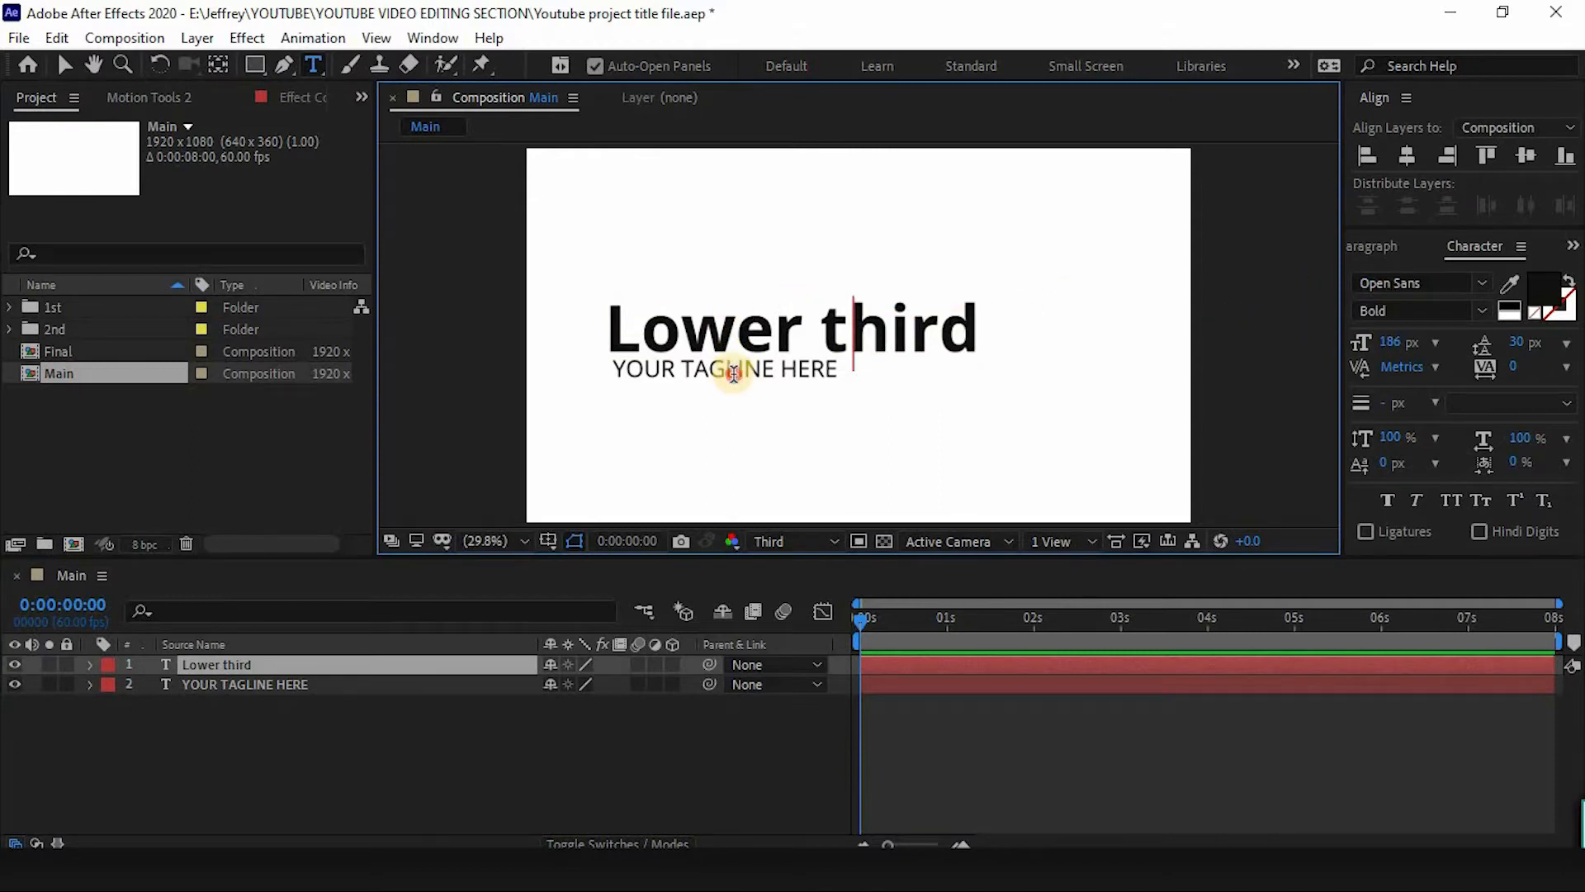
{"action": "left_click", "coordinate": [281, 683]}
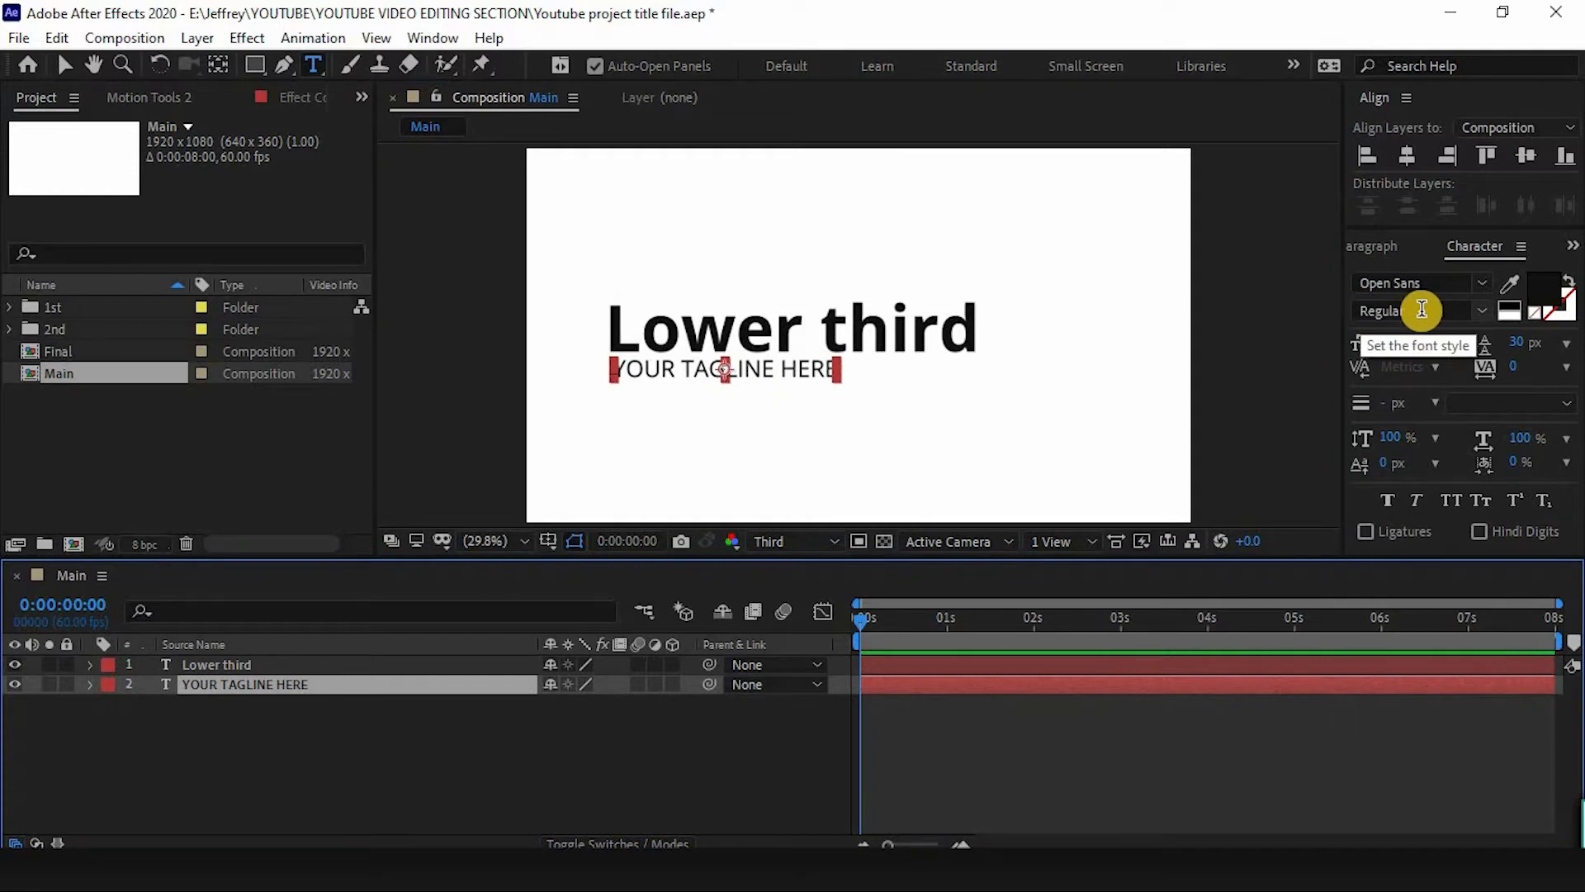
{"action": "left_click", "coordinate": [413, 764]}
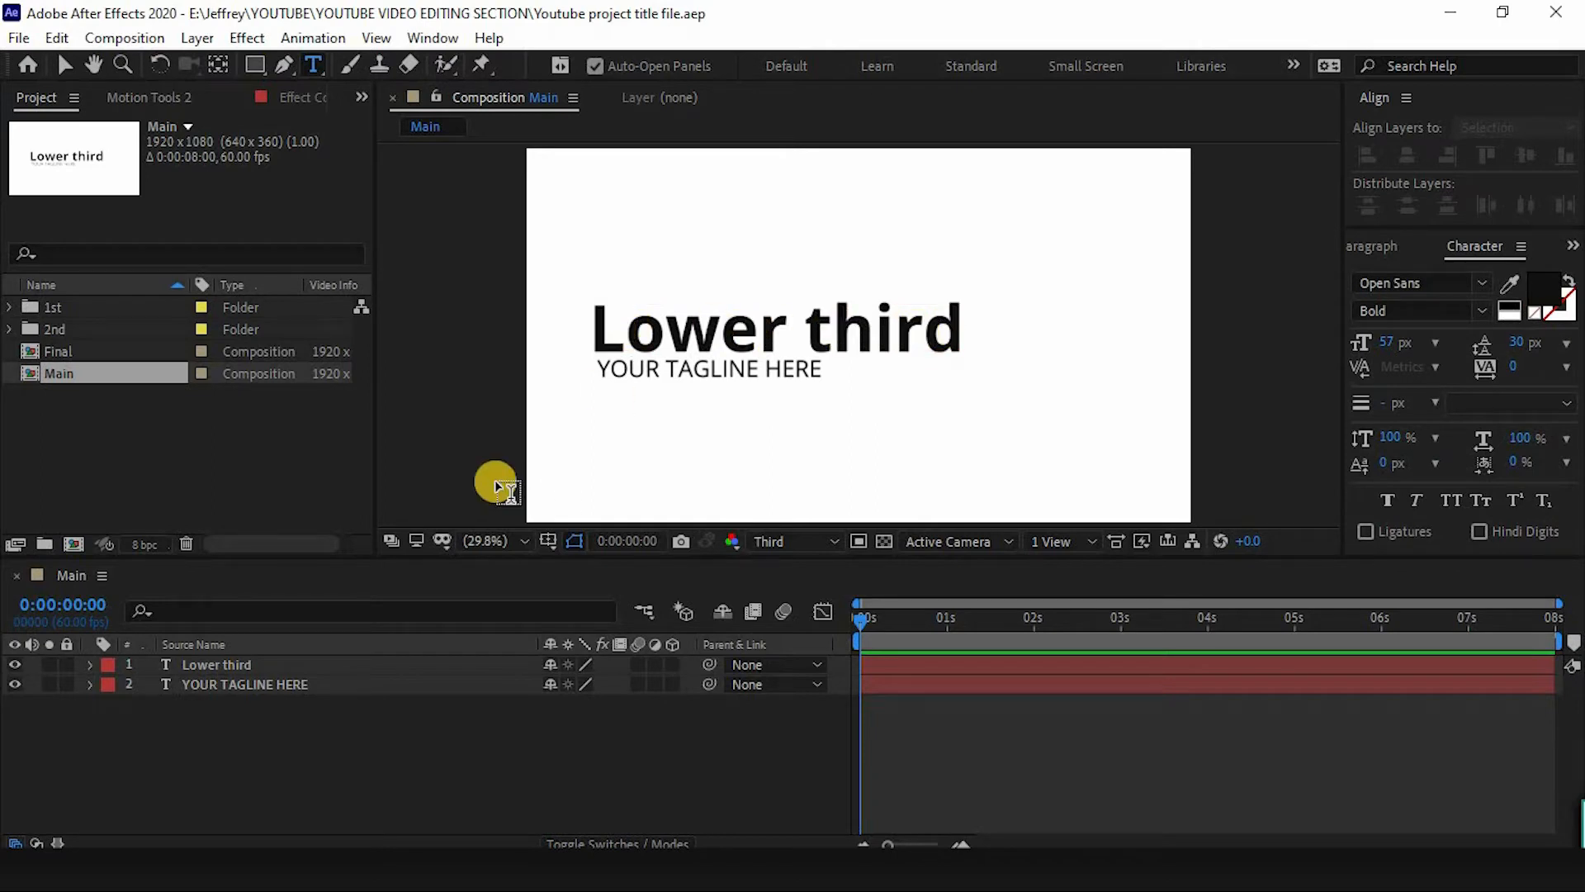
Configure the Rectangle tool with a solid orange FF7800 fill and no stroke.
{"action": "left_click", "coordinate": [256, 66]}
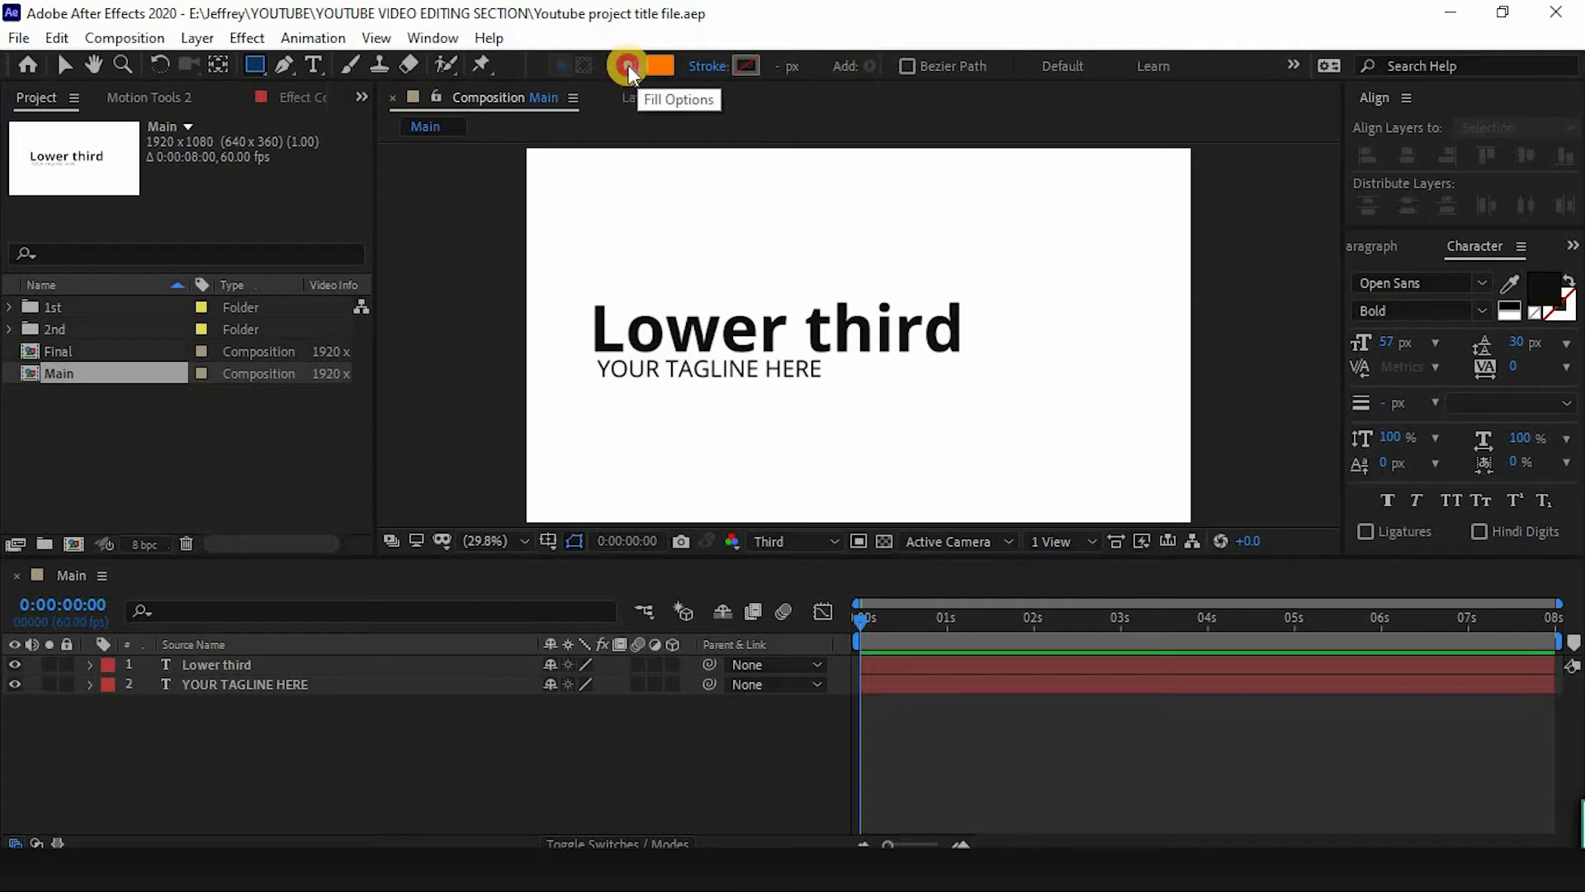
{"action": "left_click", "coordinate": [632, 66]}
{"action": "left_click", "coordinate": [707, 363]}
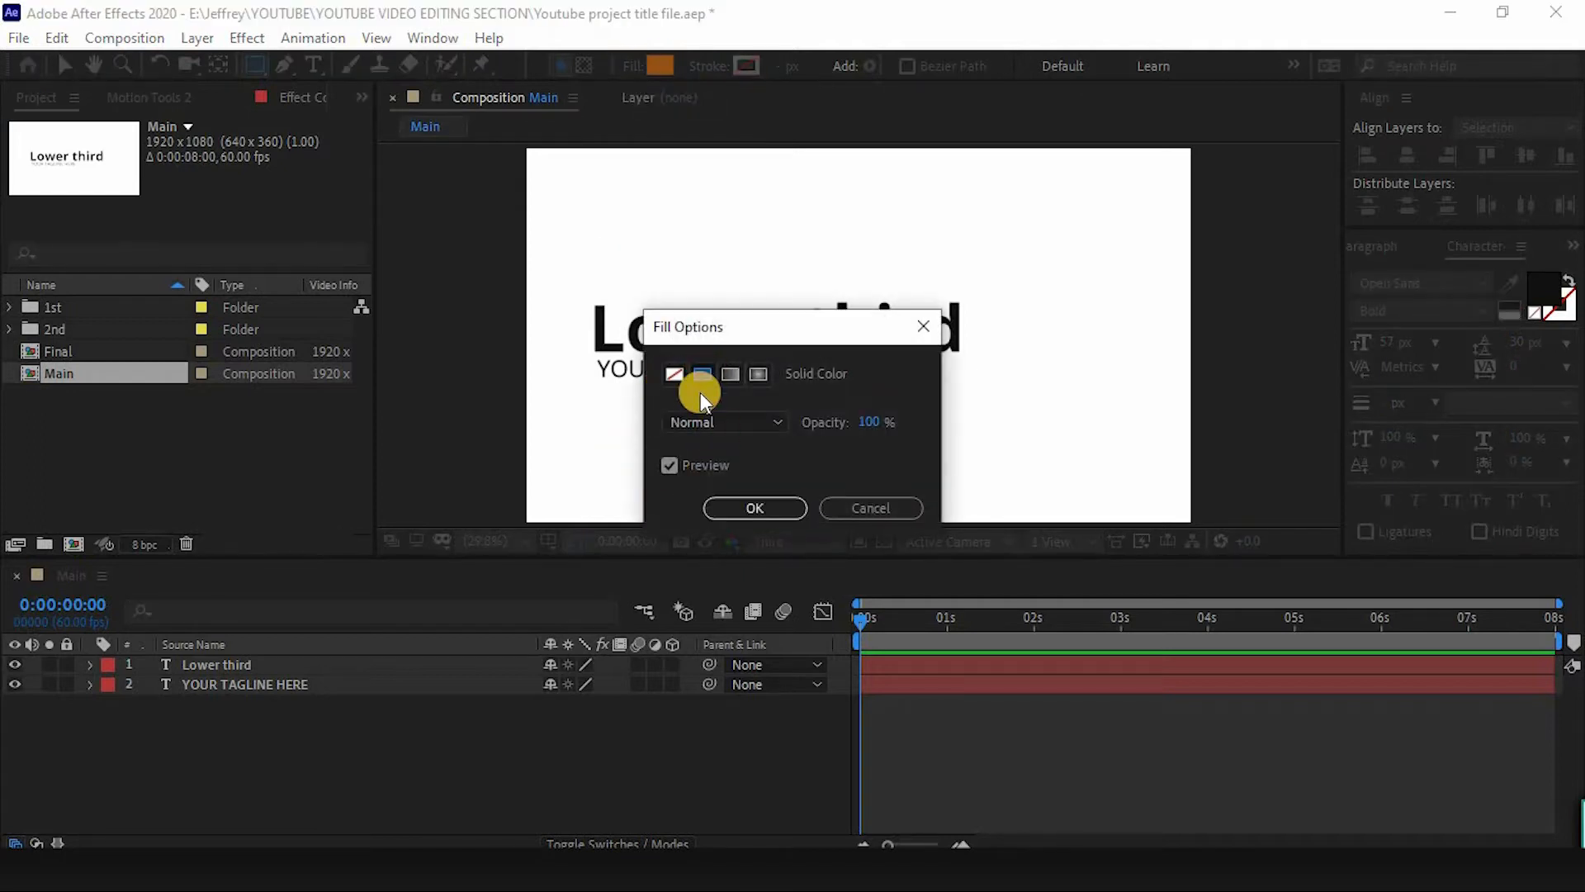
{"action": "left_click", "coordinate": [749, 500]}
{"action": "left_click", "coordinate": [720, 65]}
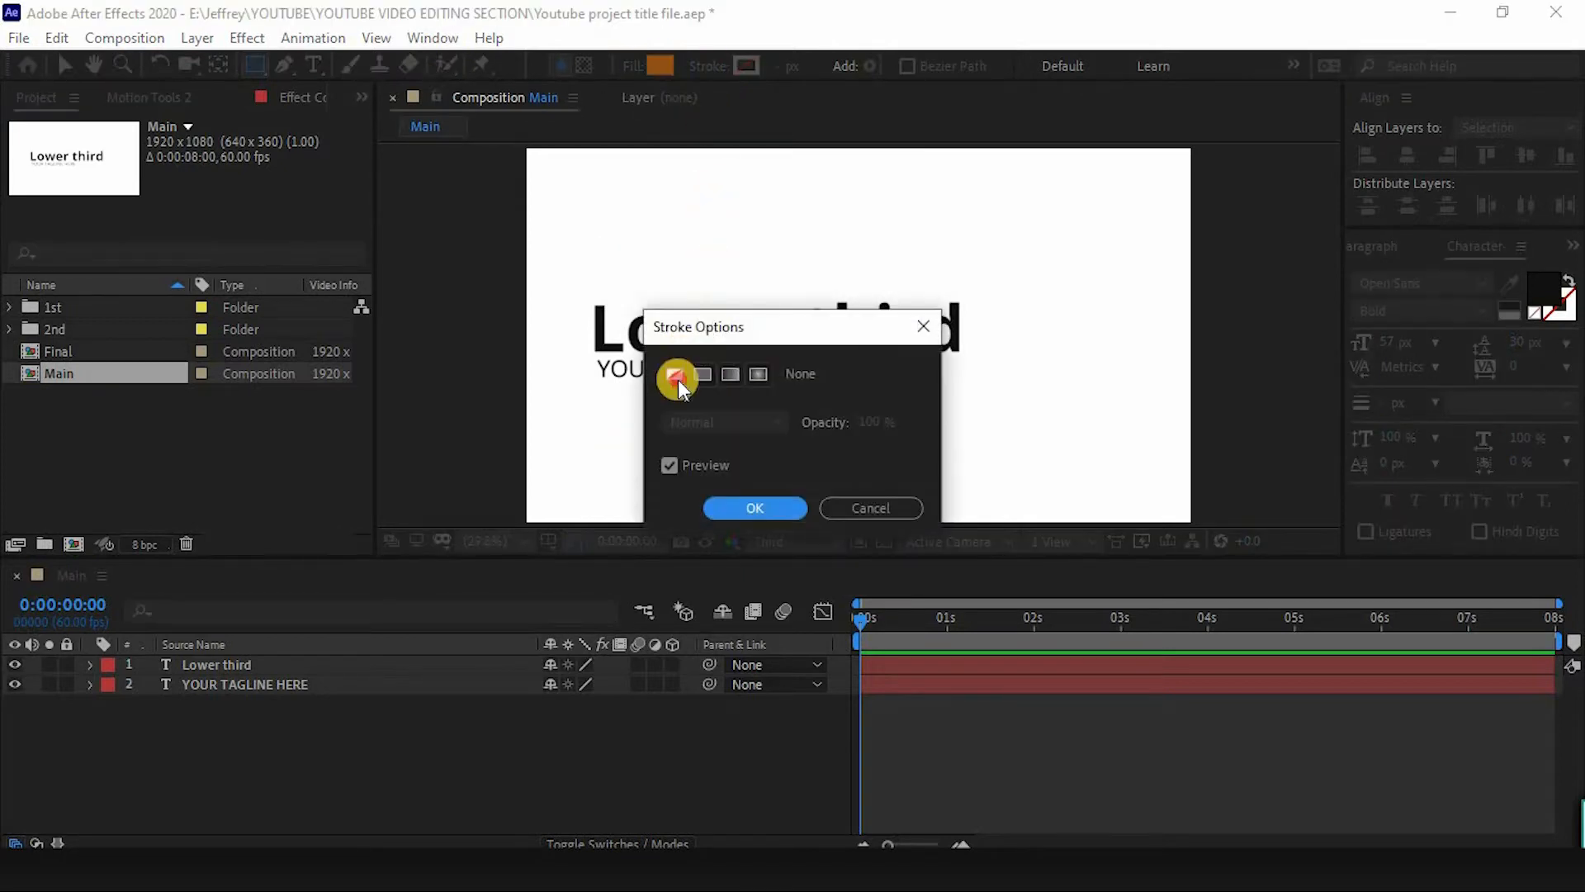
{"action": "left_click", "coordinate": [755, 507]}
{"action": "left_click", "coordinate": [660, 65]}
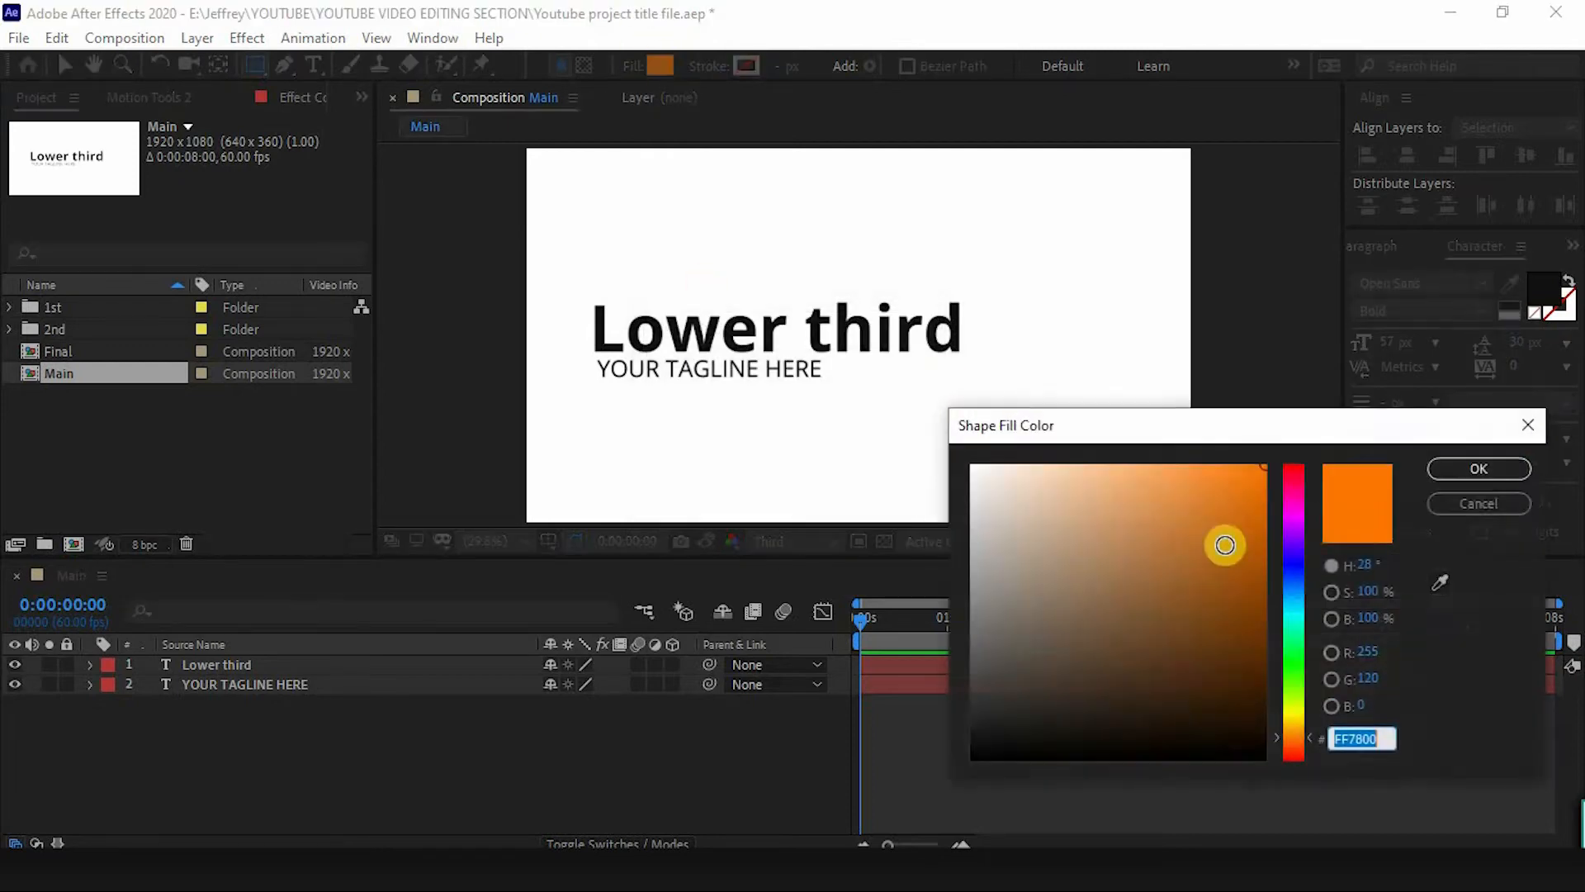
{"action": "left_click", "coordinate": [1441, 468]}
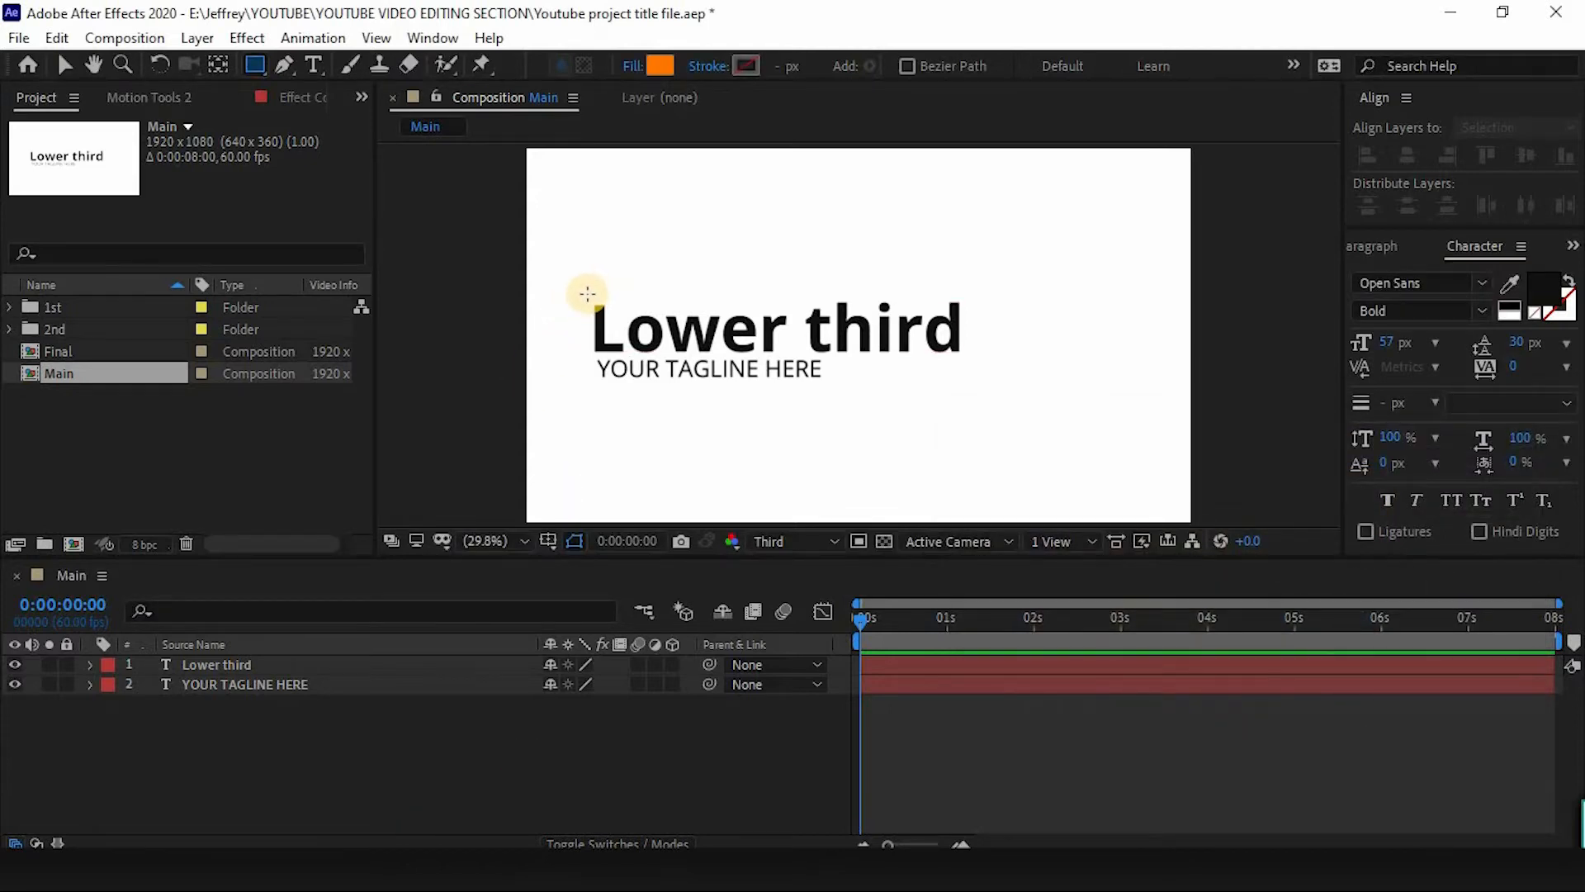
Draw a rectangle covering the "Lower third" title and rename its shape layer BAR-A-01.
{"action": "mouse_move", "coordinate": [588, 293]}
{"action": "left_mouse_down"}
{"action": "mouse_move", "coordinate": [652, 330]}
{"action": "mouse_move", "coordinate": [747, 351]}
{"action": "mouse_move", "coordinate": [1046, 354]}
{"action": "left_mouse_up"}
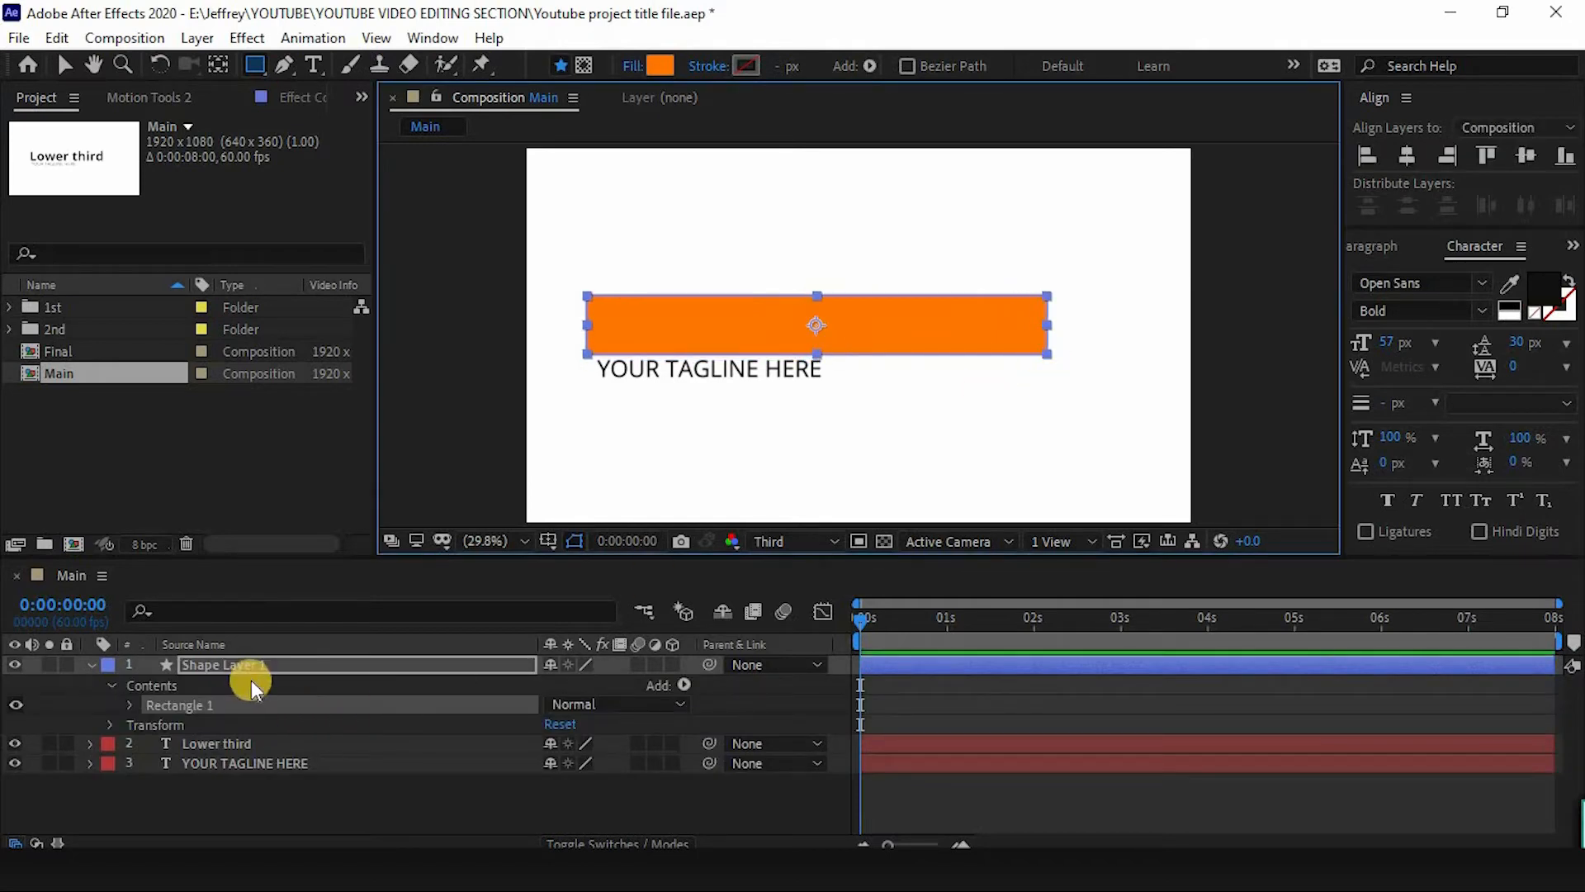
{"action": "left_click", "coordinate": [234, 666]}
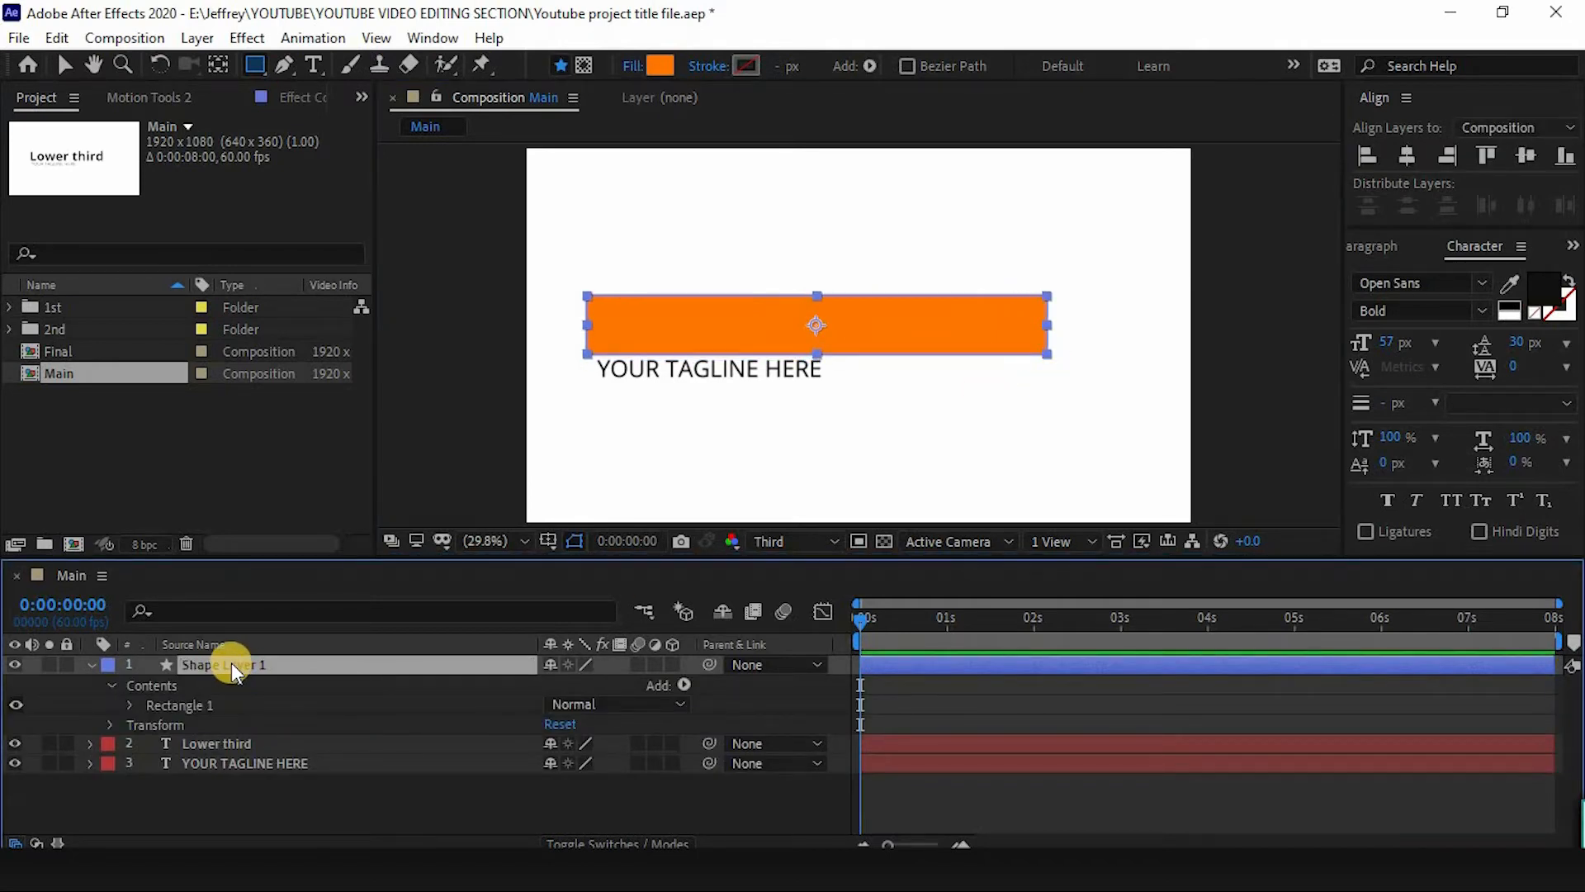
{"action": "key", "text": "Return"}
{"action": "type", "text": "BA"}
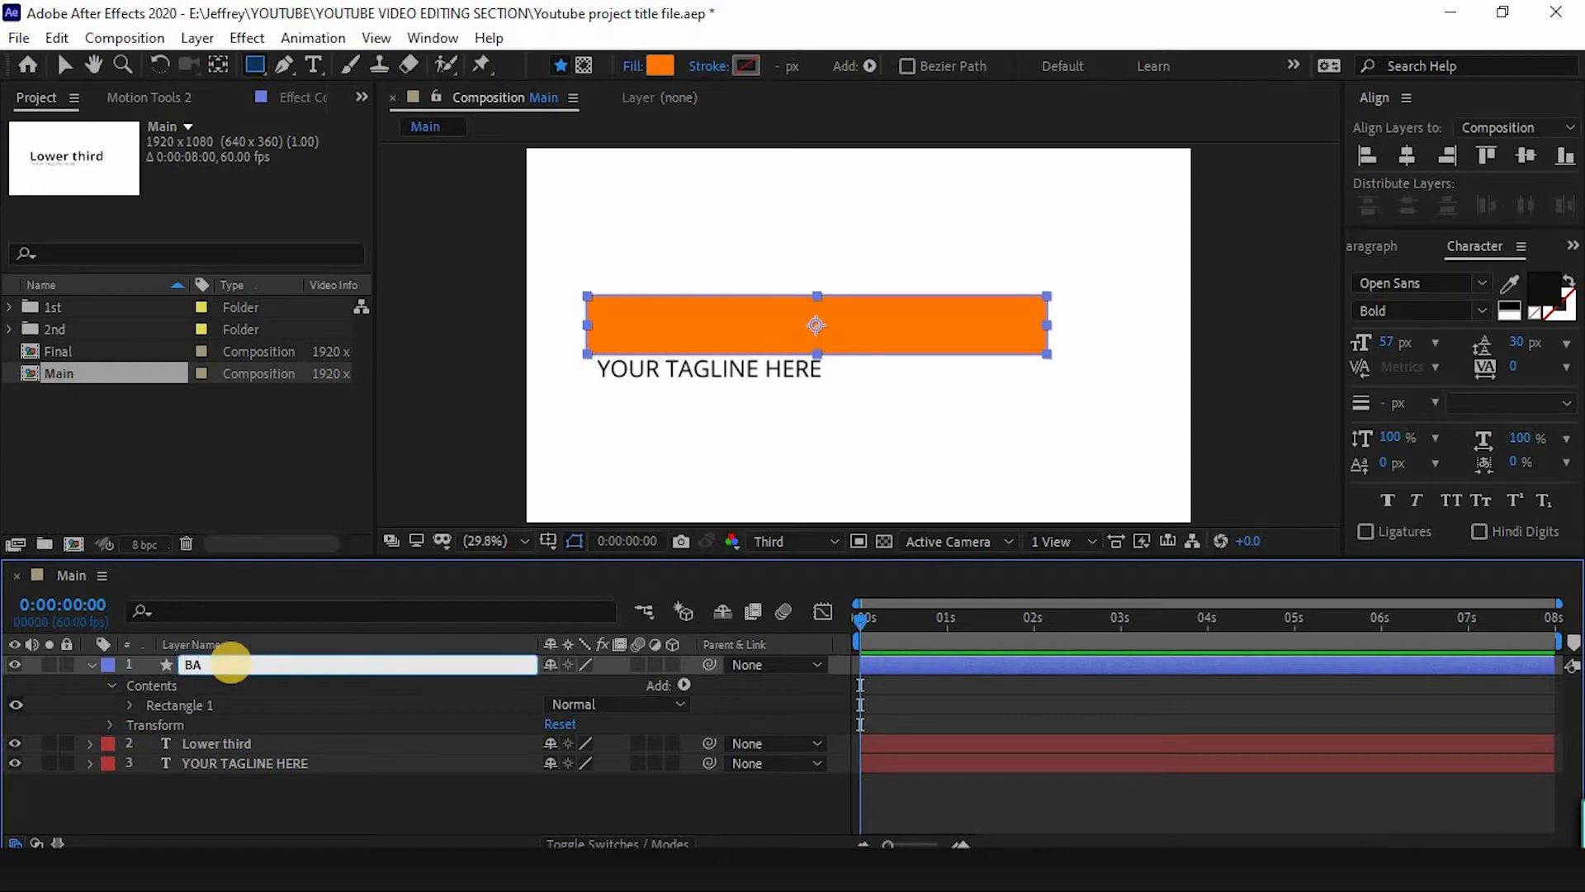
{"action": "type", "text": "R-A-01"}
{"action": "key", "text": "Return"}
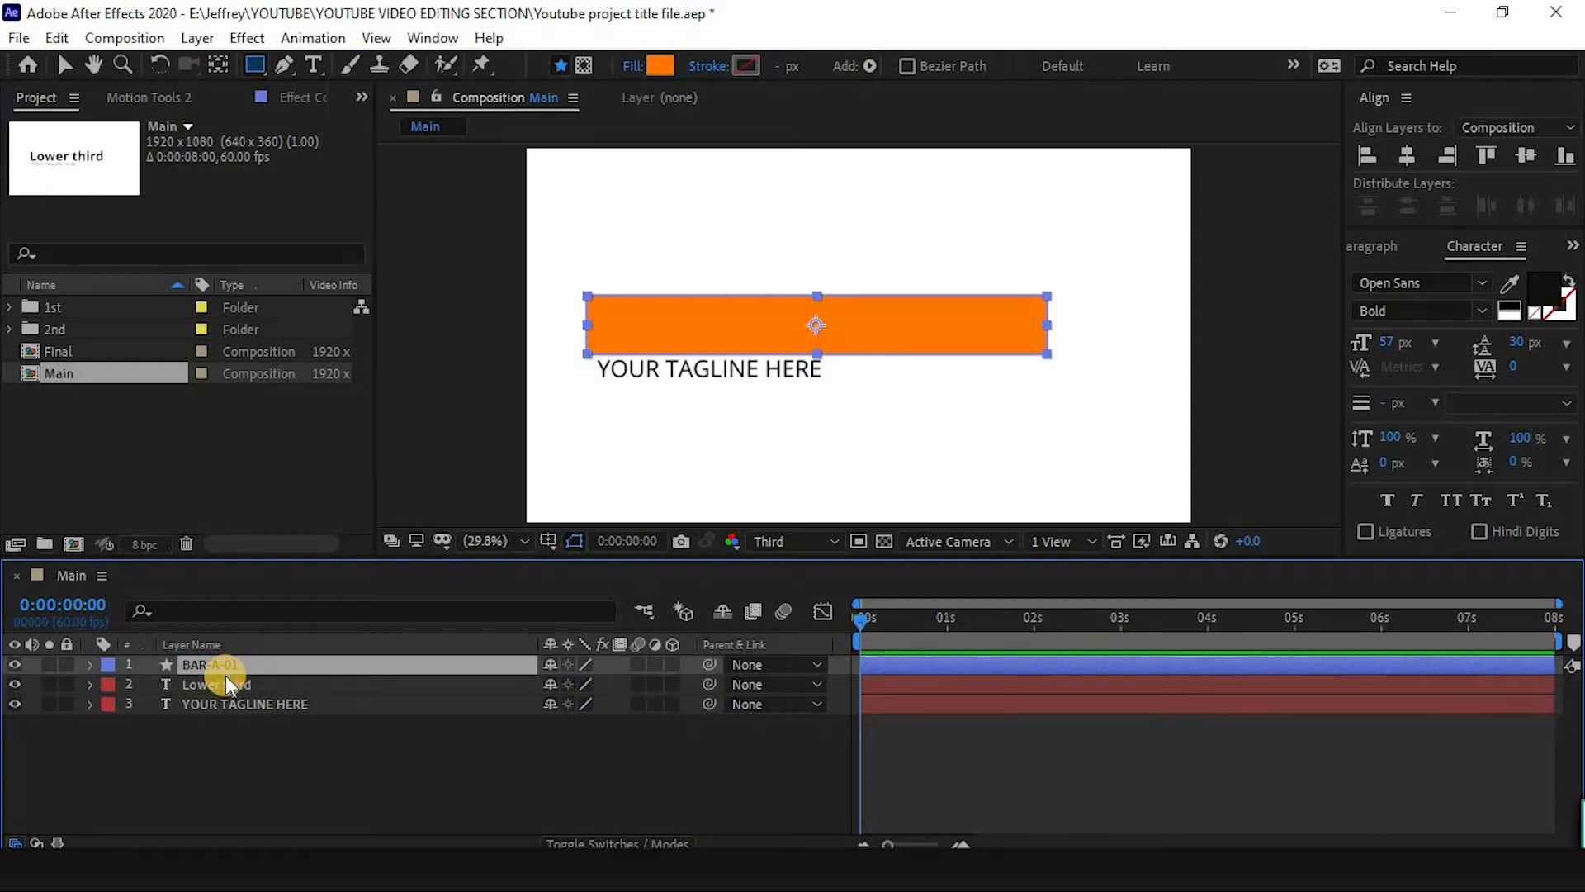
Set the opacity of the BAR-A-01 layer to 50% and collapse its Opacity property.
{"action": "key", "text": "t"}
{"action": "left_click", "coordinate": [561, 684]}
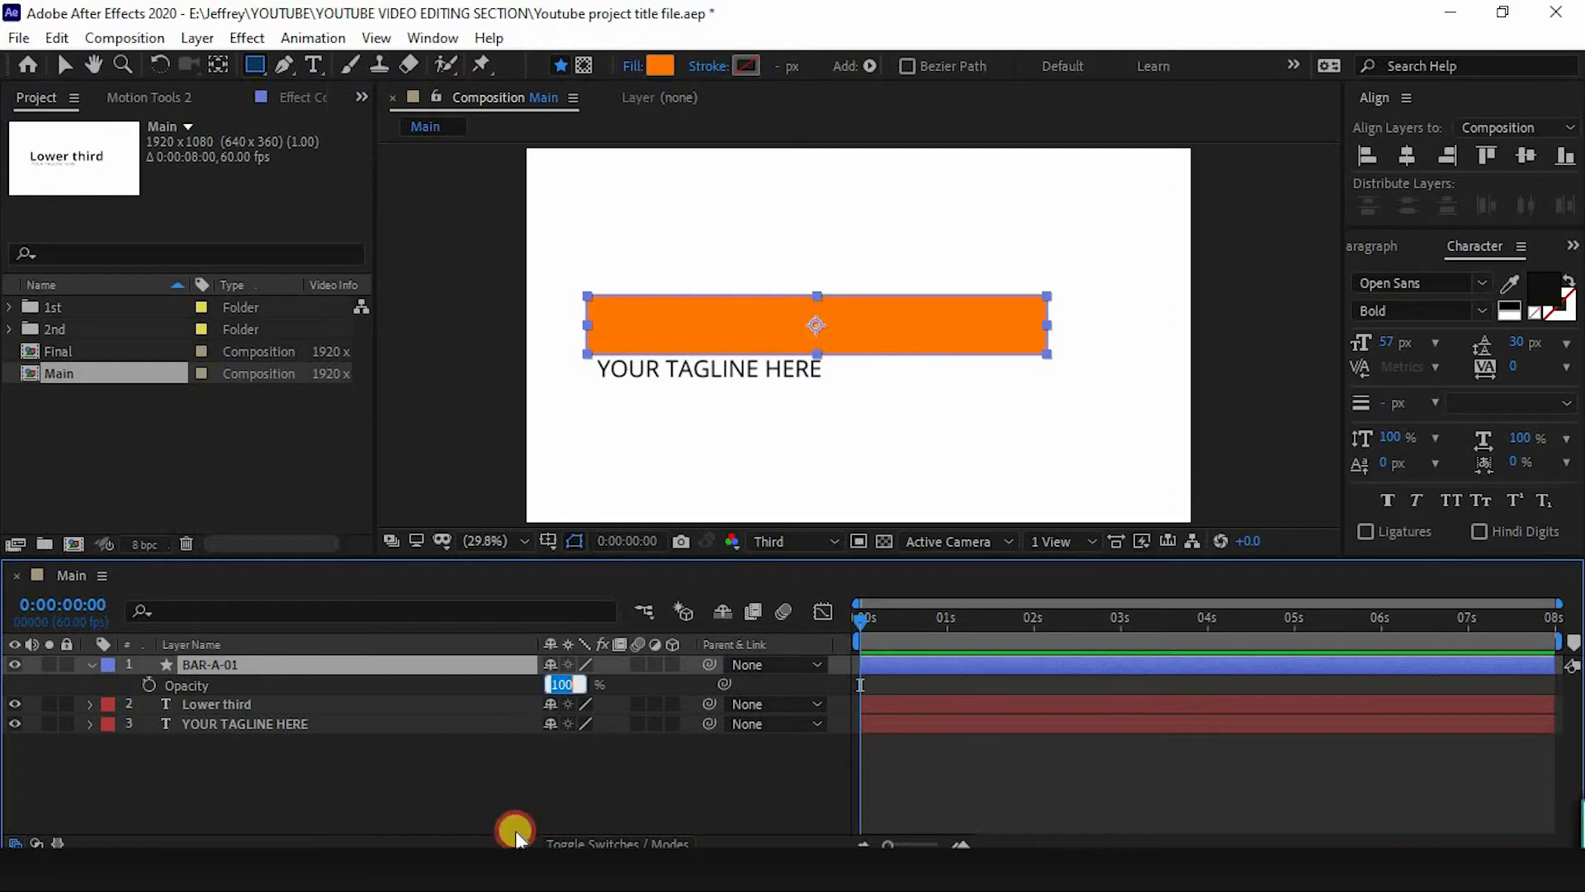
{"action": "type", "text": "50"}
{"action": "left_click", "coordinate": [591, 683]}
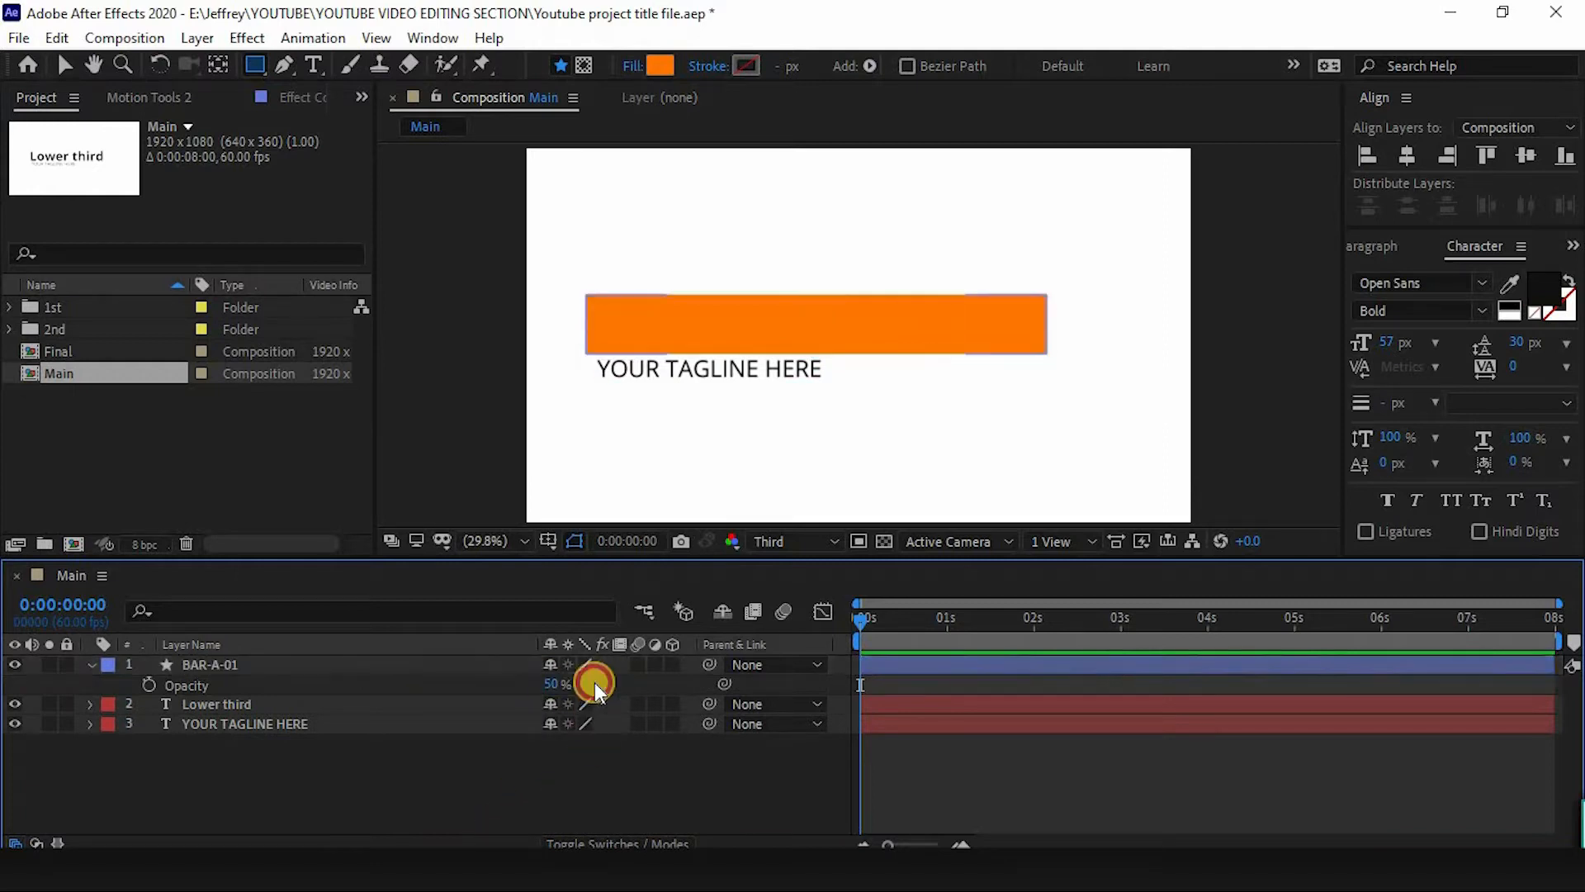
{"action": "key", "text": "Caps_Lock"}
{"action": "key", "text": "Caps_Lock"}
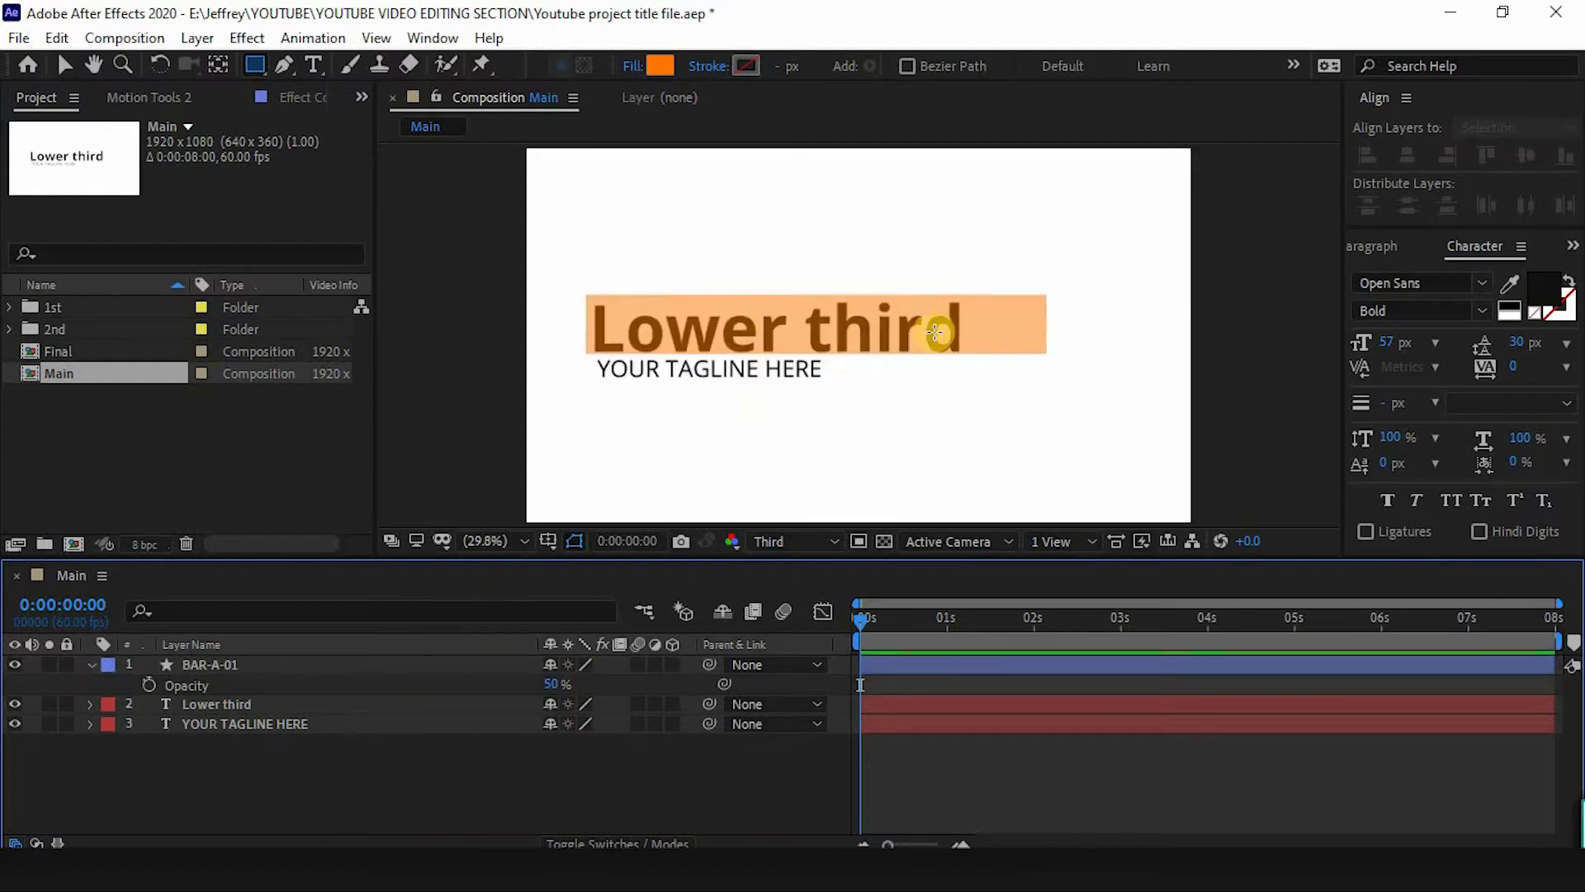
{"action": "left_click", "coordinate": [217, 663]}
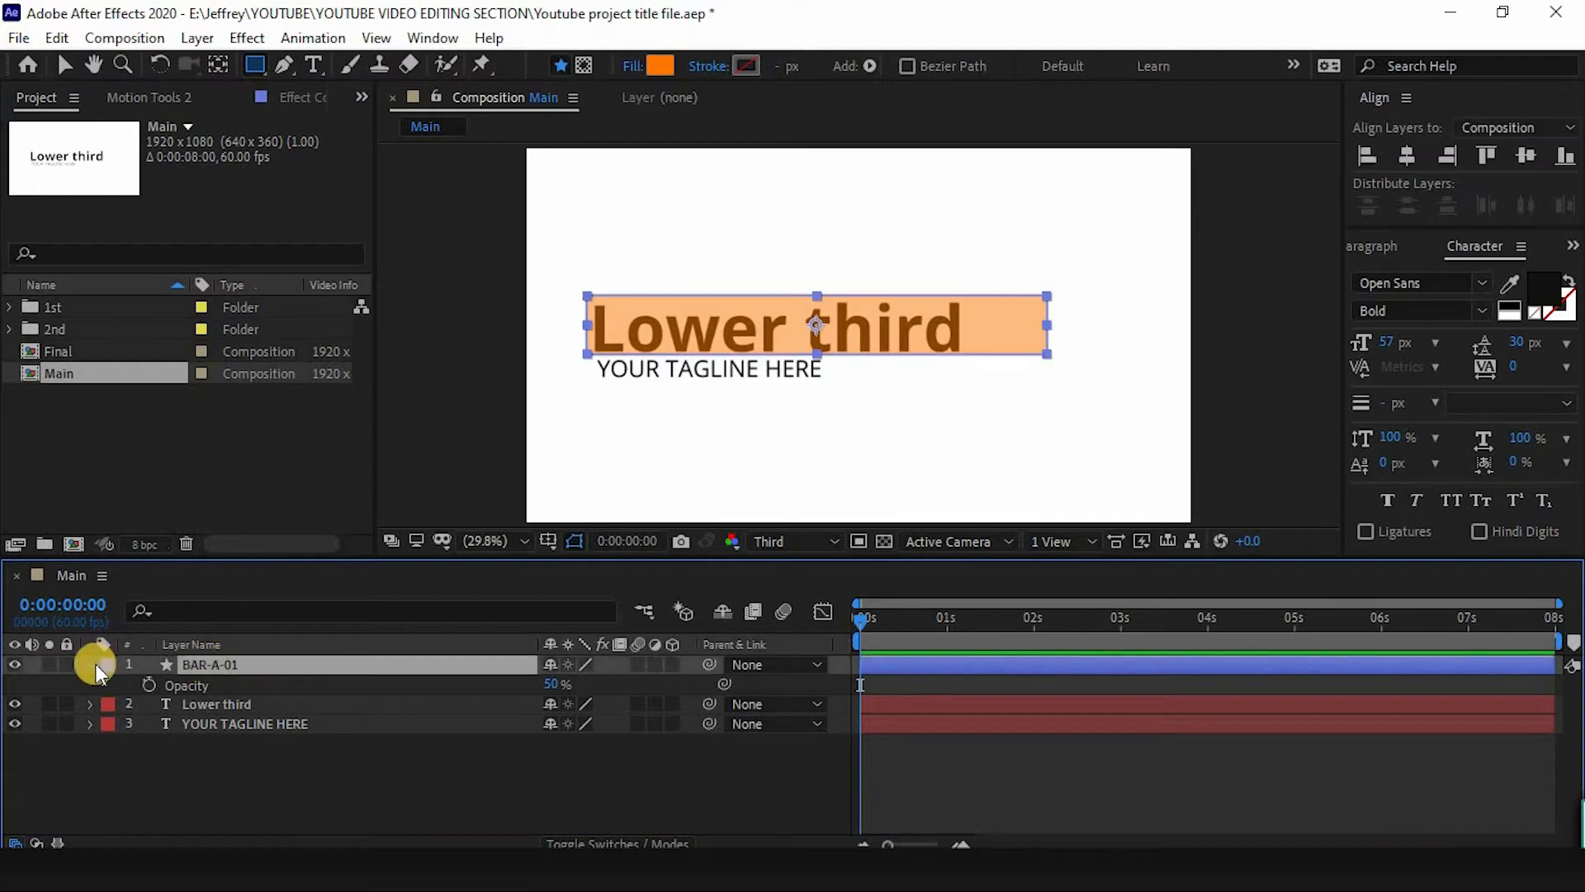
{"action": "key", "text": "t"}
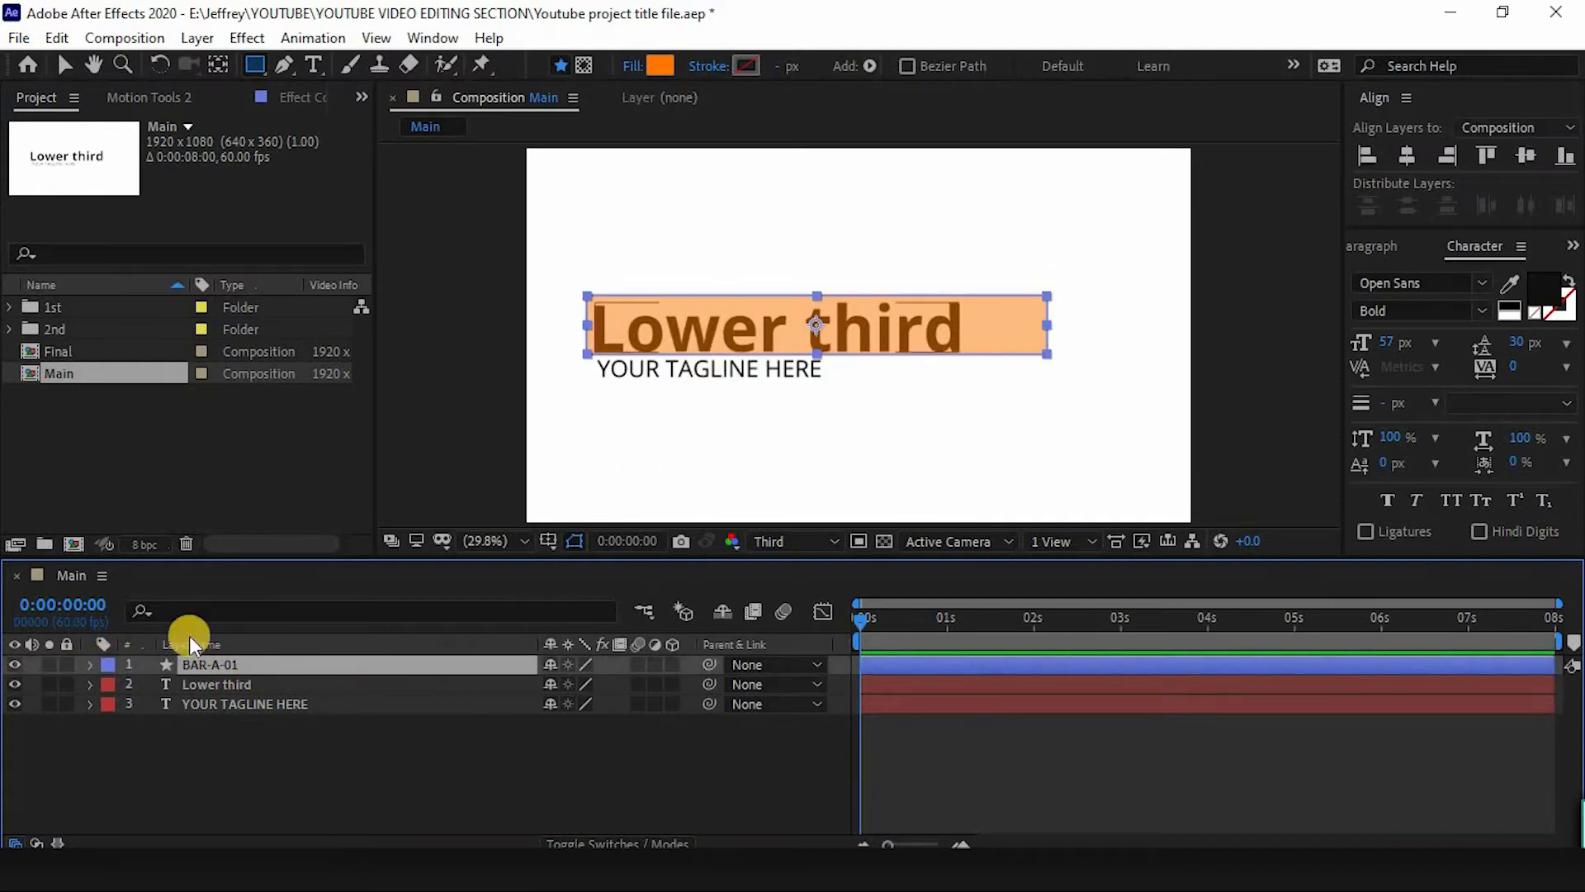
{"action": "left_click", "coordinate": [396, 793]}
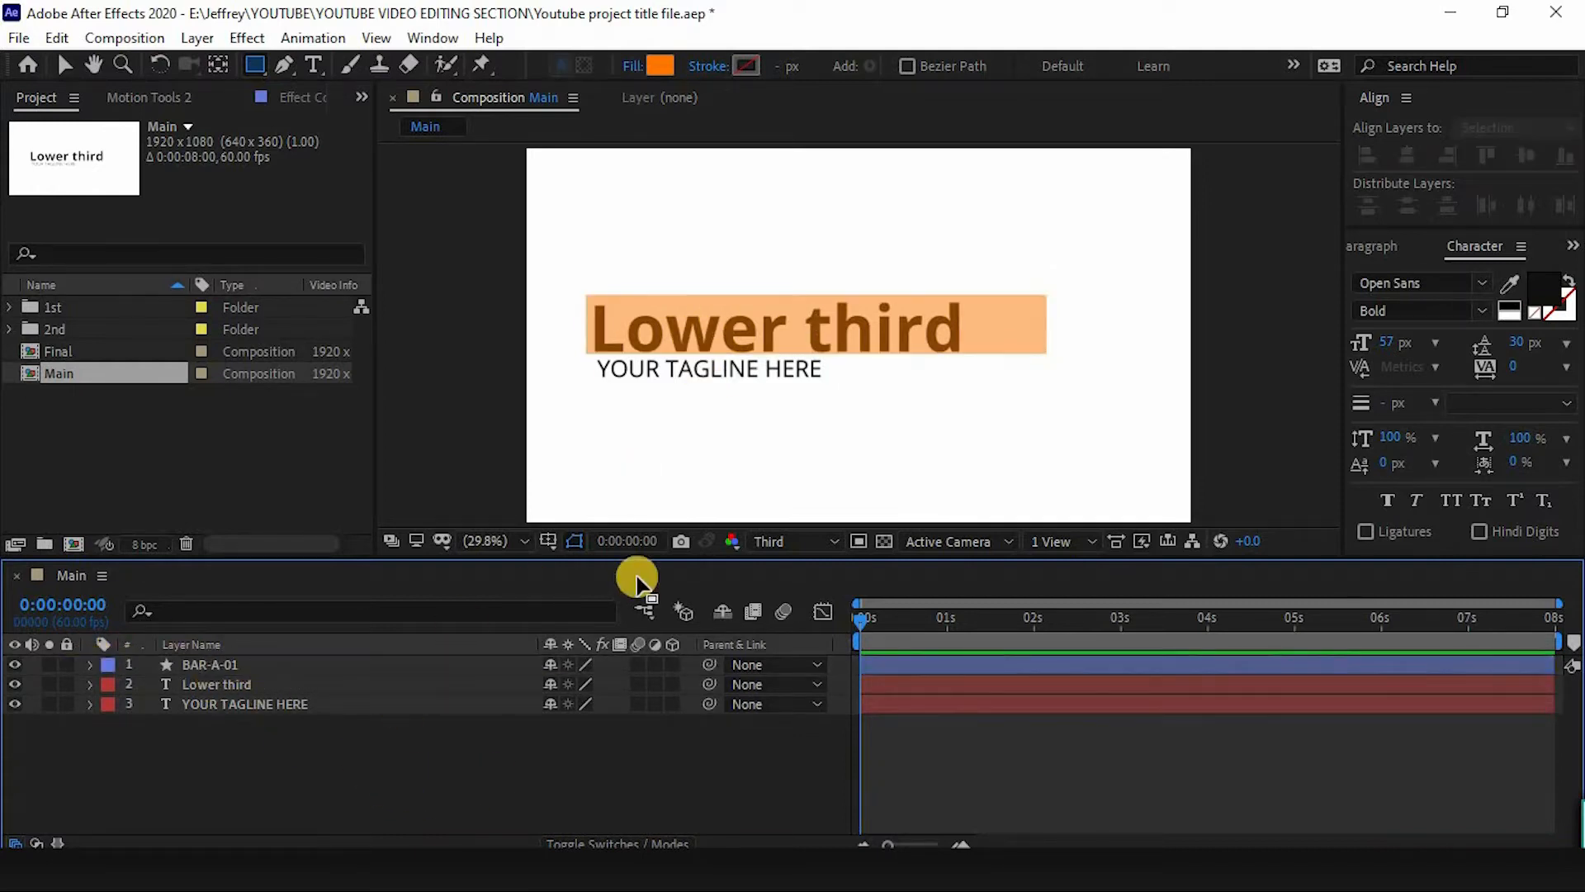
{"action": "left_click", "coordinate": [329, 671]}
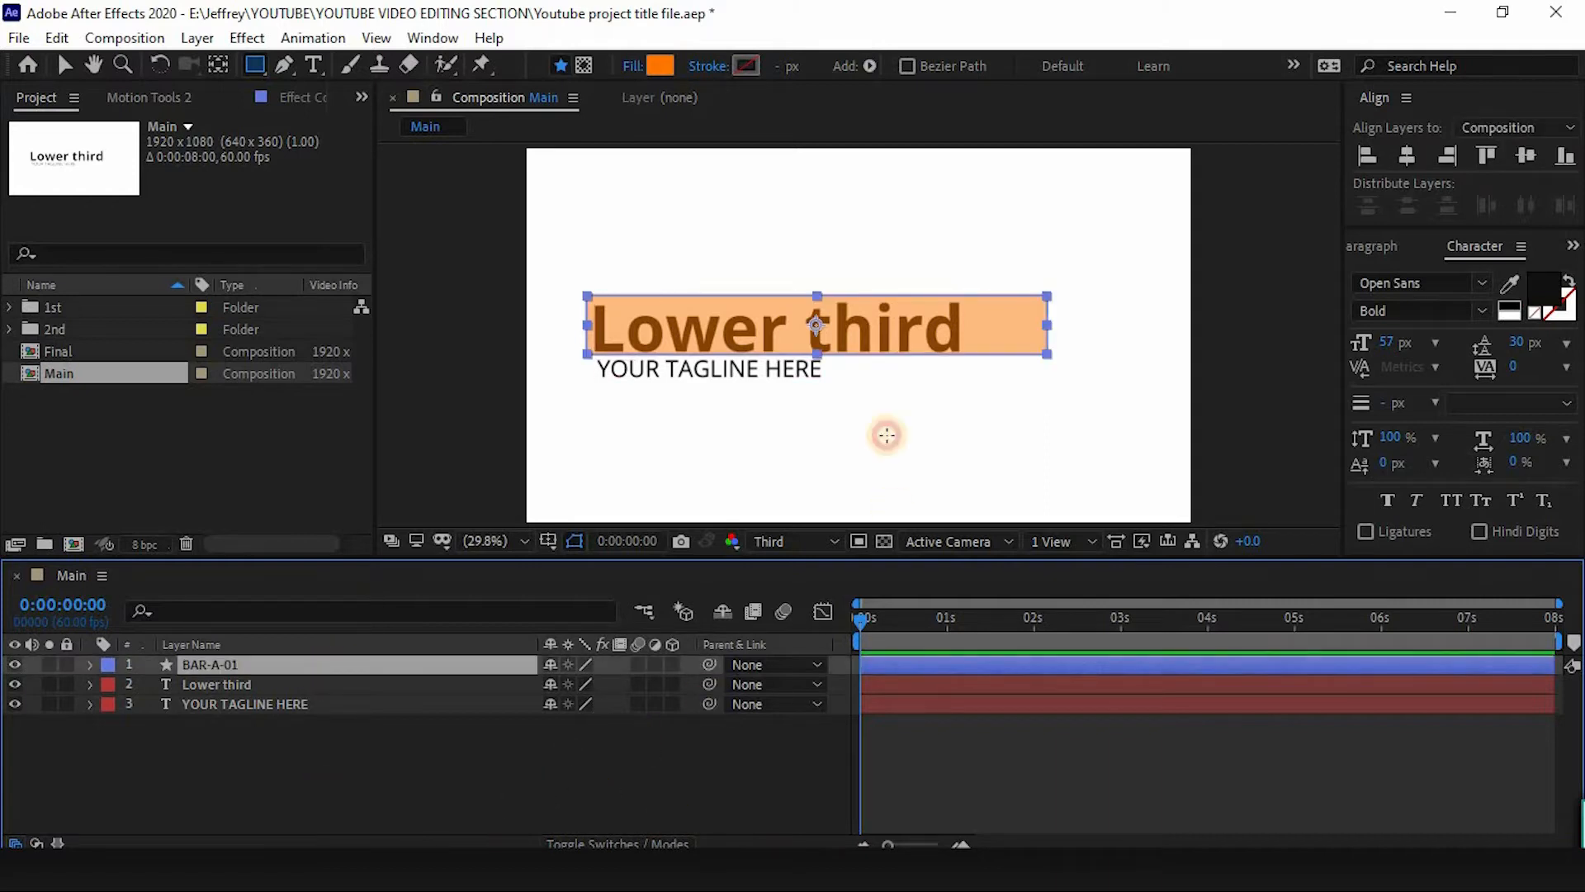
{"action": "left_click", "coordinate": [283, 768]}
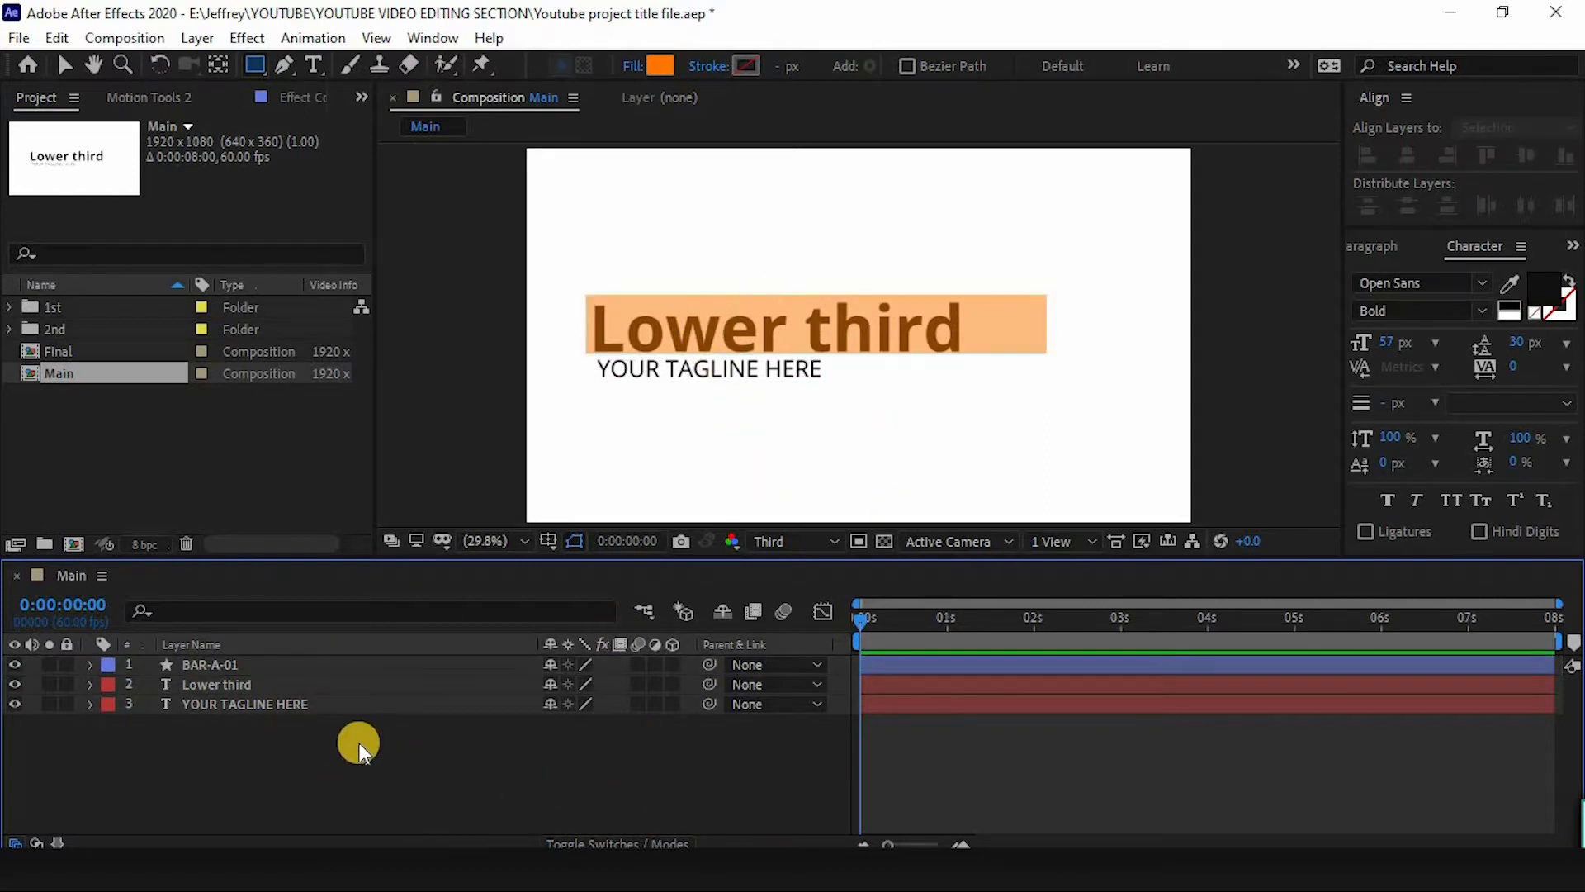
Move the anchor point of BAR-A-01 from its center to the middle of the bar's left edge.
{"action": "left_click", "coordinate": [271, 667]}
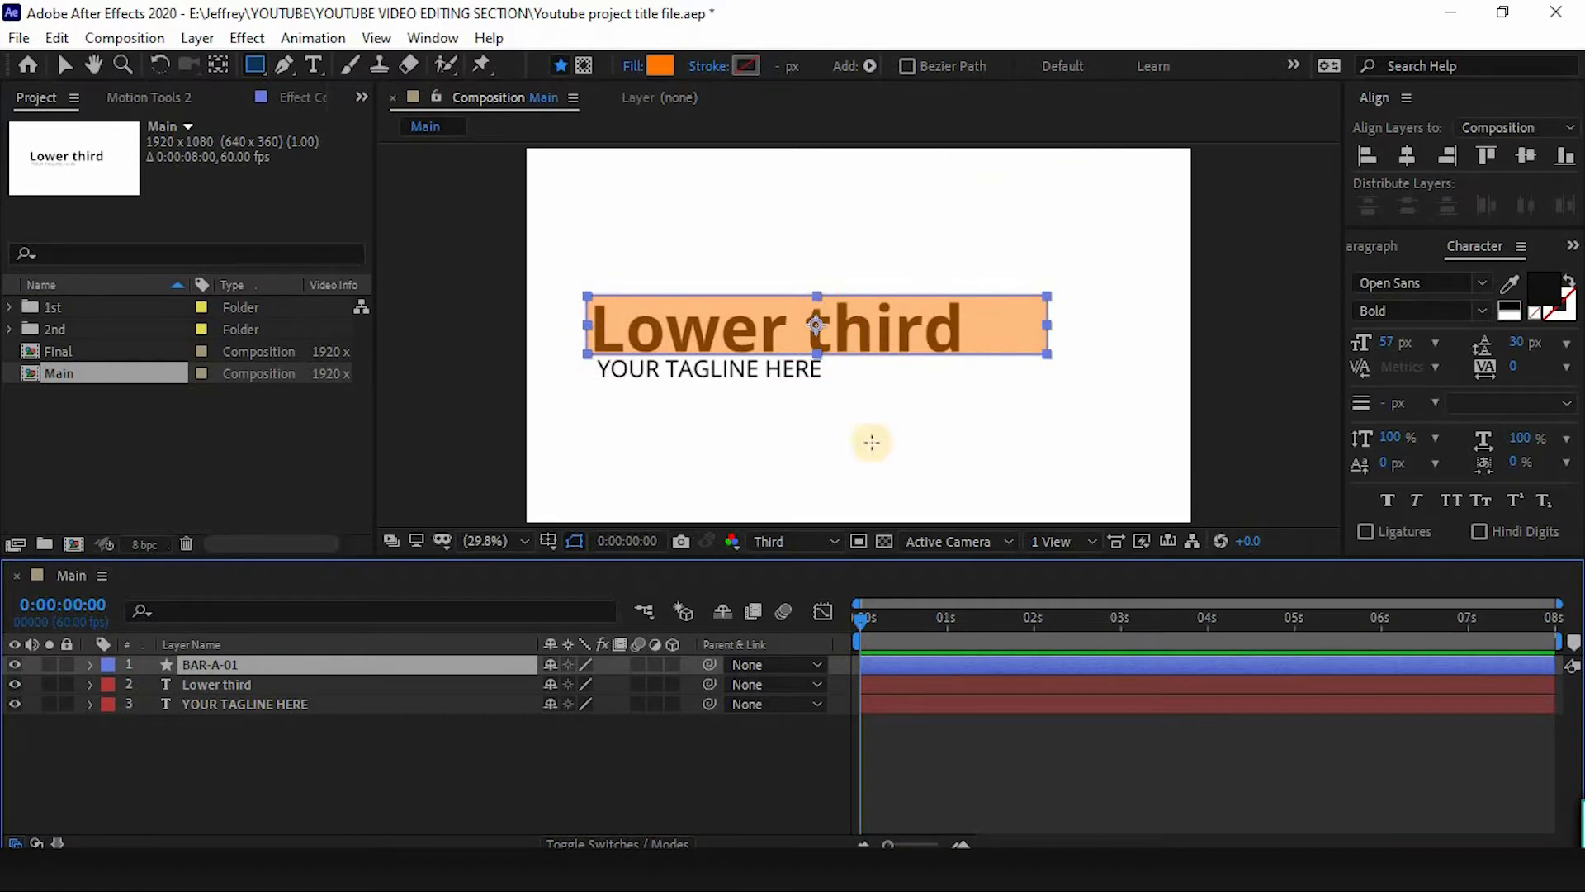
{"action": "key", "text": "s"}
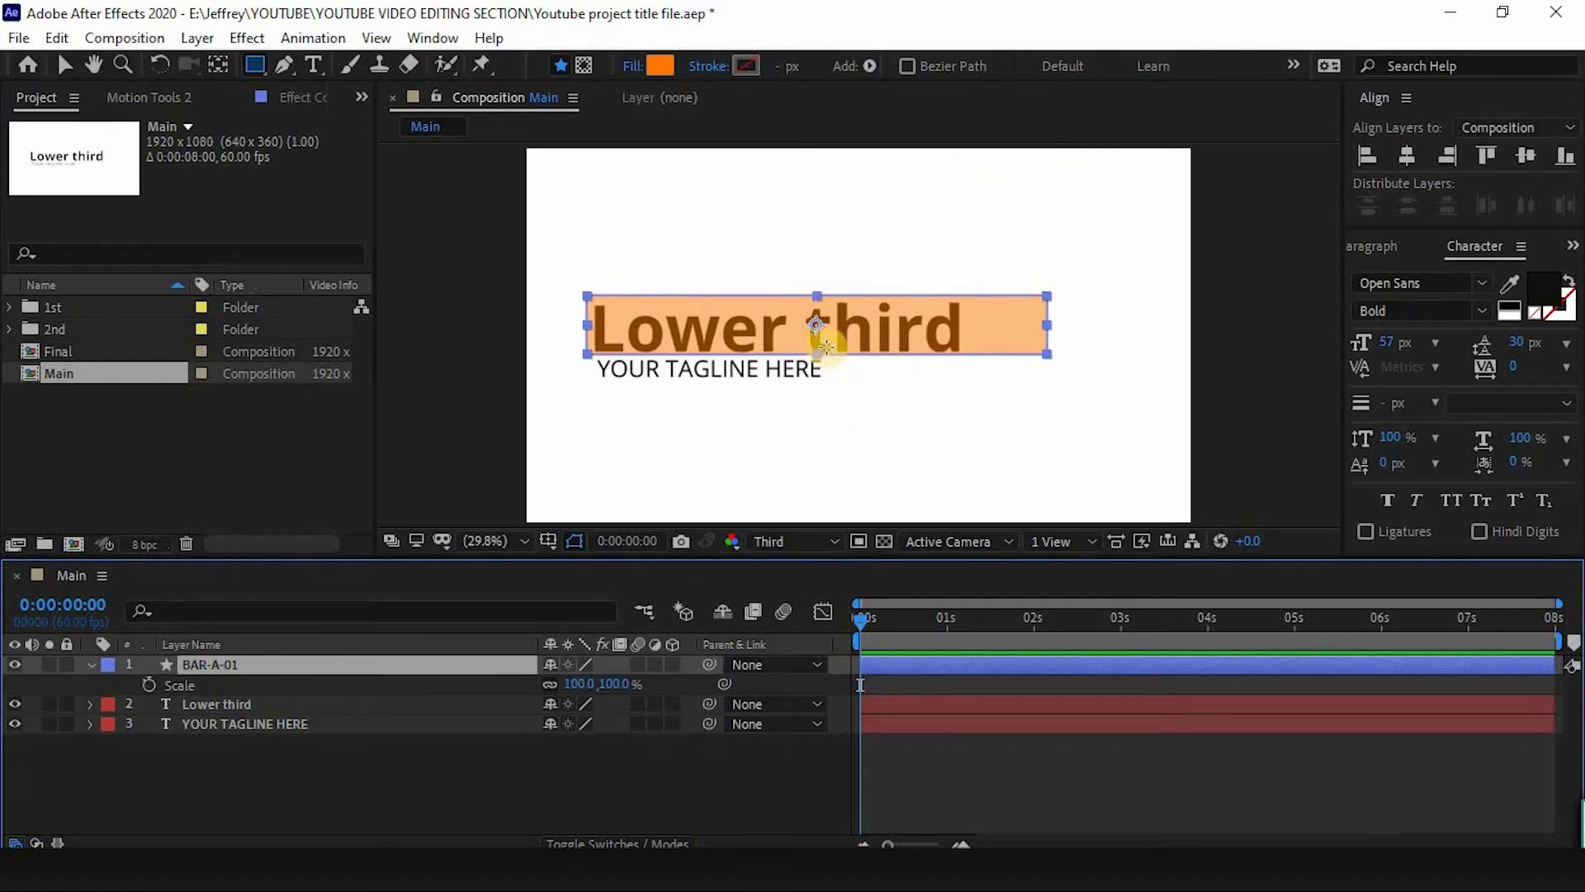
{"action": "left_click", "coordinate": [219, 65]}
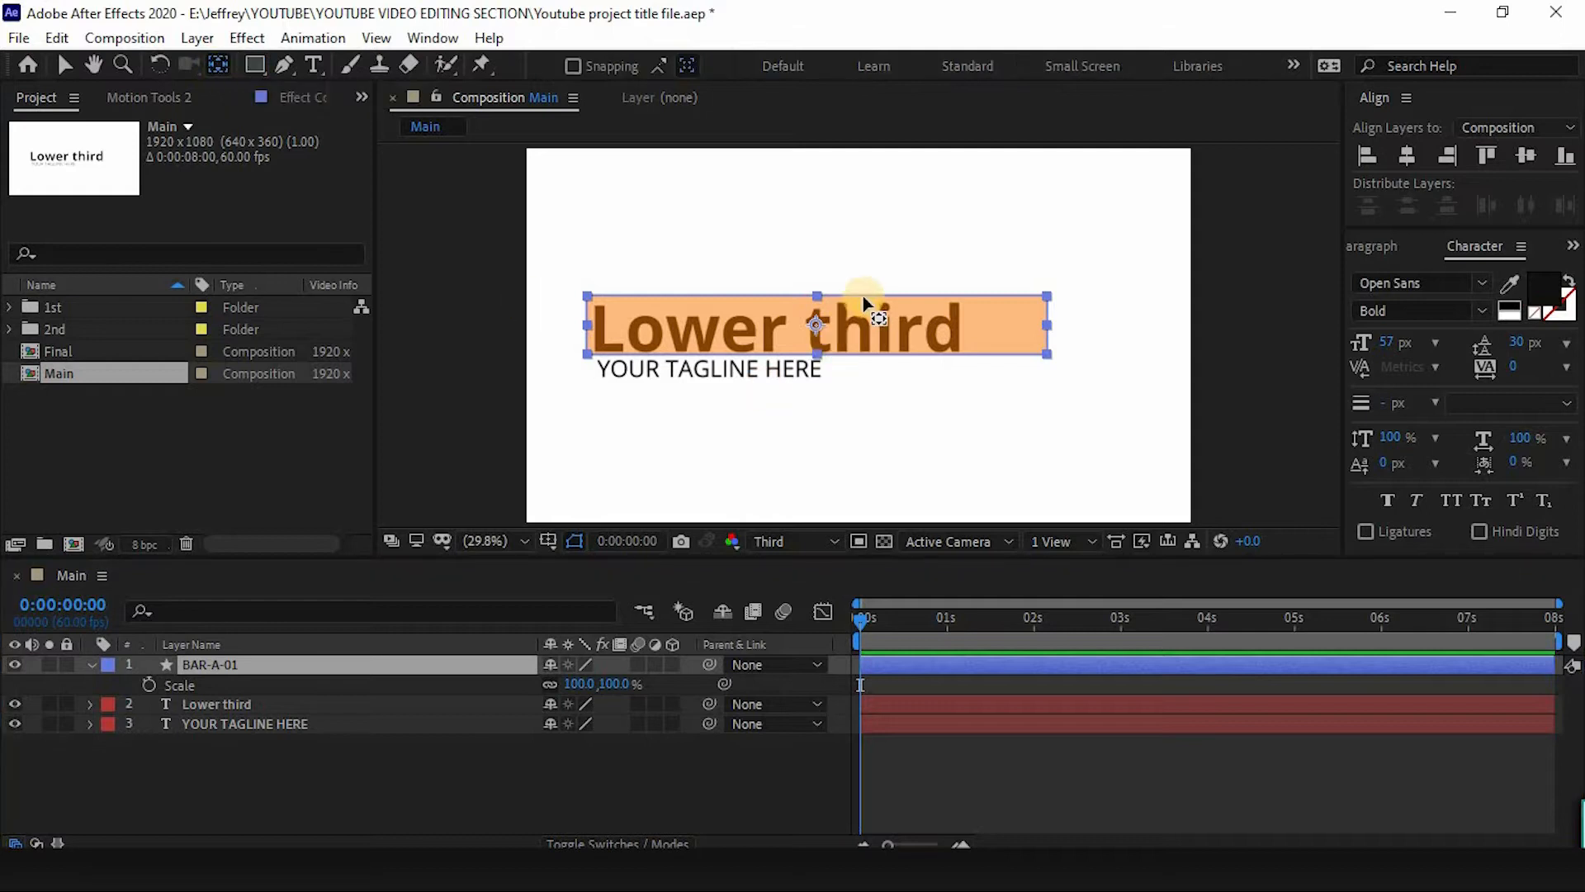
{"action": "left_click_drag", "start_coordinate": [814, 331], "coordinate": [848, 341]}
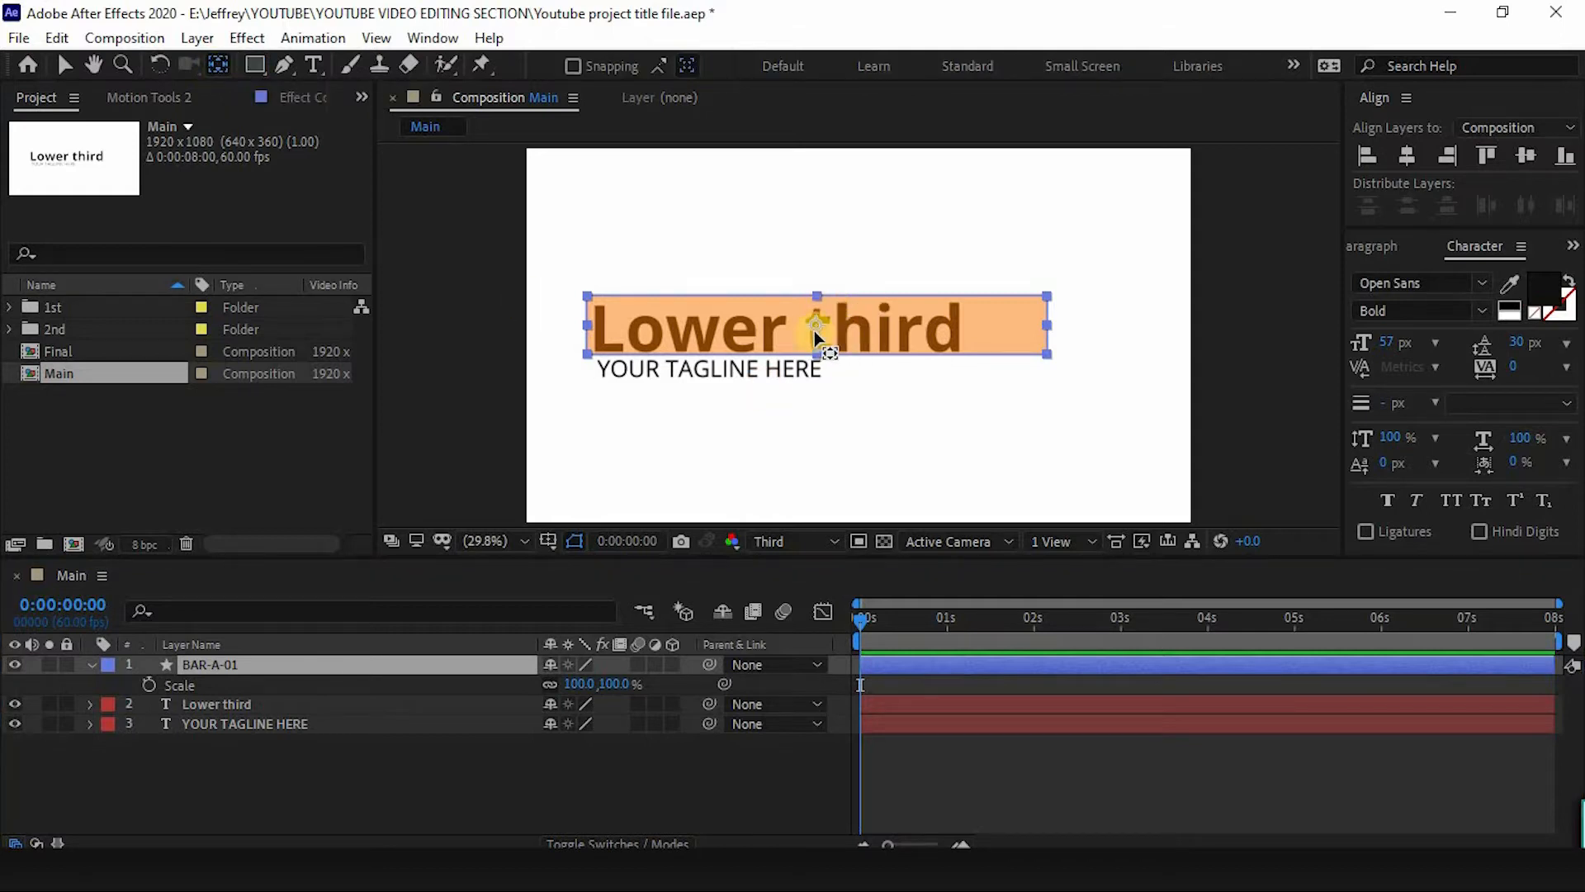
{"action": "left_click_drag", "start_coordinate": [814, 331], "coordinate": [584, 323]}
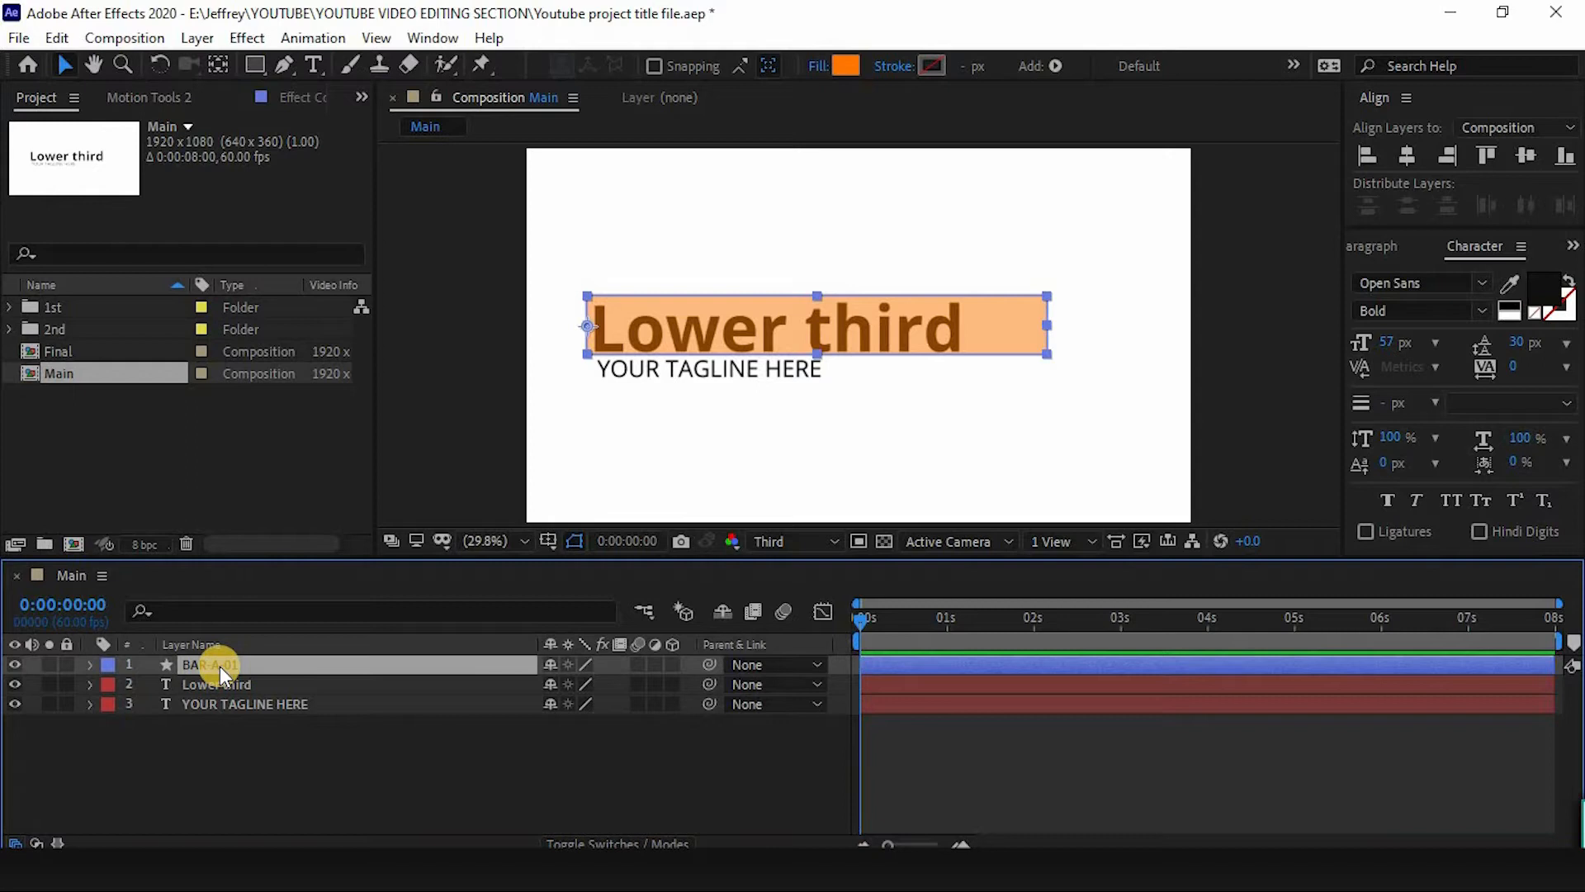
Unlink the scale proportions of BAR-A-01 and create a Scale keyframe at 0:00:00:30.
{"action": "key", "text": "s"}
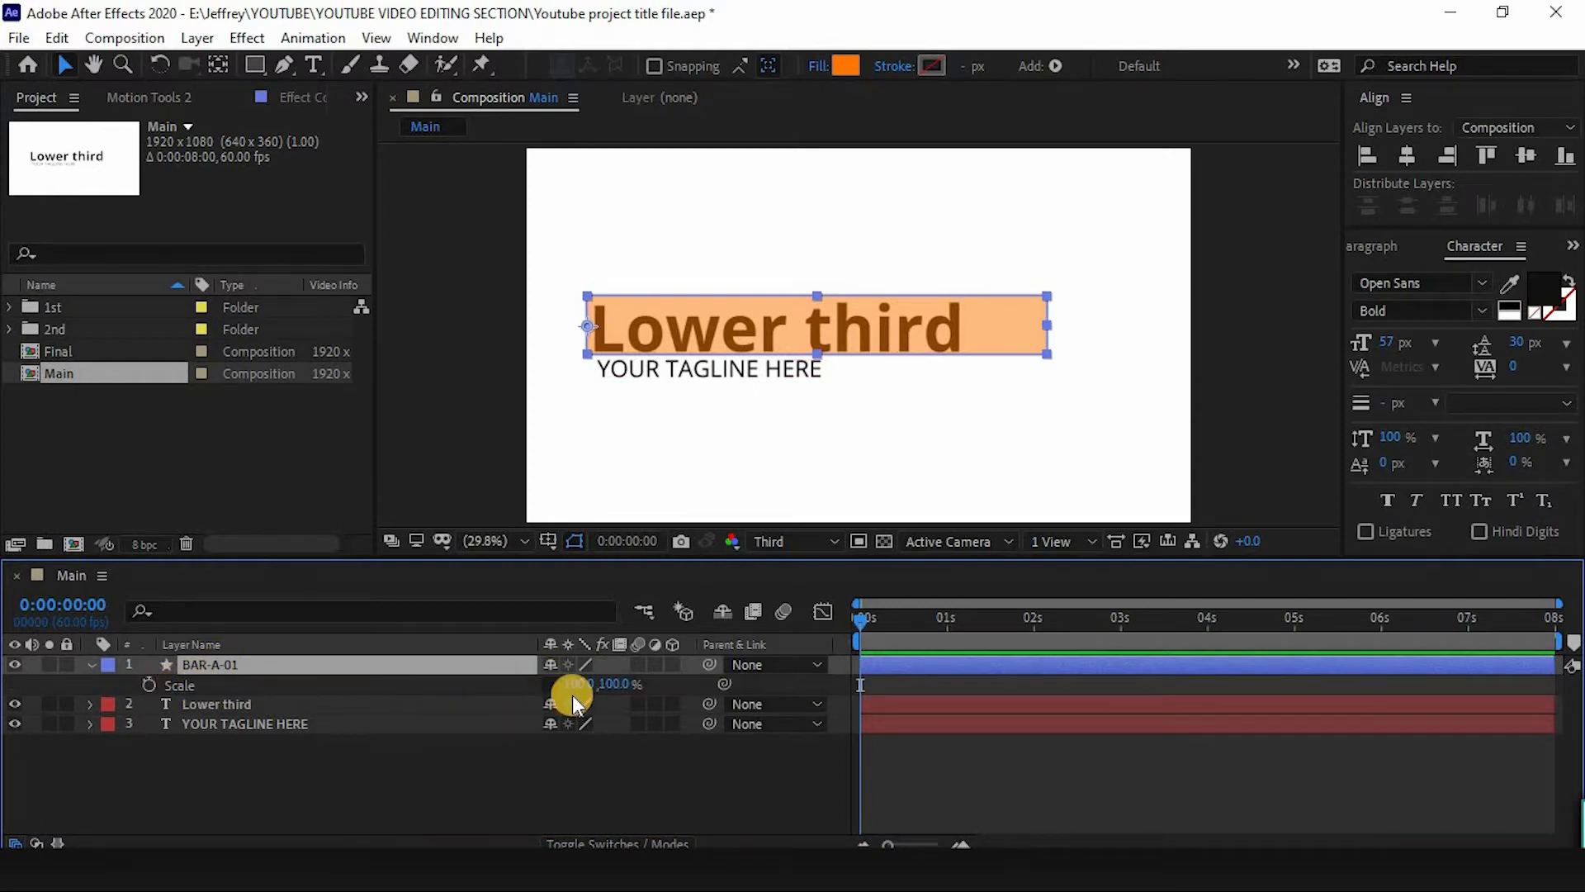
{"action": "left_click_drag", "start_coordinate": [863, 621], "coordinate": [897, 619]}
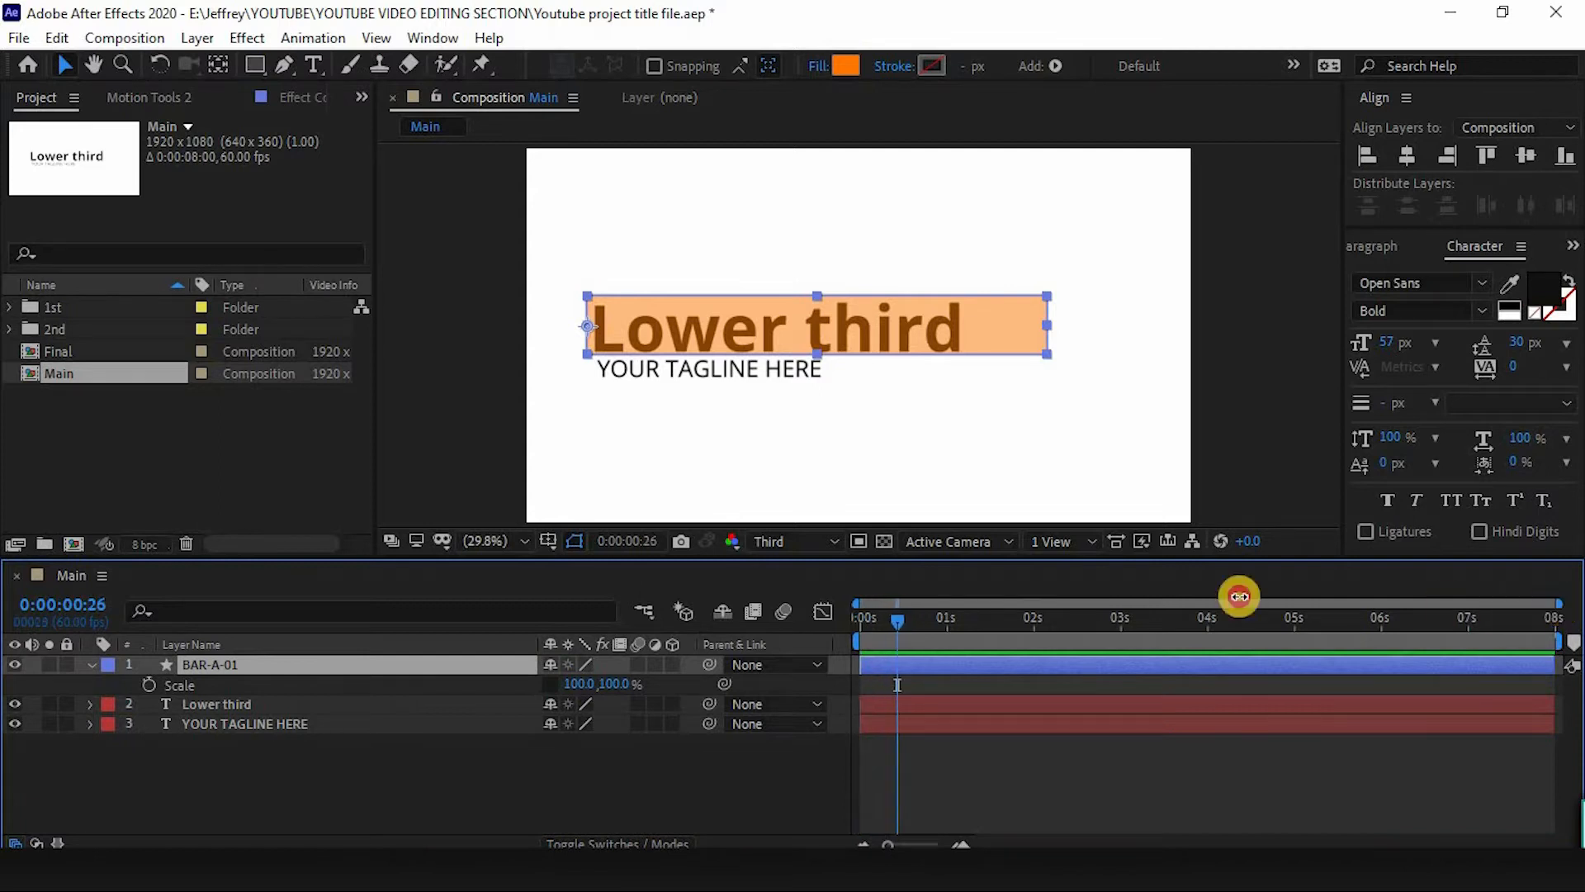
{"action": "mouse_move", "coordinate": [1240, 596]}
{"action": "left_mouse_down"}
{"action": "mouse_move", "coordinate": [1062, 594]}
{"action": "mouse_move", "coordinate": [1213, 586]}
{"action": "mouse_move", "coordinate": [1222, 602]}
{"action": "left_mouse_up"}
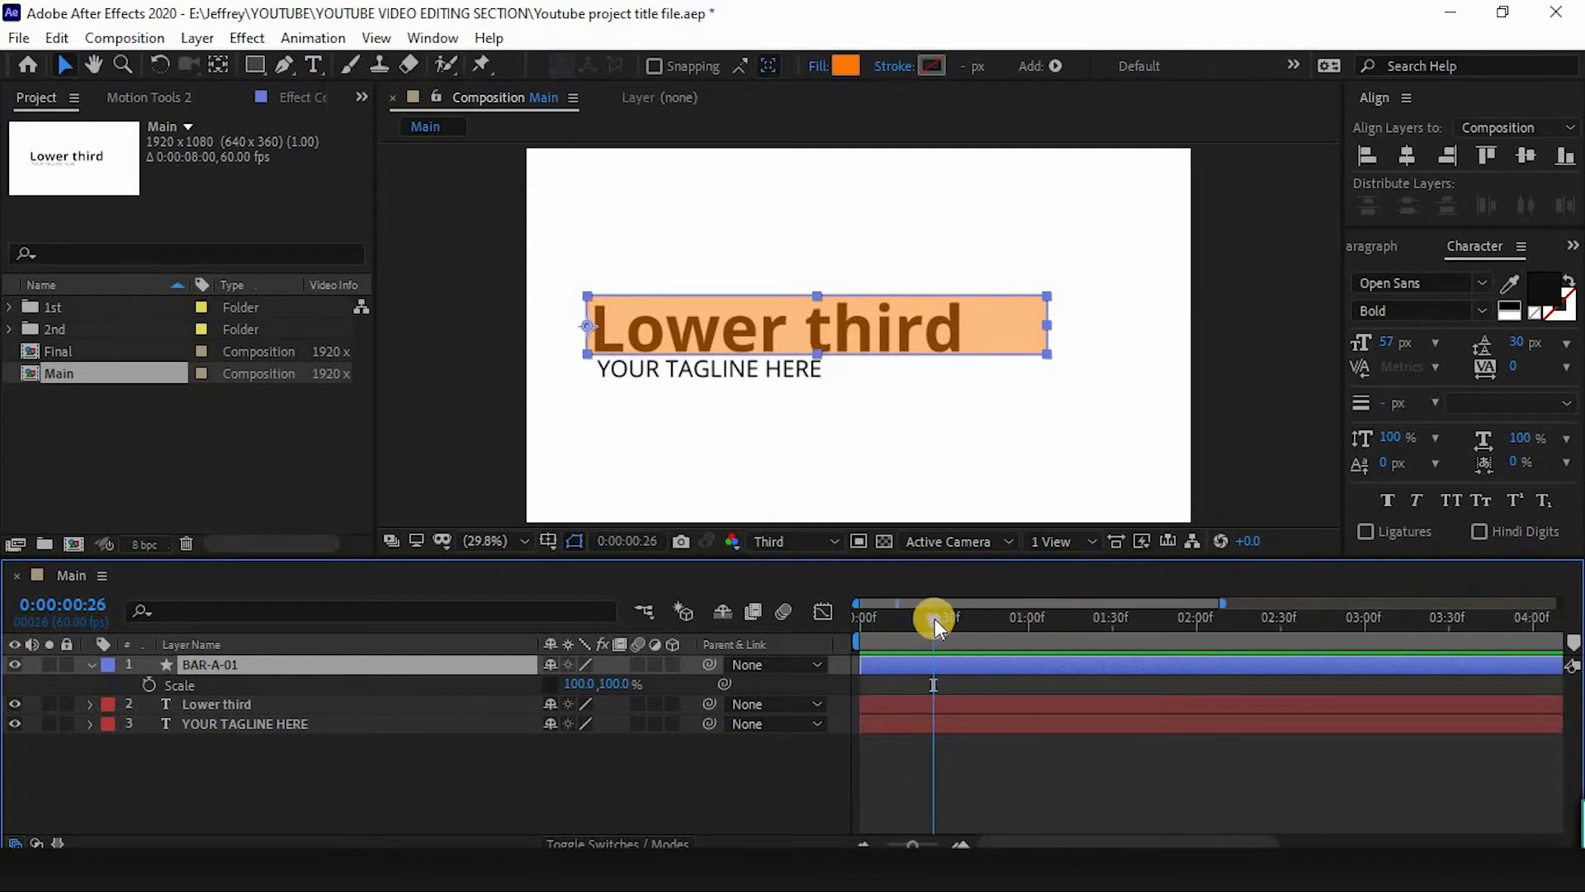
{"action": "left_click_drag", "start_coordinate": [934, 620], "coordinate": [943, 617]}
{"action": "left_click_drag", "start_coordinate": [1222, 603], "coordinate": [1026, 603]}
{"action": "left_click", "coordinate": [1047, 624]}
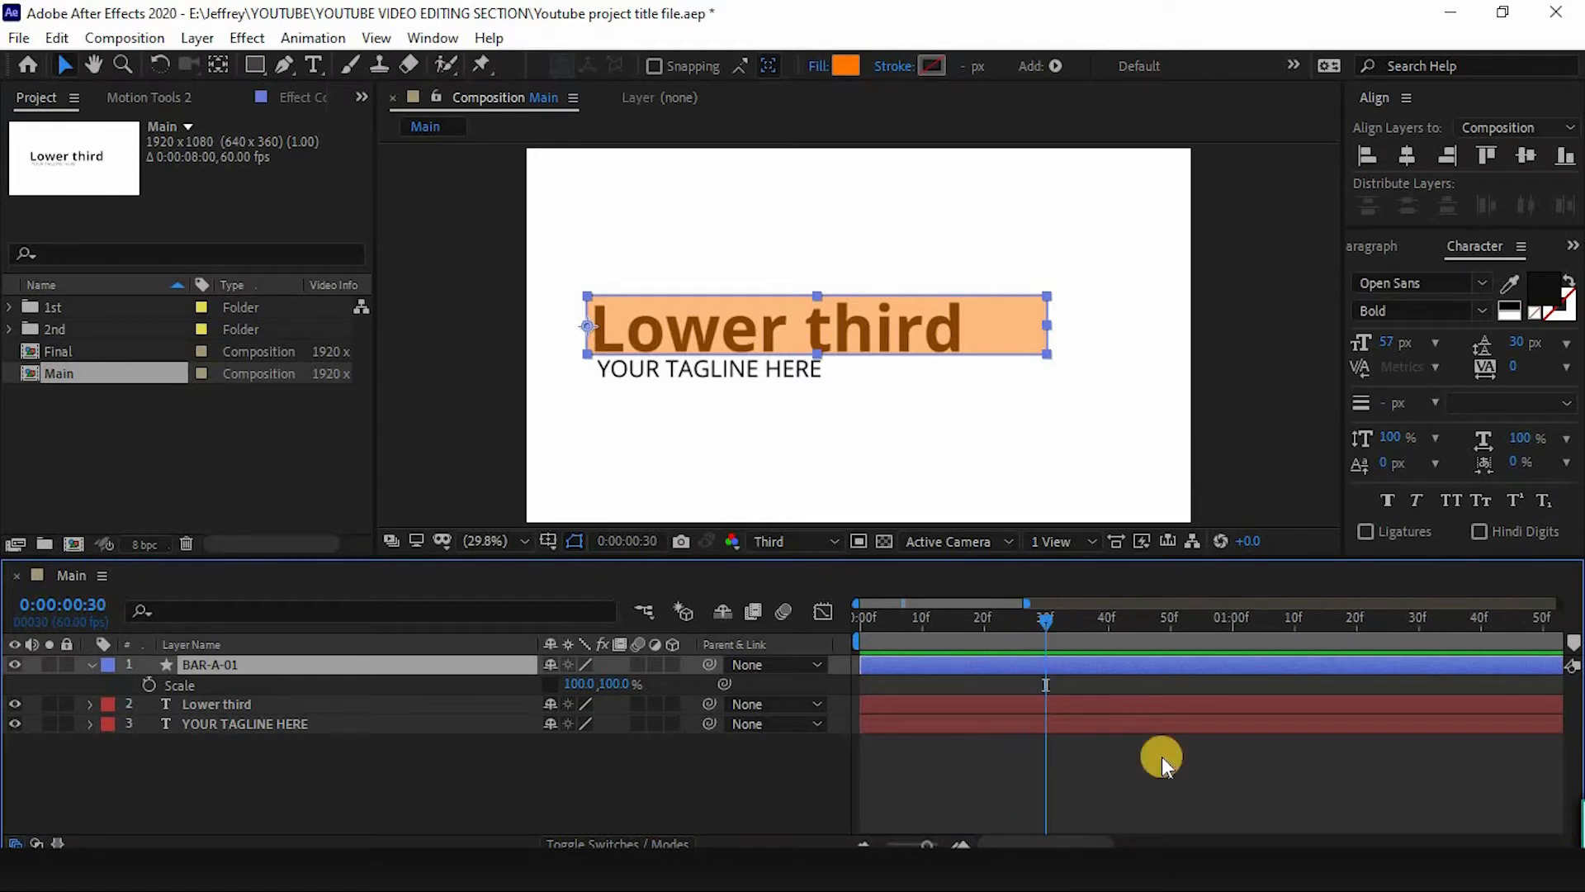
{"action": "mouse_move", "coordinate": [1030, 603]}
{"action": "left_mouse_down"}
{"action": "mouse_move", "coordinate": [1062, 602]}
{"action": "mouse_move", "coordinate": [1011, 605]}
{"action": "left_mouse_up"}
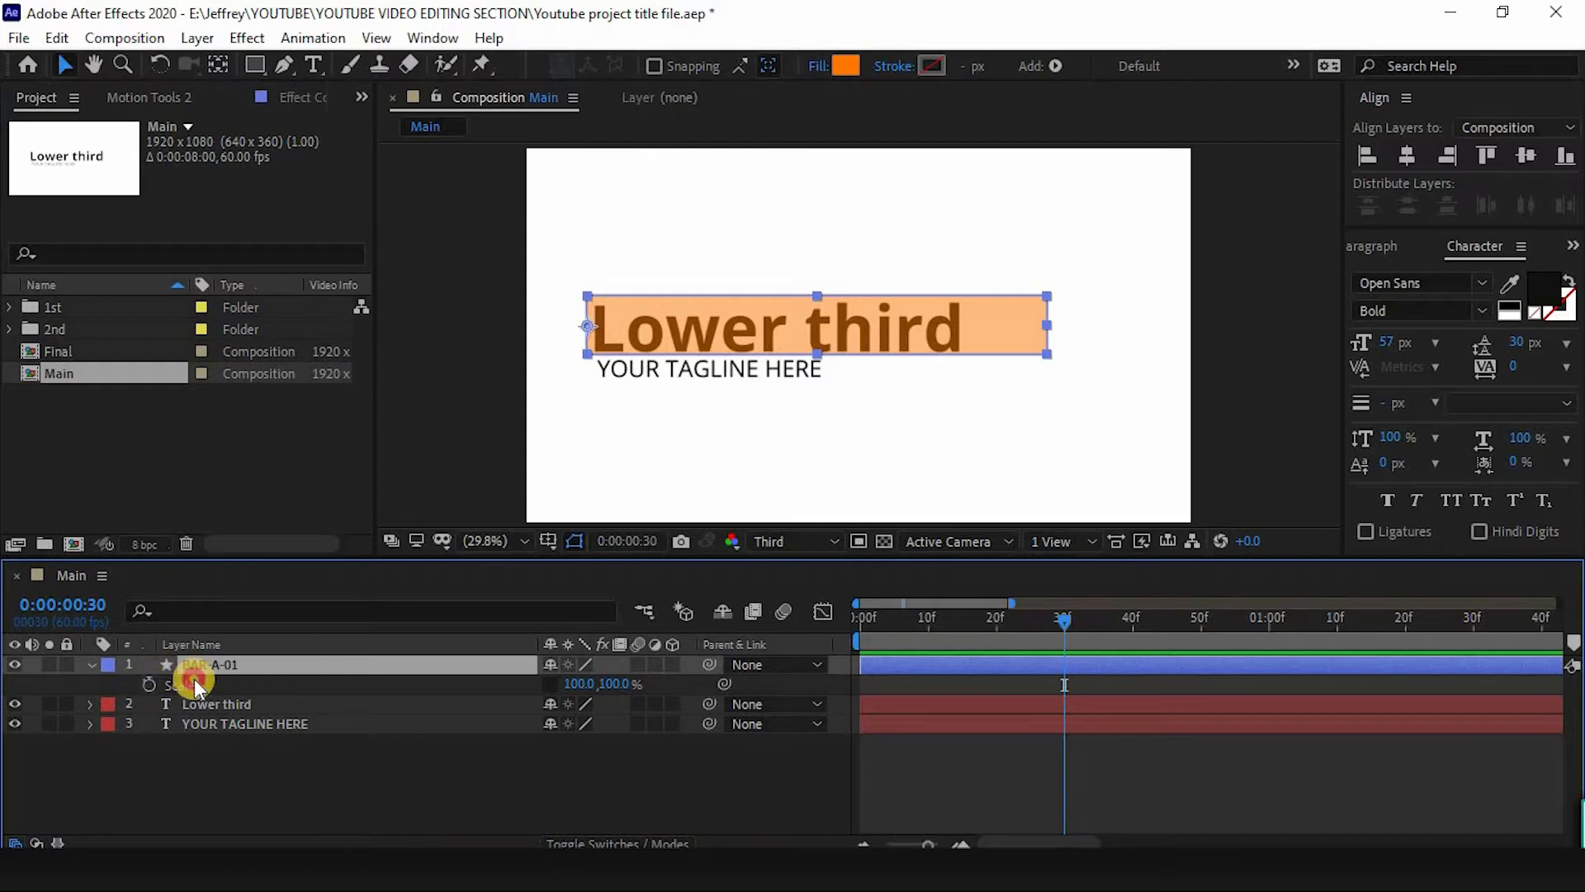
{"action": "left_click", "coordinate": [148, 684]}
Add a second Scale keyframe to BAR-A-01 at 0:00:02:00, keeping 100% scale.
{"action": "left_click_drag", "start_coordinate": [1013, 604], "coordinate": [1123, 604]}
{"action": "left_click_drag", "start_coordinate": [1340, 627], "coordinate": [1336, 628]}
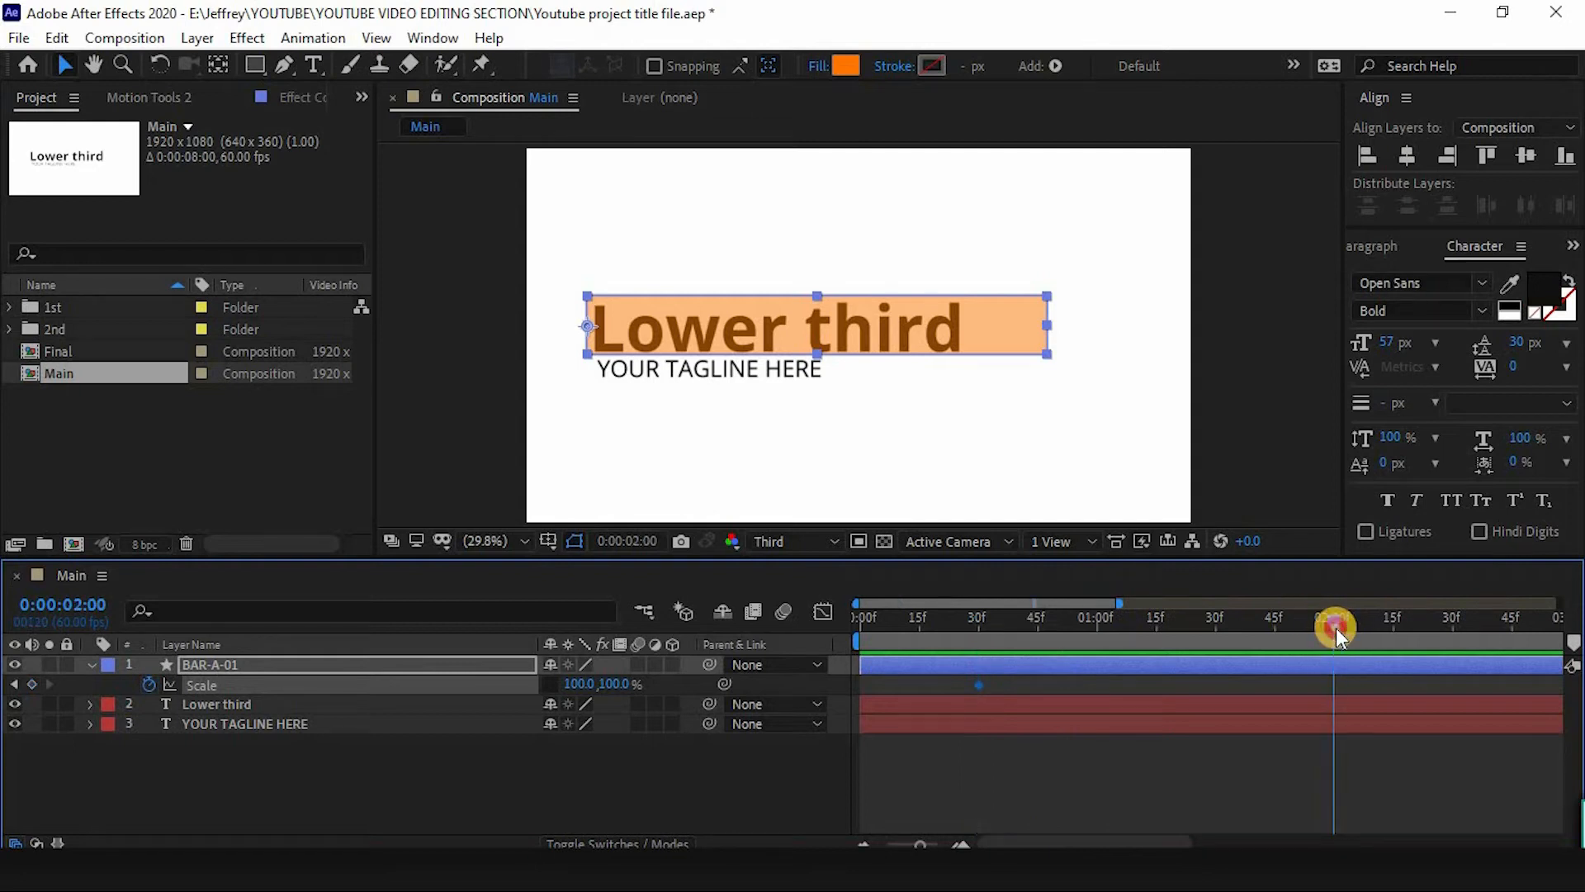
{"action": "left_click", "coordinate": [33, 686]}
Set the horizontal scale of BAR-A-01 to 0% at the 0:00:00:30 keyframe and preview the animation.
{"action": "key", "text": "j"}
{"action": "left_click", "coordinate": [594, 684]}
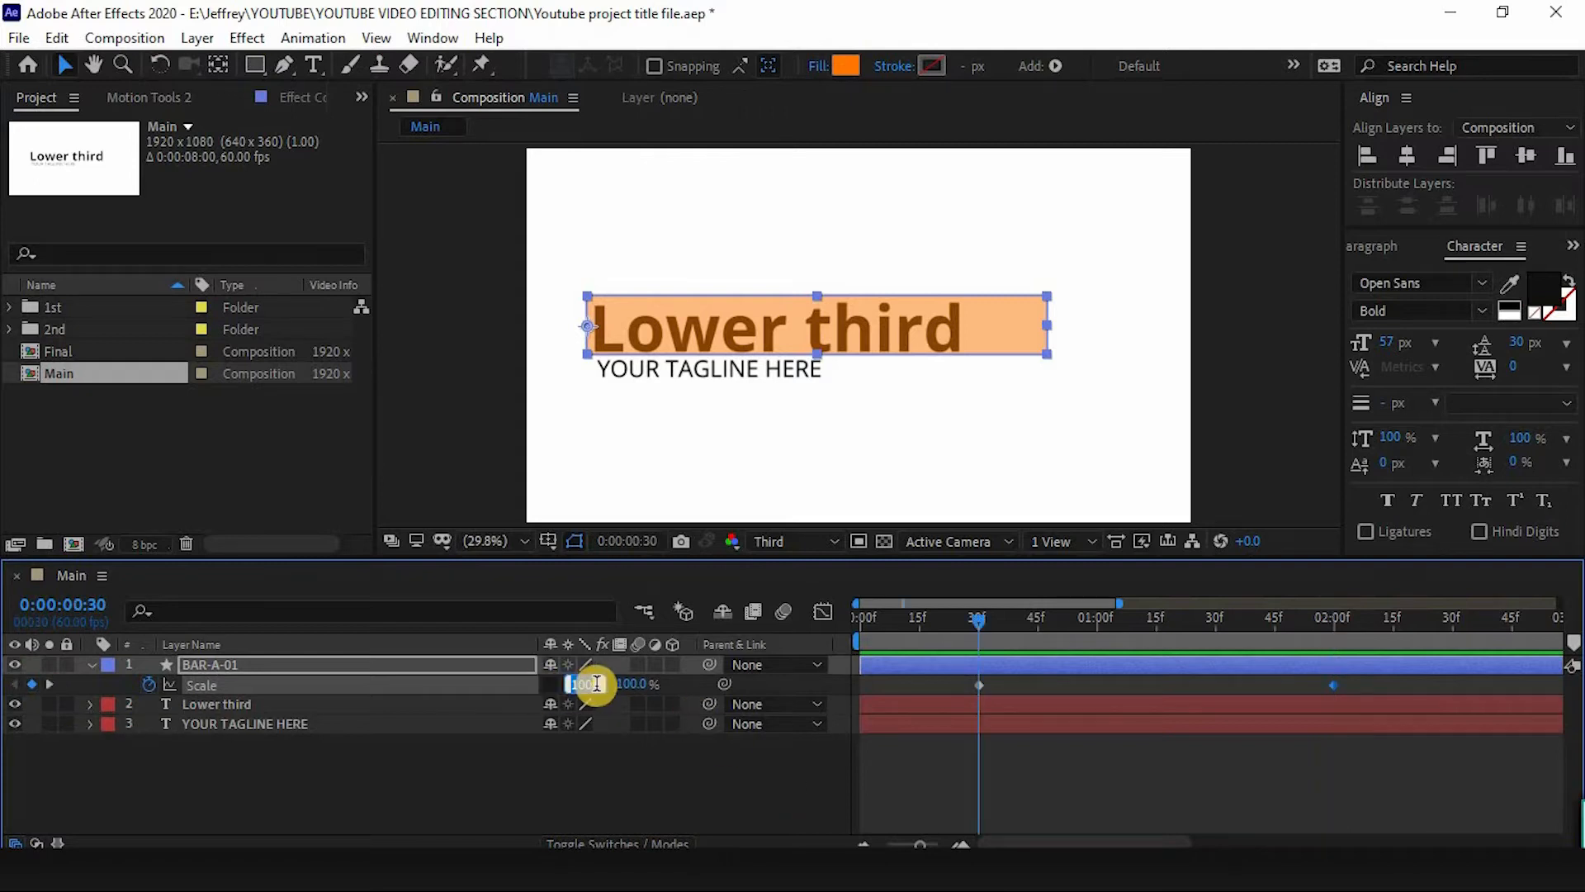
{"action": "type", "text": "0"}
{"action": "key", "text": "Return"}
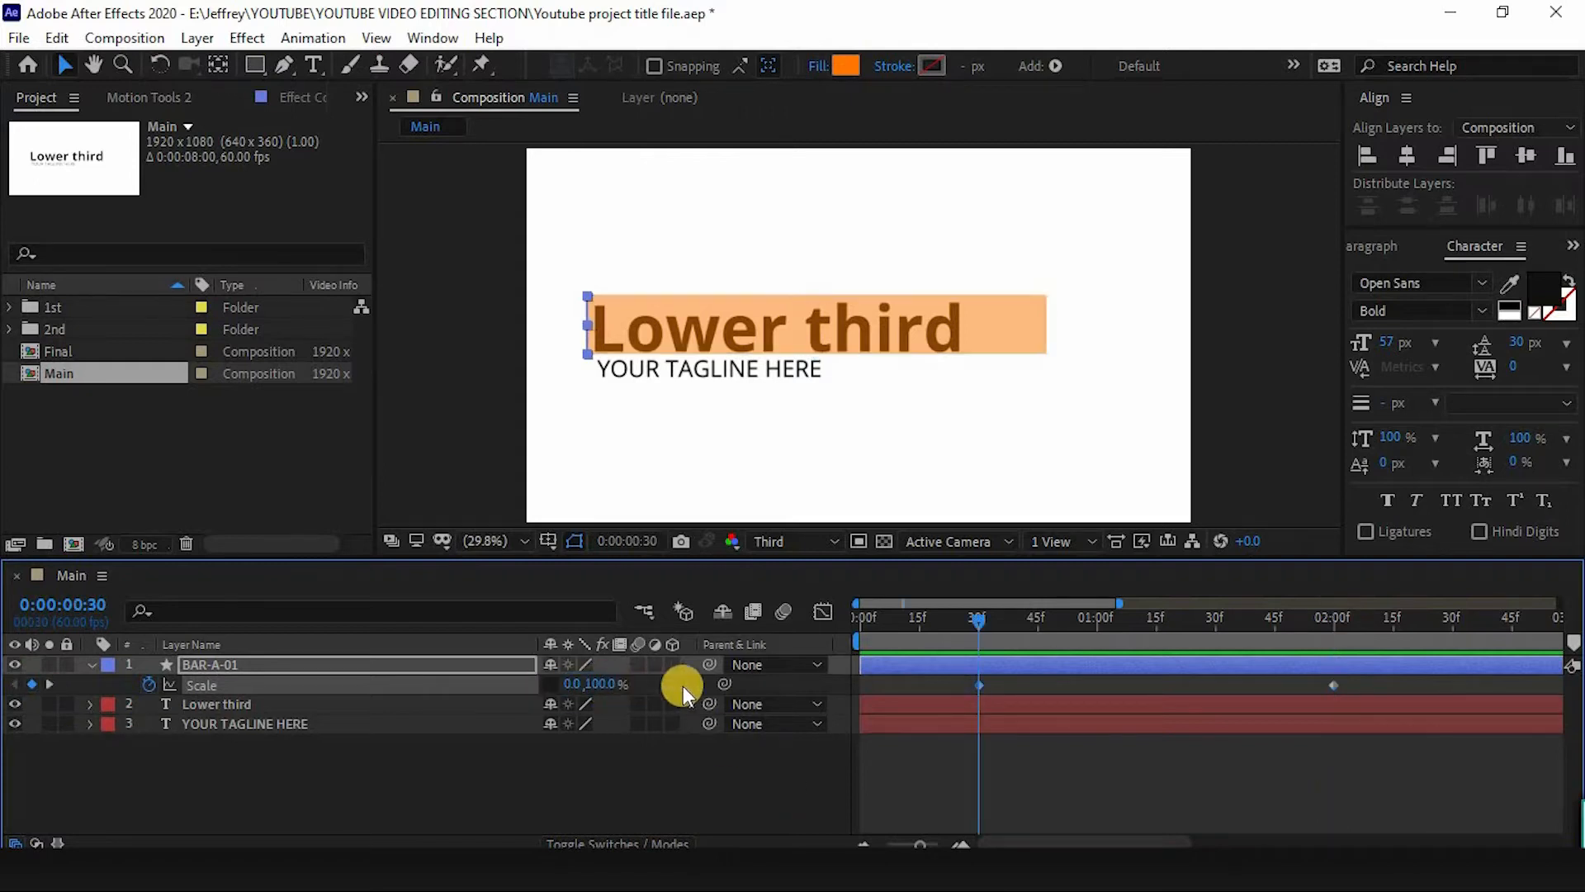
{"action": "key", "text": "space"}
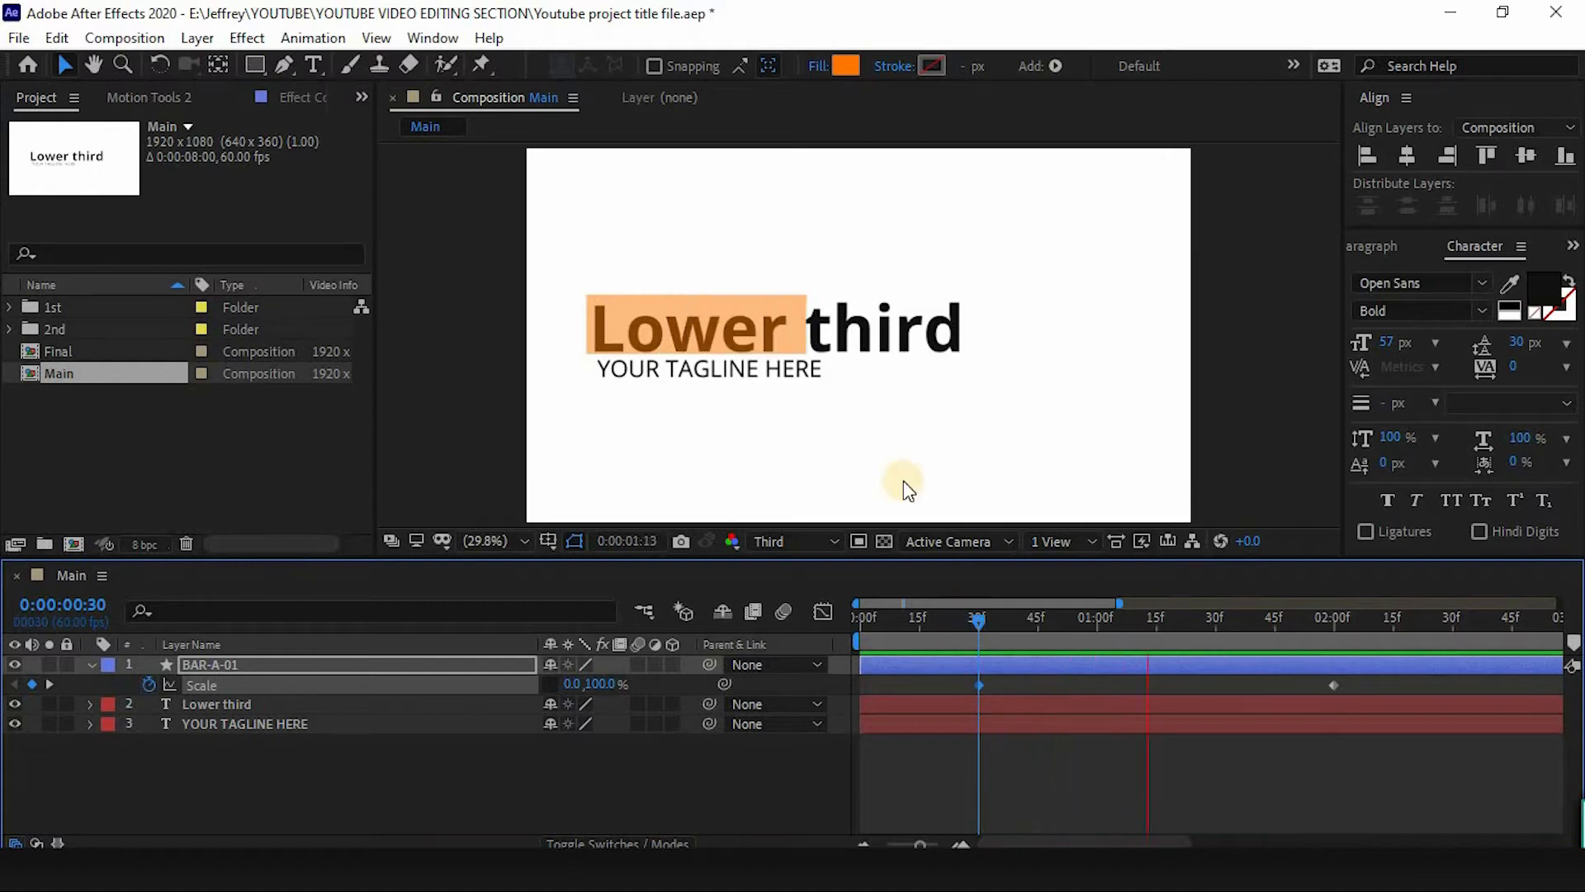
Apply Easy Ease to both Scale keyframes of BAR-A-01 and show their curve in the Graph Editor.
{"action": "left_click_drag", "start_coordinate": [1366, 677], "coordinate": [917, 727]}
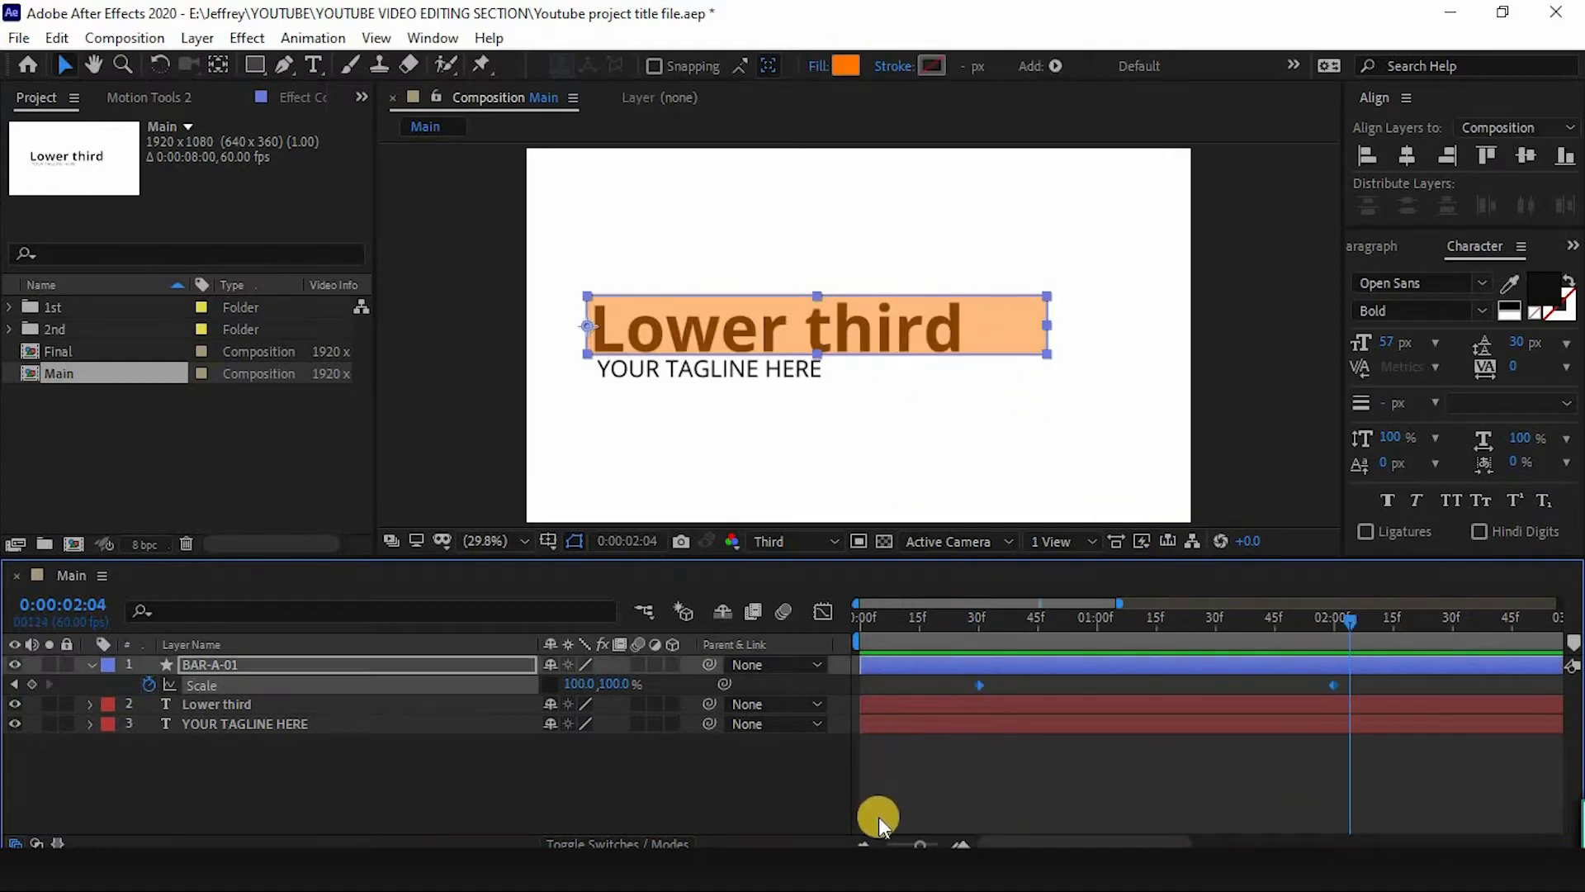
{"action": "key", "text": "F9"}
{"action": "left_click", "coordinate": [824, 611]}
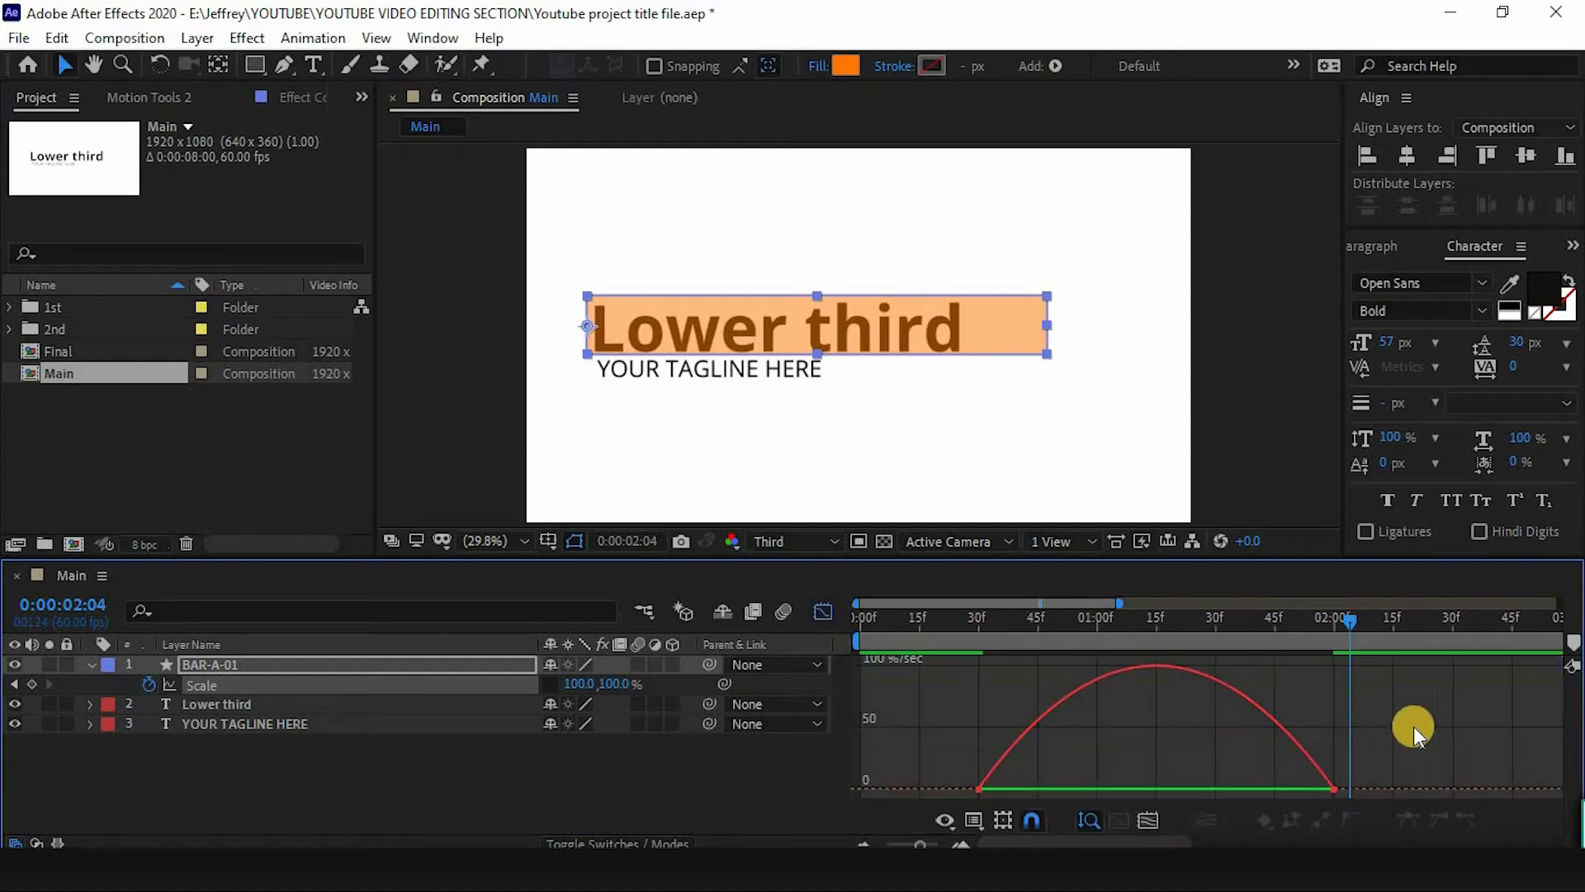
Reshape BAR-A-01's Scale speed curve to peak early and ease out slowly, close the Graph Editor and preview the animation.
{"action": "left_click_drag", "start_coordinate": [1275, 790], "coordinate": [1149, 789]}
{"action": "left_click", "coordinate": [973, 618]}
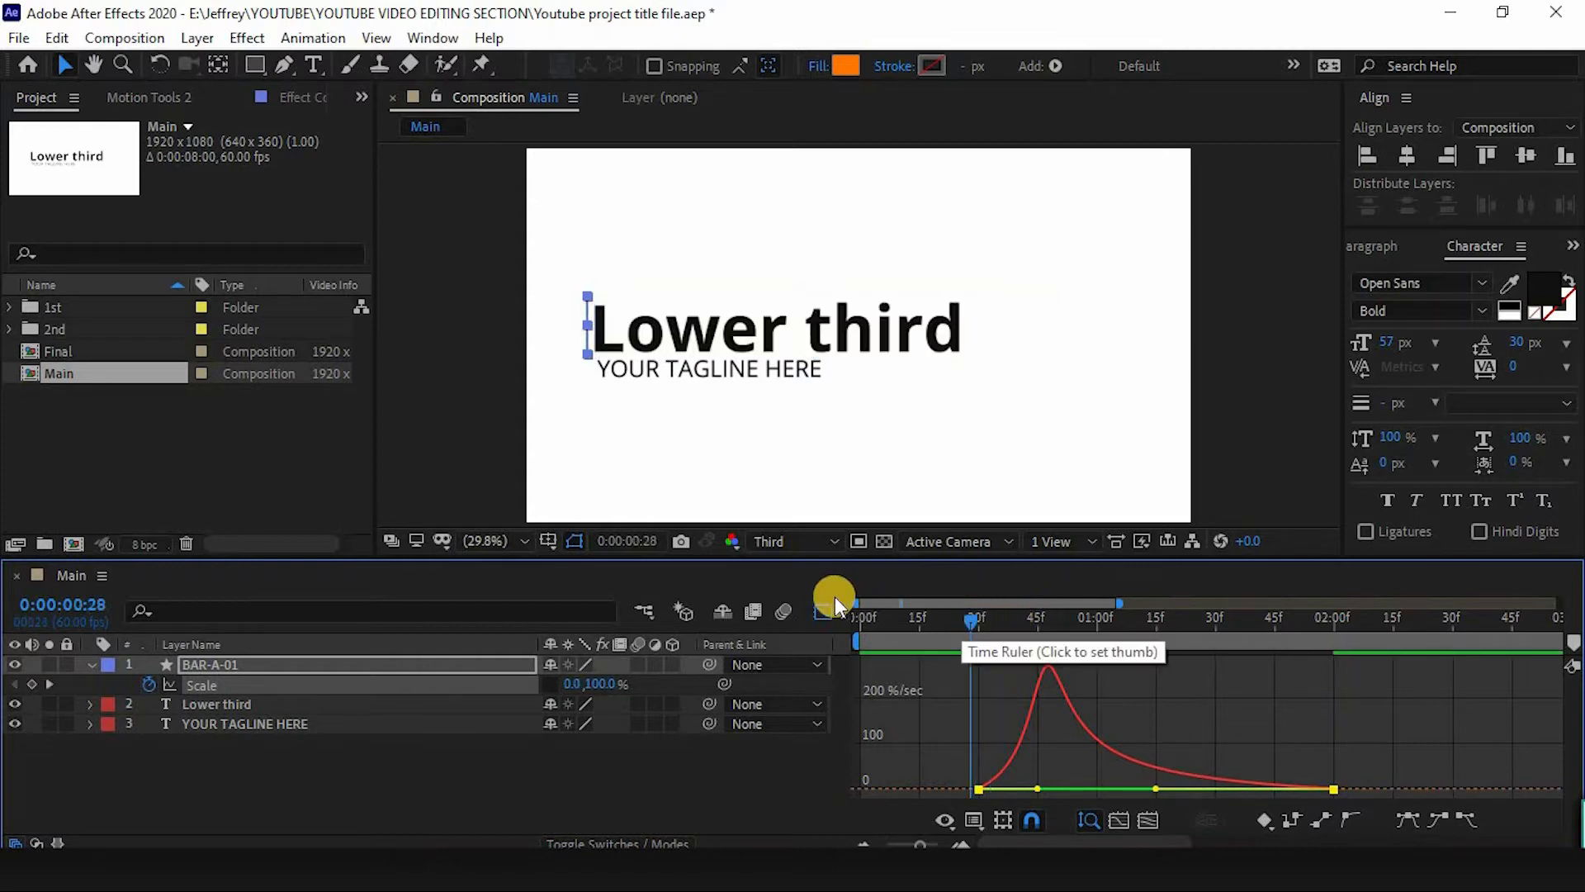
{"action": "left_click", "coordinate": [824, 611]}
{"action": "key", "text": "space"}
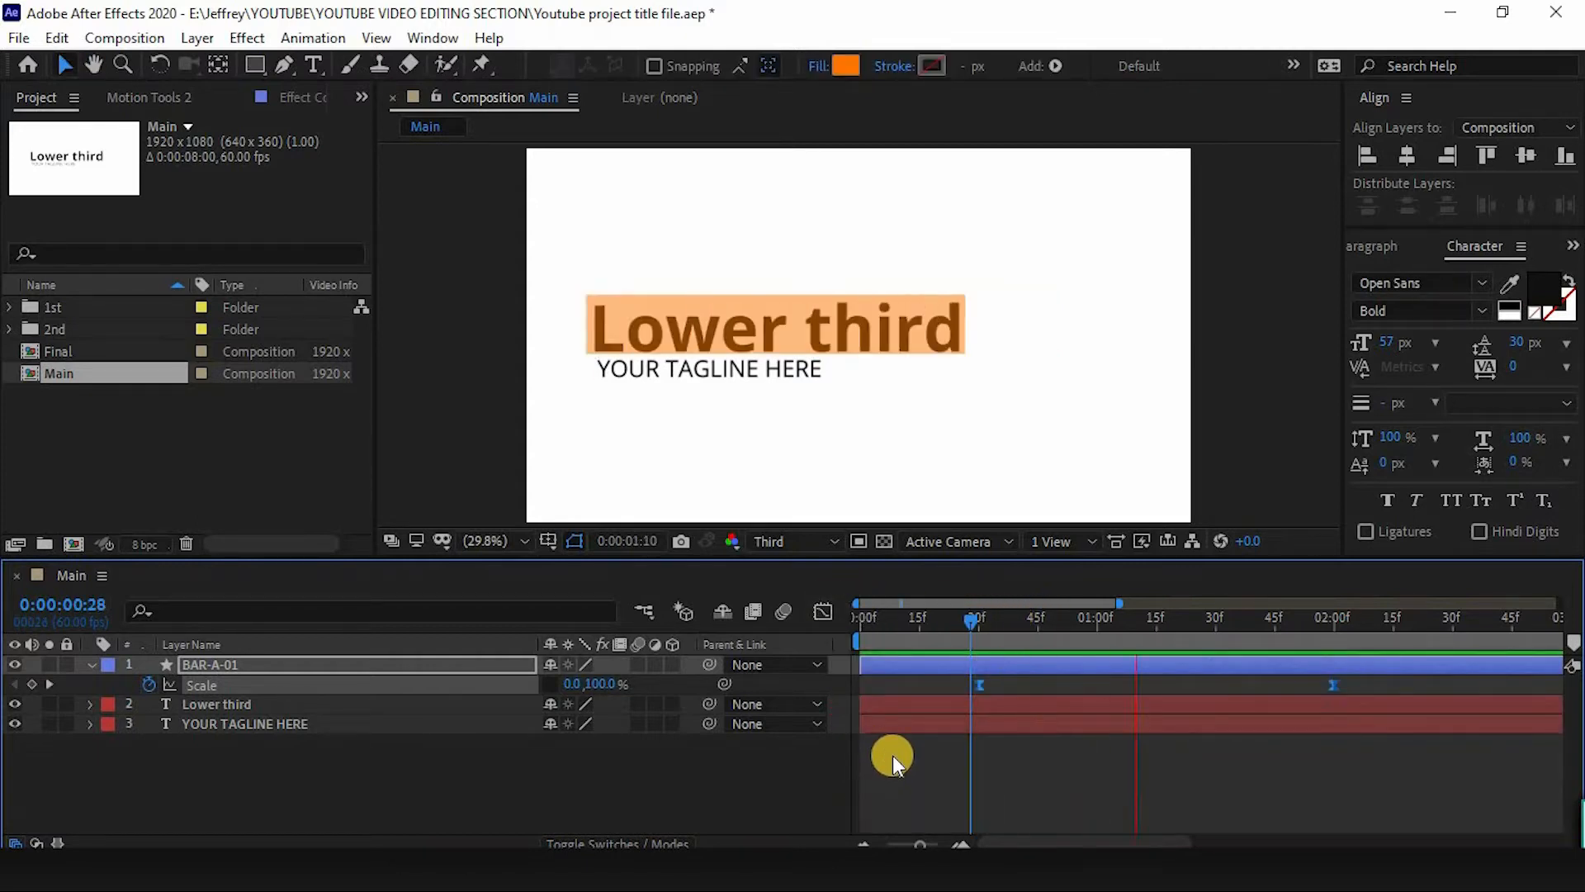
{"action": "key", "text": "space"}
Set the opacity of BAR-A-01 to 100%, collapse its properties and return the current time to 0:00:01:00.
{"action": "left_click", "coordinate": [263, 756]}
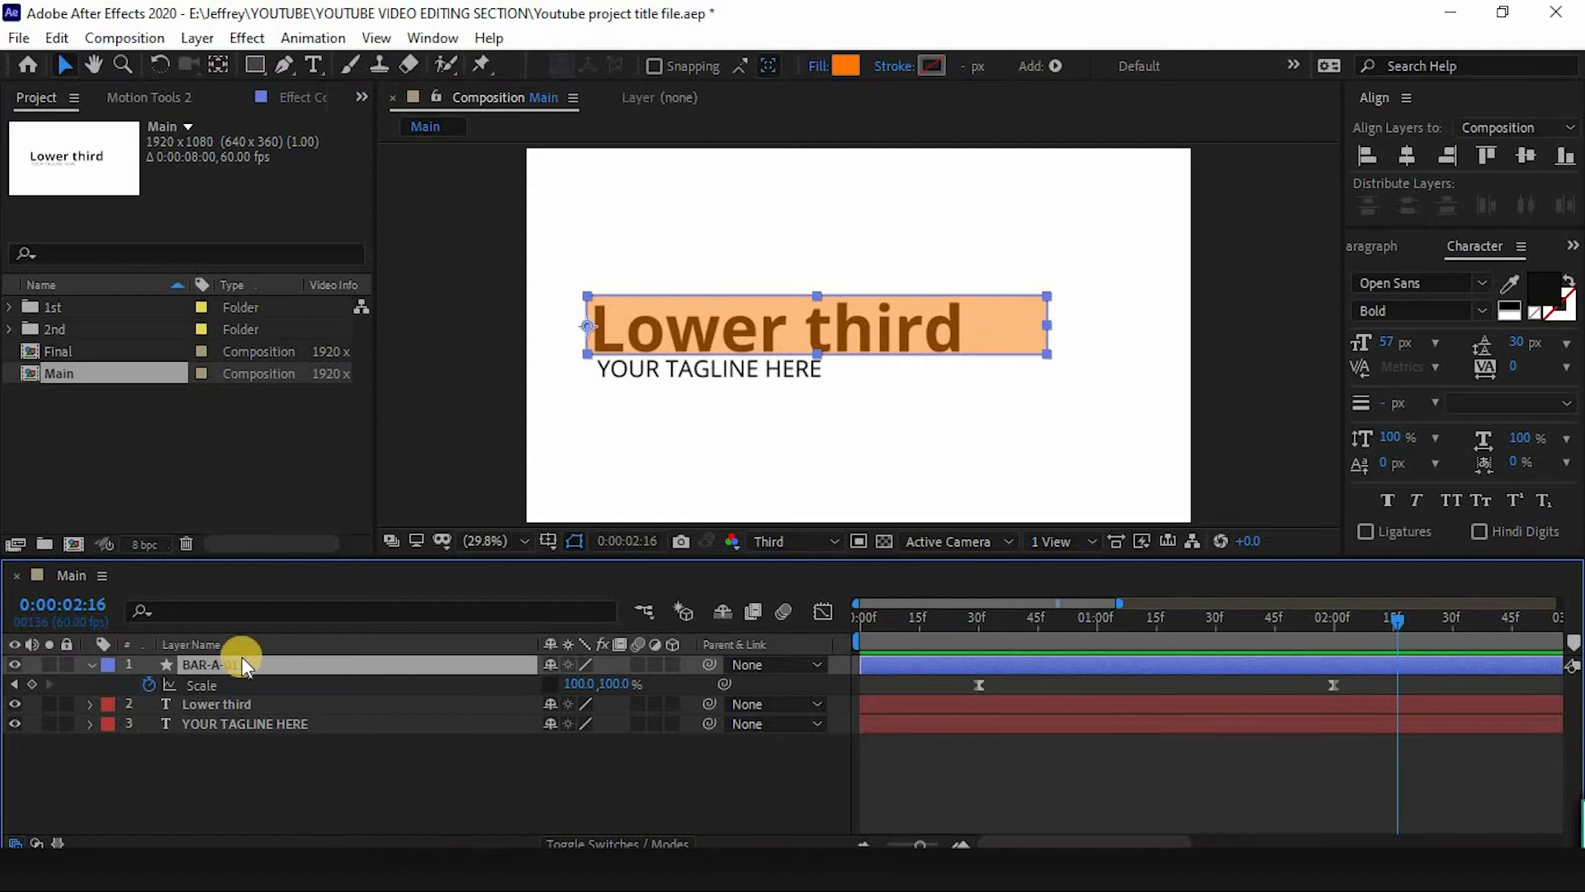
{"action": "key", "text": "t"}
{"action": "left_click", "coordinate": [565, 685]}
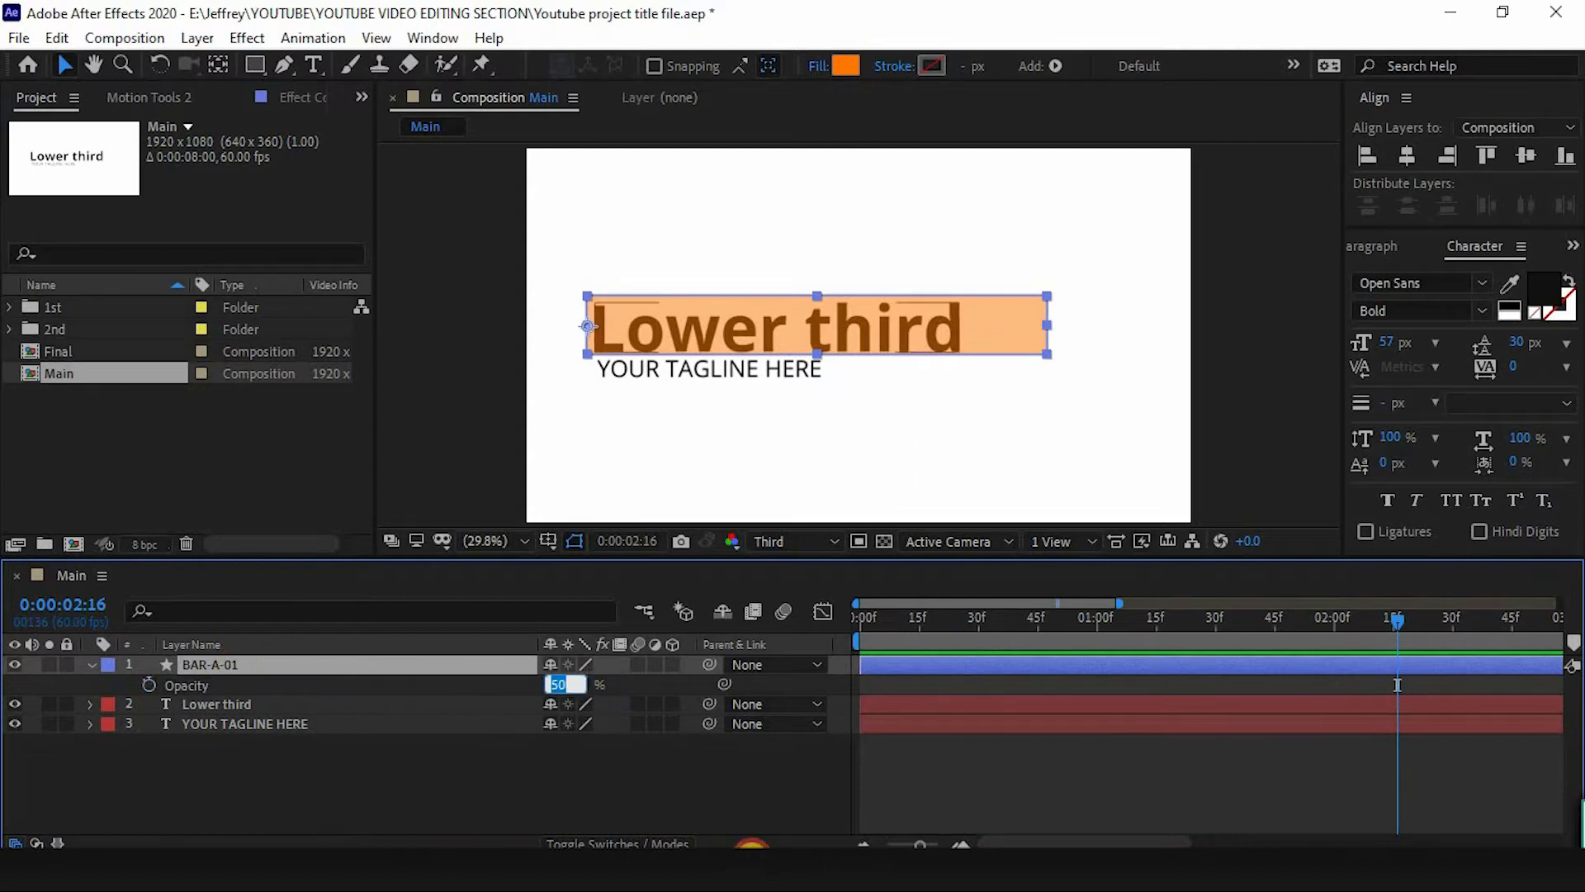
{"action": "type", "text": "100"}
{"action": "key", "text": "Return"}
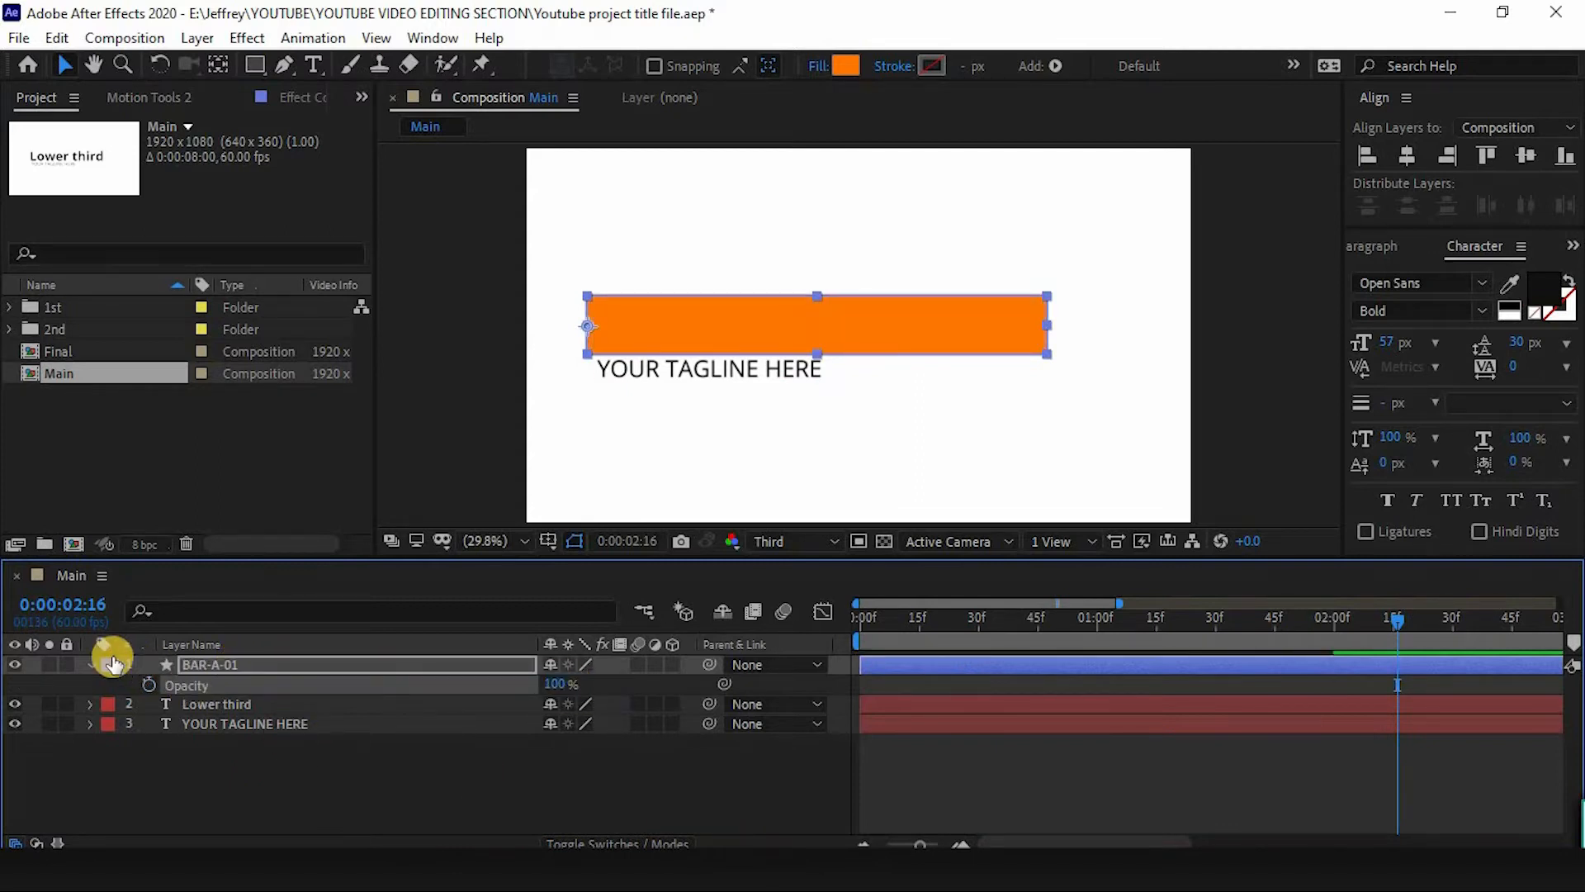
{"action": "key", "text": "t"}
{"action": "left_click", "coordinate": [469, 756]}
{"action": "left_click_drag", "start_coordinate": [924, 625], "coordinate": [1097, 598]}
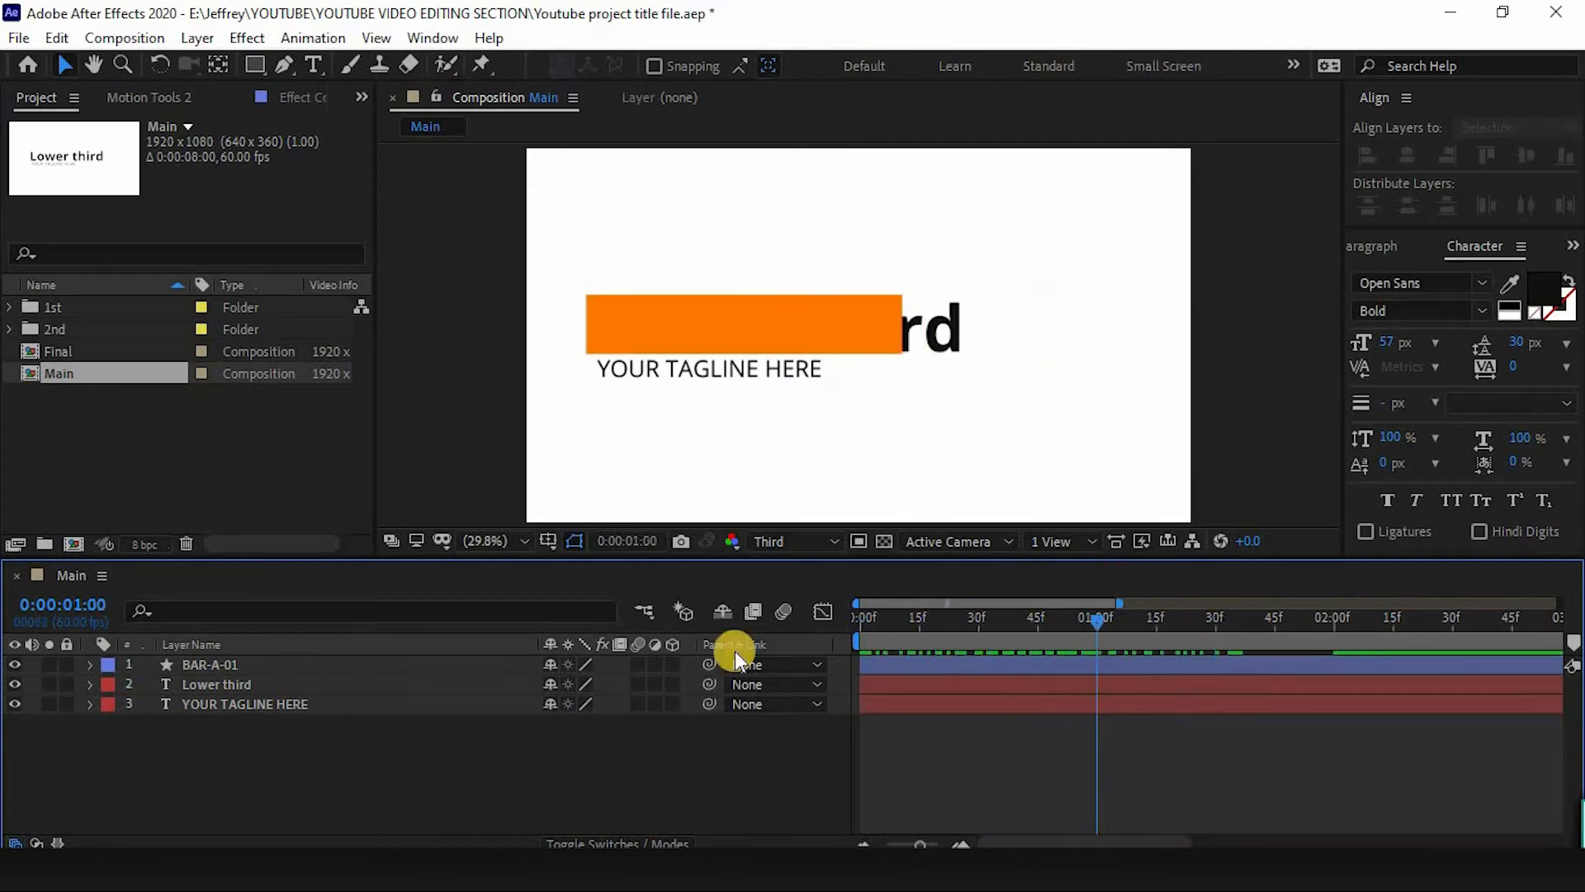
Duplicate BAR-A-01 and change the fill colour of the copy, BAR-A-02, to blue.
{"action": "left_click", "coordinate": [212, 667]}
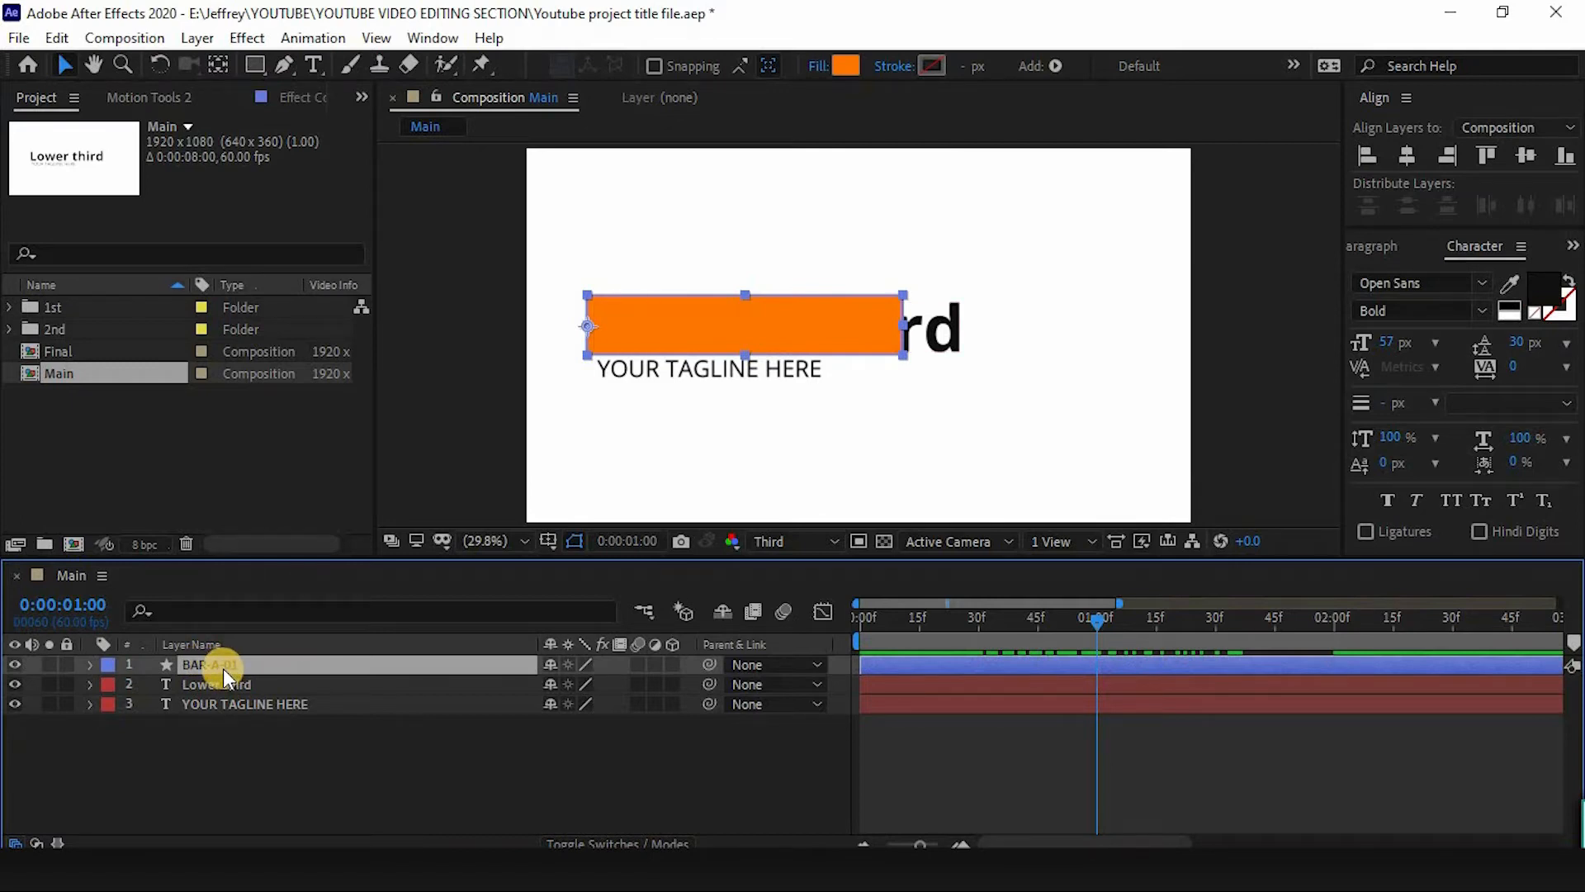
{"action": "key", "text": "ctrl+d"}
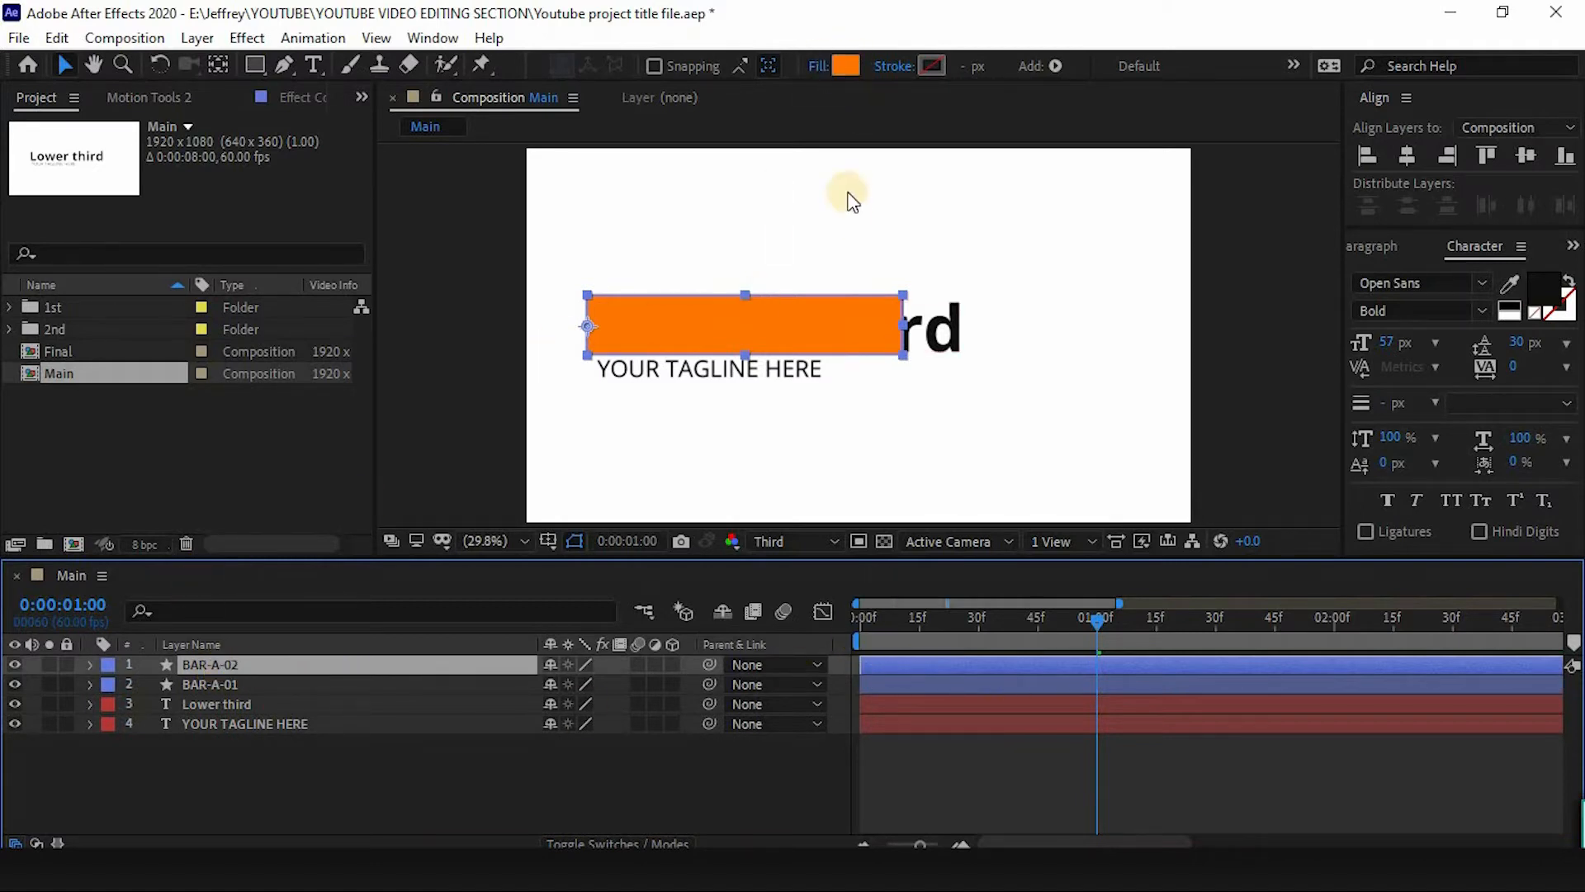
{"action": "left_click", "coordinate": [846, 71]}
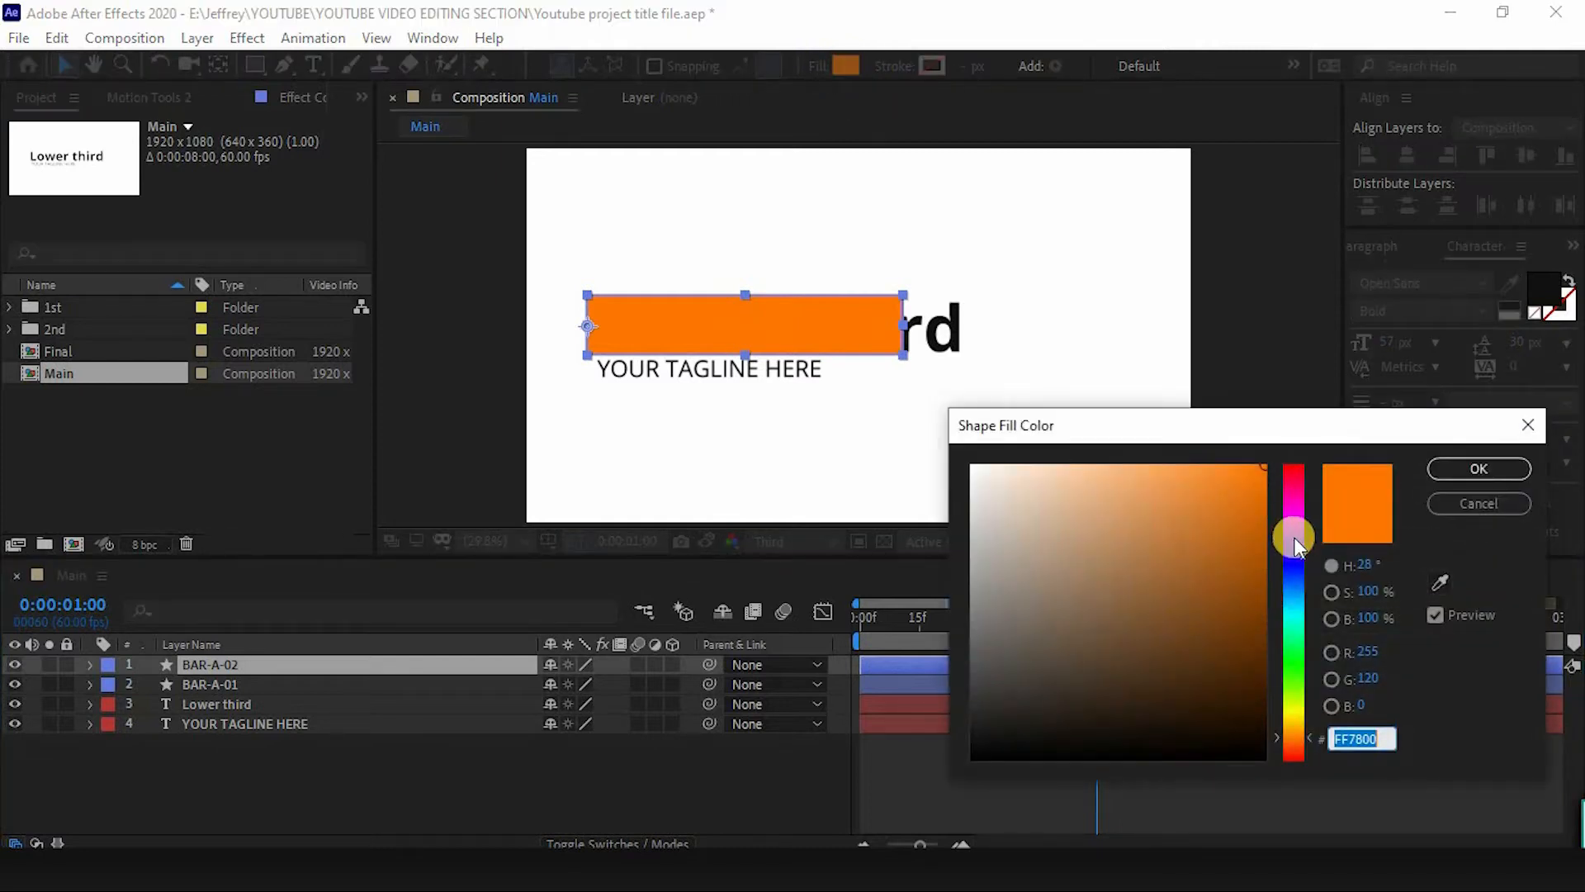
{"action": "left_click_drag", "start_coordinate": [1294, 545], "coordinate": [1298, 588]}
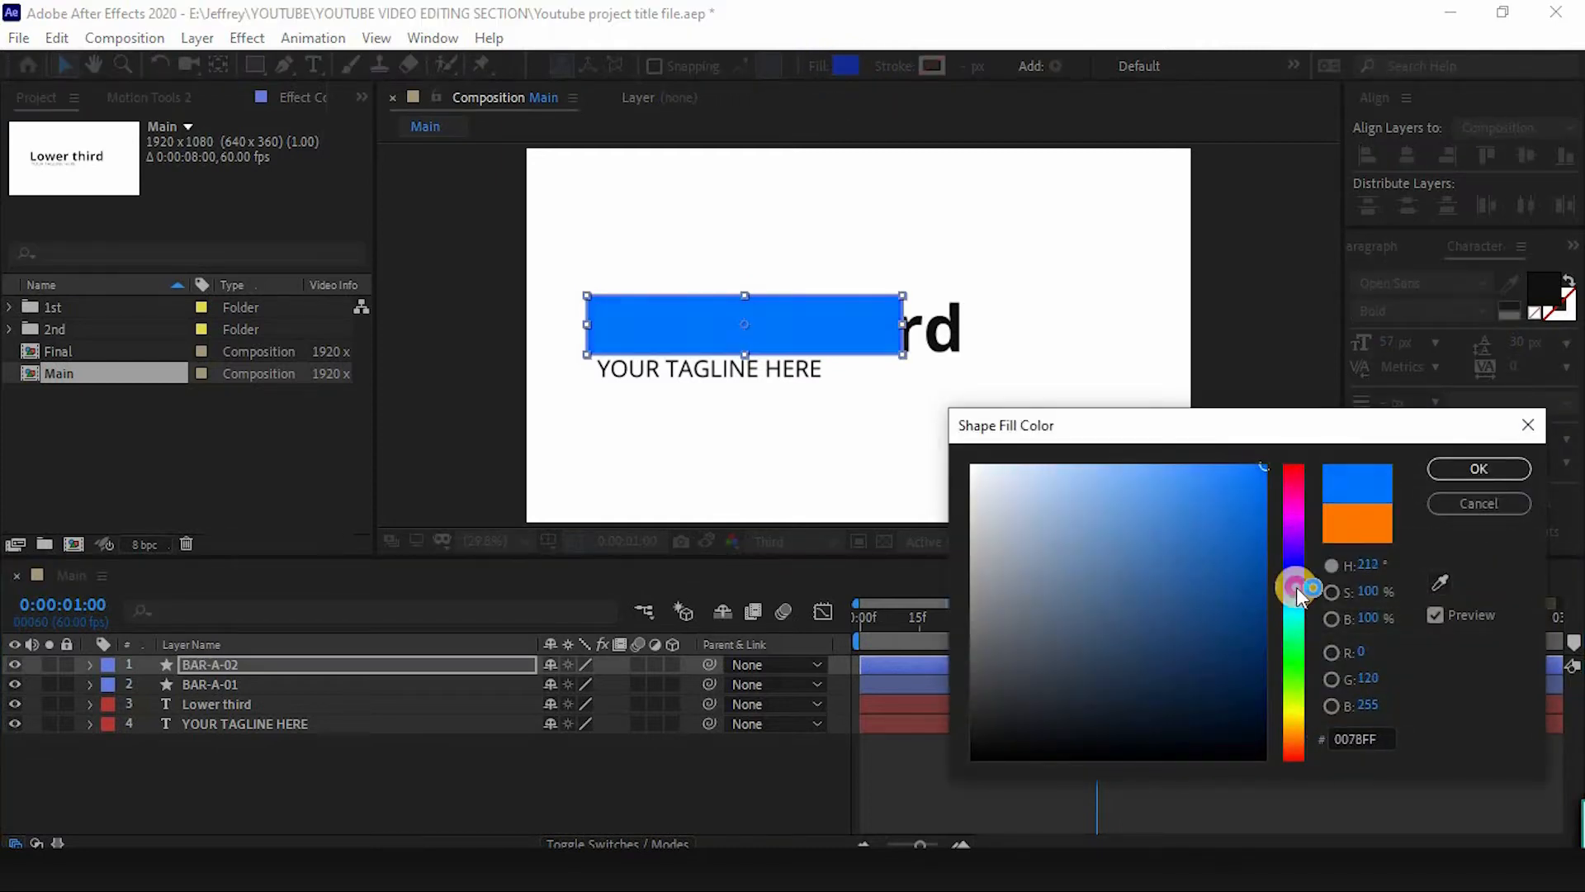
{"action": "key", "text": "Return"}
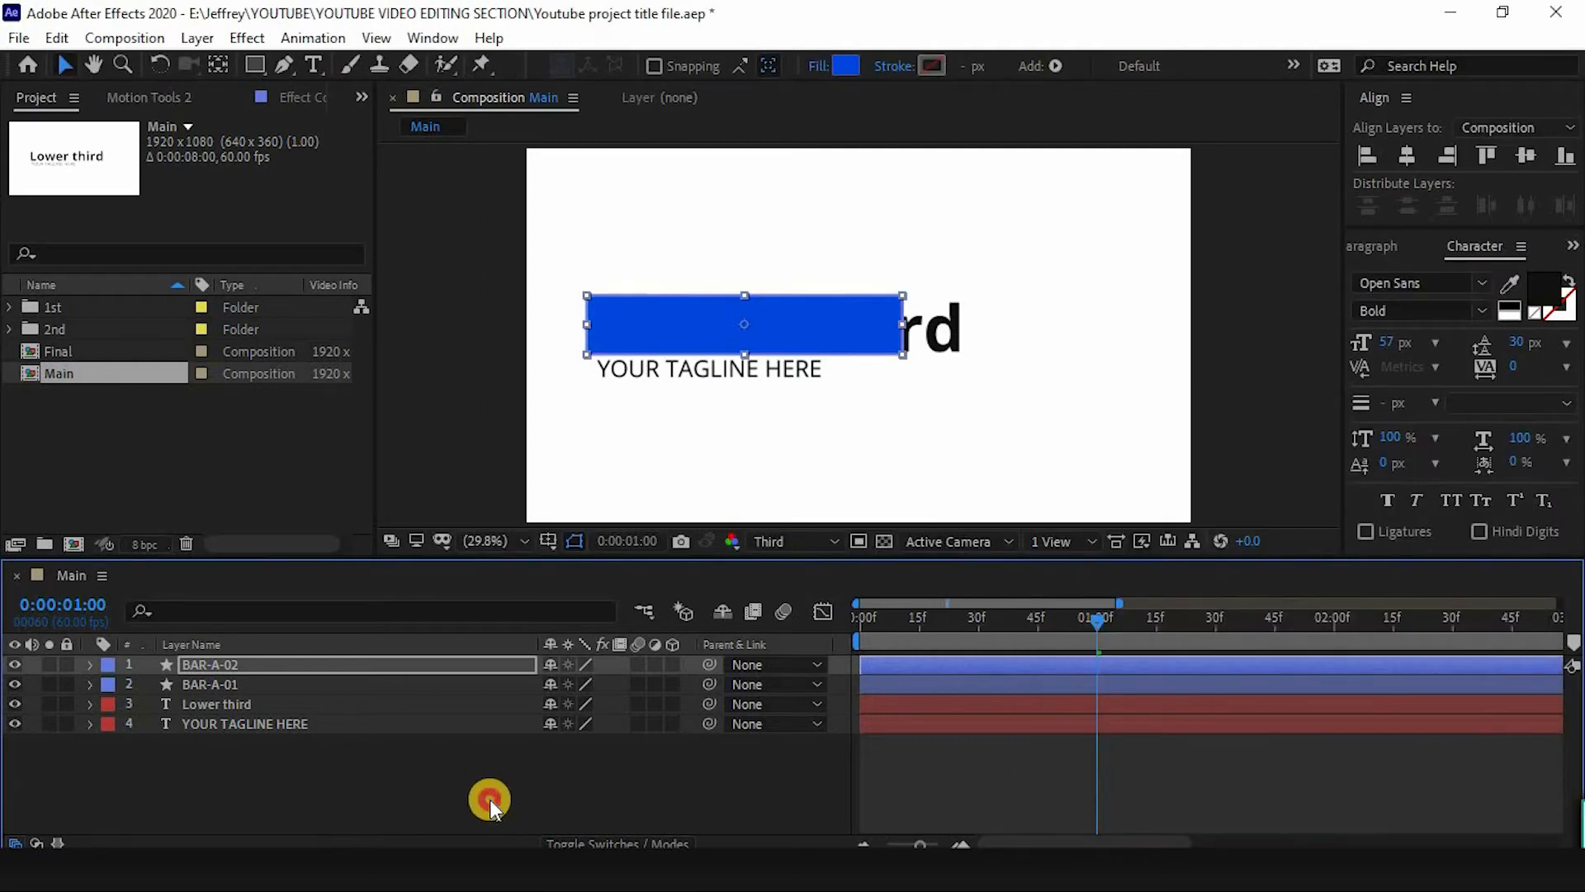
{"action": "left_click", "coordinate": [489, 799]}
Shift BAR-A-02 in time so it starts shortly after BAR-A-01, and preview the staggered bars.
{"action": "left_click", "coordinate": [888, 664]}
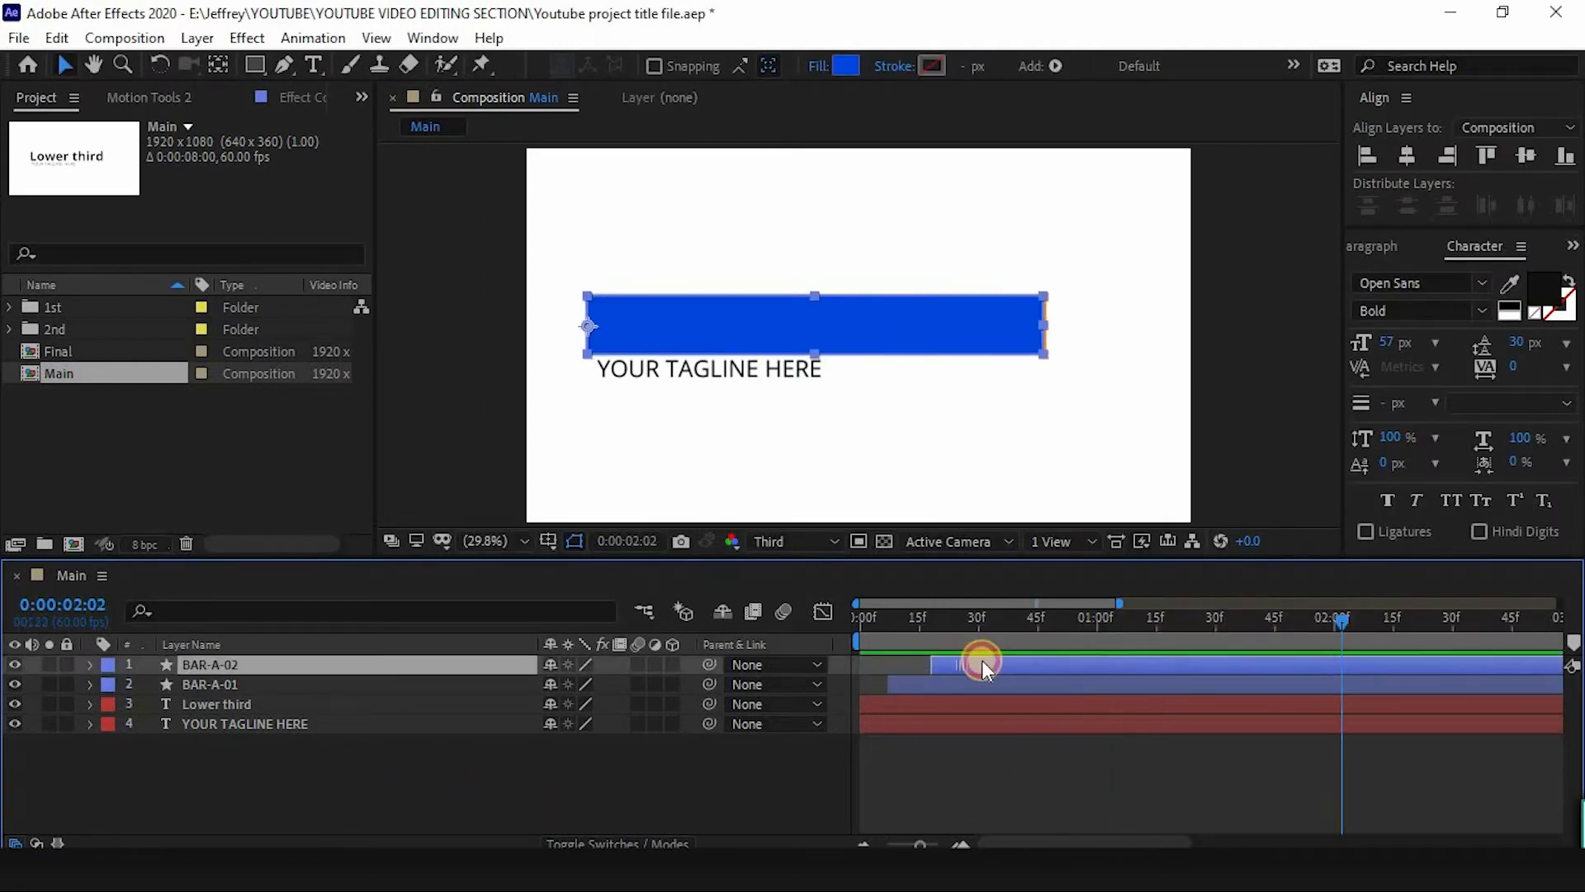
{"action": "left_click_drag", "start_coordinate": [983, 662], "coordinate": [1011, 662]}
{"action": "left_click_drag", "start_coordinate": [941, 619], "coordinate": [801, 639]}
{"action": "key", "text": "space"}
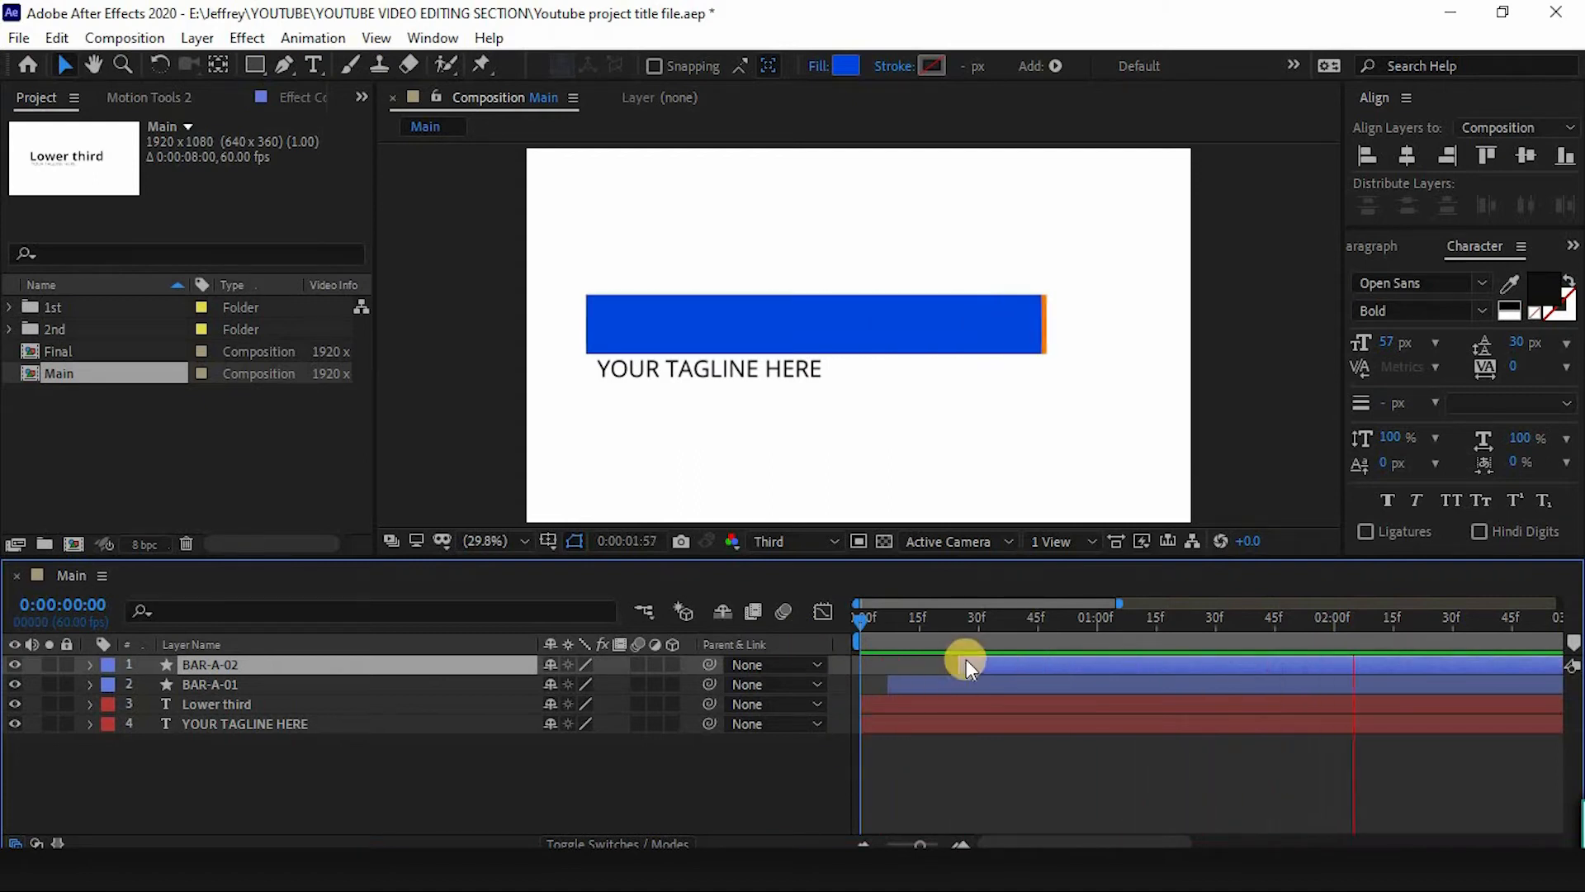
{"action": "left_click_drag", "start_coordinate": [966, 659], "coordinate": [920, 665]}
{"action": "key", "text": "space"}
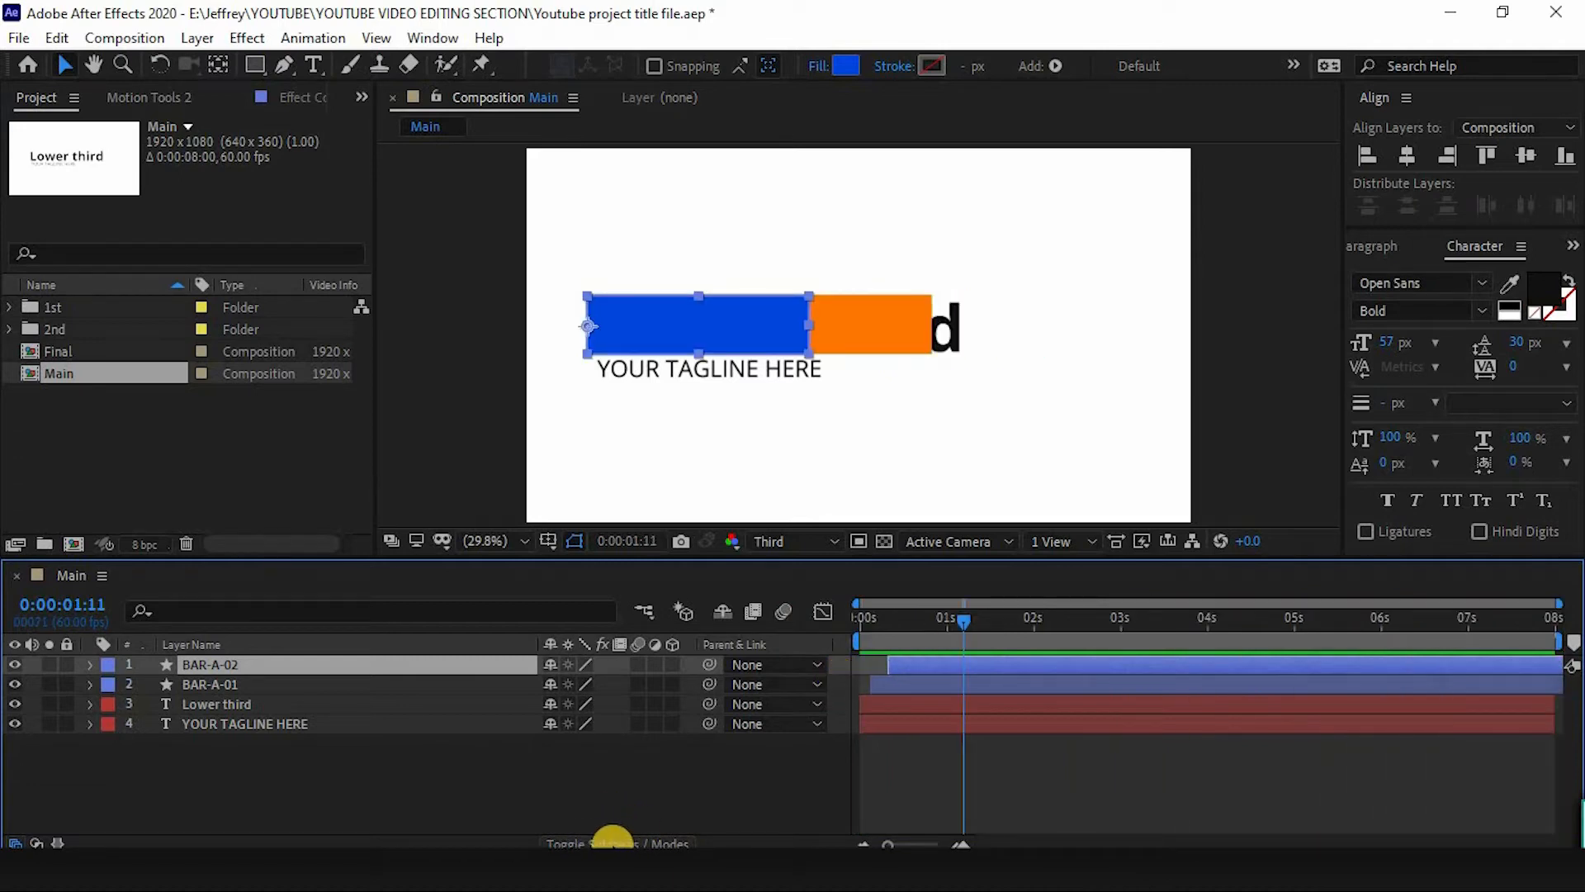
Set the track matte of BAR-A-01 to Alpha Inverted Matte "BAR-A-02" and preview the reveal.
{"action": "left_click", "coordinate": [612, 842]}
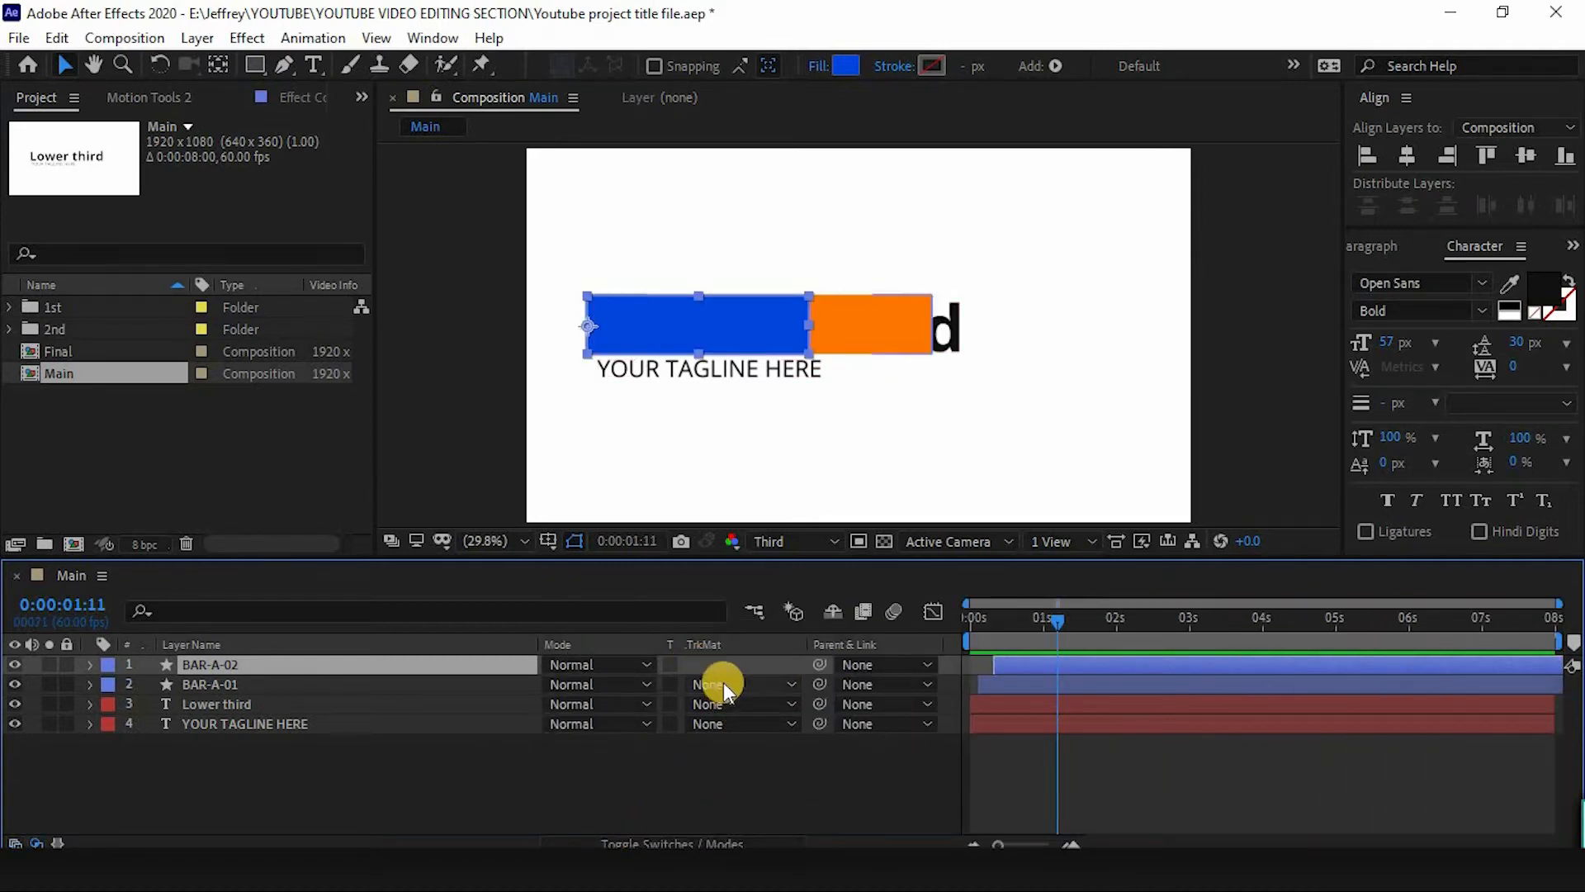
{"action": "left_click", "coordinate": [330, 687]}
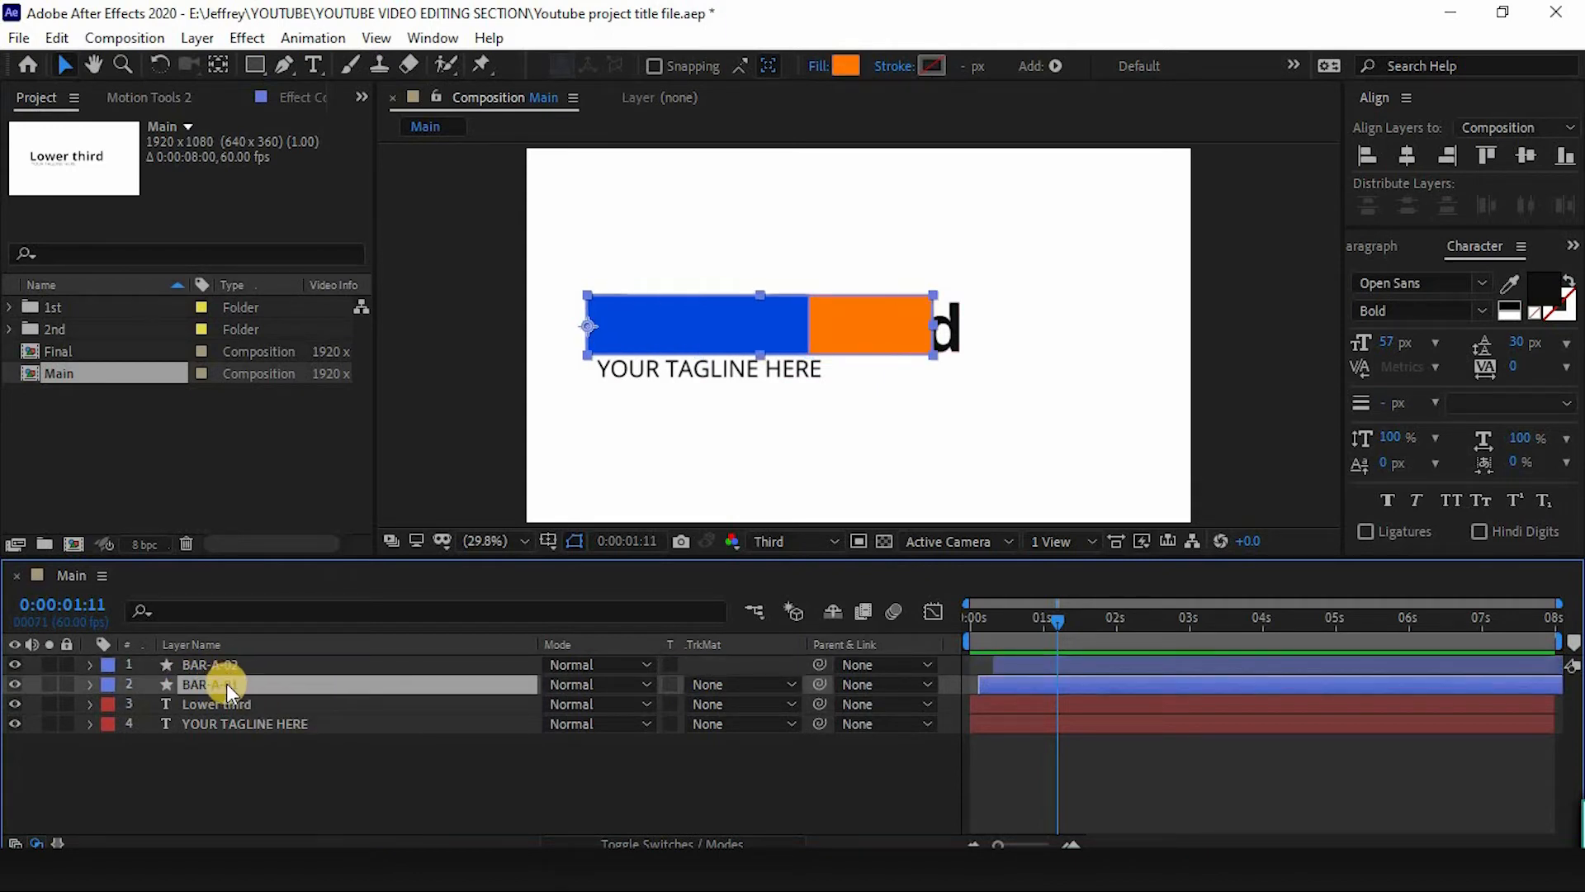
{"action": "left_click", "coordinate": [720, 685]}
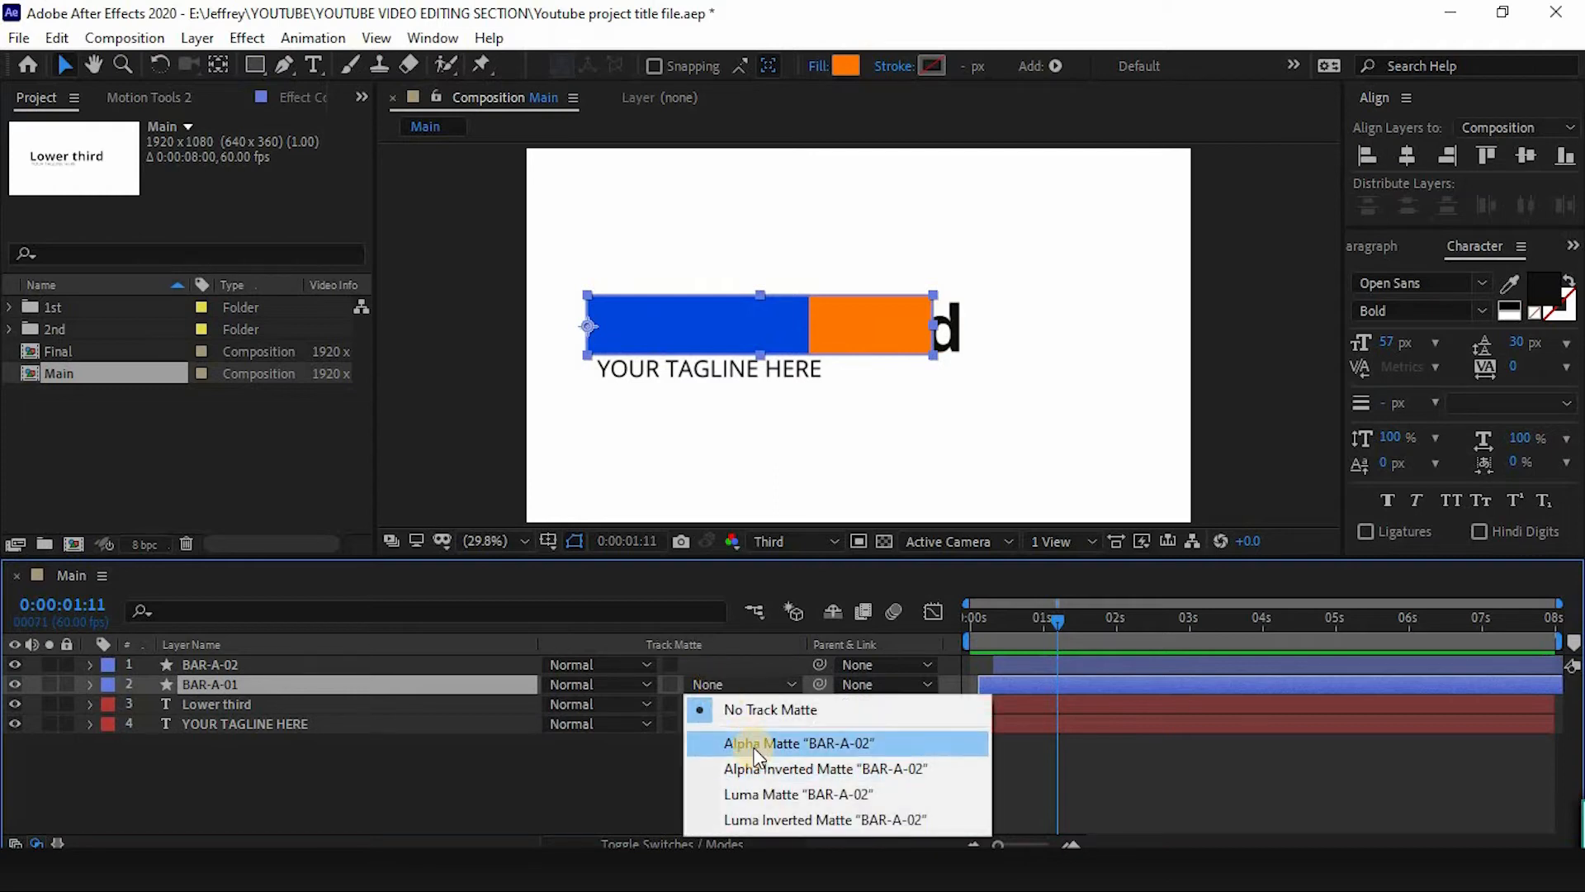
{"action": "left_click", "coordinate": [769, 768]}
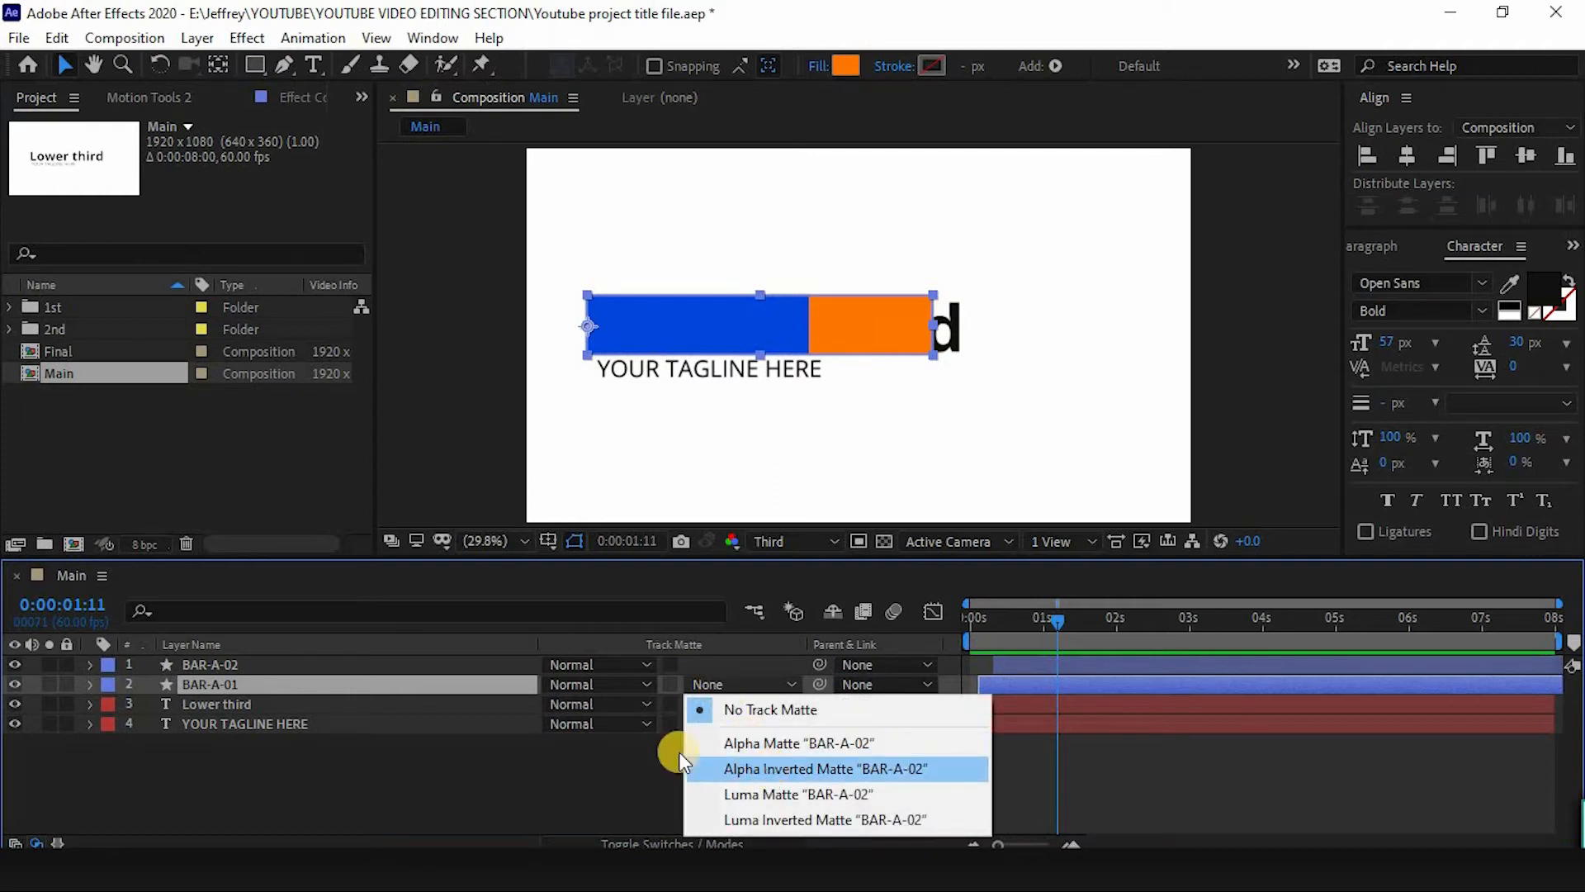
{"action": "key", "text": "space"}
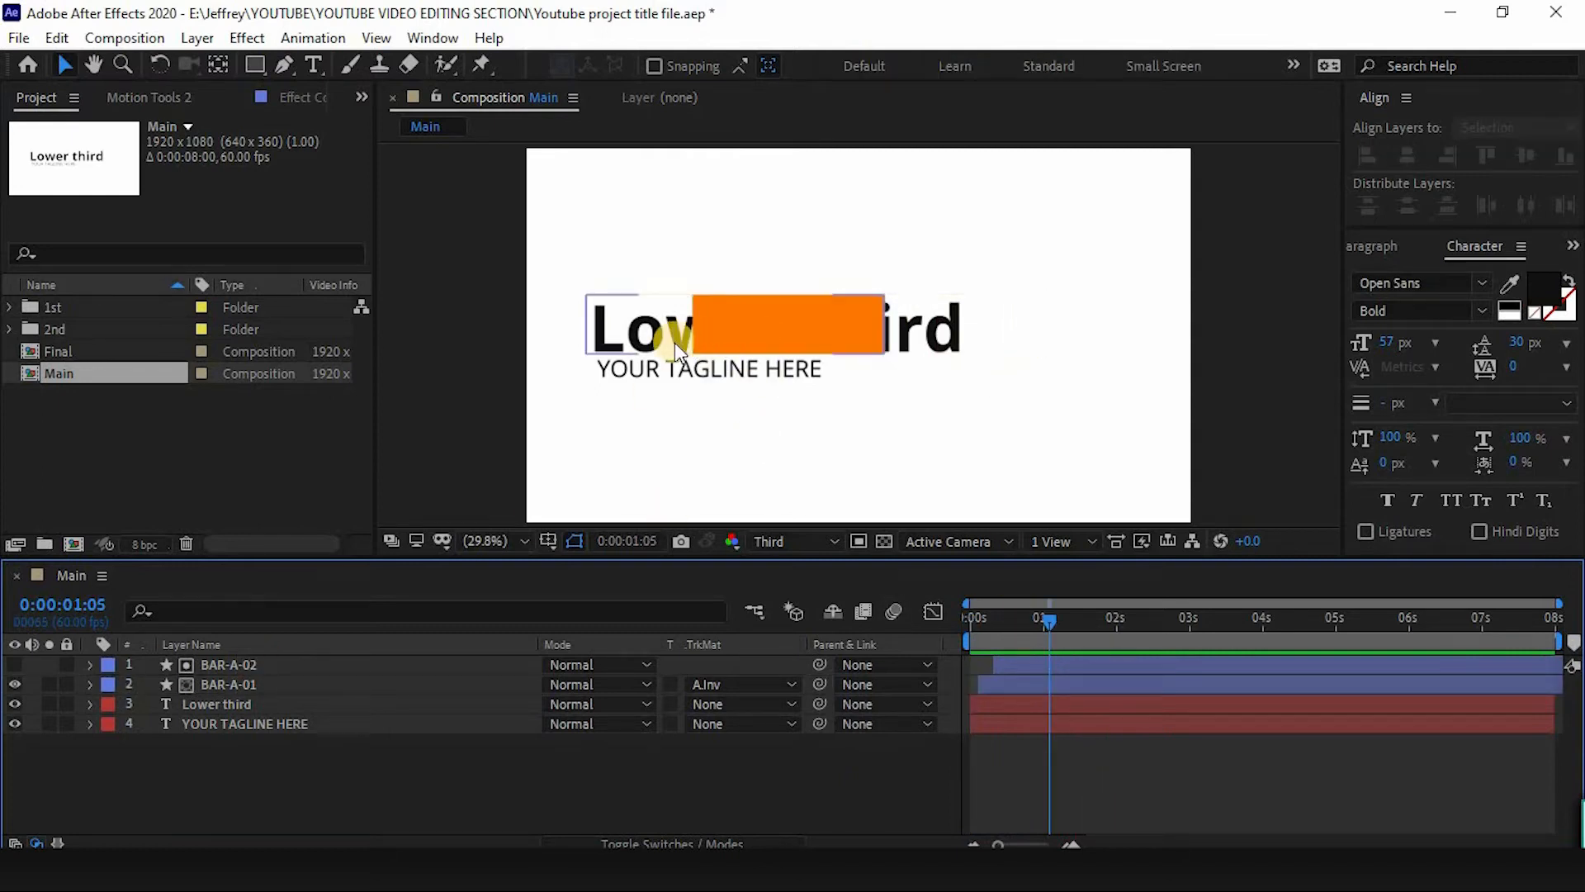
Pre-compose BAR-A-01 and BAR-A-02 together into a new composition named BAR.
{"action": "left_click", "coordinate": [261, 687]}
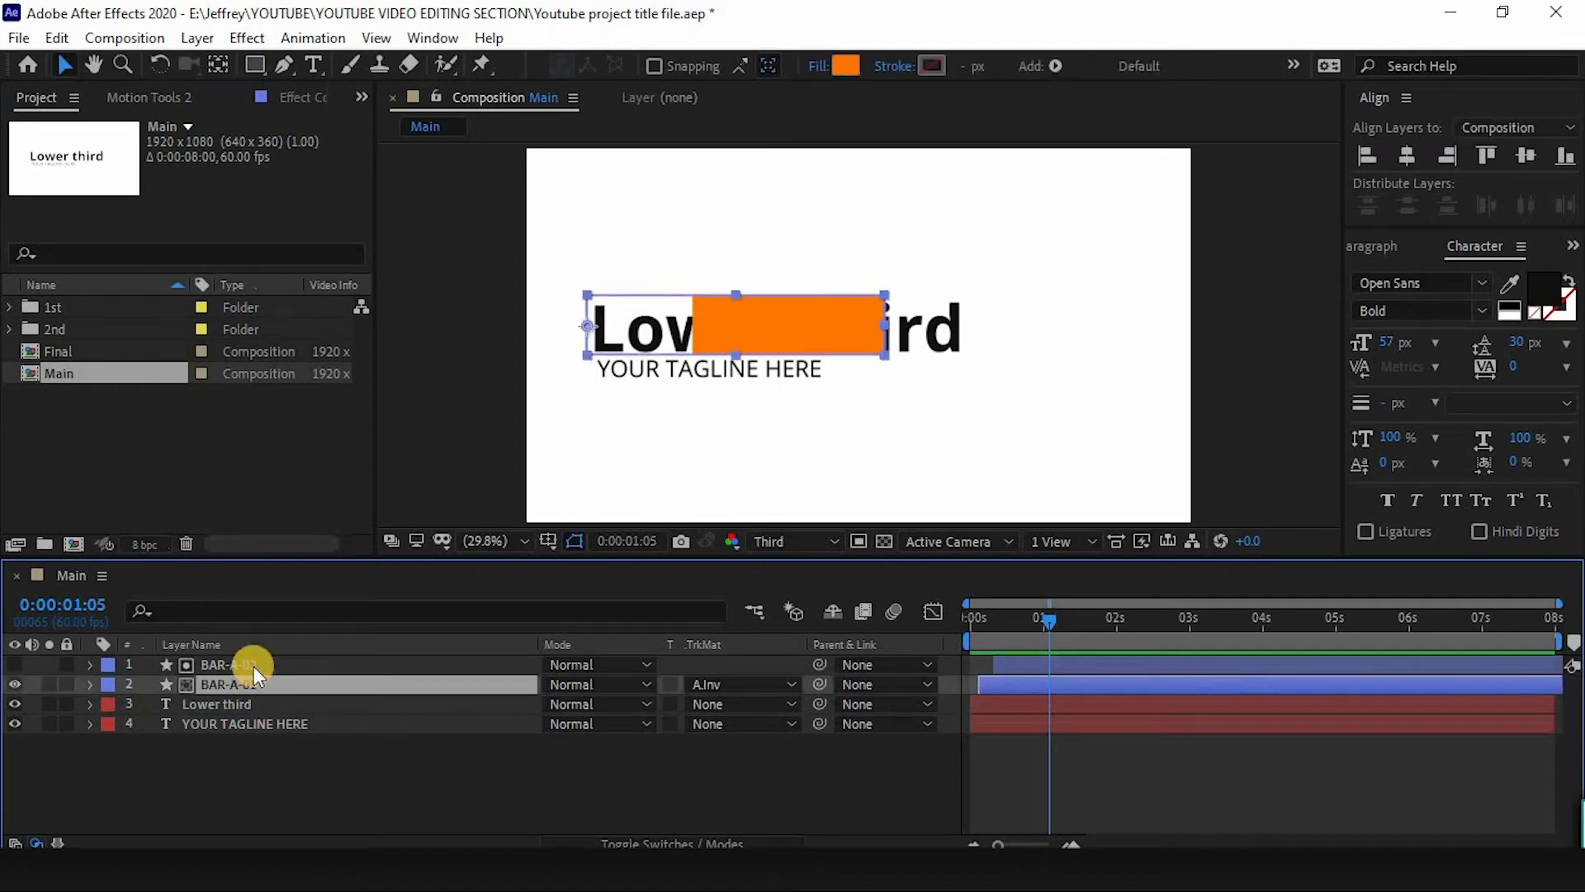
{"action": "left_click", "coordinate": [254, 666], "text": "shift"}
{"action": "right_click", "coordinate": [254, 667]}
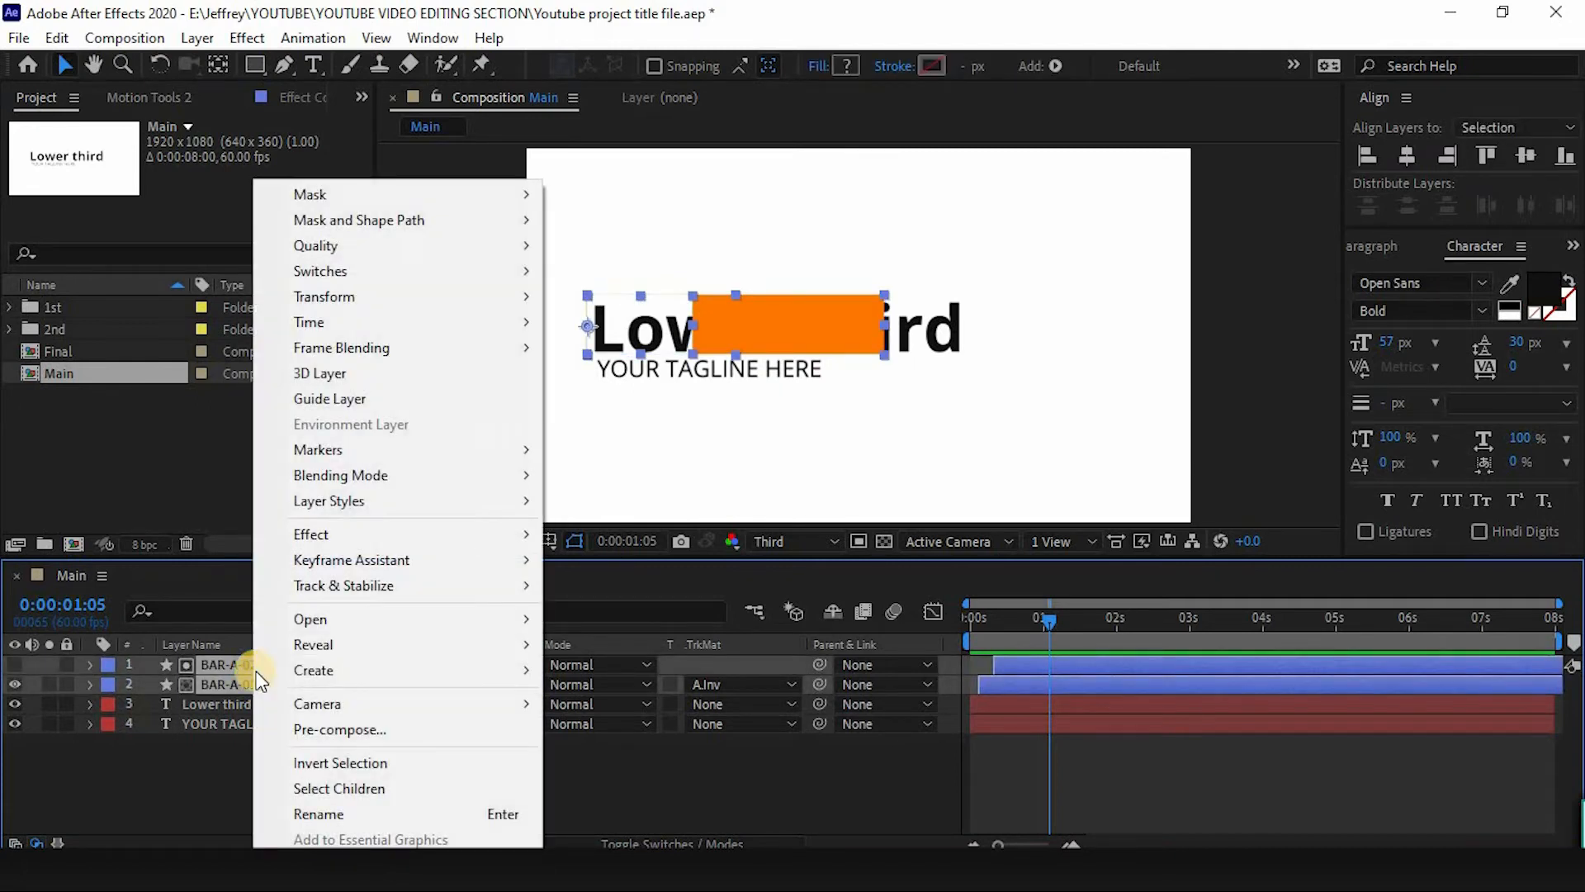
{"action": "left_click", "coordinate": [337, 735]}
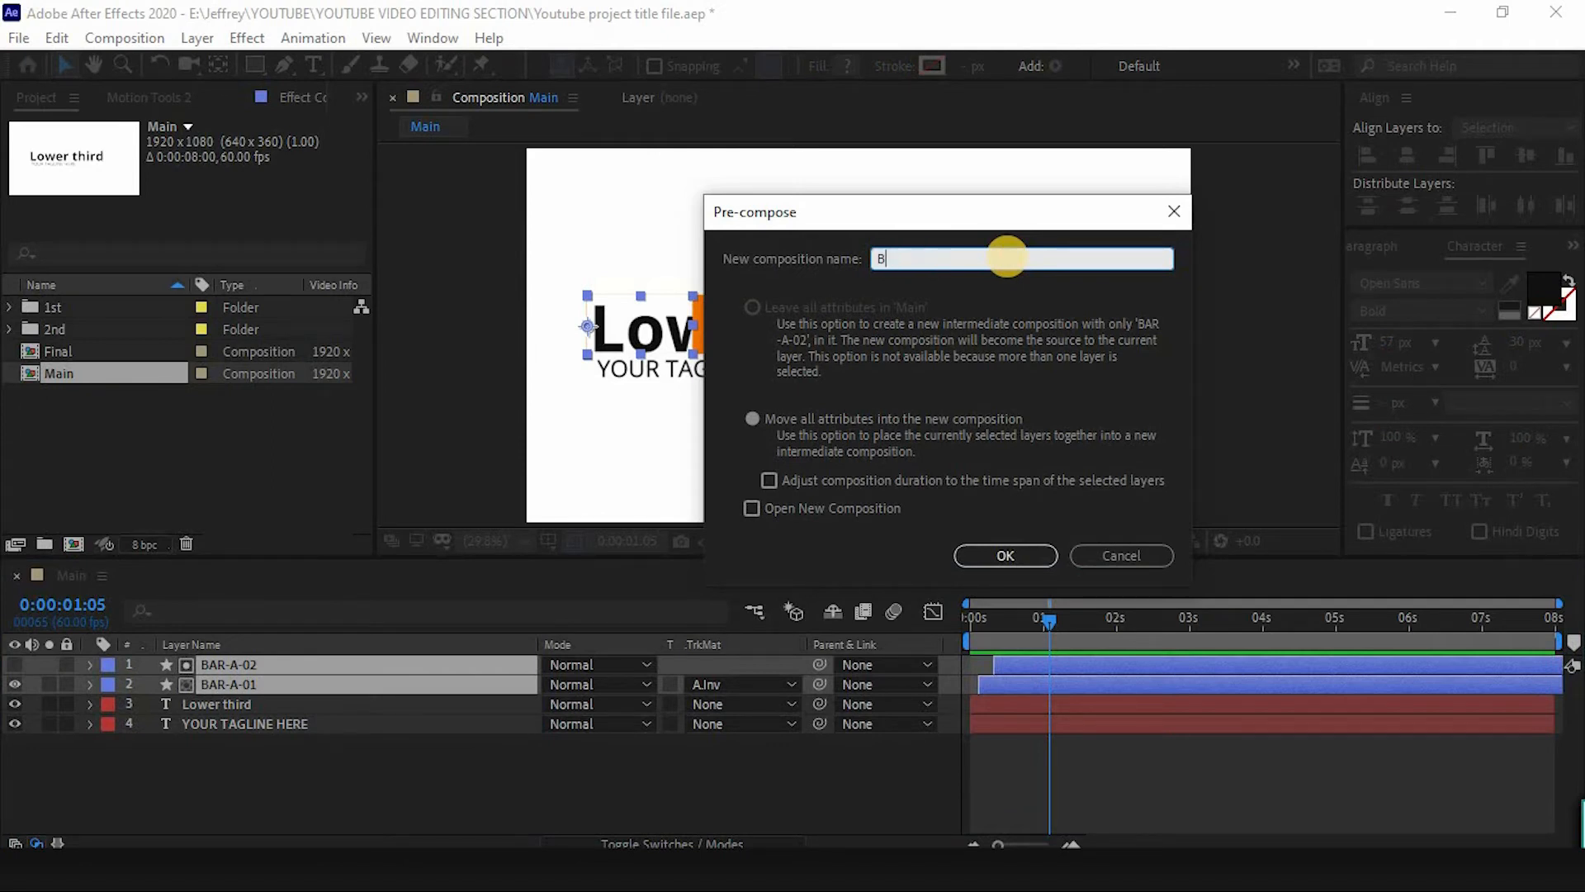
{"action": "left_click", "coordinate": [1018, 552]}
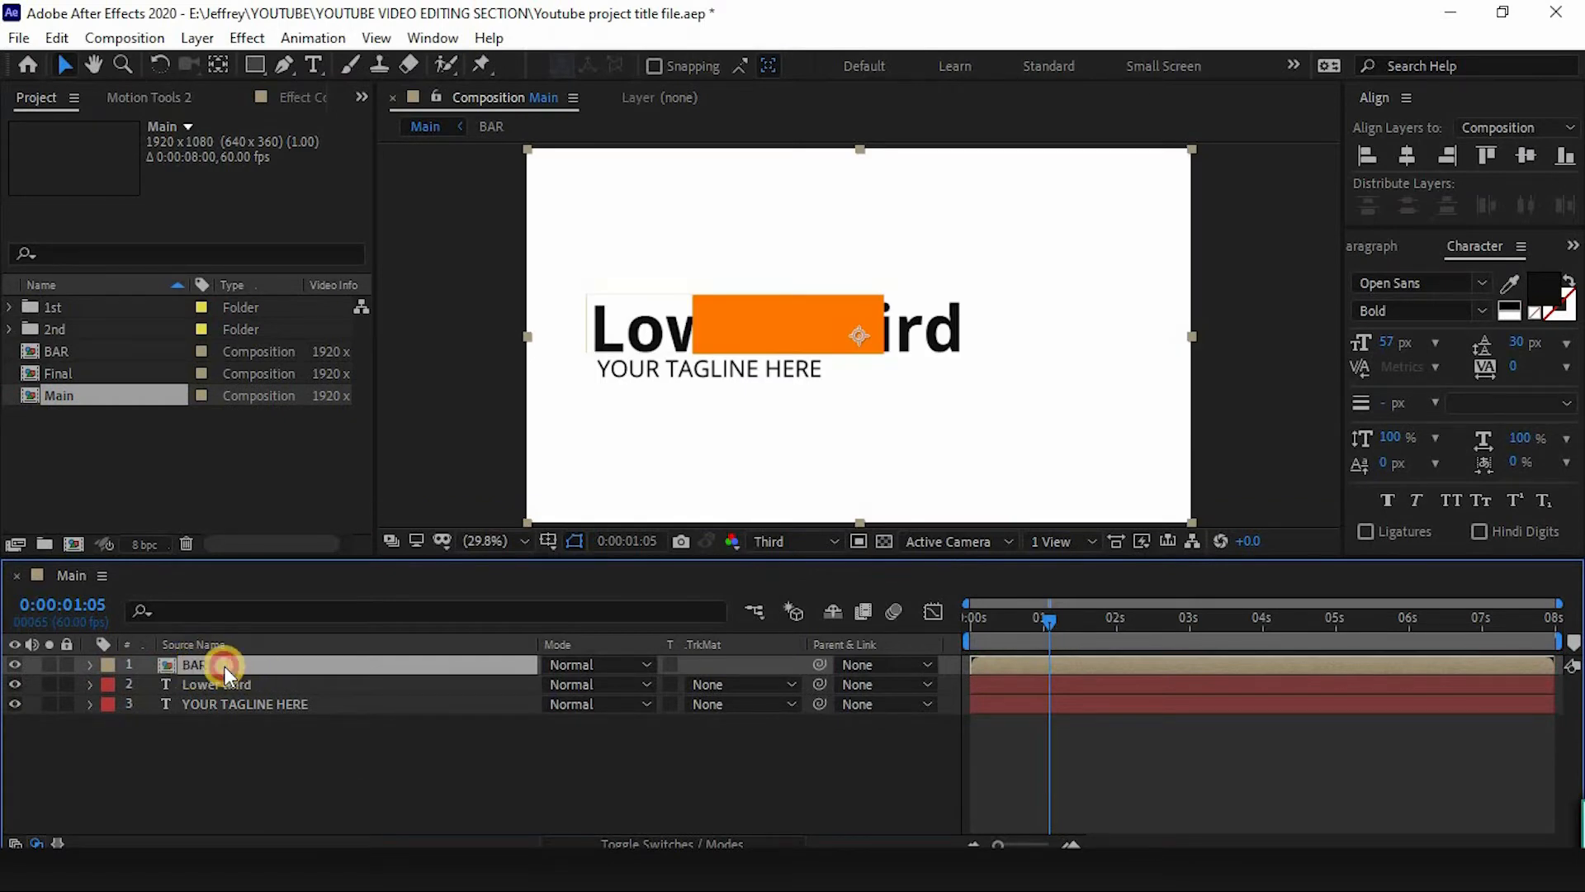
Duplicate the BAR composition layer and shift the upper copy in time so it starts after the original.
{"action": "key", "text": "ctrl+d"}
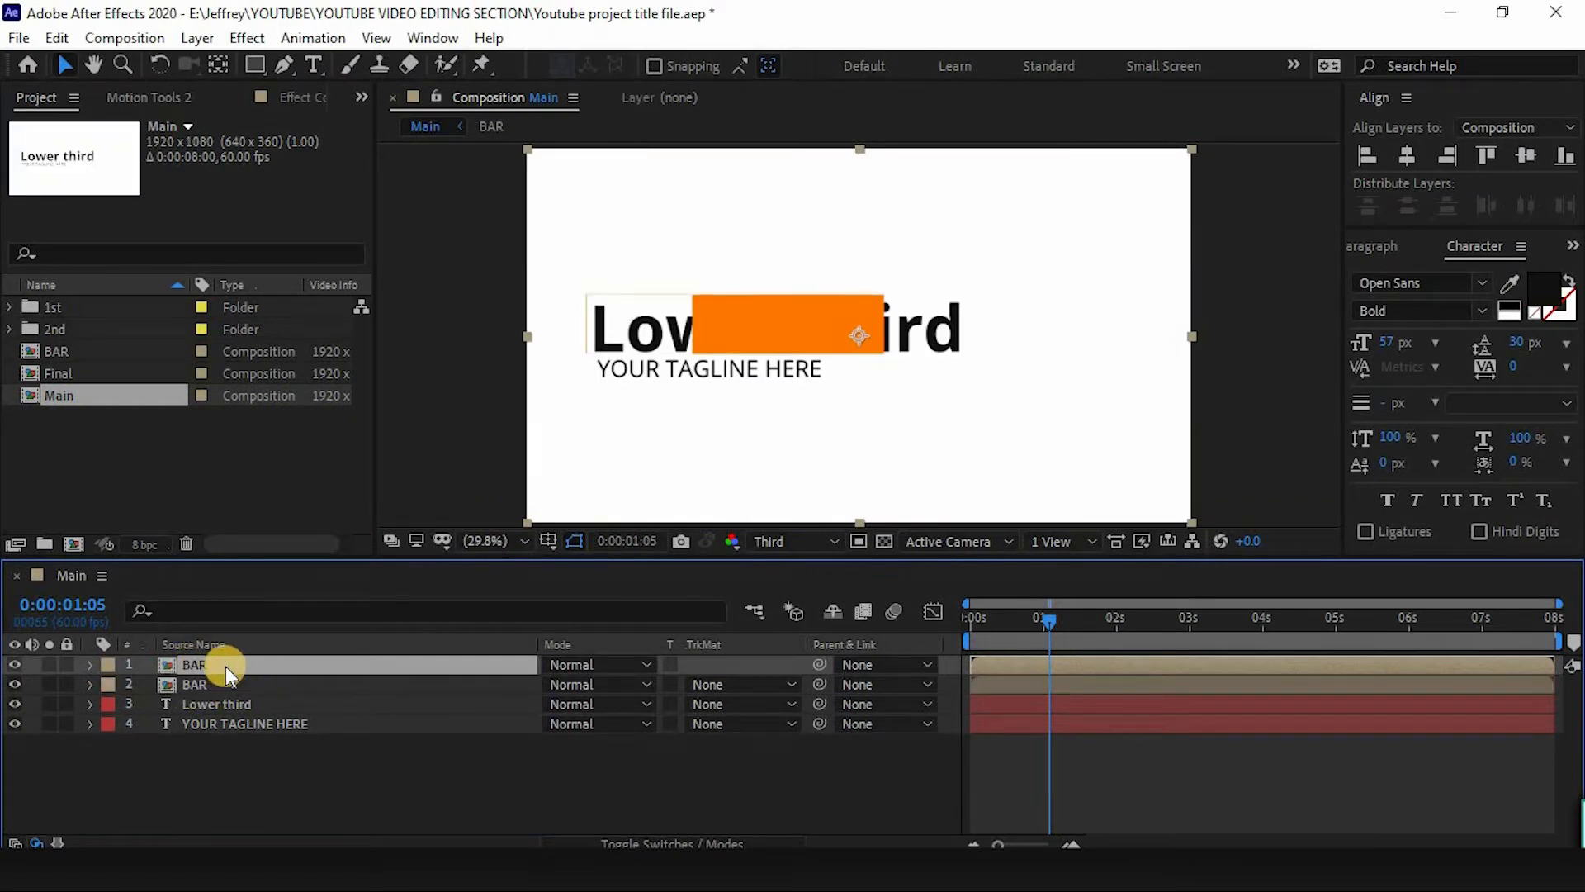
{"action": "left_click", "coordinate": [1000, 663], "text": "ctrl"}
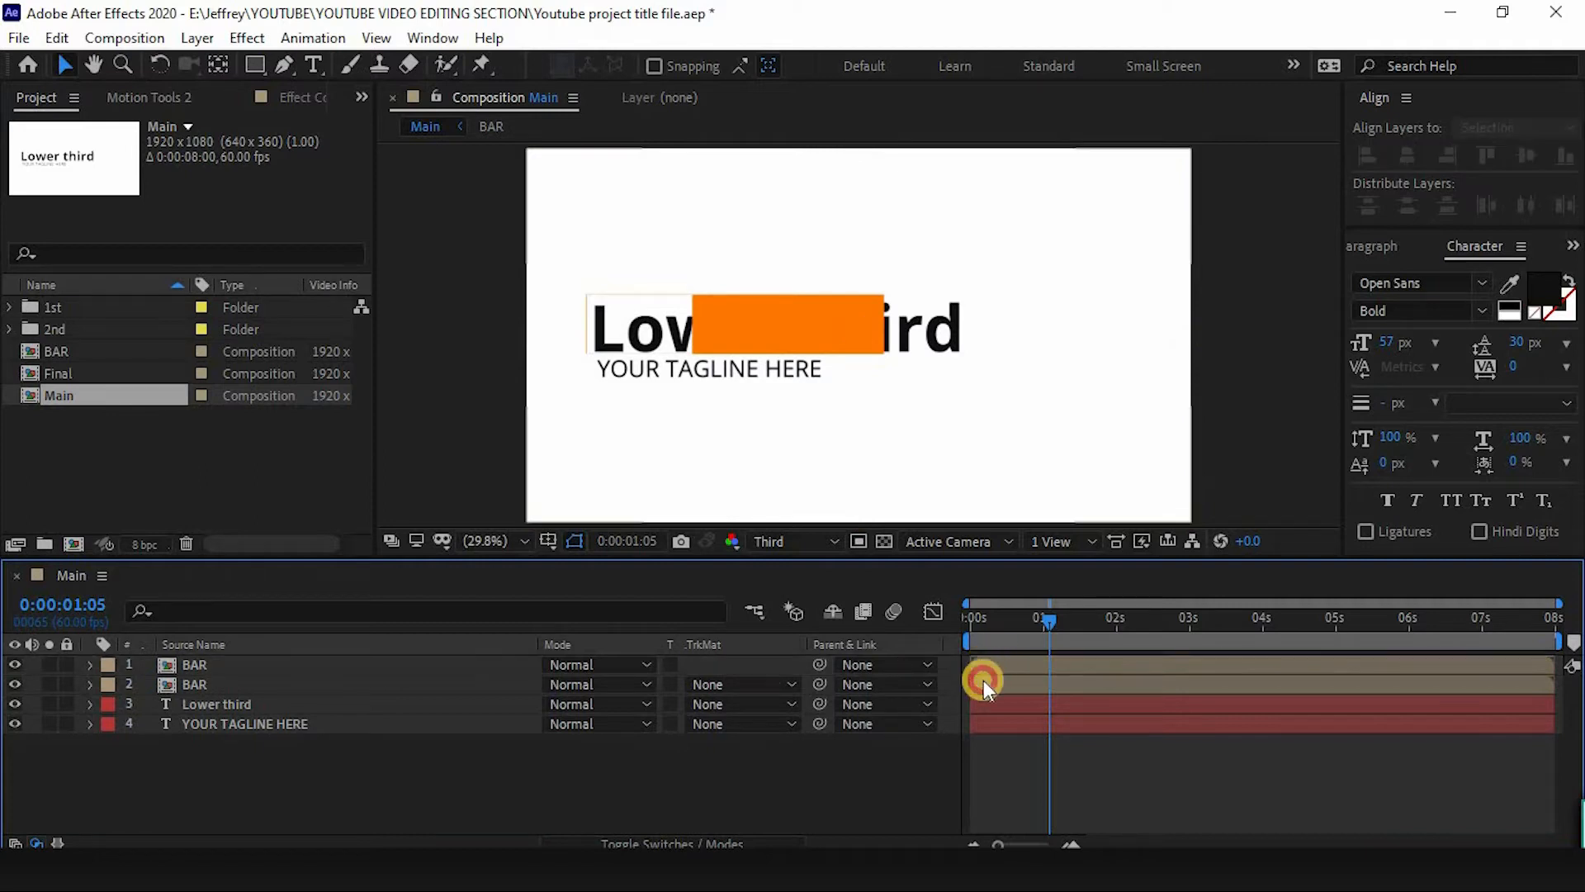
{"action": "left_click", "coordinate": [986, 666], "text": "ctrl"}
{"action": "left_click", "coordinate": [986, 682], "text": "ctrl"}
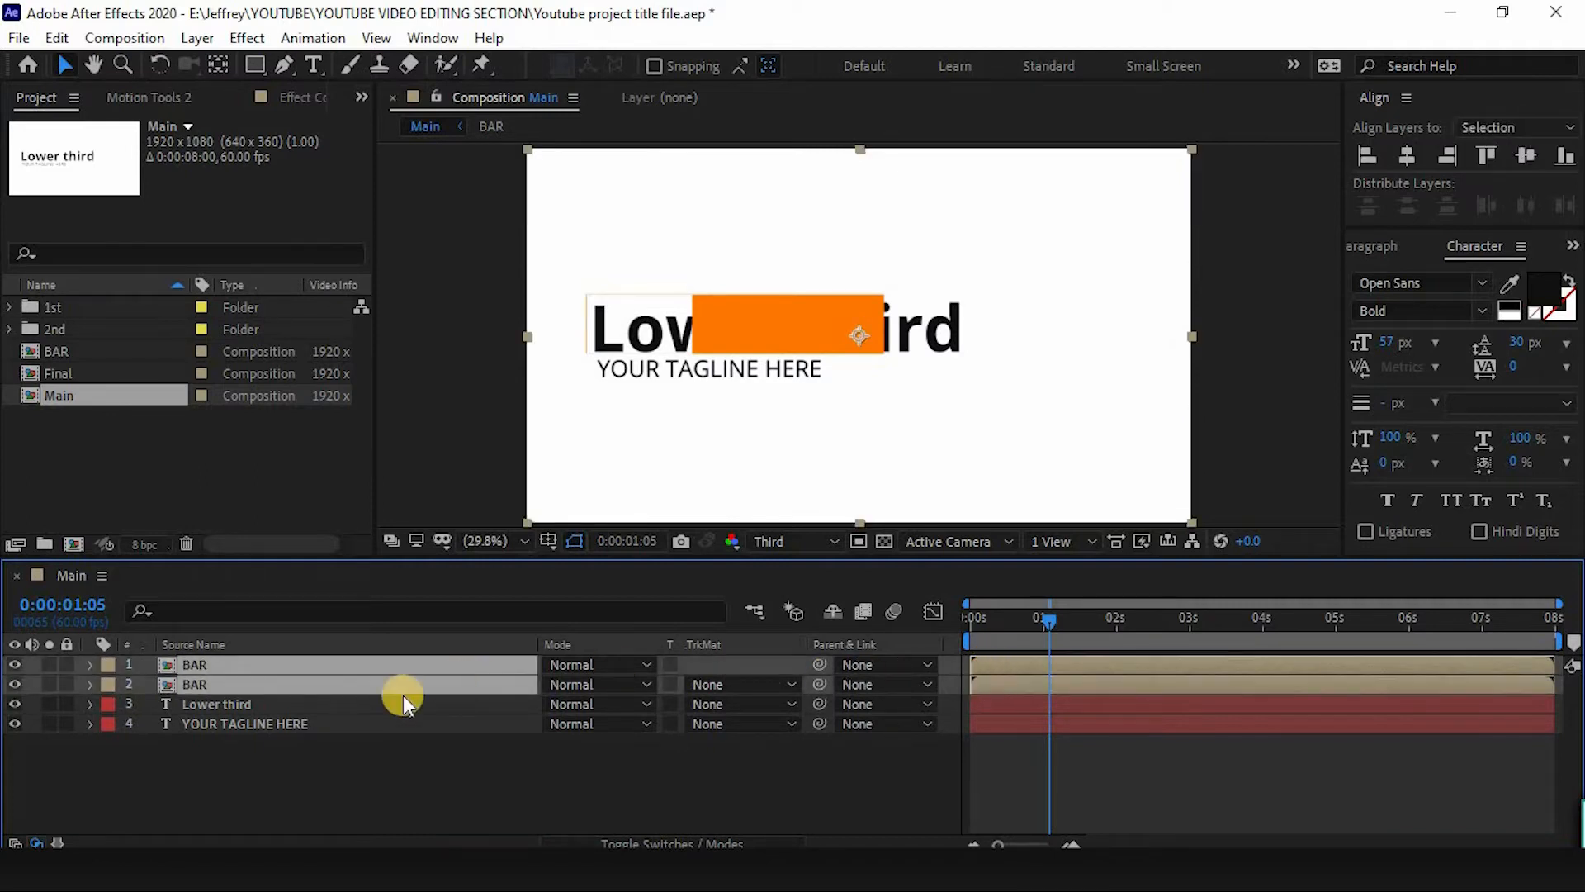
{"action": "left_click", "coordinate": [1013, 685], "text": "ctrl"}
{"action": "left_click", "coordinate": [996, 666], "text": "ctrl"}
{"action": "left_click", "coordinate": [1000, 682], "text": "ctrl"}
{"action": "mouse_move", "coordinate": [1000, 680]}
{"action": "left_mouse_down"}
{"action": "mouse_move", "coordinate": [1017, 661]}
{"action": "mouse_move", "coordinate": [1003, 675]}
{"action": "left_mouse_up"}
{"action": "left_click", "coordinate": [997, 679]}
{"action": "left_click", "coordinate": [984, 668]}
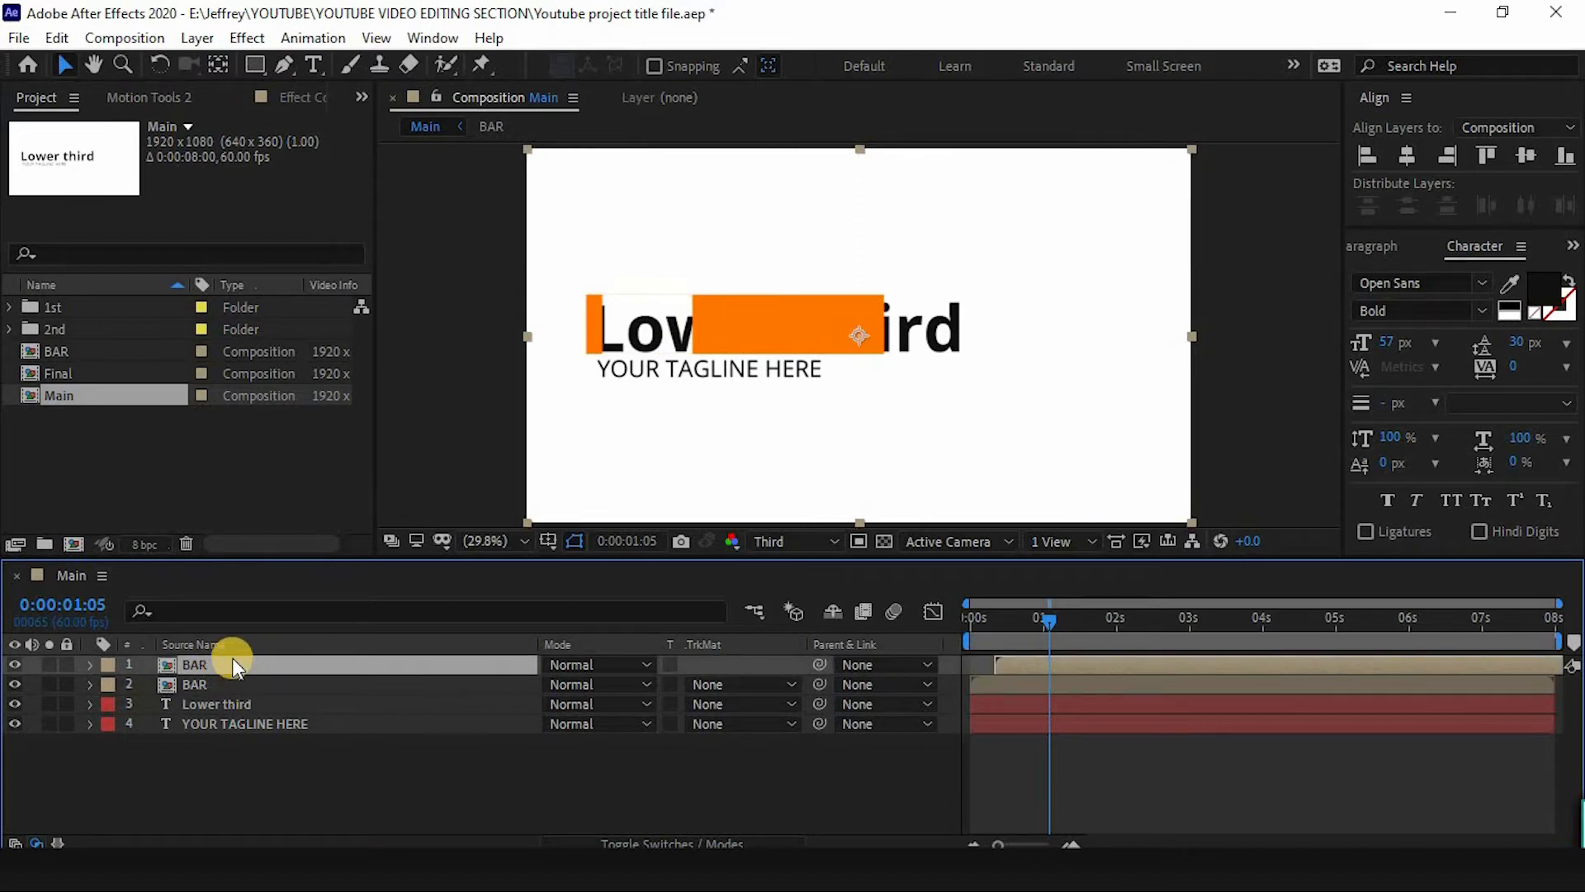
Apply a Fill effect to the upper BAR layer and set its colour to blue 0039F4.
{"action": "key", "text": "ctrl+space"}
{"action": "type", "text": "fil"}
{"action": "key", "text": "Return"}
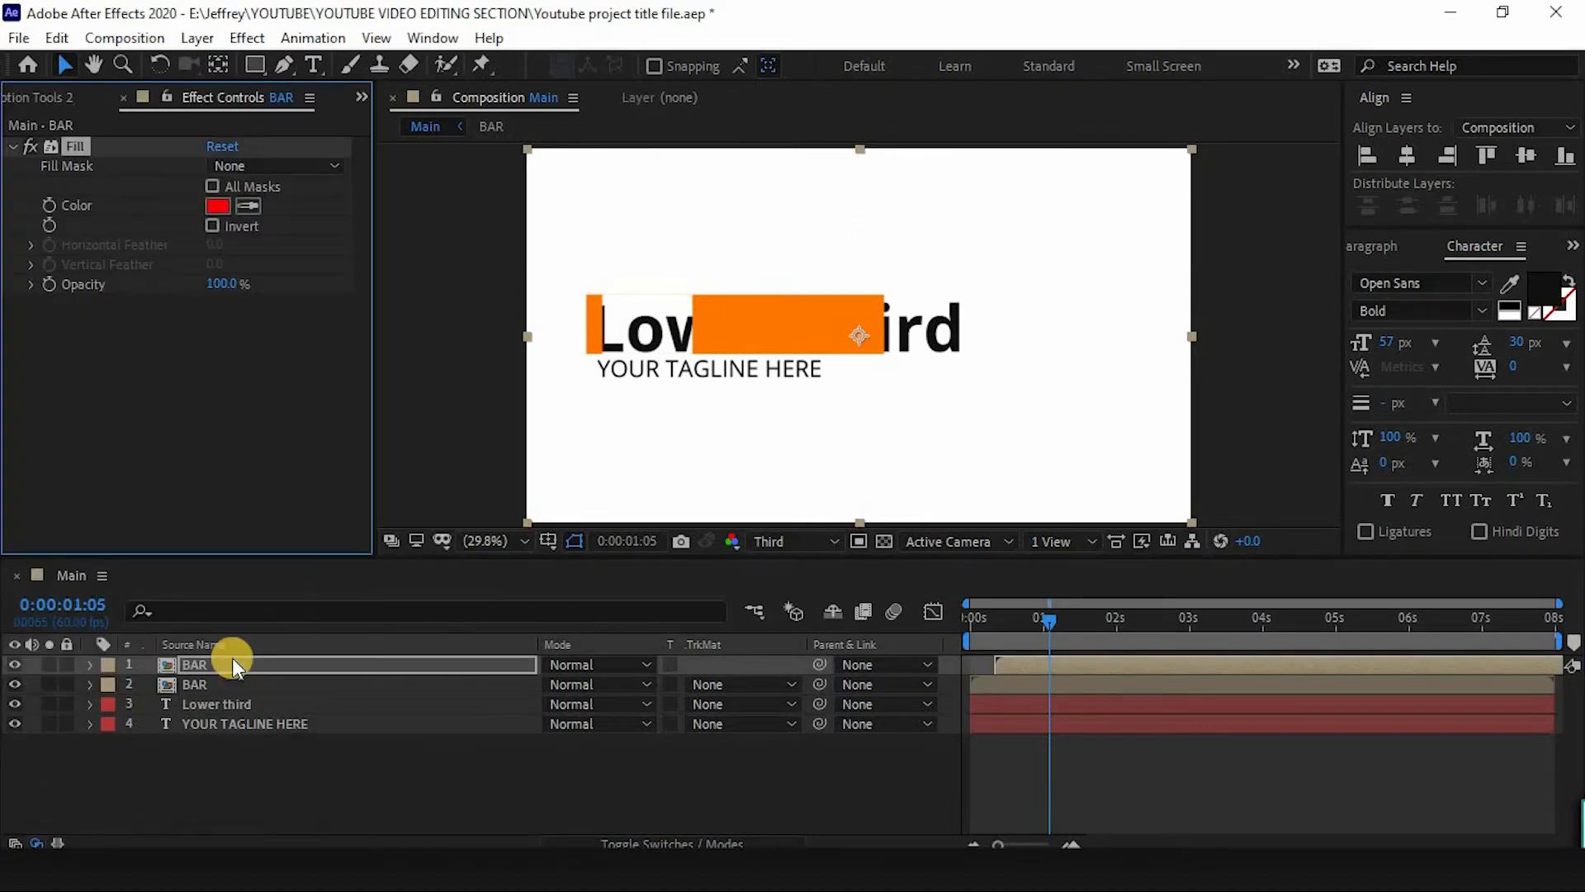
{"action": "left_click", "coordinate": [228, 209]}
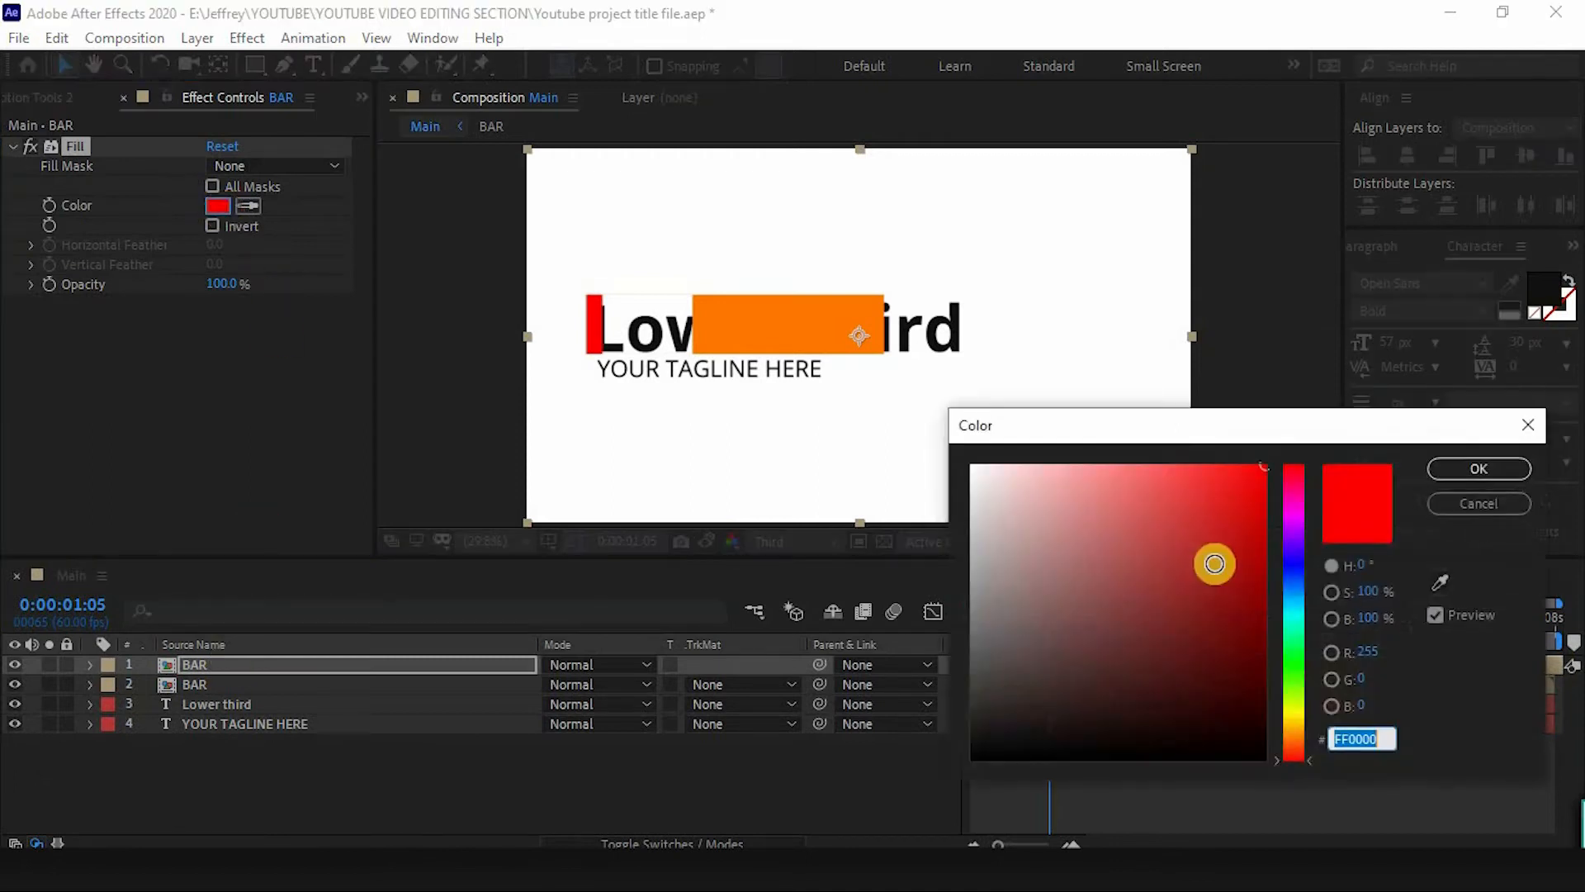
{"action": "left_click_drag", "start_coordinate": [1214, 563], "coordinate": [1279, 574]}
{"action": "left_click", "coordinate": [1313, 593]}
{"action": "left_click", "coordinate": [1269, 489]}
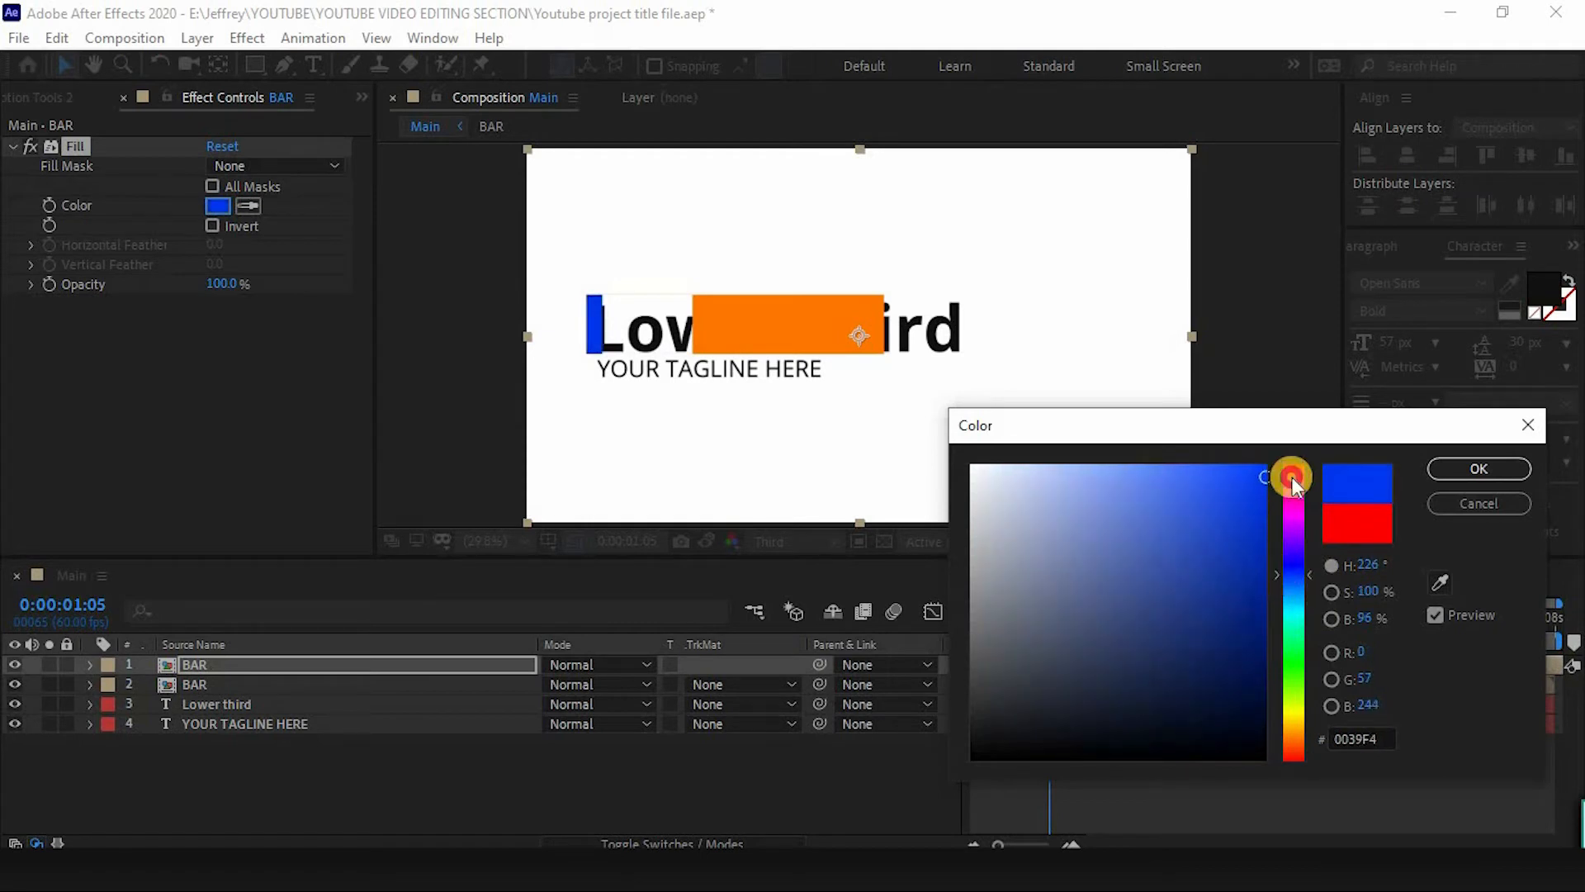
{"action": "left_click", "coordinate": [1478, 468]}
Move the upper BAR layer slightly earlier in time and preview the two-colour bar animation from the start.
{"action": "left_click_drag", "start_coordinate": [1047, 663], "coordinate": [973, 619]}
{"action": "key", "text": "space"}
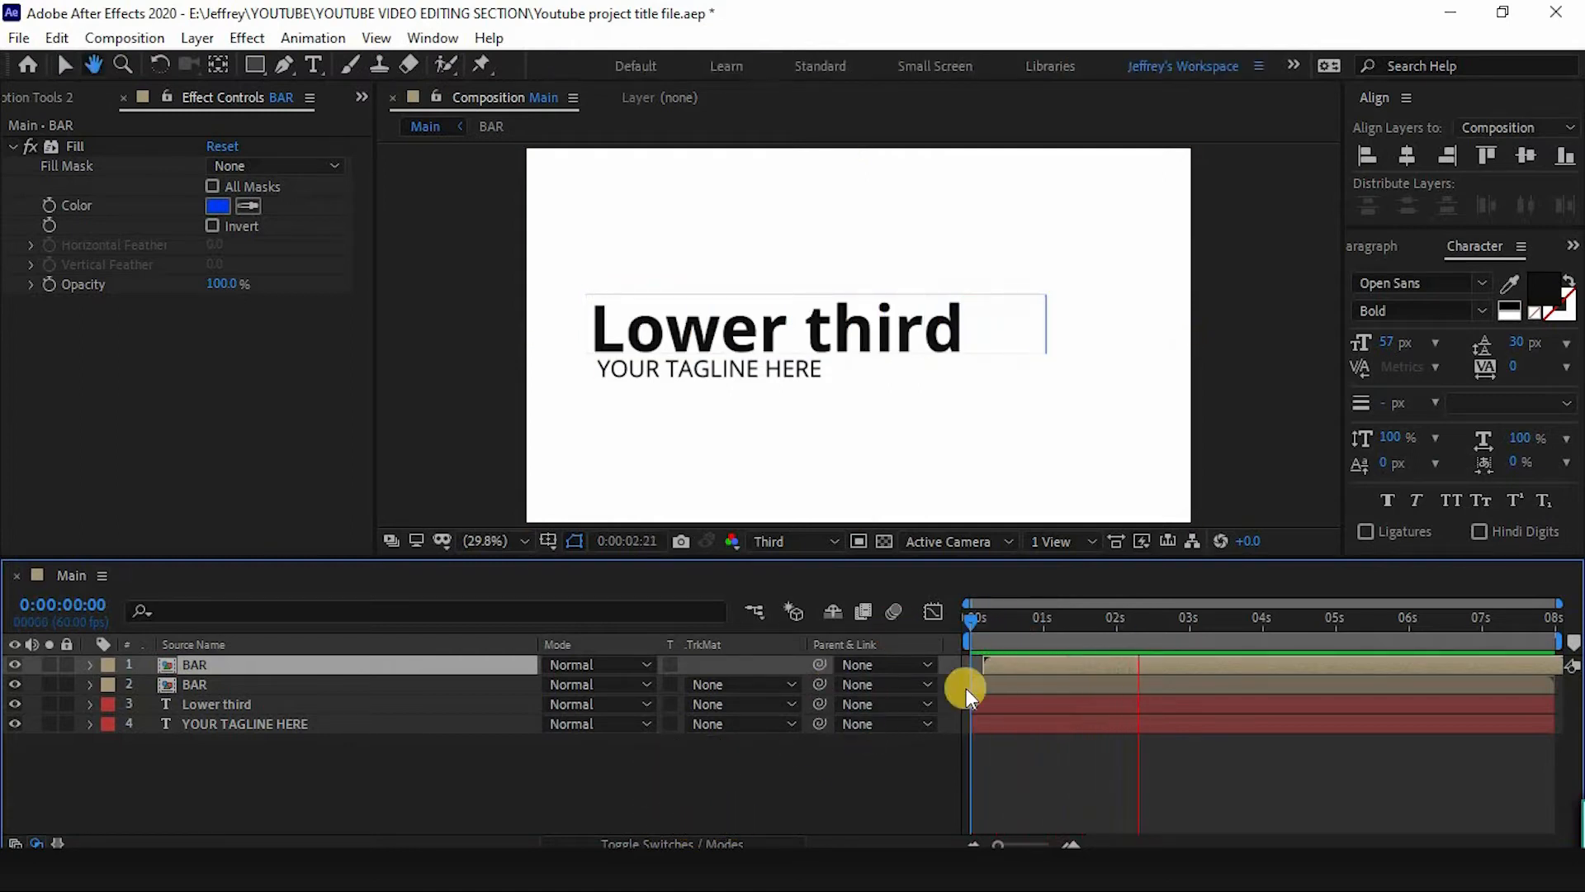
{"action": "left_click_drag", "start_coordinate": [1003, 626], "coordinate": [973, 617]}
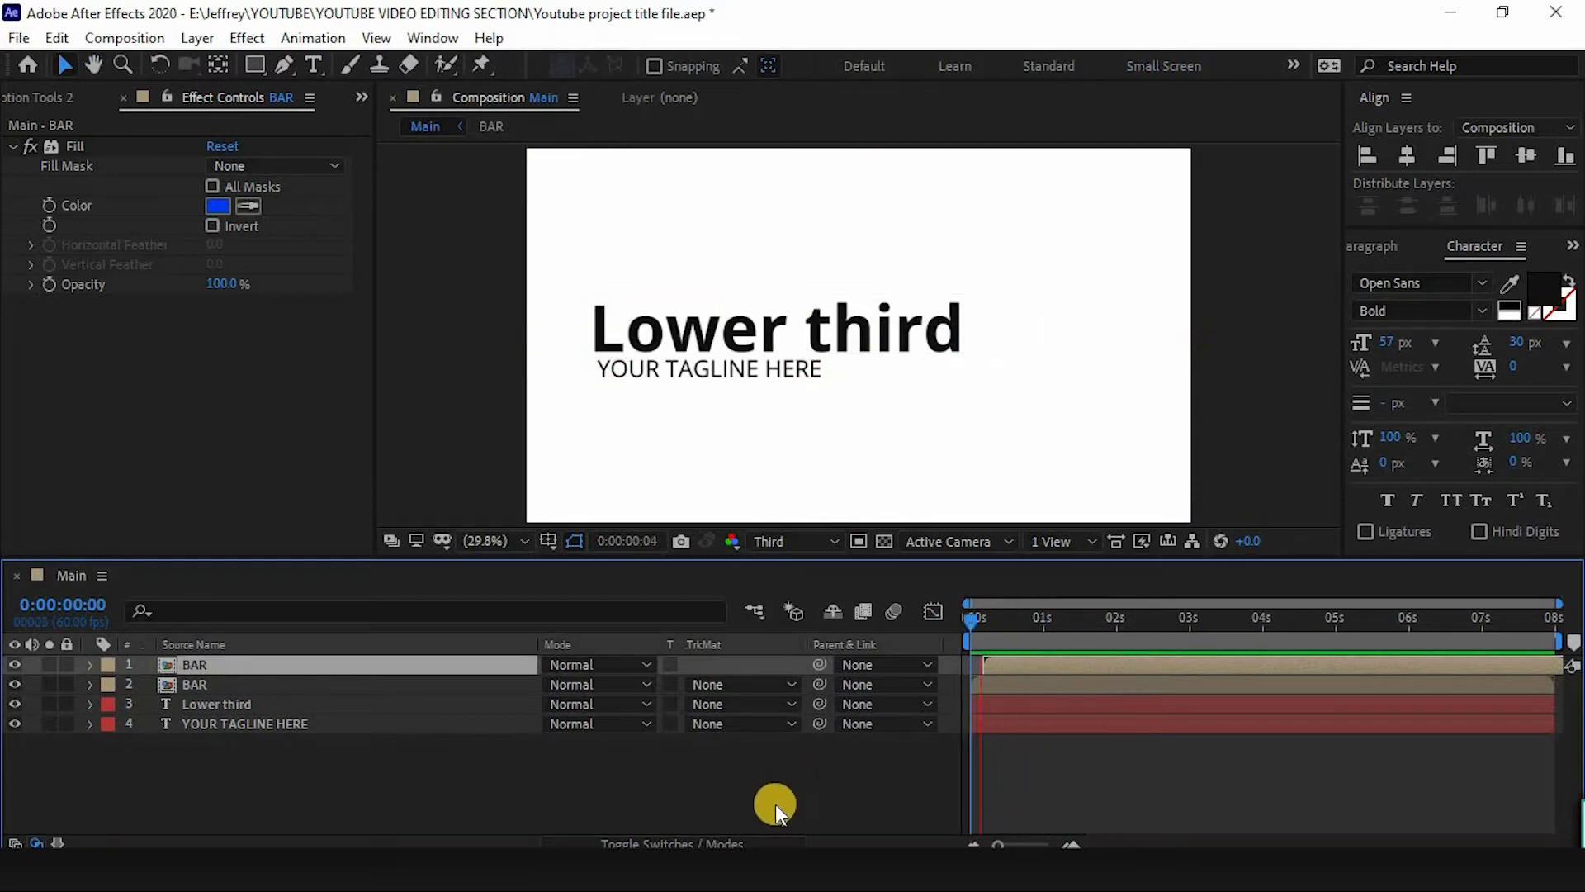
{"action": "key", "text": "space"}
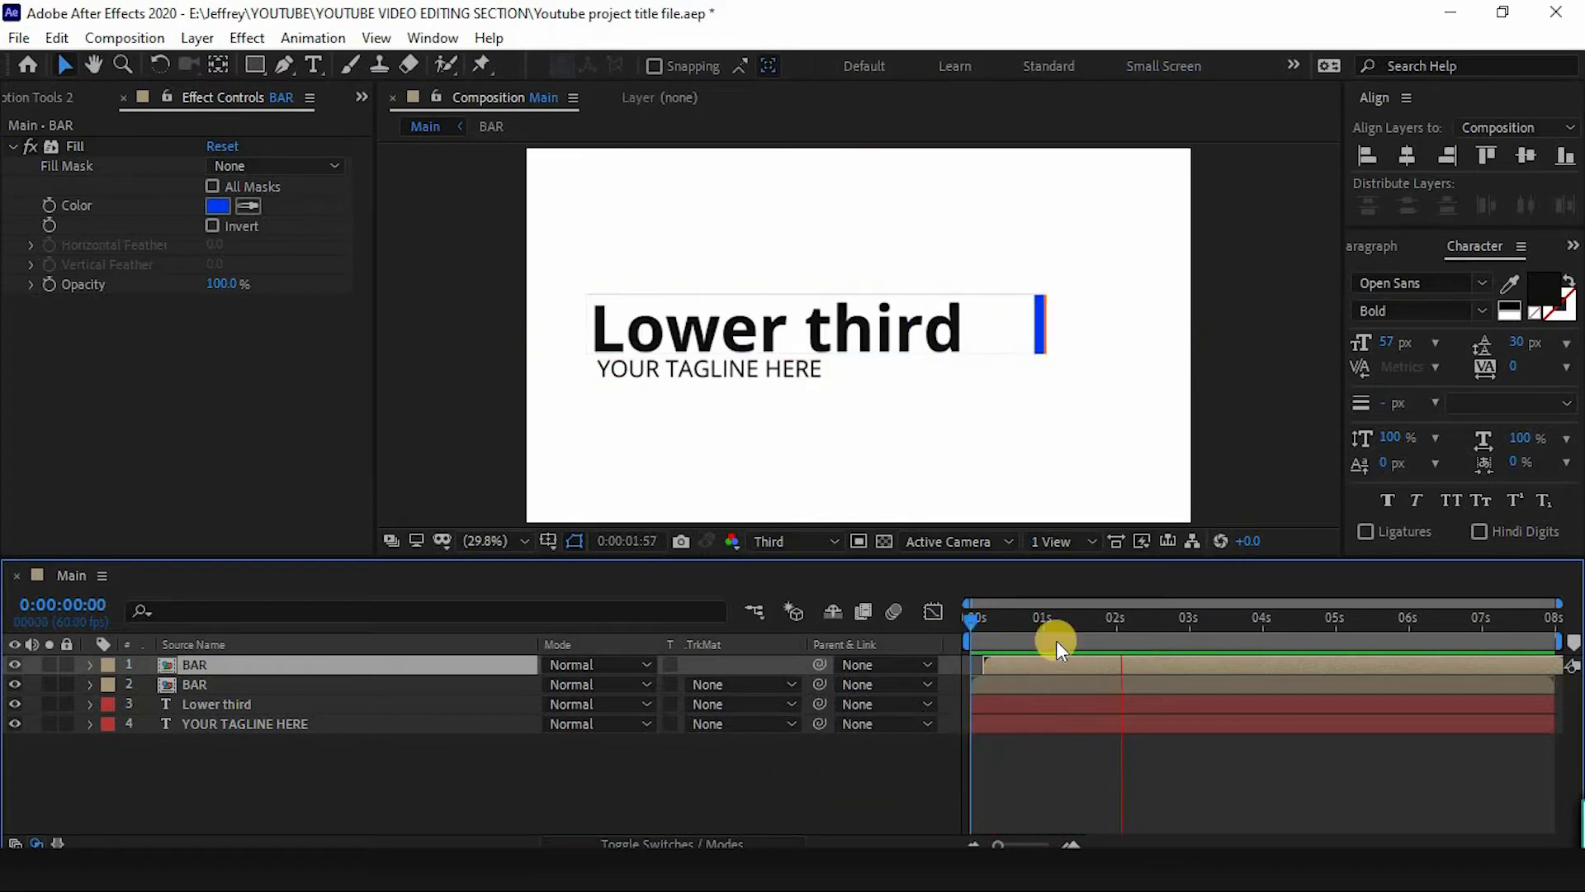
{"action": "left_click", "coordinate": [1128, 613]}
{"action": "left_click_drag", "start_coordinate": [1128, 612], "coordinate": [893, 654]}
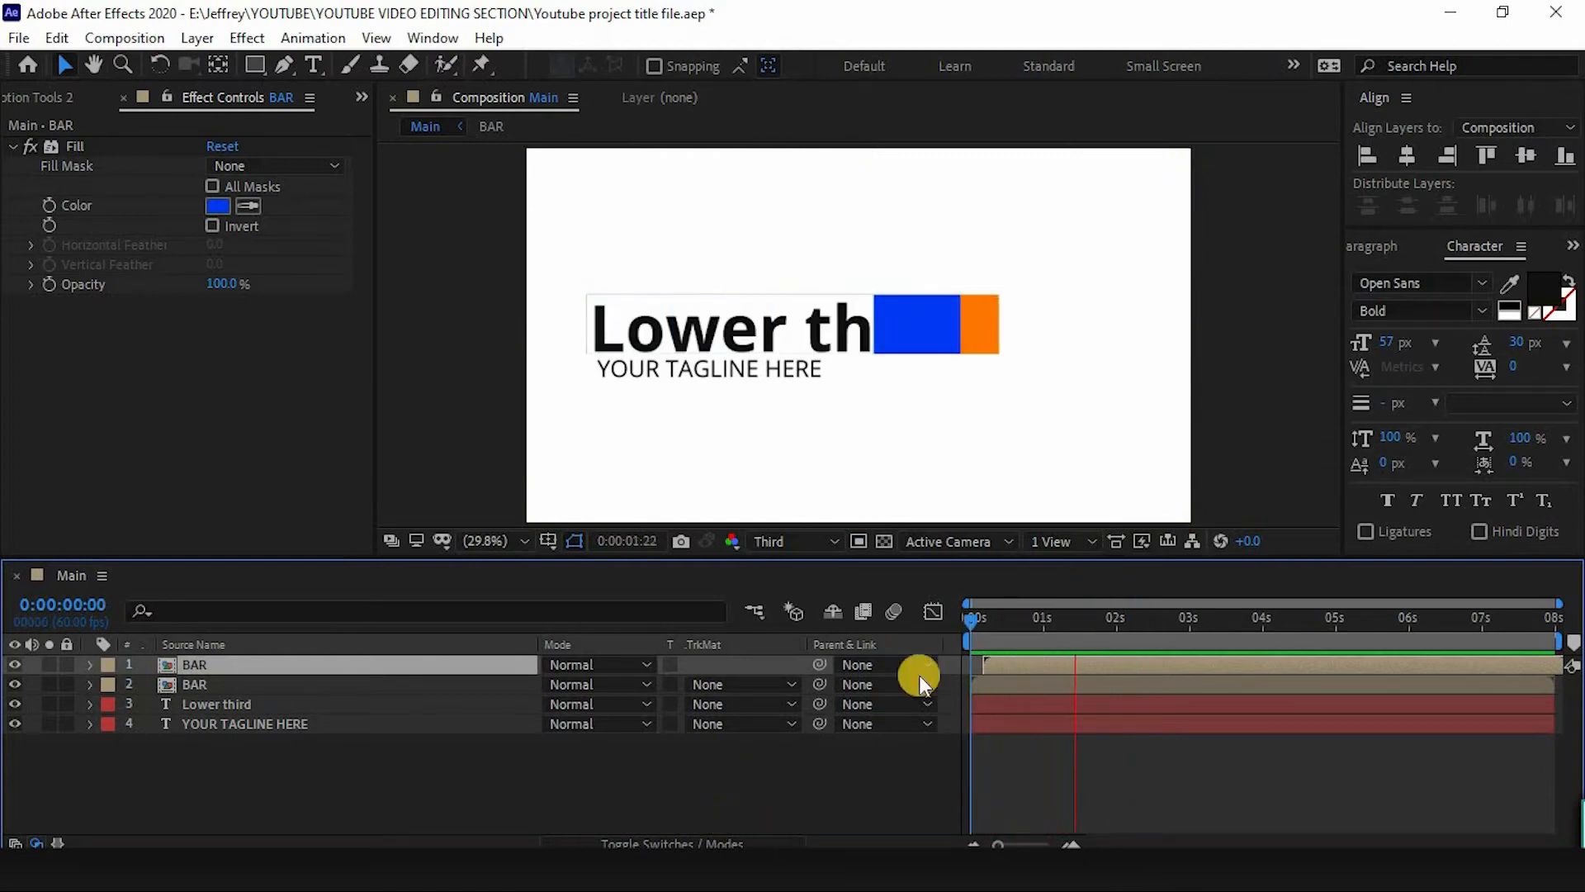
{"action": "key", "text": "space"}
Move the current time to 0:00:01:22 to examine the blue and orange bars over the title text.
{"action": "left_click_drag", "start_coordinate": [1559, 596], "coordinate": [1394, 597]}
{"action": "left_click_drag", "start_coordinate": [1143, 621], "coordinate": [975, 632]}
{"action": "mouse_move", "coordinate": [1107, 624]}
{"action": "left_mouse_down"}
{"action": "mouse_move", "coordinate": [1121, 627]}
{"action": "mouse_move", "coordinate": [1081, 627]}
{"action": "mouse_move", "coordinate": [1111, 619]}
{"action": "left_mouse_up"}
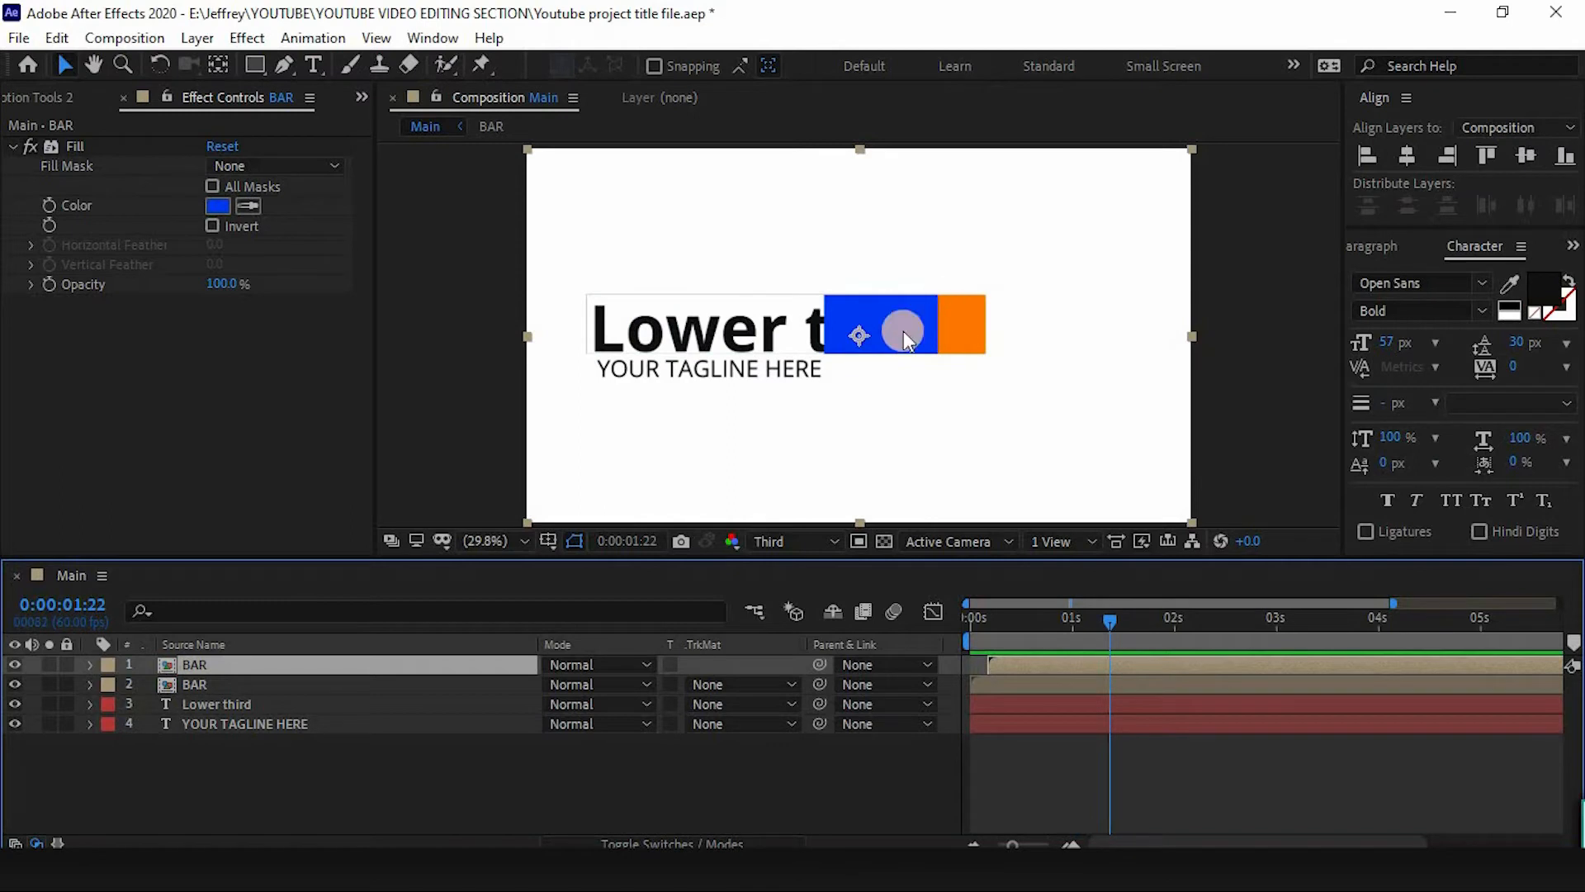
Open the BAR composition, shift the BAR-A-02 matte layer slightly later in time, and preview the animation from the start in Main.
{"action": "double_click", "coordinate": [207, 669]}
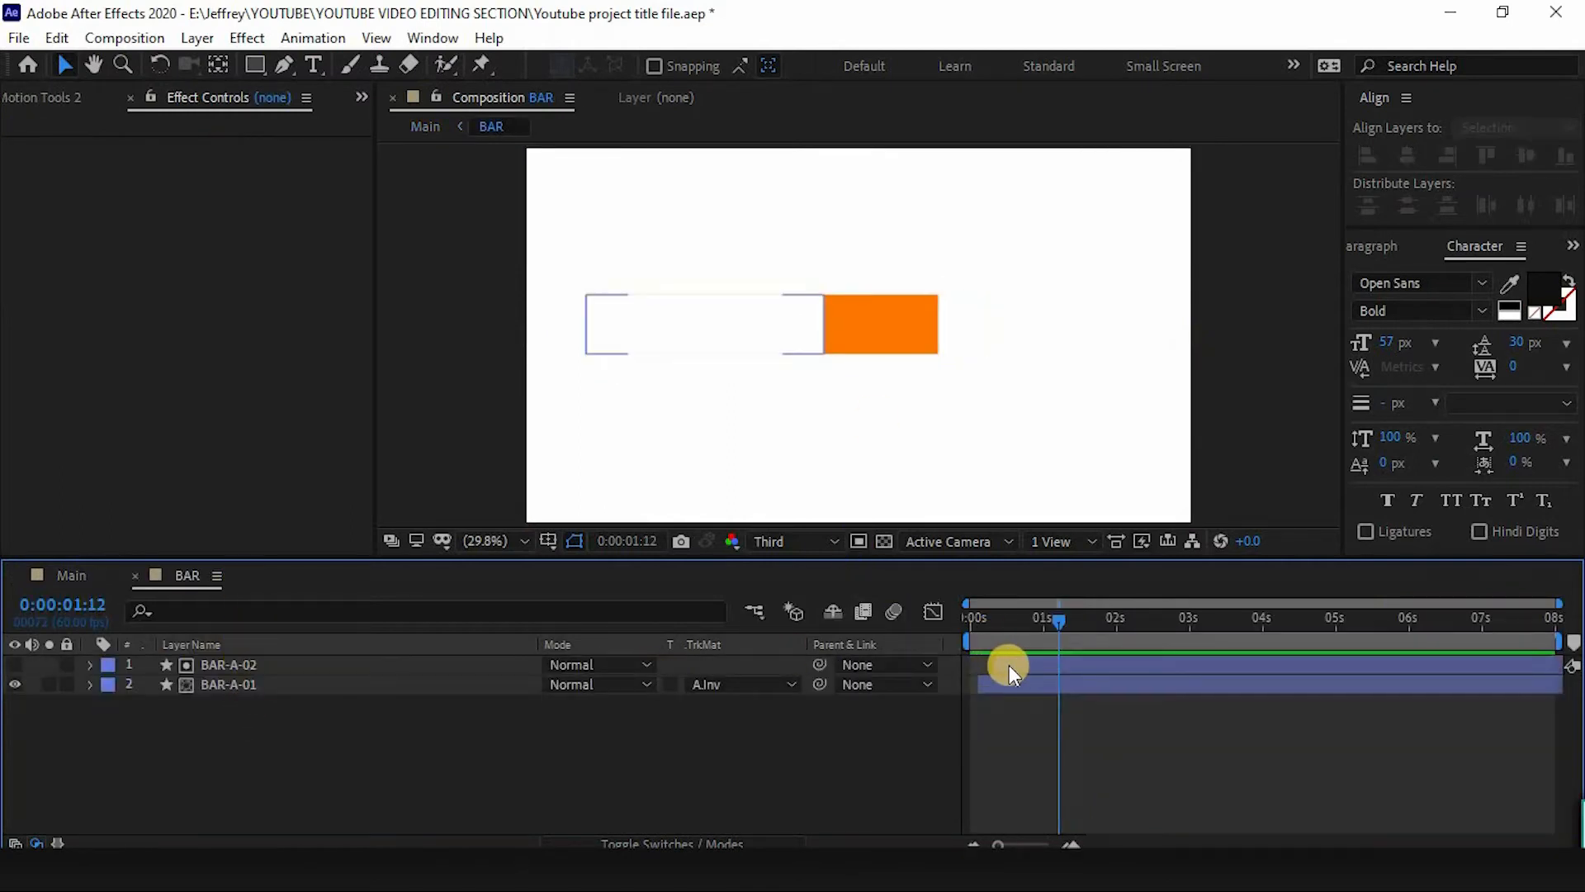
{"action": "left_click_drag", "start_coordinate": [1013, 665], "coordinate": [1024, 665]}
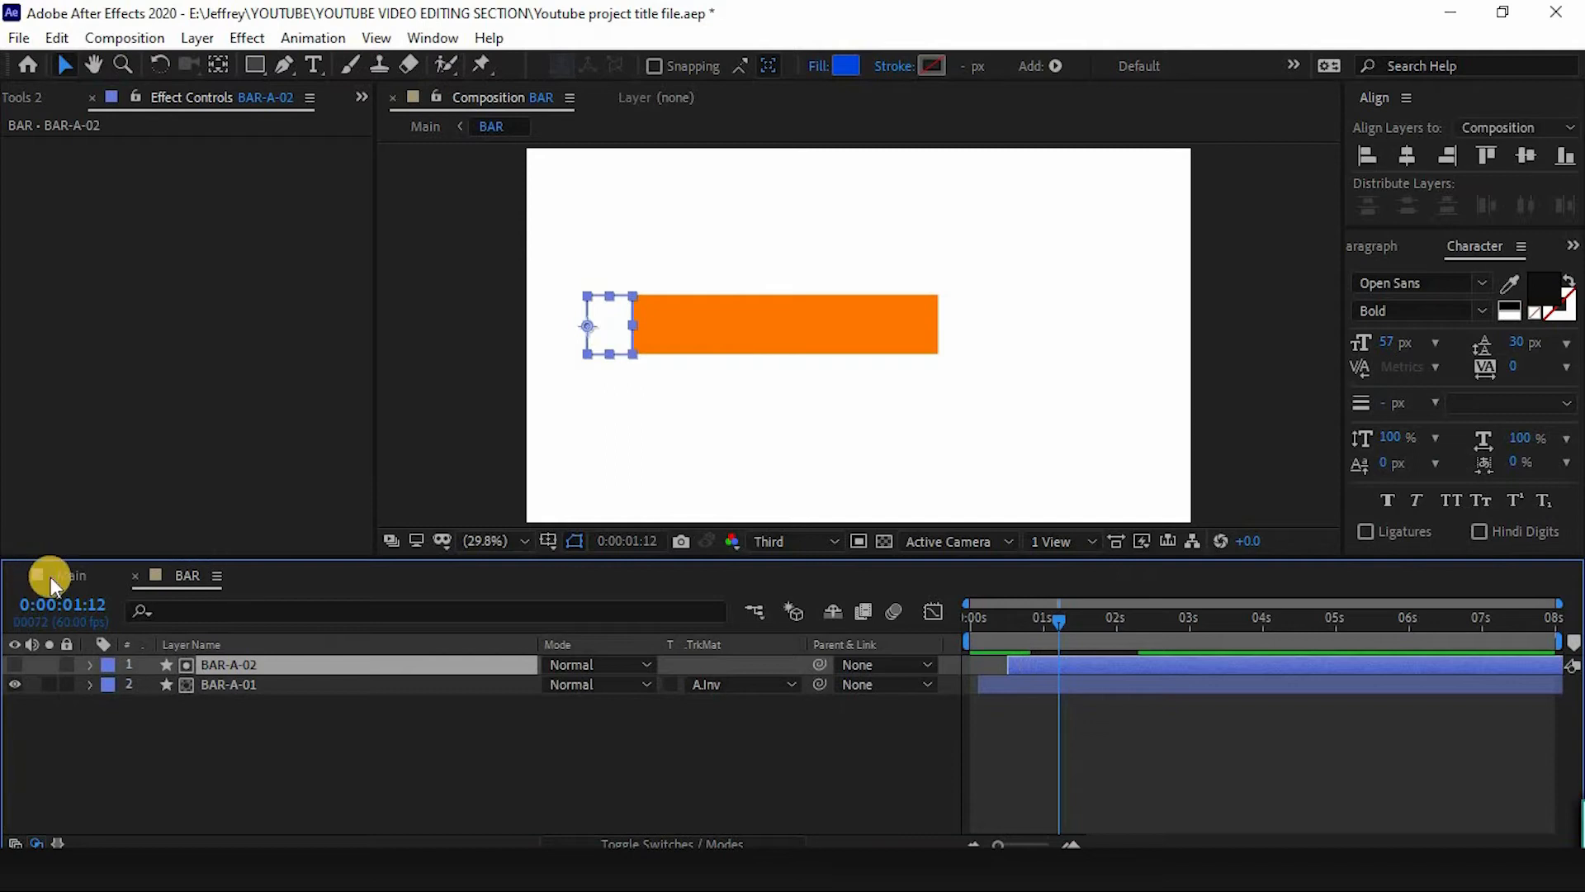
{"action": "left_click", "coordinate": [53, 579]}
{"action": "left_click", "coordinate": [964, 627]}
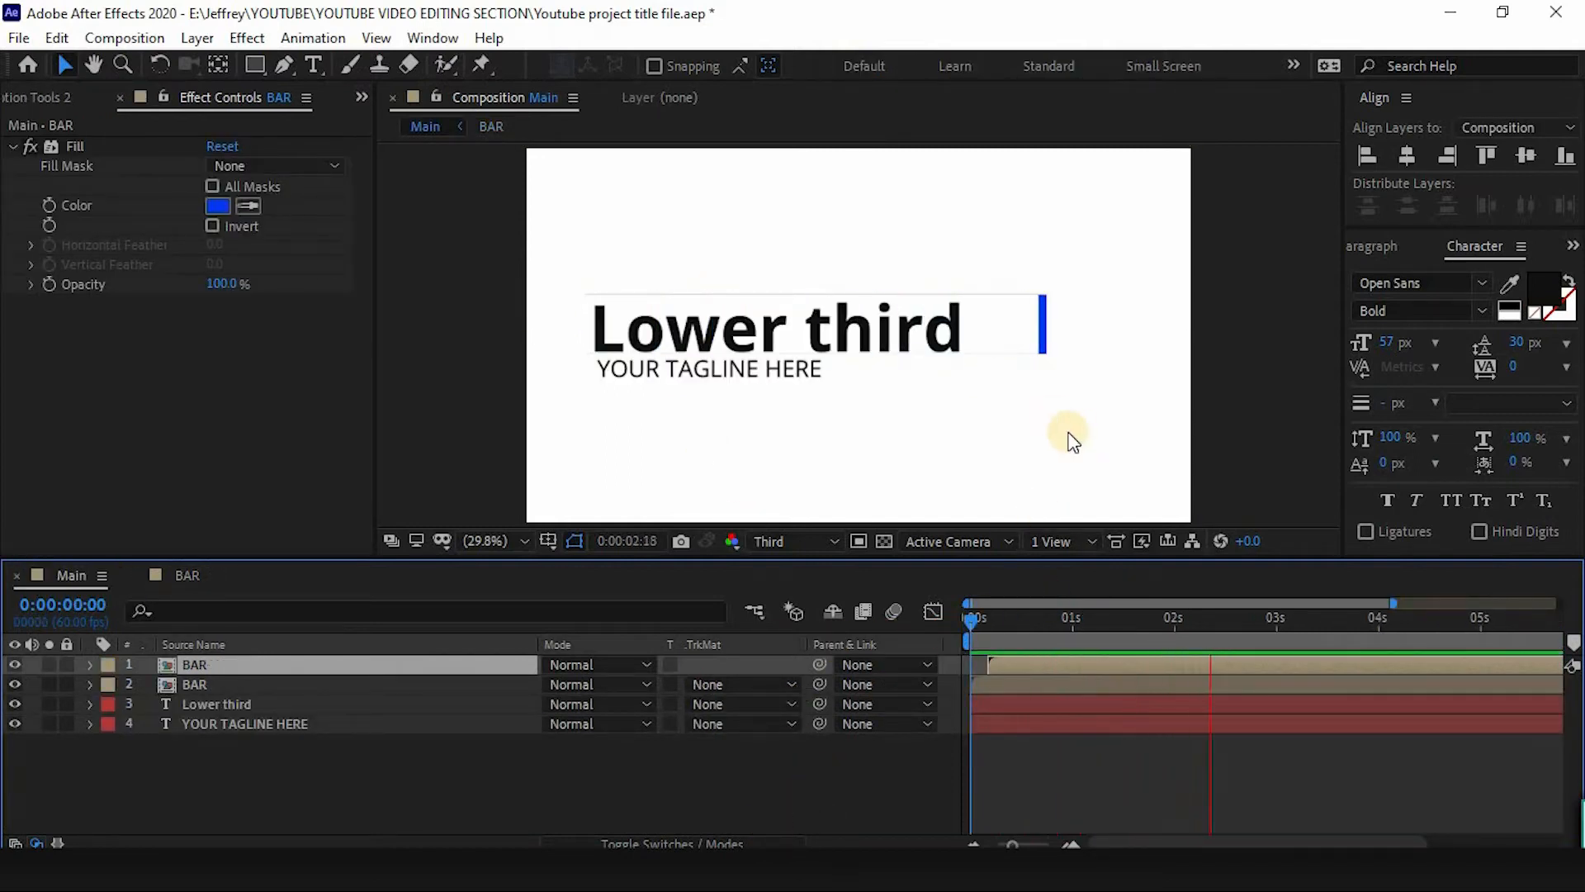
{"action": "key", "text": "space"}
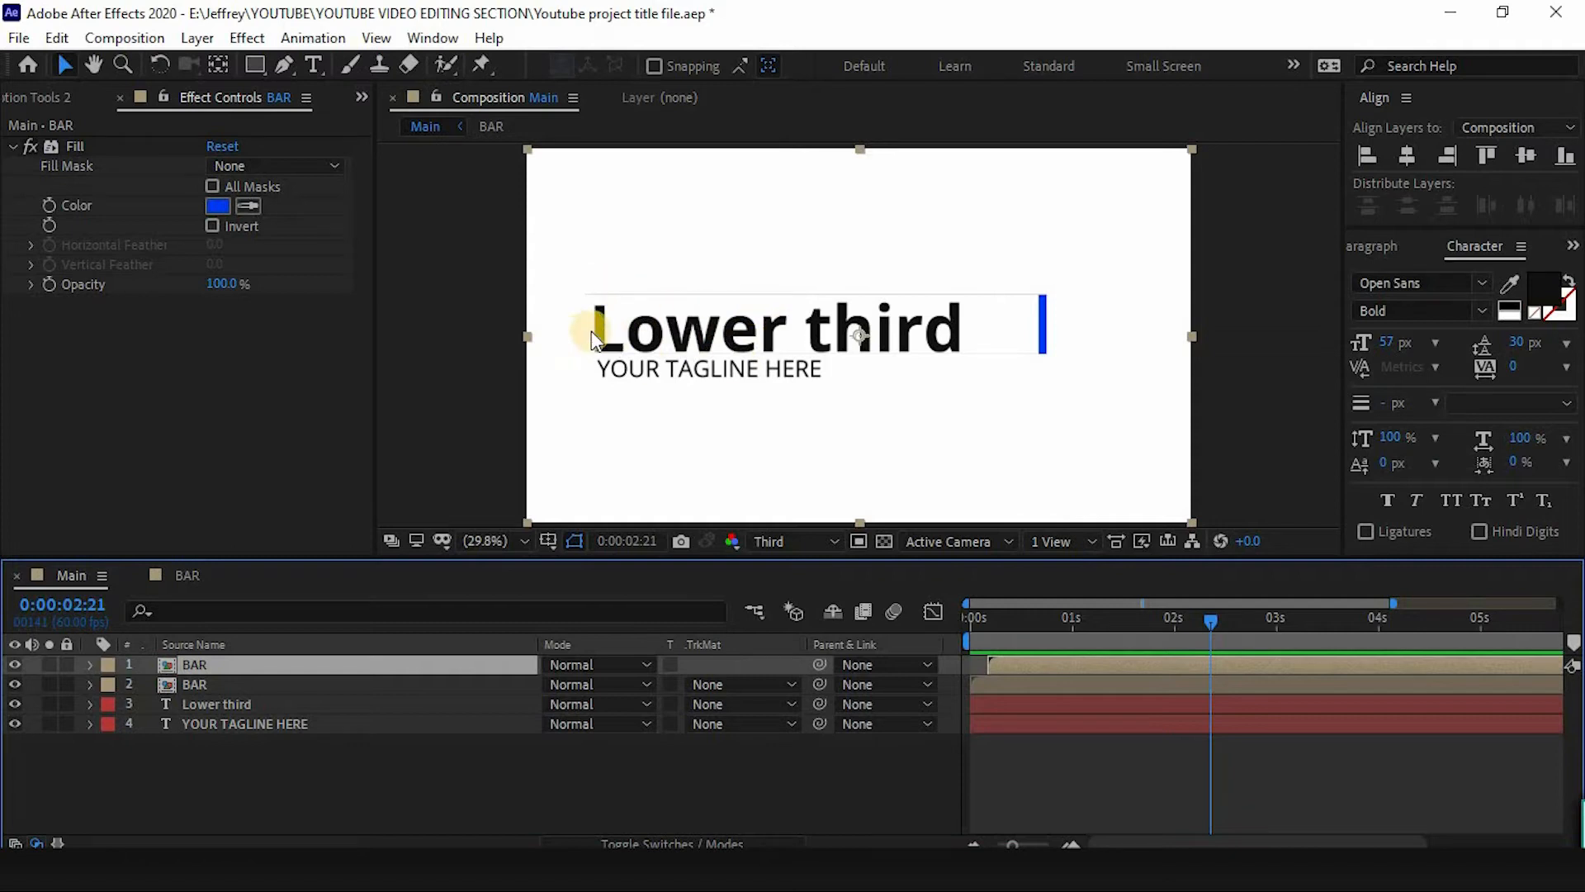
Examine the thin outline around the bars at 0:00:01:48 at higher magnification.
{"action": "left_click", "coordinate": [1191, 617]}
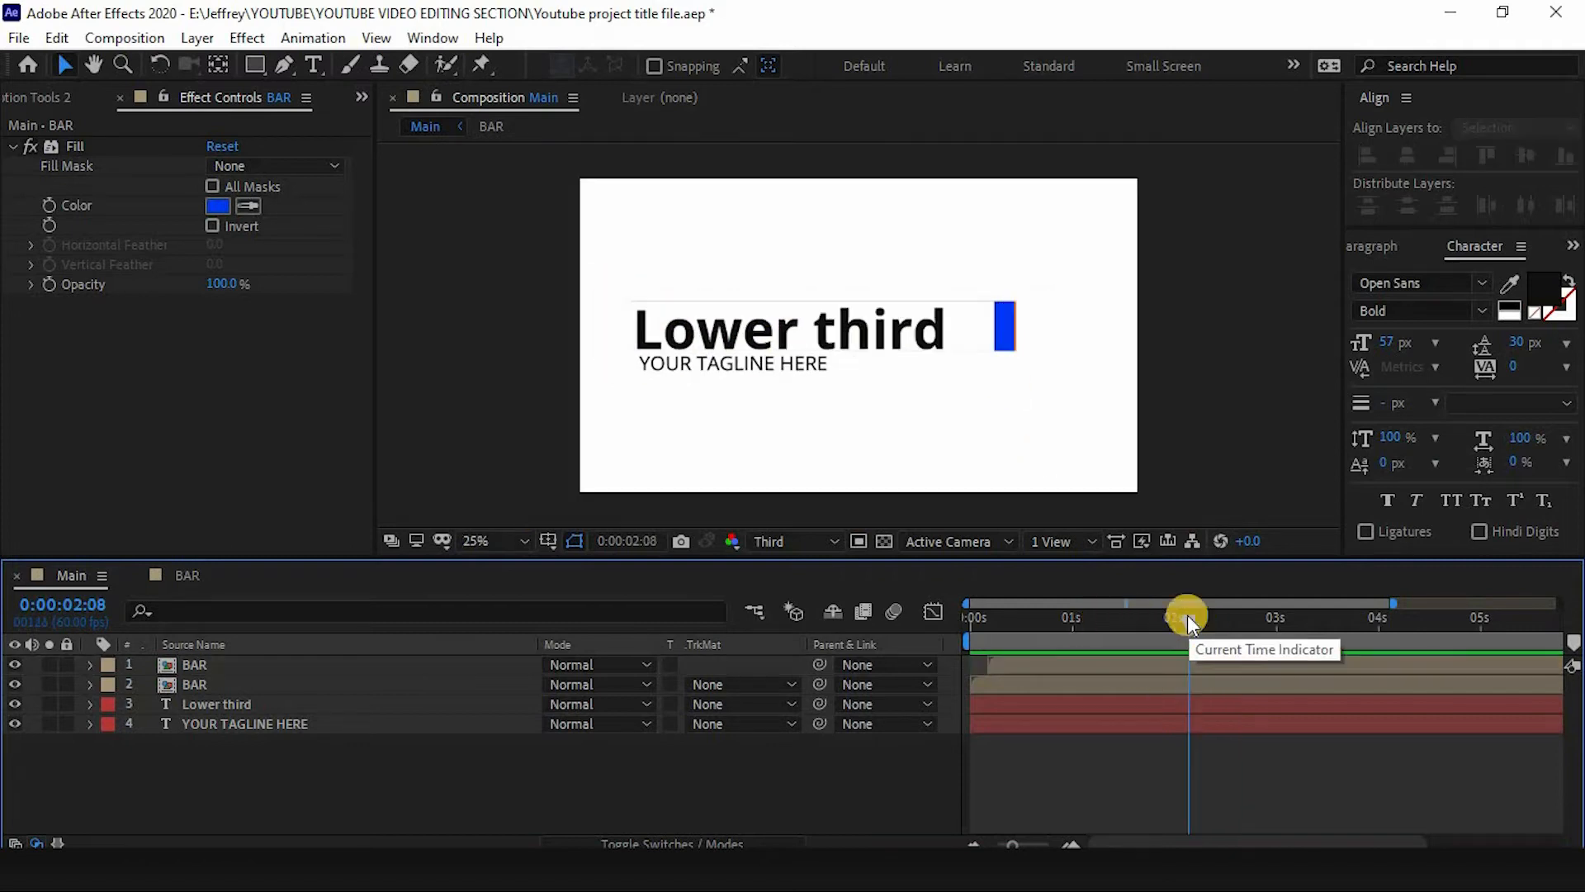
{"action": "left_click_drag", "start_coordinate": [1163, 632], "coordinate": [1103, 604]}
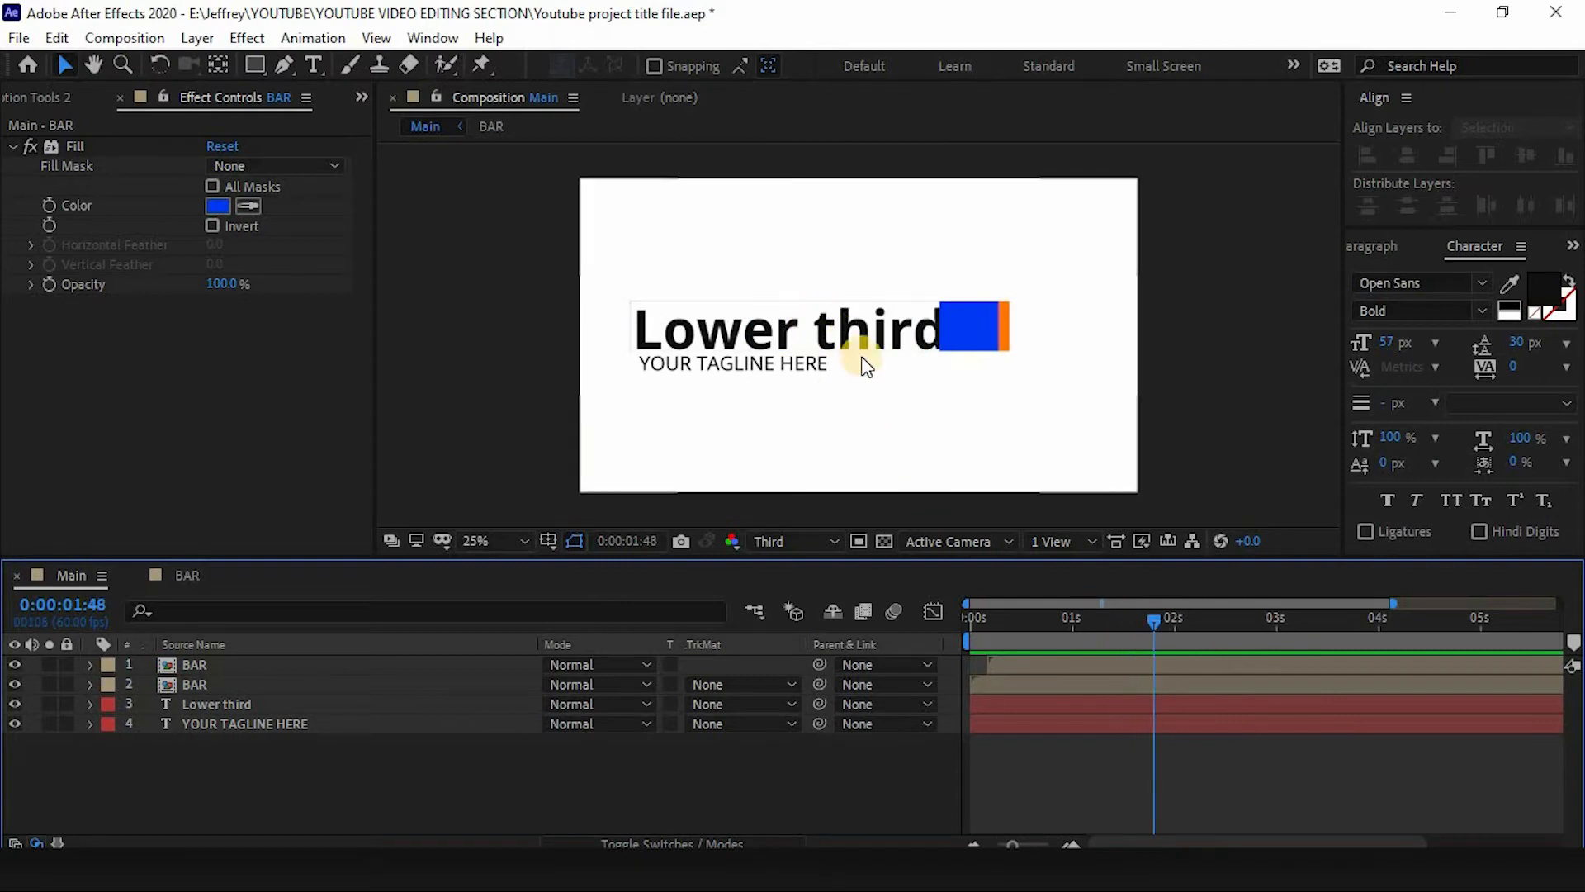
{"action": "key", "text": "slash"}
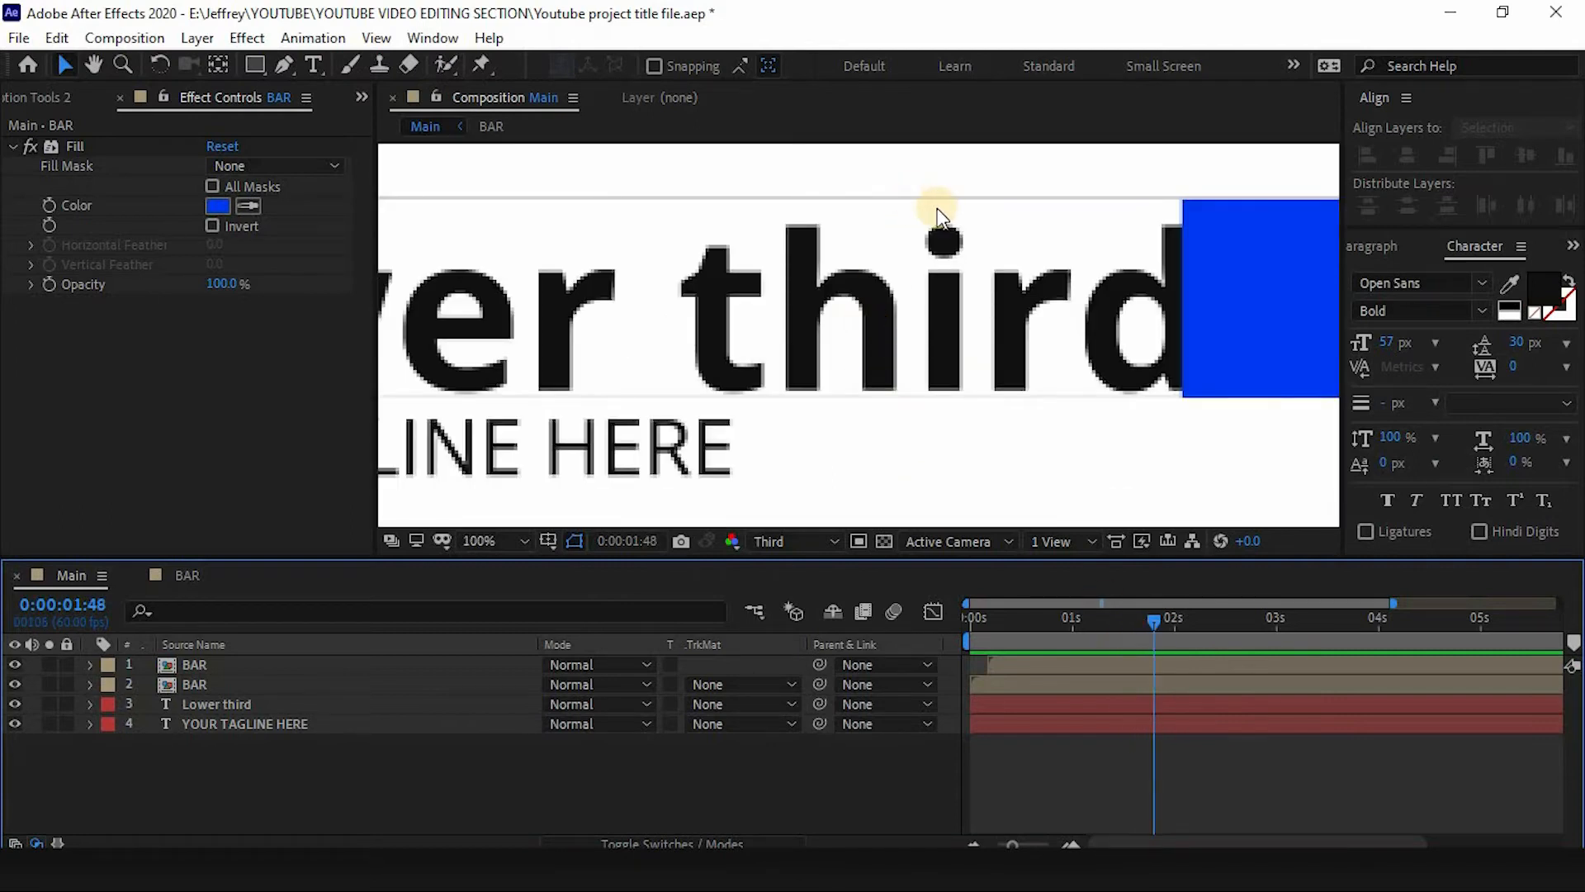
{"action": "key", "text": "comma"}
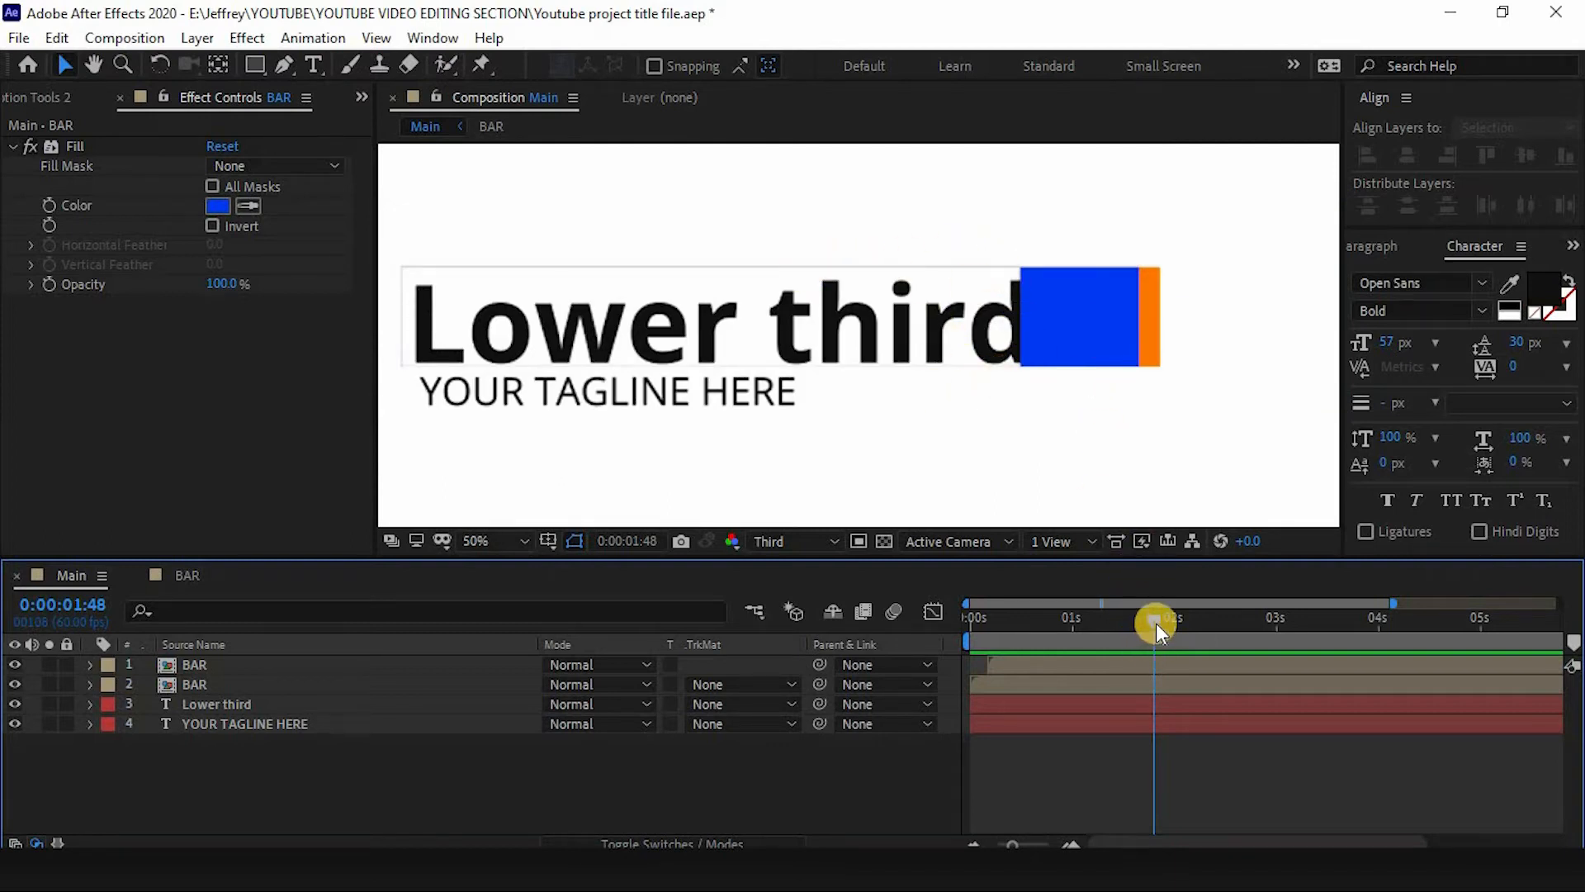
Add opacity keyframes of 100% to both BAR layers at 0:00:02:40.
{"action": "left_click_drag", "start_coordinate": [1159, 624], "coordinate": [1245, 633]}
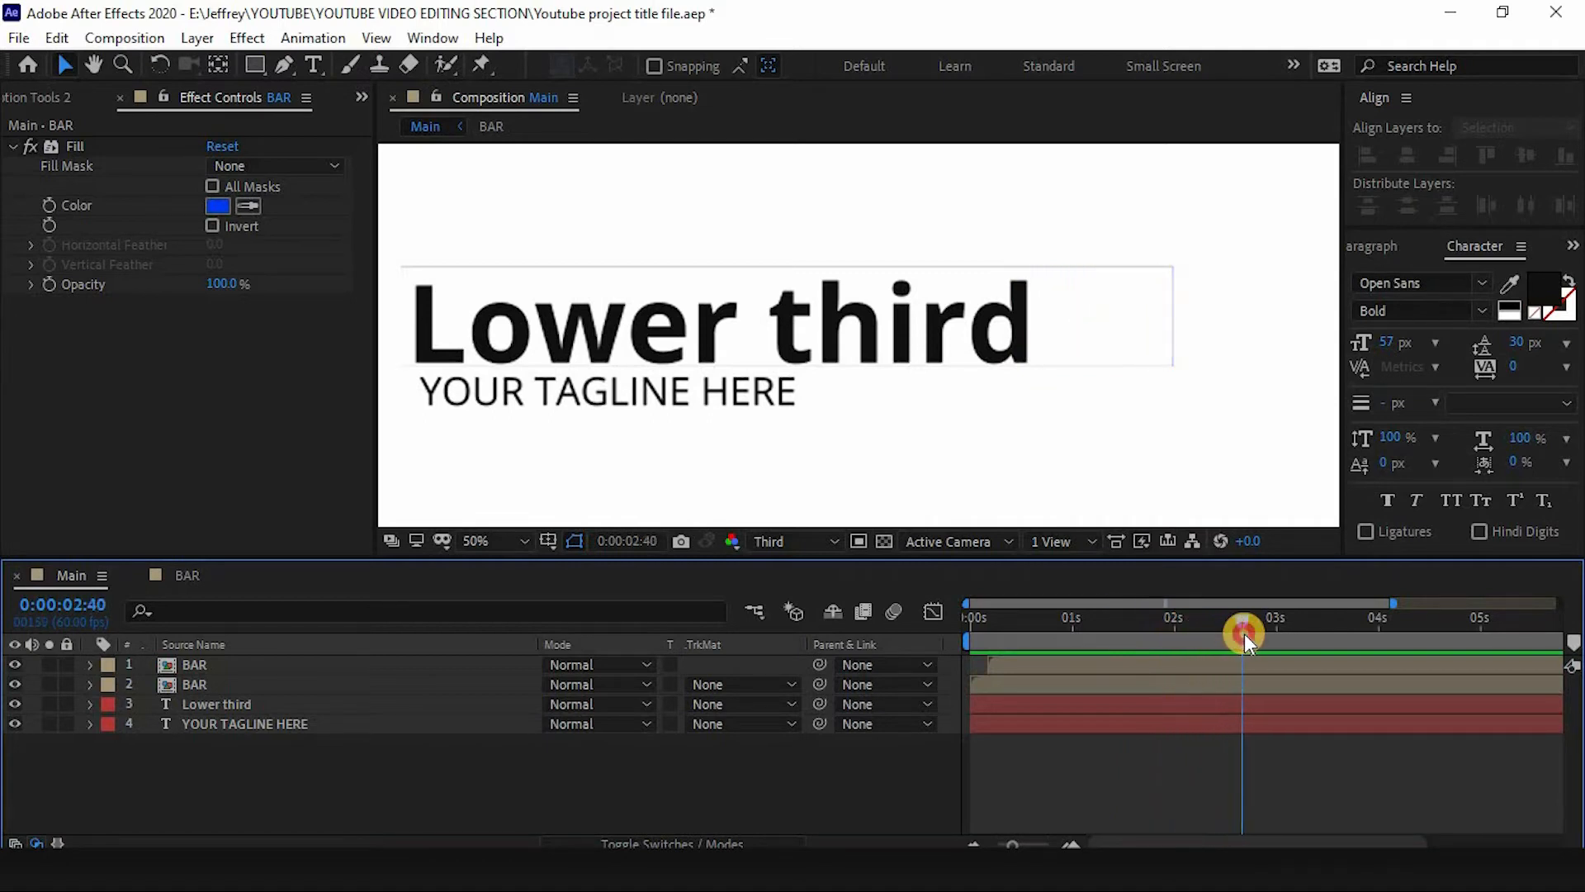
{"action": "left_click", "coordinate": [329, 671]}
{"action": "left_click", "coordinate": [350, 690], "text": "shift"}
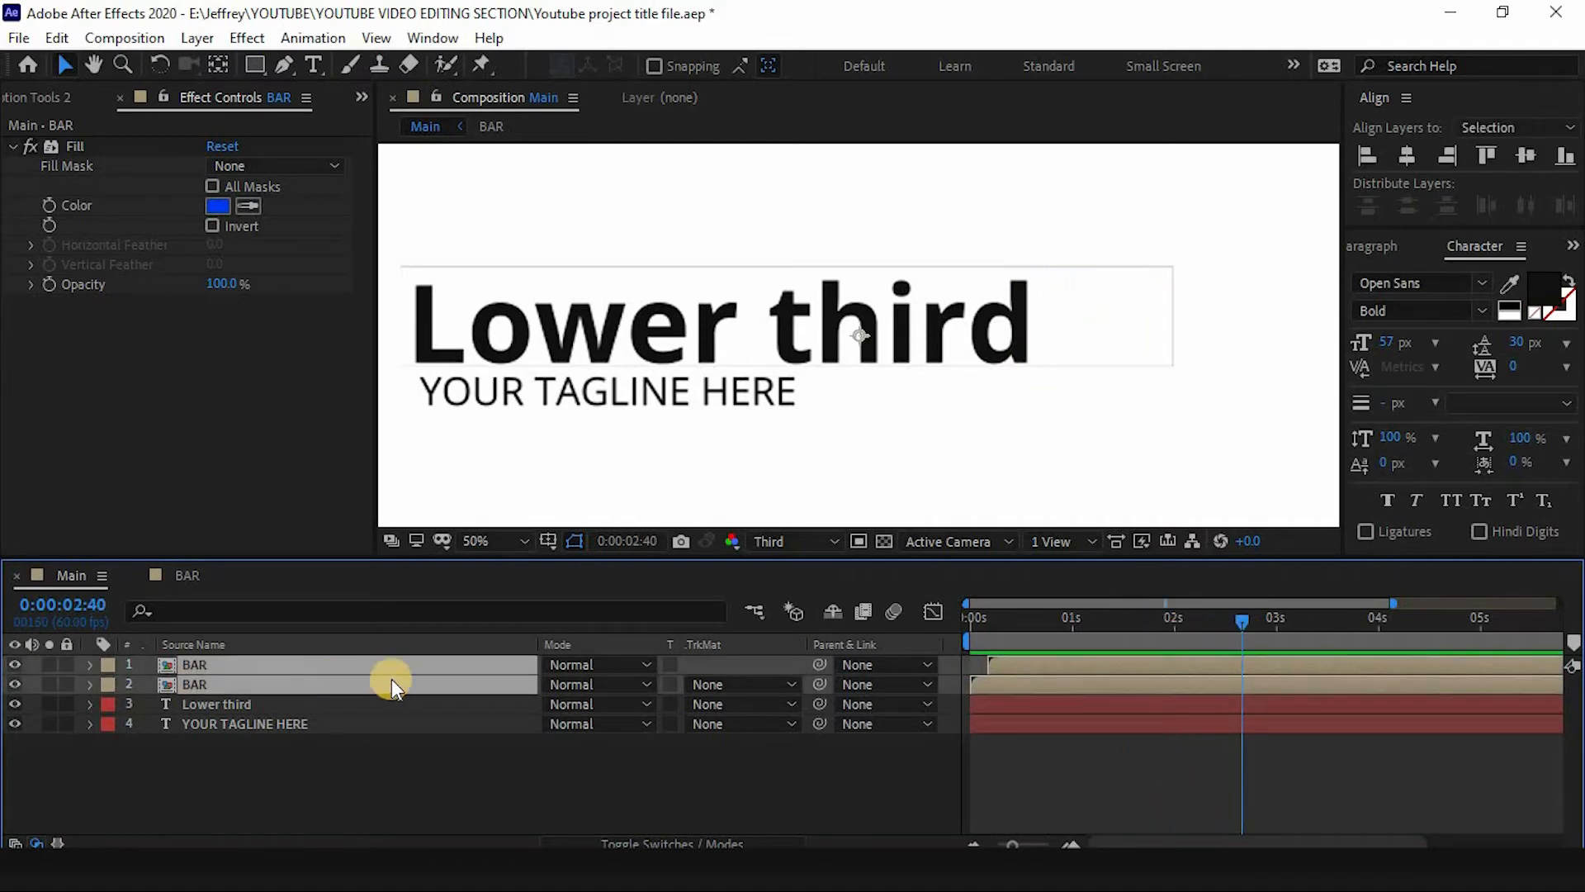
{"action": "key", "text": "t"}
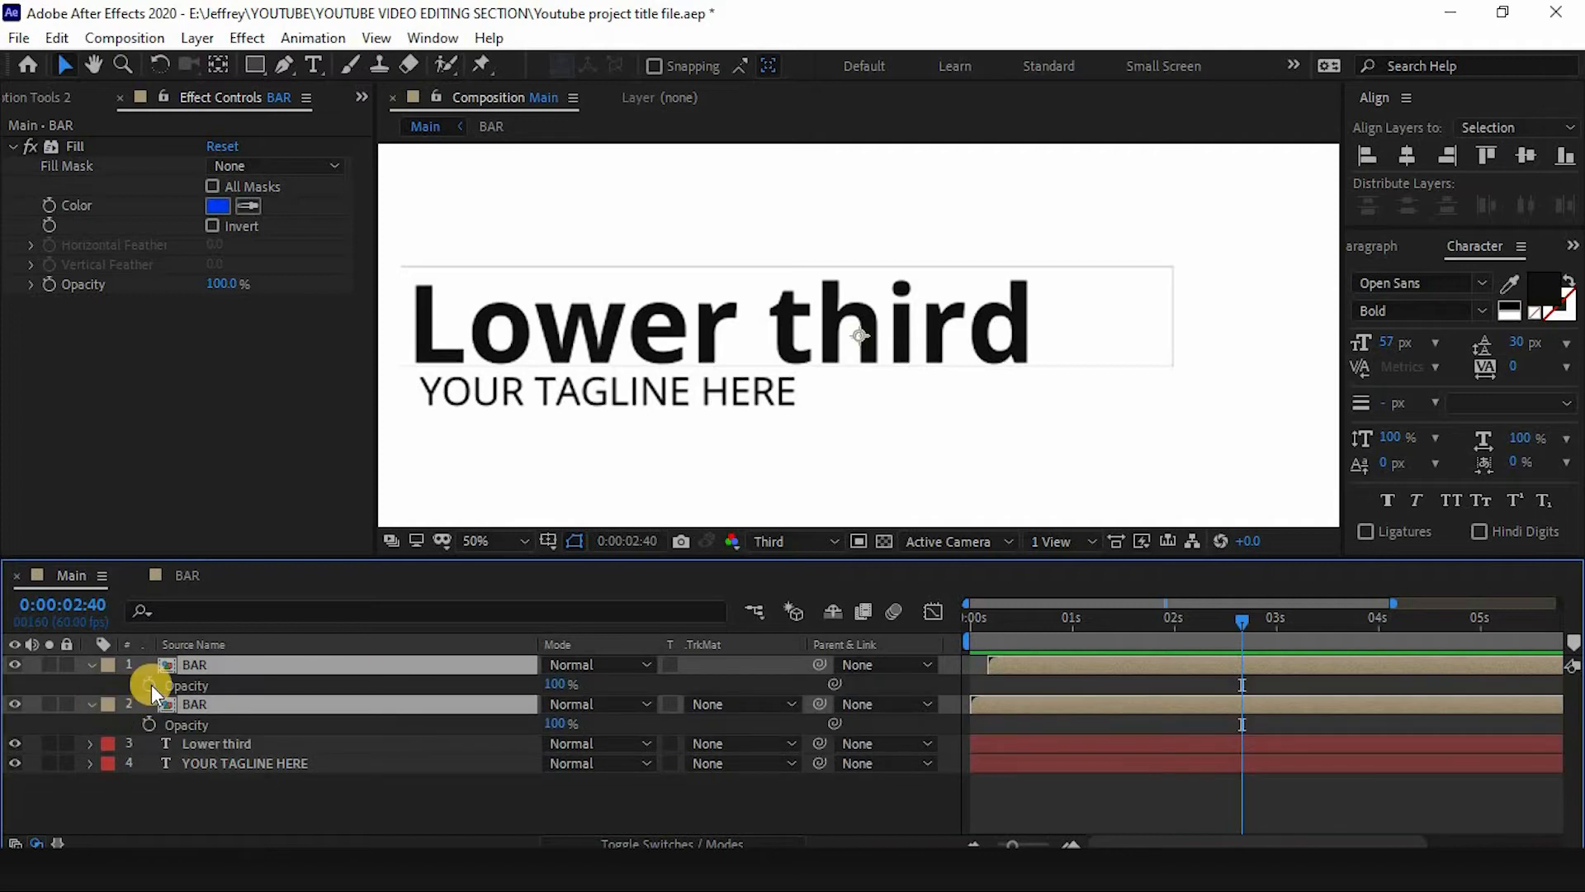
{"action": "left_click", "coordinate": [149, 684]}
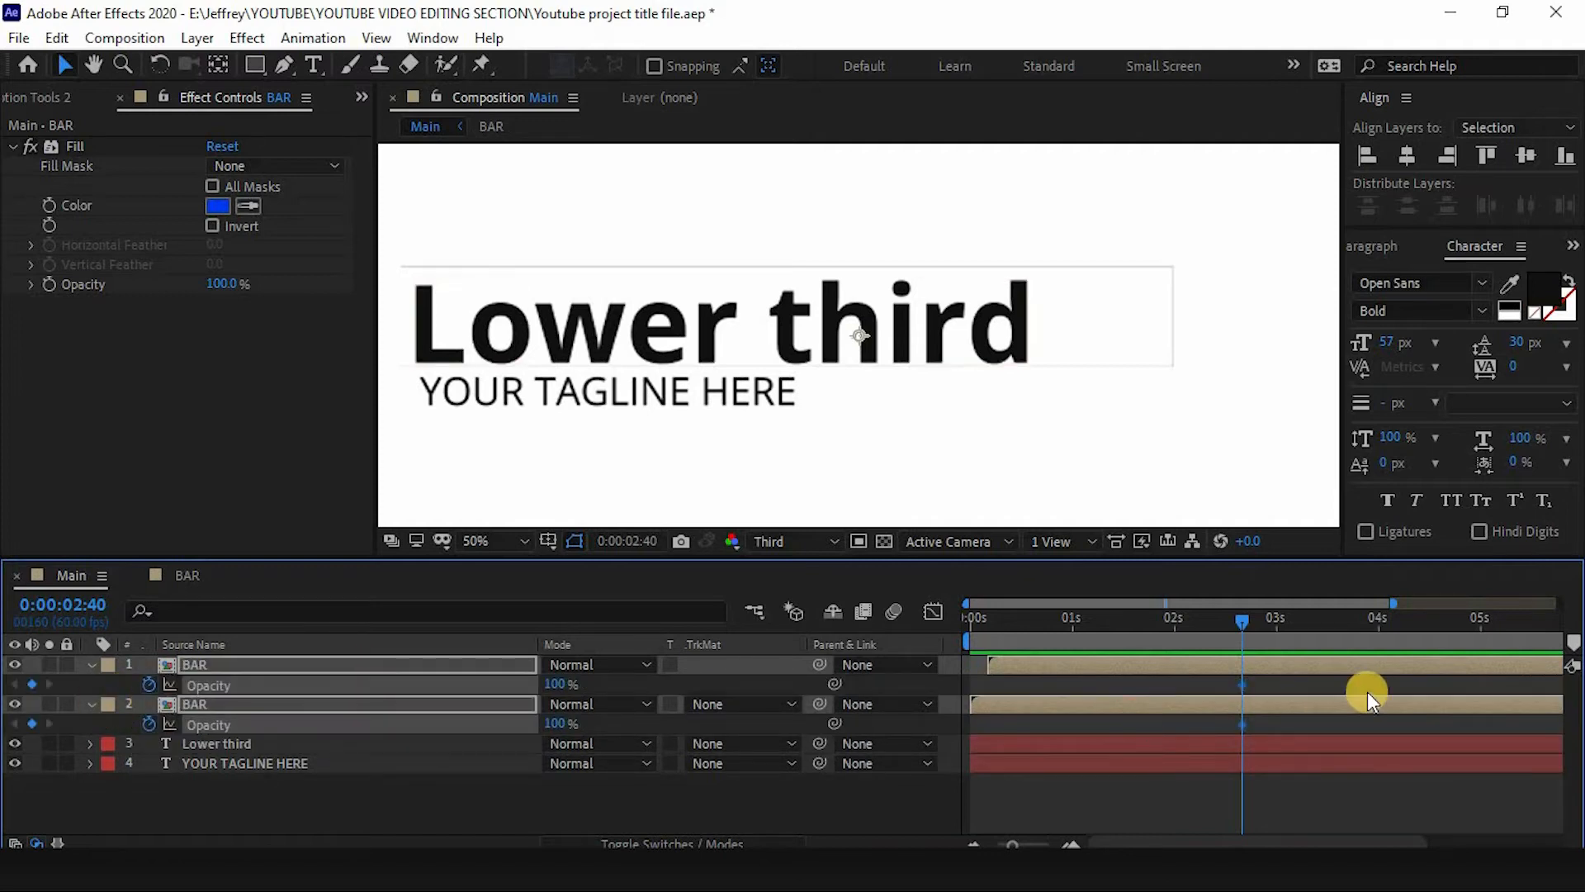
Add opacity keyframes to both BAR layers nine frames later, at 0:00:02:49, and lower their value to 1%.
{"action": "key", "text": "Page_Down"}
{"action": "key", "text": "Page_Down"}
{"action": "key", "text": "Page_Down"}
{"action": "key", "text": "Page_Down"}
{"action": "key", "text": "Page_Down"}
{"action": "key", "text": "Page_Down"}
{"action": "key", "text": "Page_Down"}
{"action": "key", "text": "Page_Down"}
{"action": "key", "text": "Page_Down"}
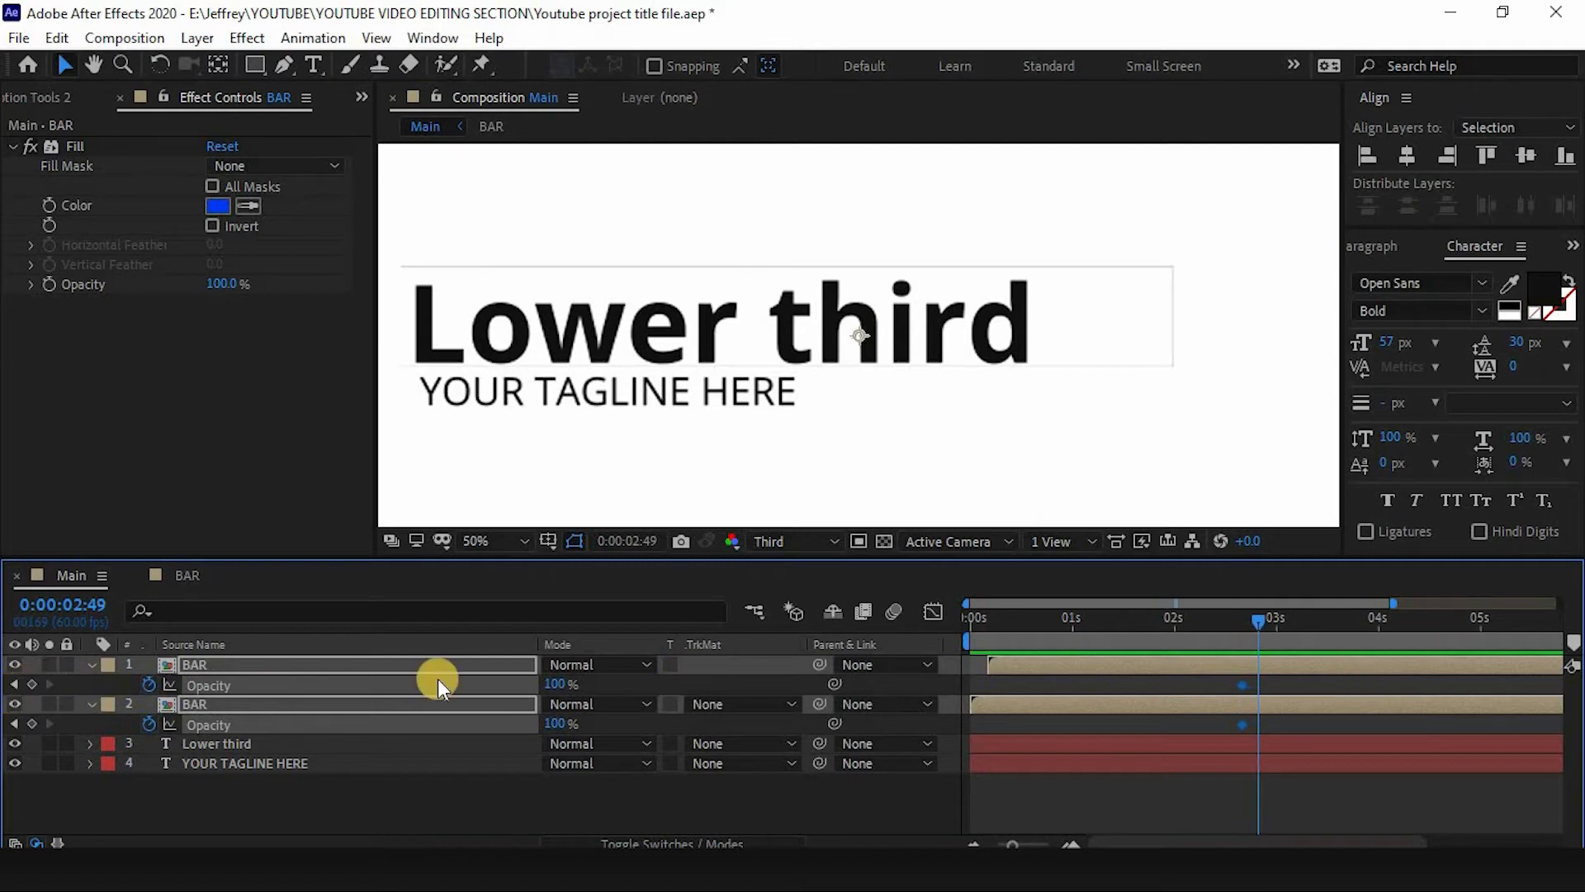
{"action": "left_click", "coordinate": [32, 684]}
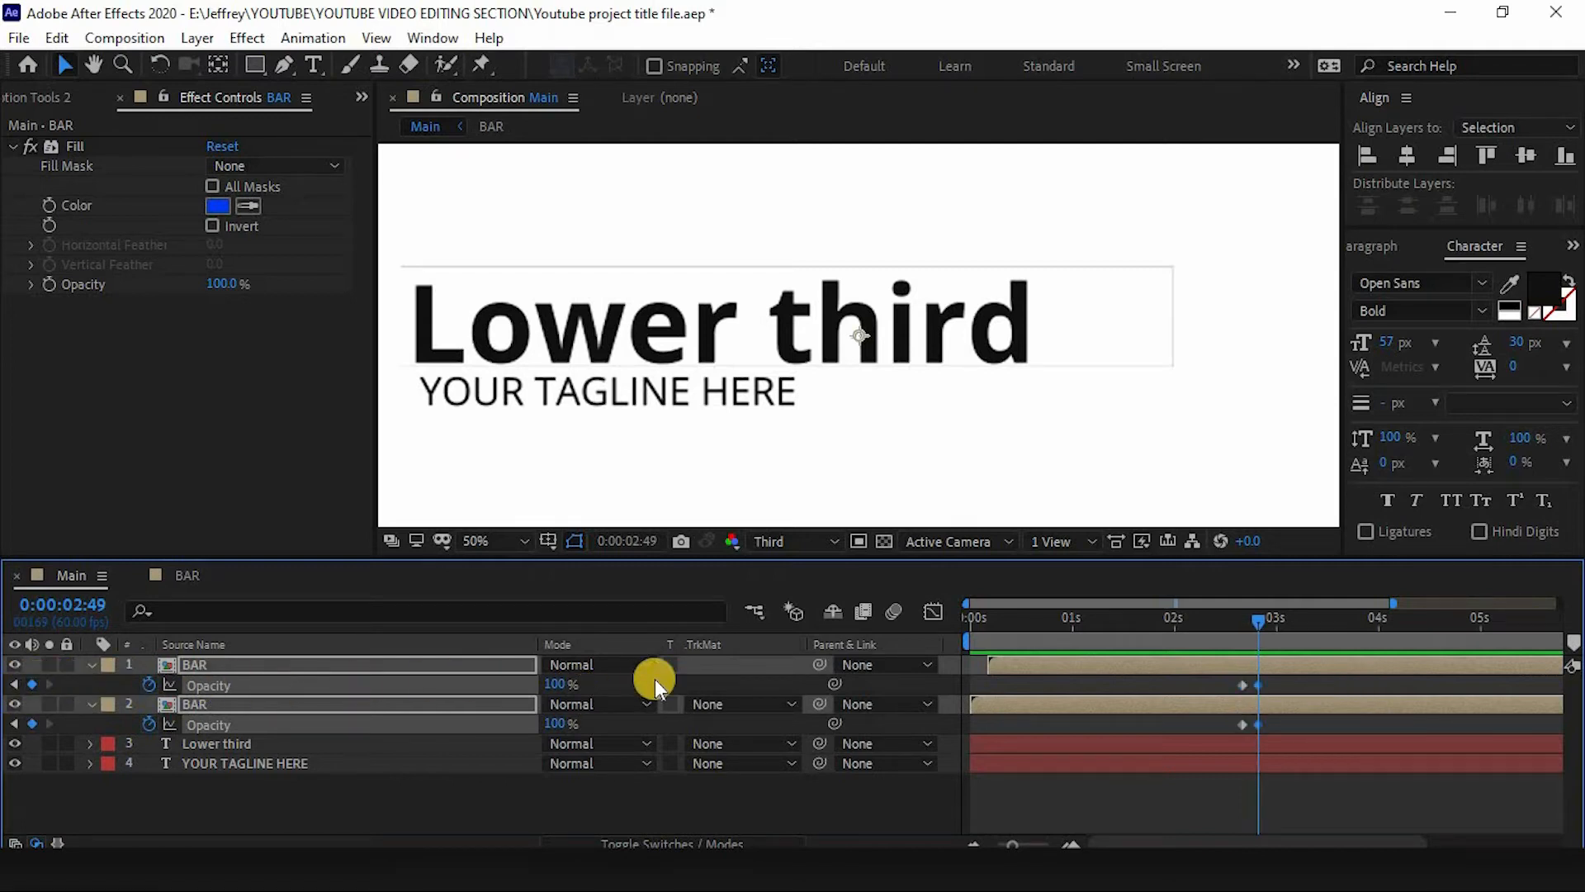
{"action": "left_click_drag", "start_coordinate": [549, 685], "coordinate": [304, 684]}
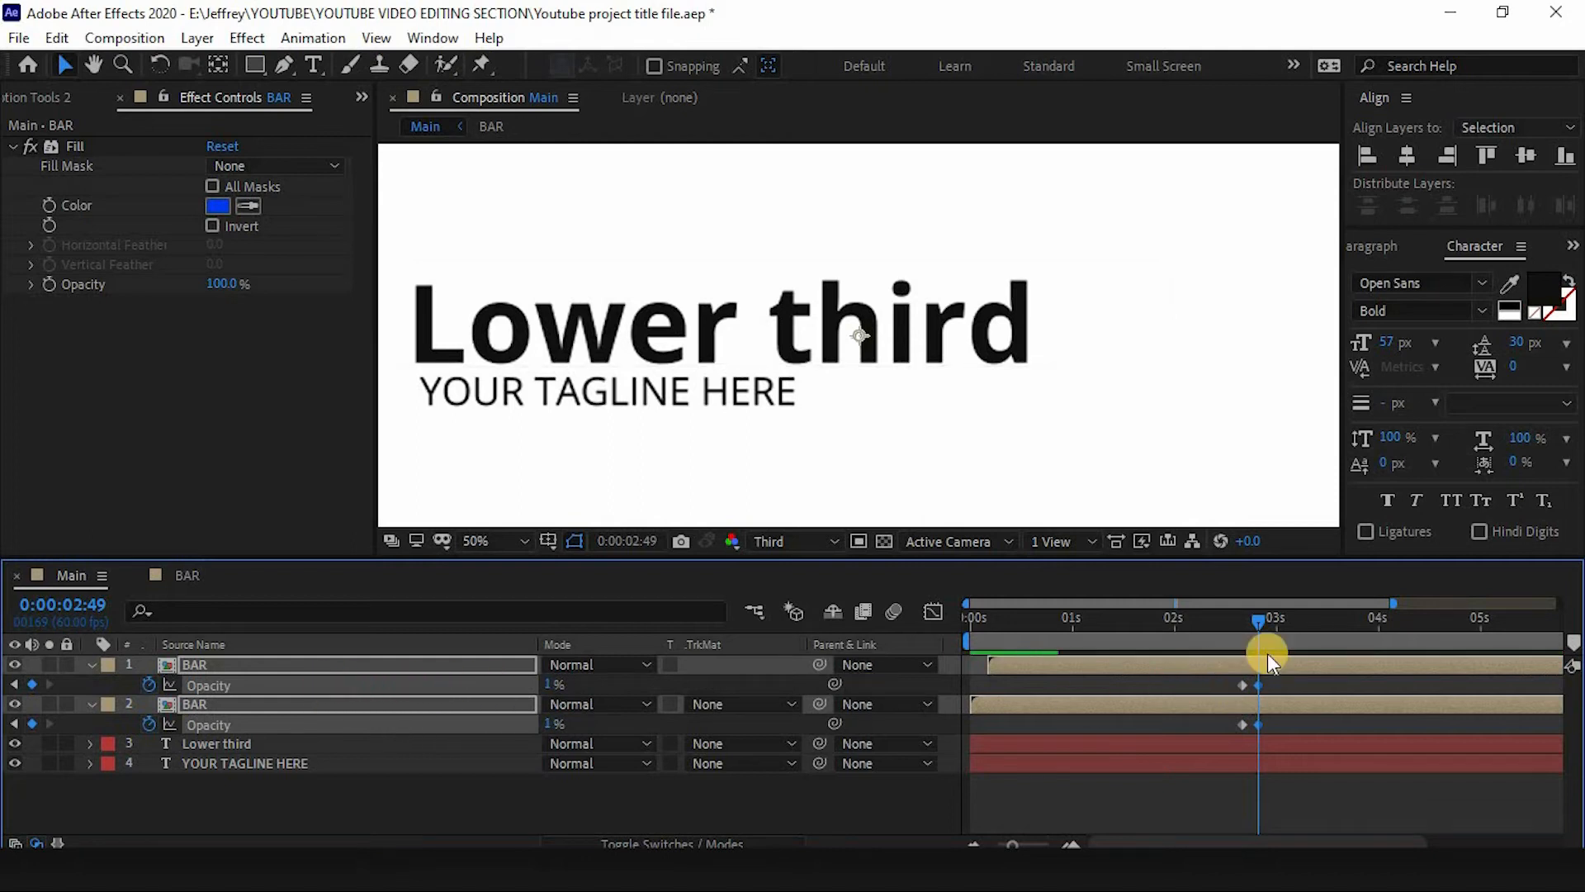
Apply Easy Ease to the opacity keyframes of both BAR layers and preview the animation from the start.
{"action": "left_click", "coordinate": [1195, 622]}
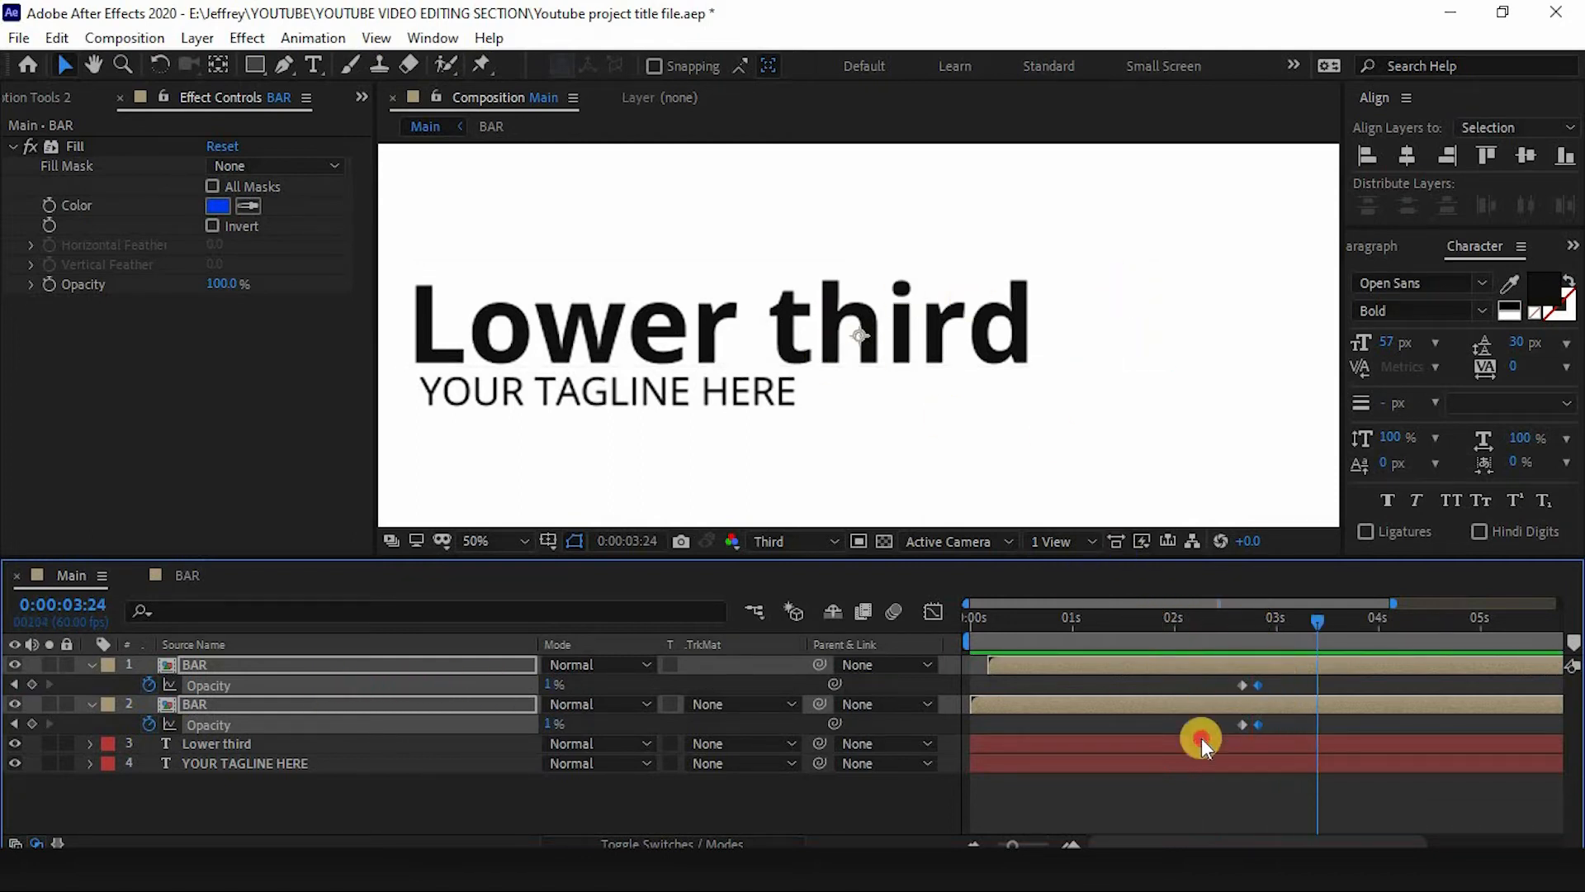
{"action": "left_click_drag", "start_coordinate": [1201, 738], "coordinate": [1196, 741]}
{"action": "key", "text": "F9"}
{"action": "left_click", "coordinate": [1206, 616]}
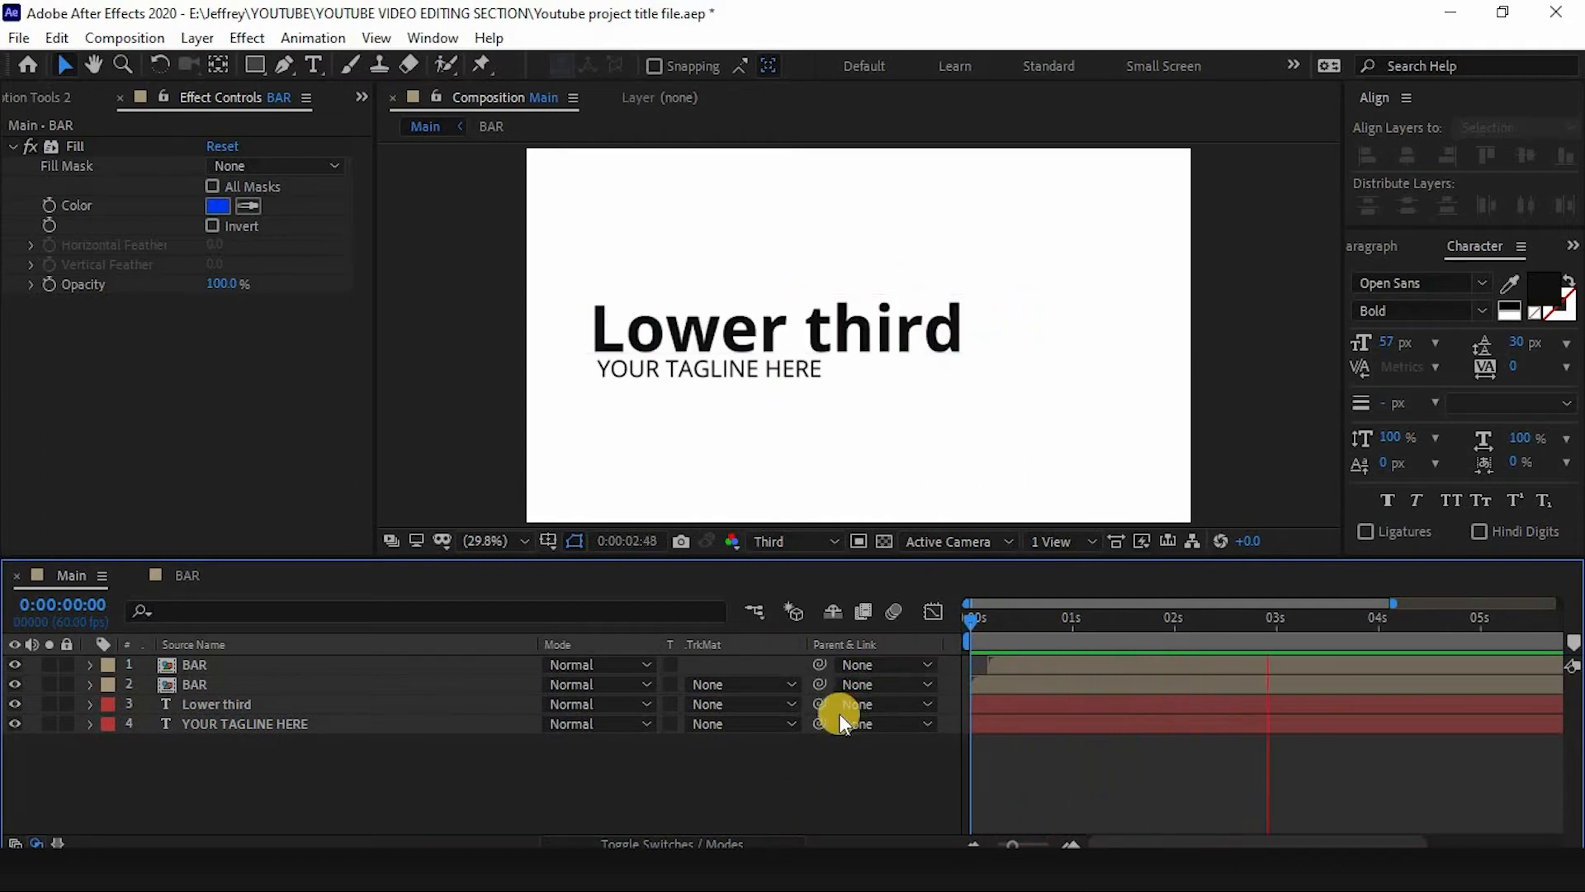
{"action": "key", "text": "space"}
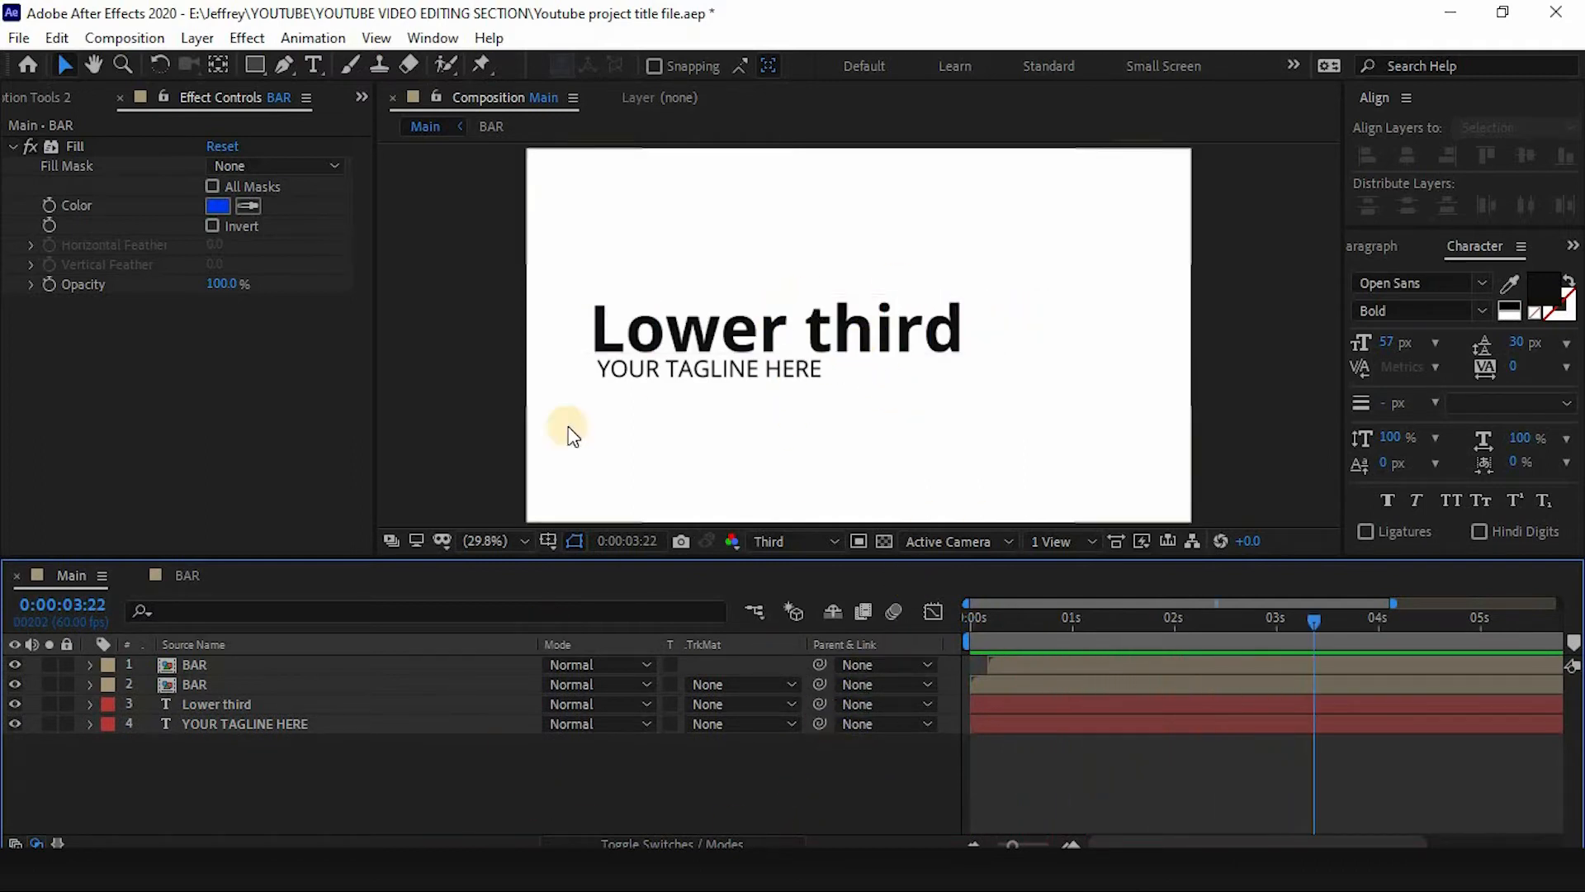
Add an opacity keyframe of 0% to the Lower third text layer at 0:00:01:14, when the bars cover most of the text.
{"action": "left_click_drag", "start_coordinate": [1272, 632], "coordinate": [1045, 629]}
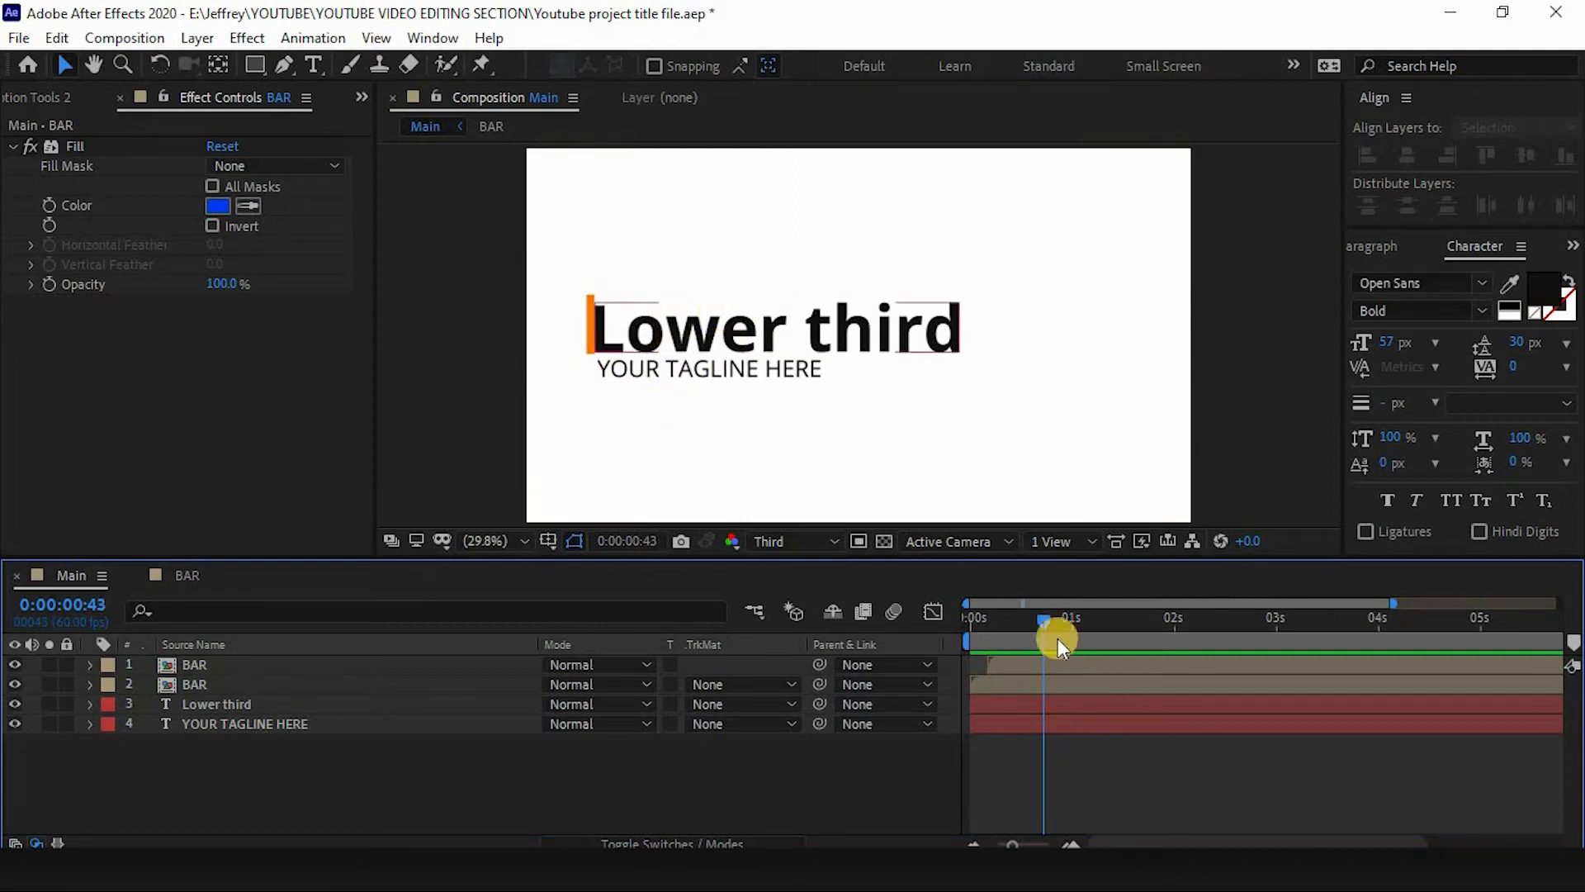
{"action": "left_click_drag", "start_coordinate": [1065, 625], "coordinate": [1049, 625]}
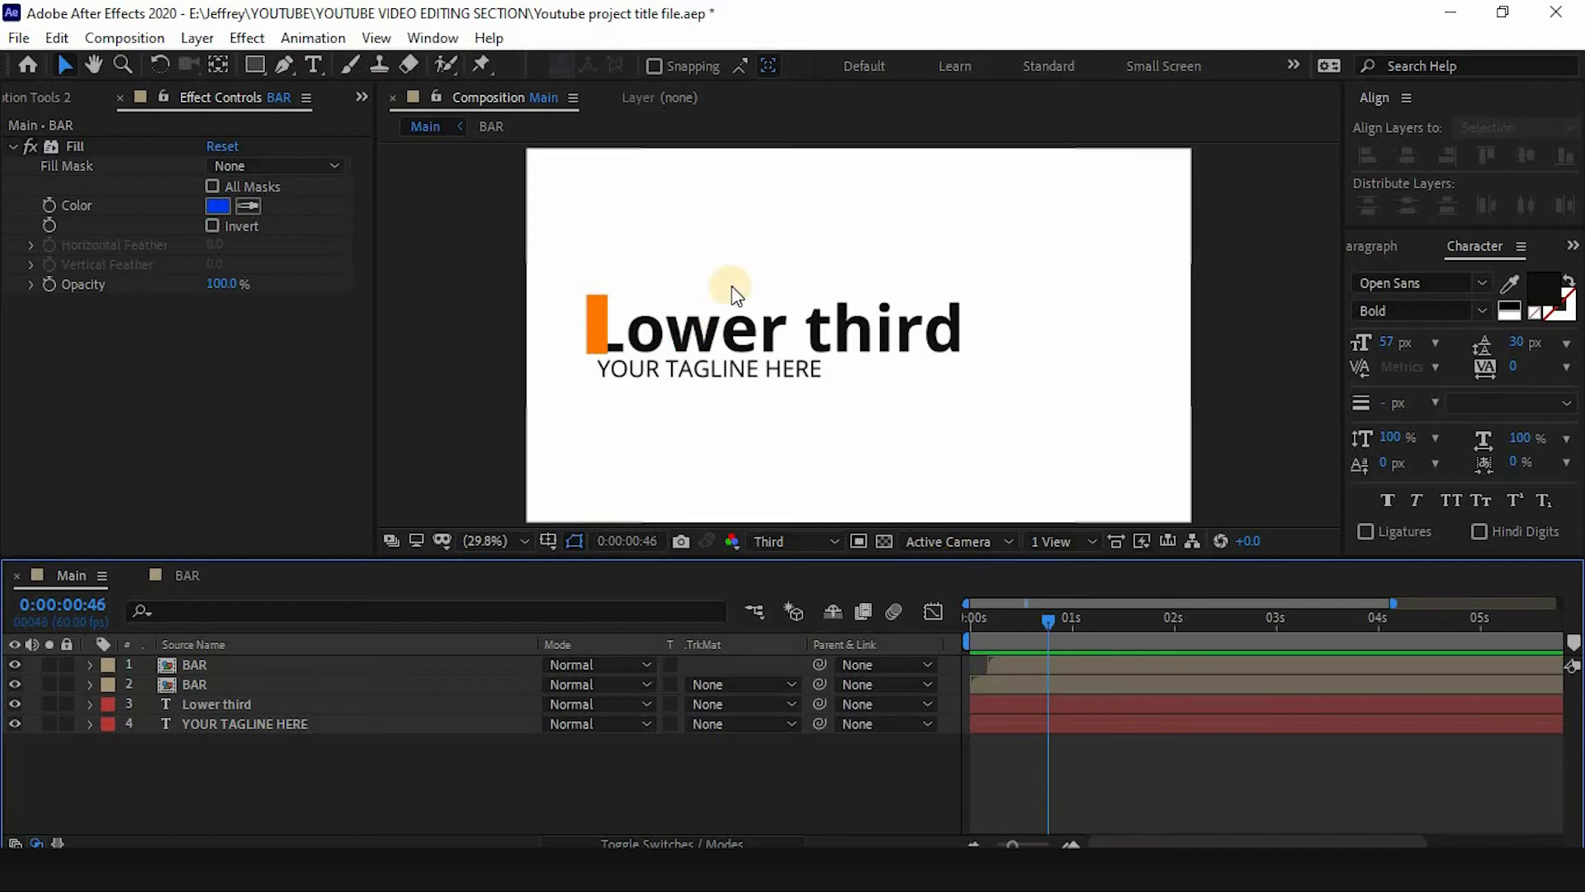
{"action": "left_click", "coordinate": [269, 706]}
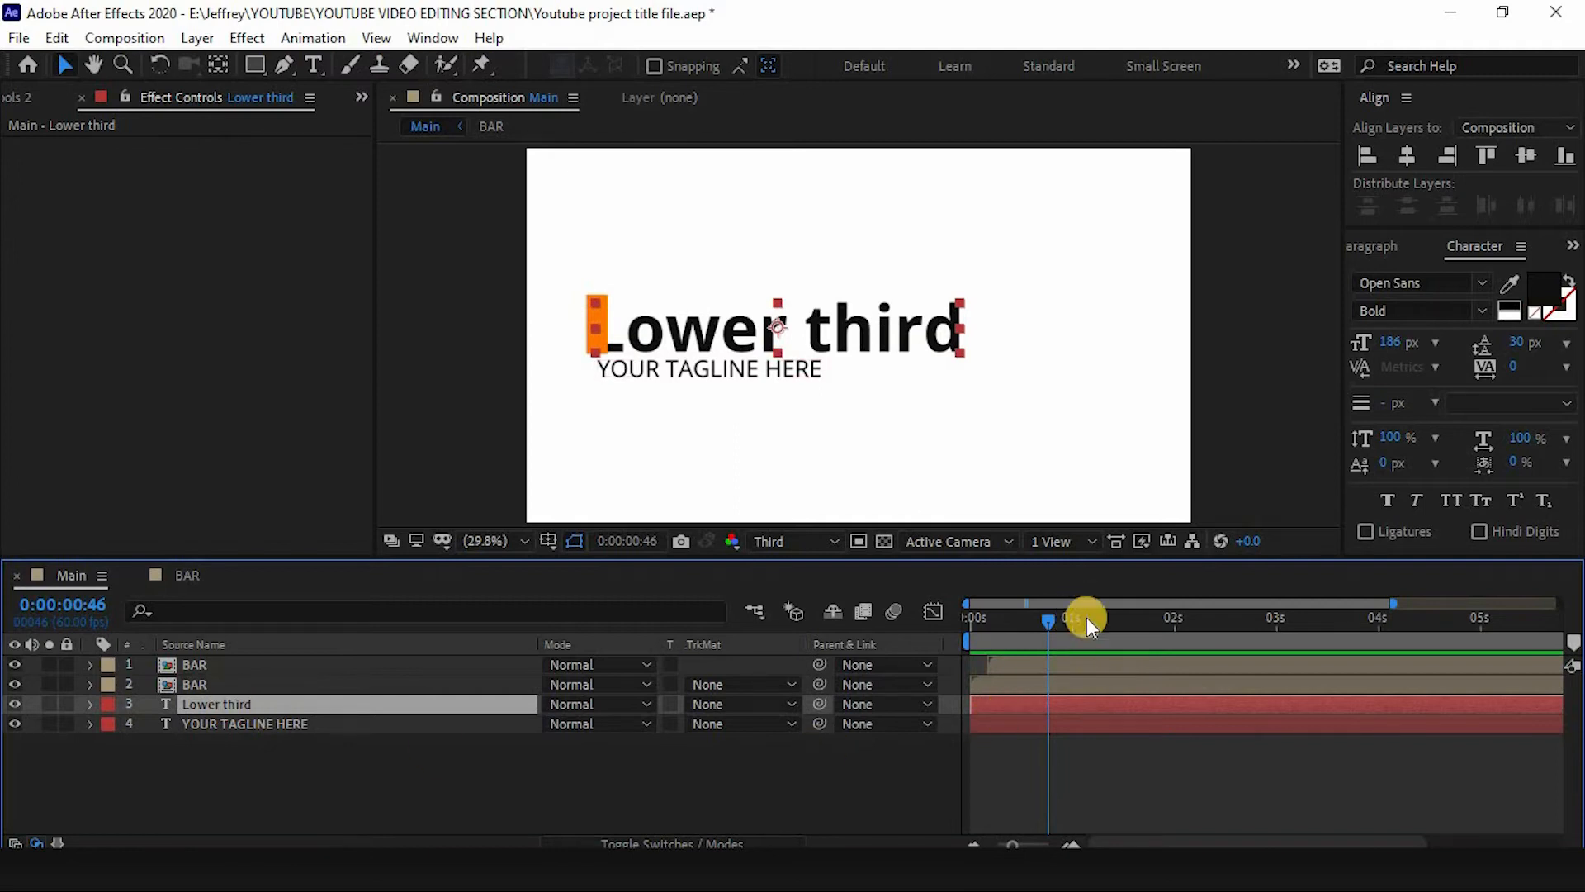
{"action": "key", "text": "t"}
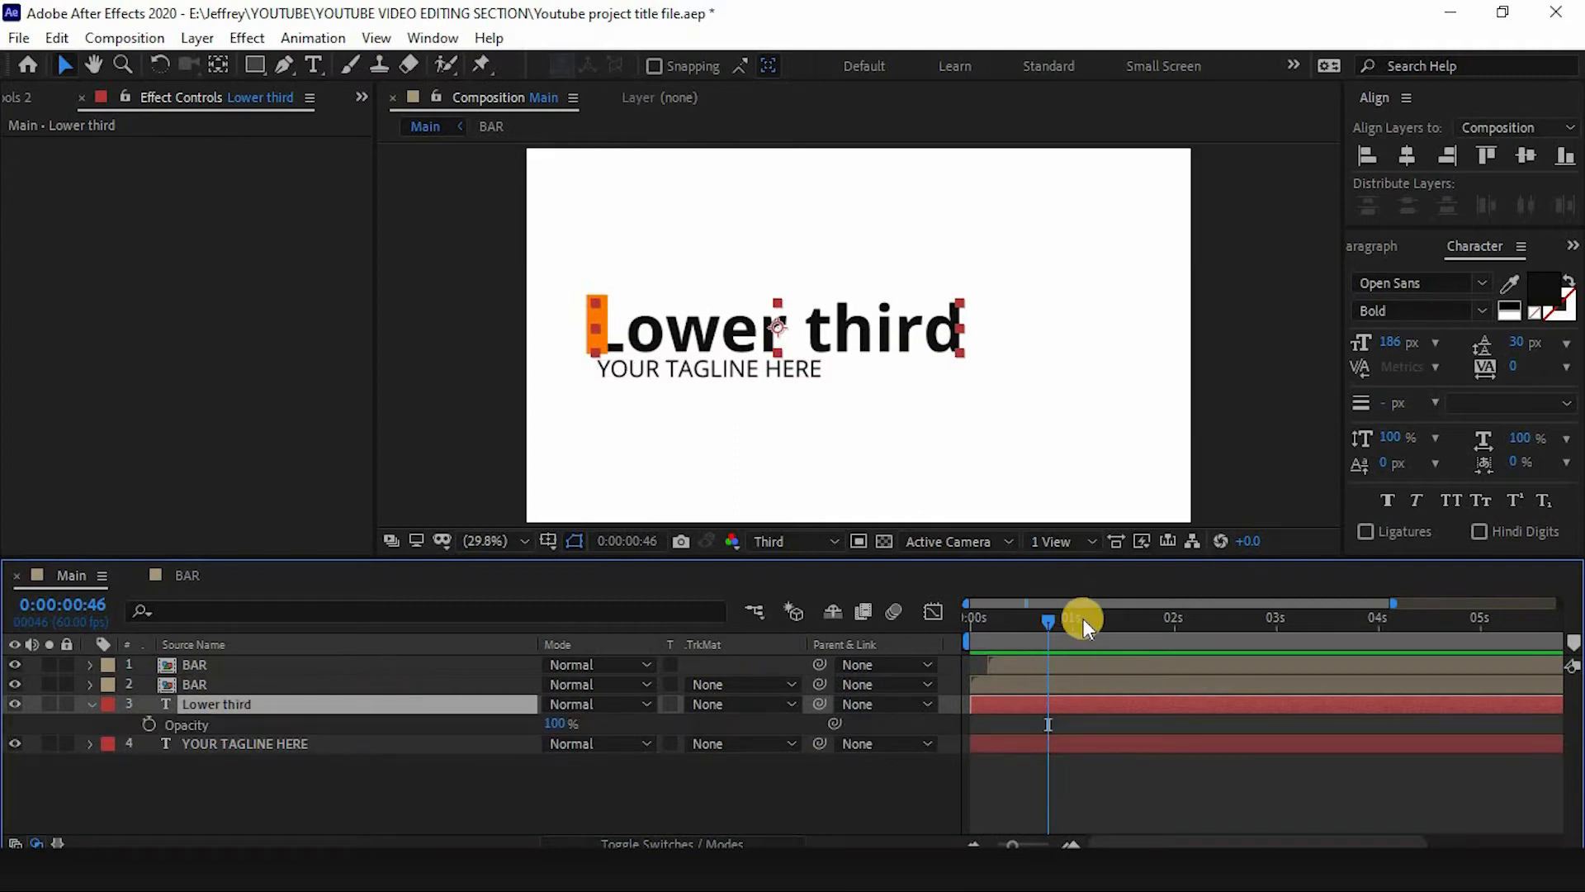
{"action": "left_click_drag", "start_coordinate": [1083, 618], "coordinate": [1097, 627]}
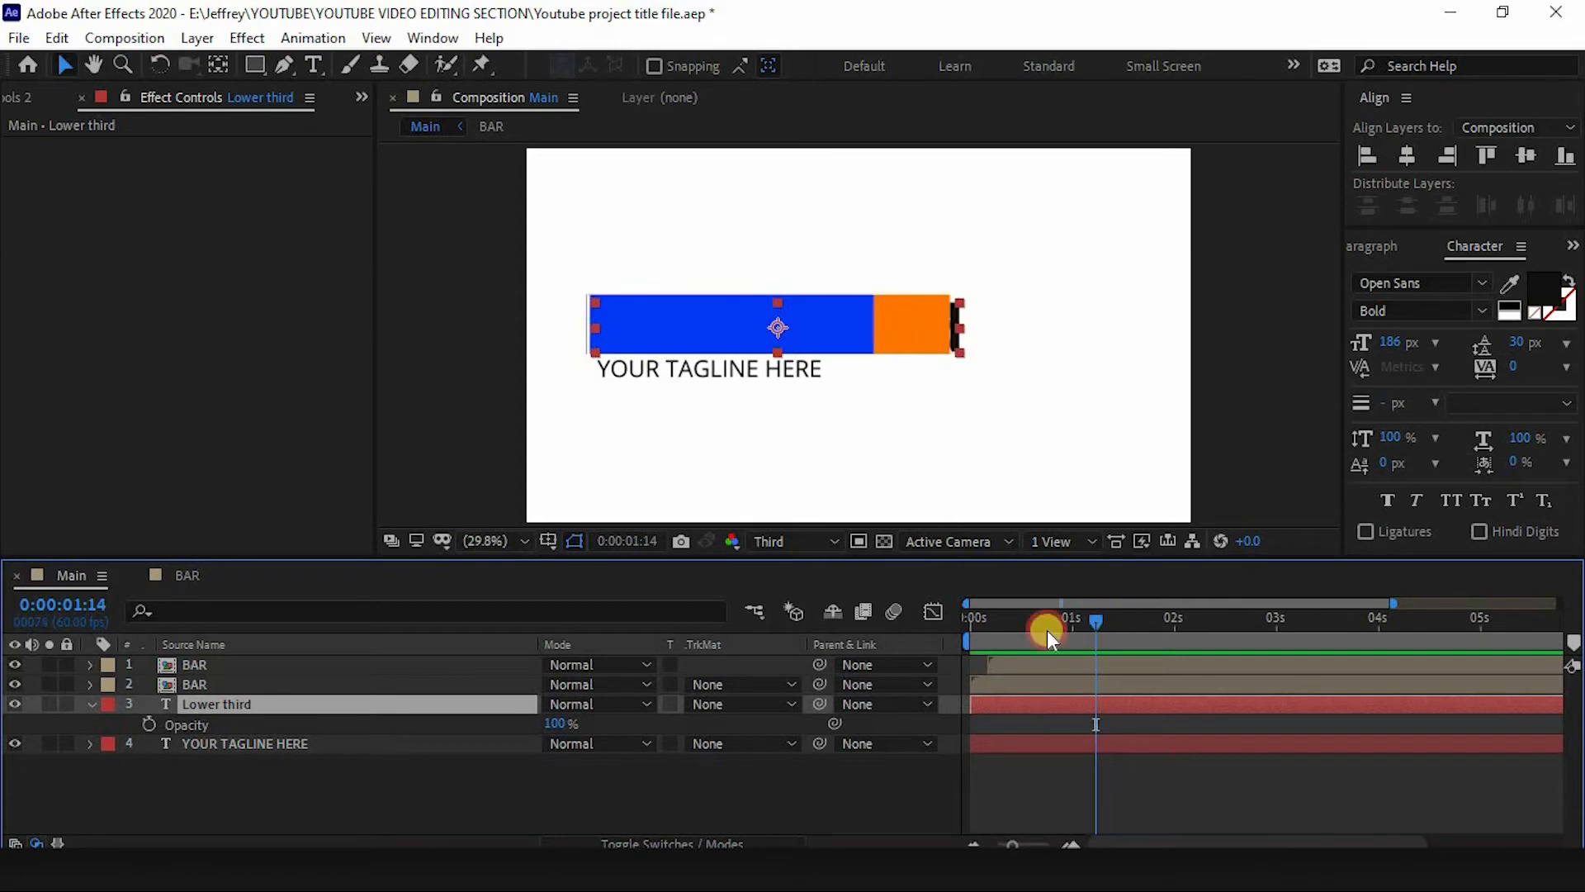
{"action": "left_click", "coordinate": [148, 724]}
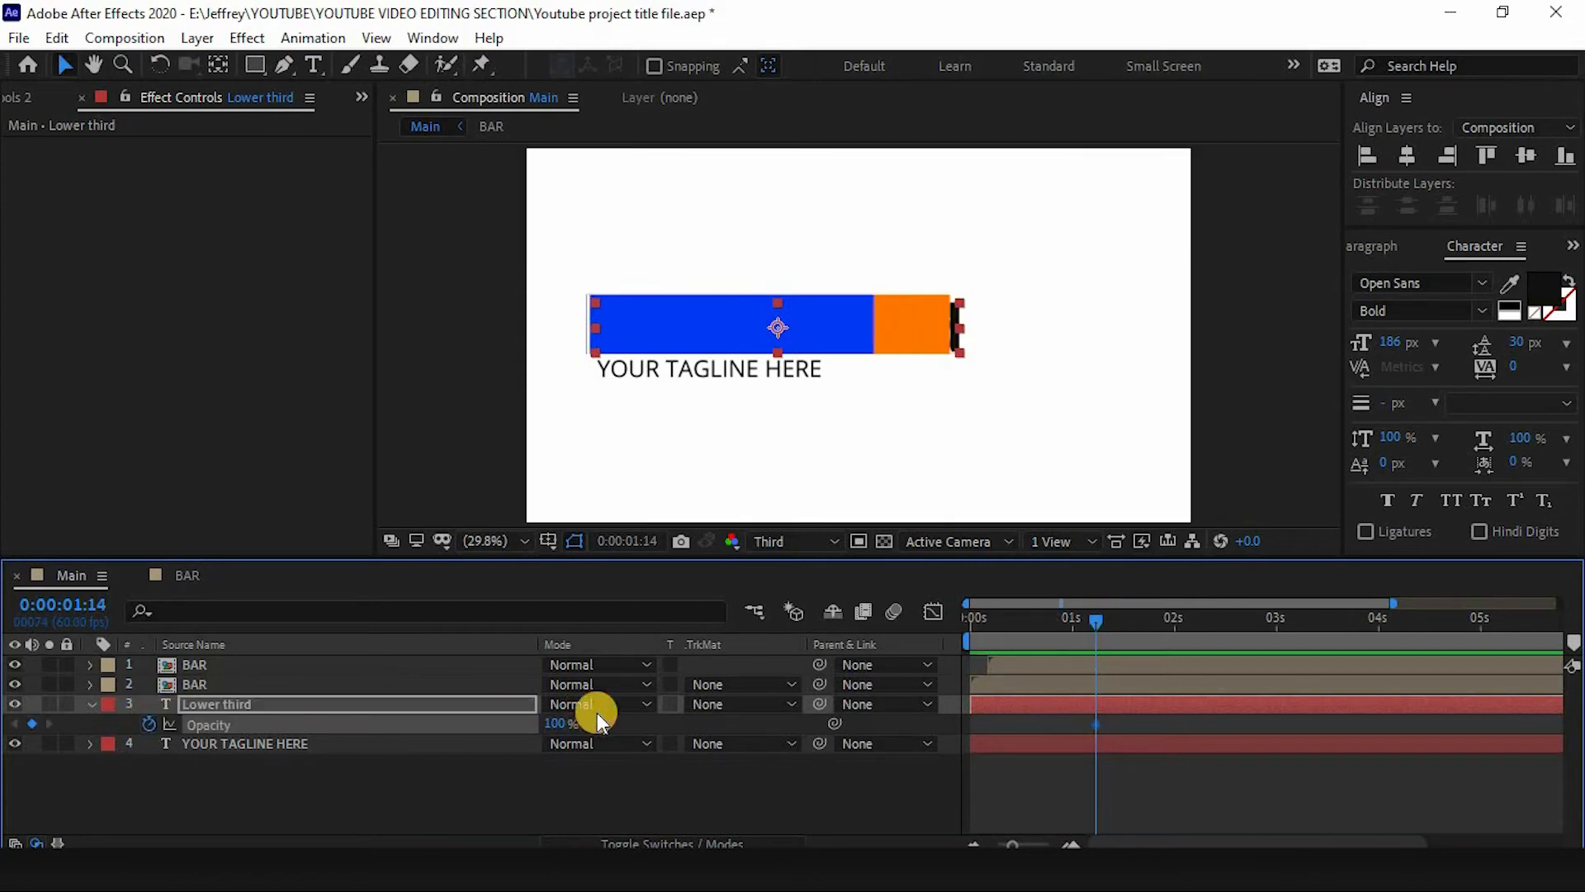
{"action": "left_click_drag", "start_coordinate": [559, 725], "coordinate": [351, 724]}
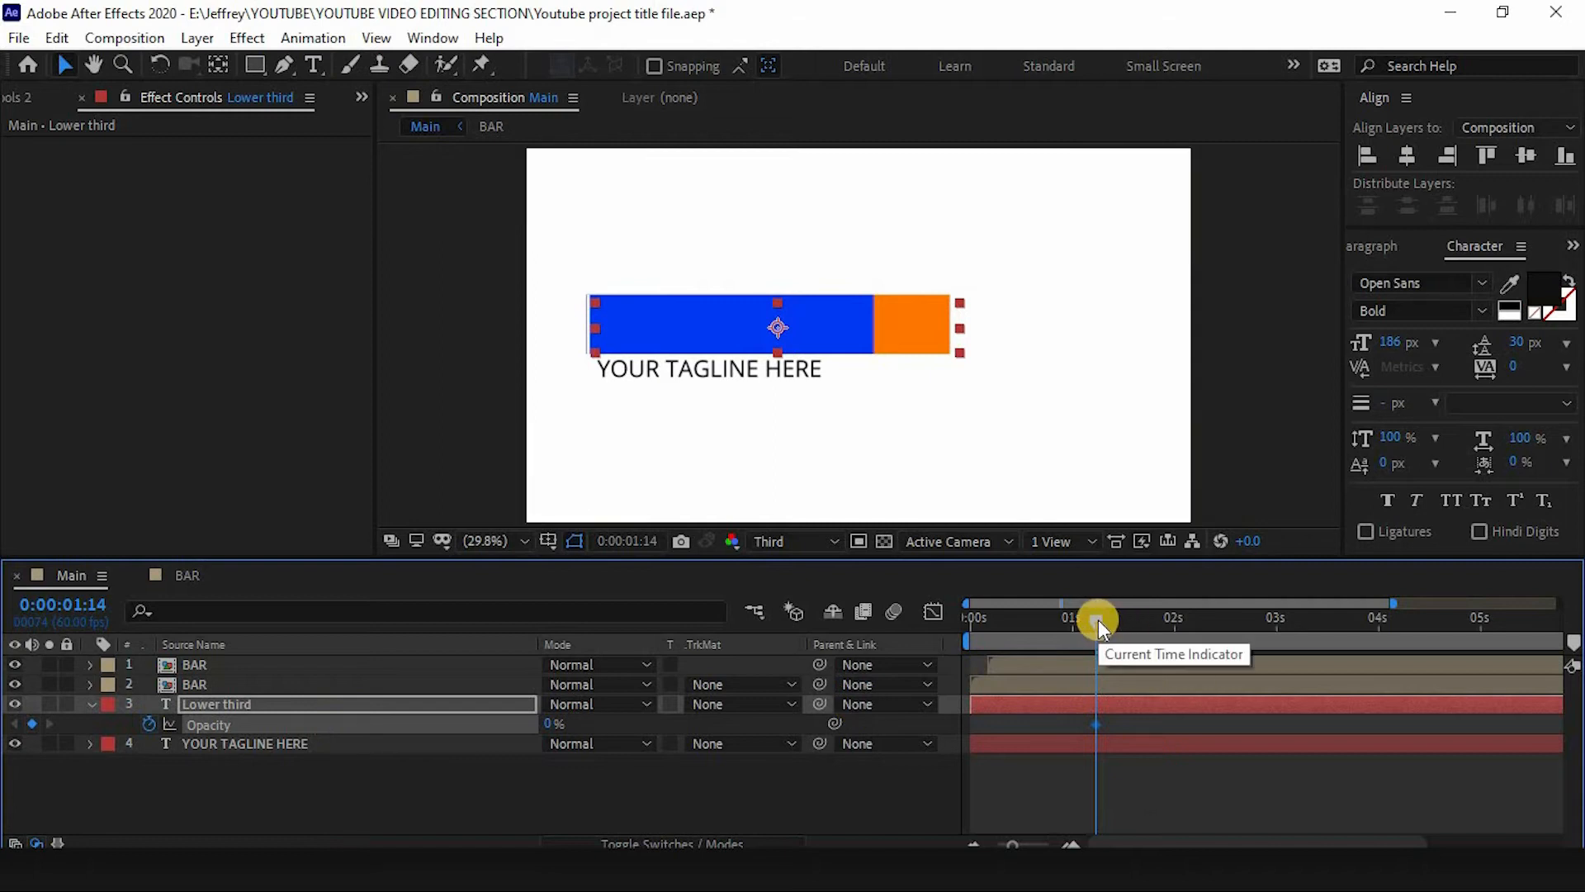
Add a second opacity keyframe of 100% to the Lower third text layer at 0:00:01:15.
{"action": "left_click_drag", "start_coordinate": [1098, 619], "coordinate": [1098, 619]}
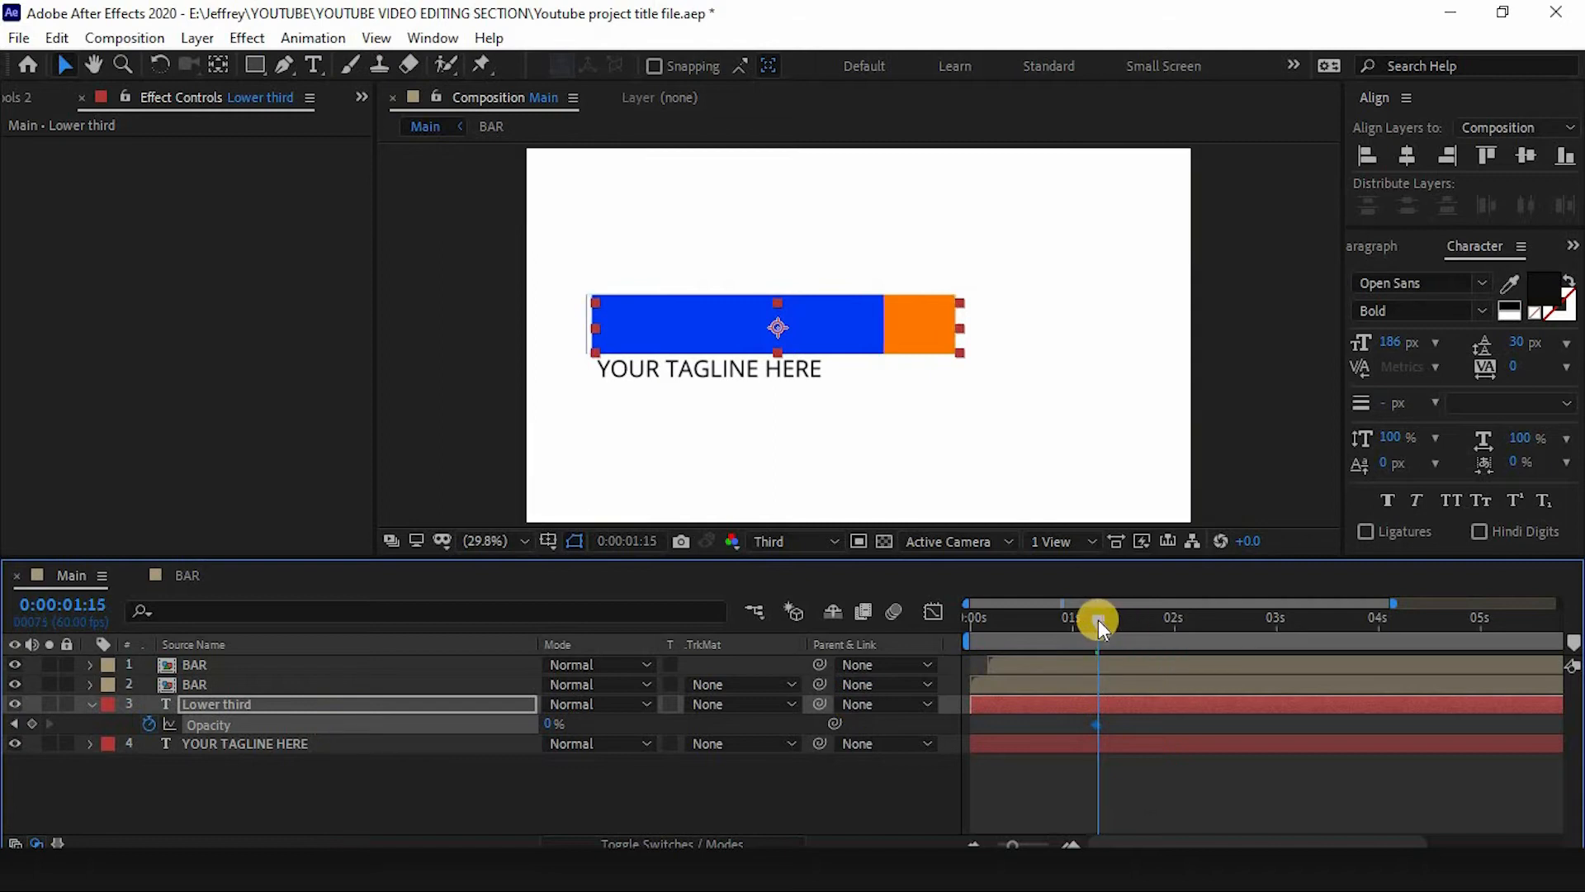
{"action": "left_click", "coordinate": [33, 724]}
{"action": "left_click_drag", "start_coordinate": [546, 722], "coordinate": [968, 715]}
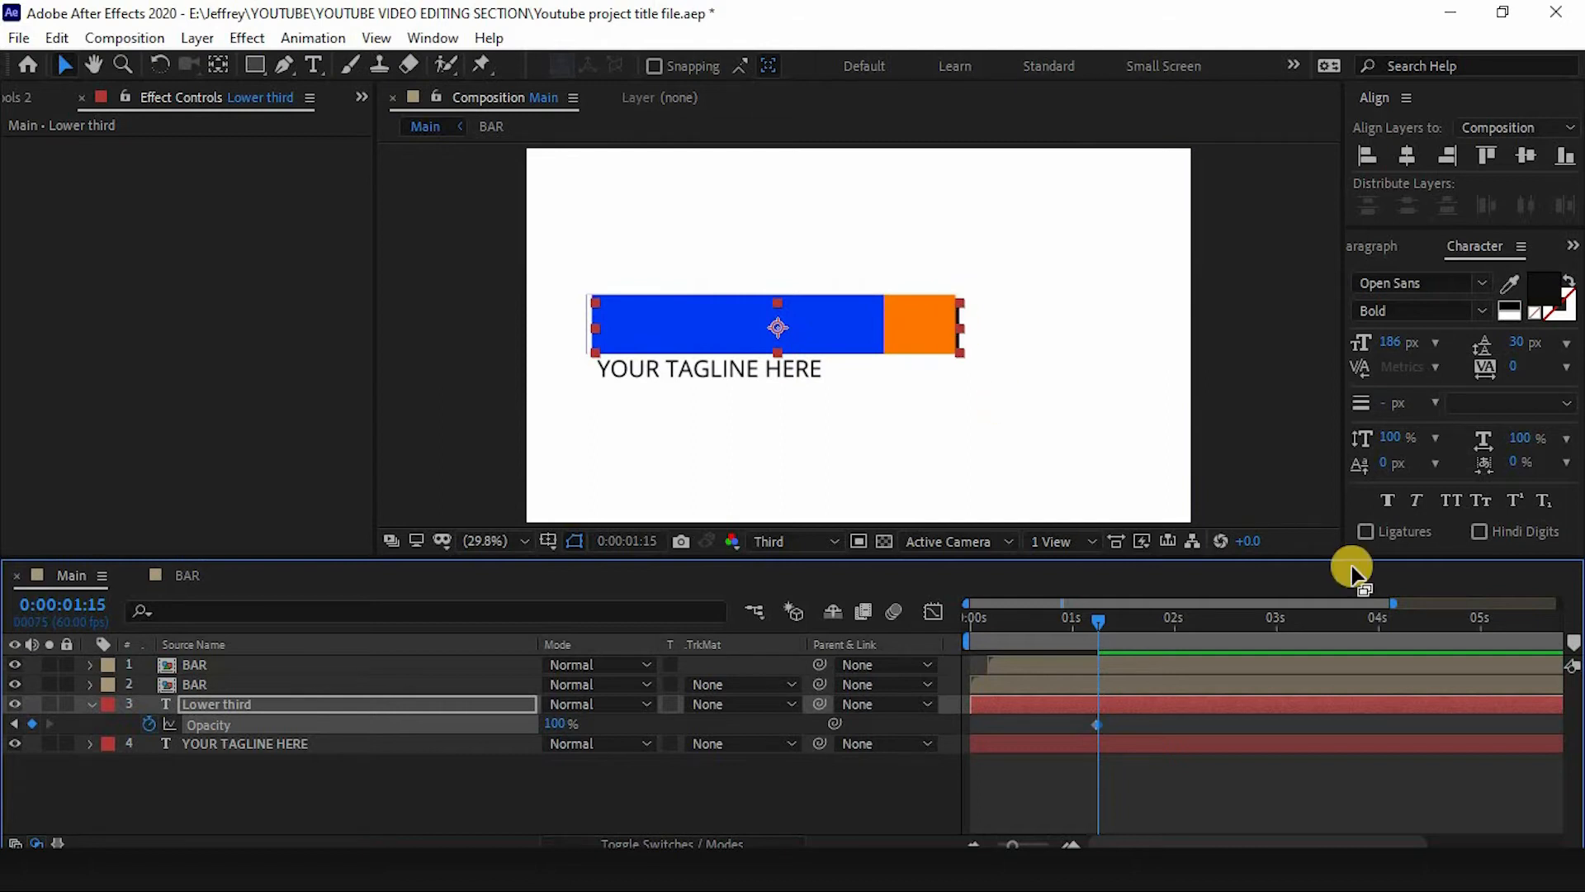
Move the Lower third layer's 100% opacity keyframe slightly later in time and preview the text reveal from the start.
{"action": "left_click_drag", "start_coordinate": [1394, 603], "coordinate": [1096, 603]}
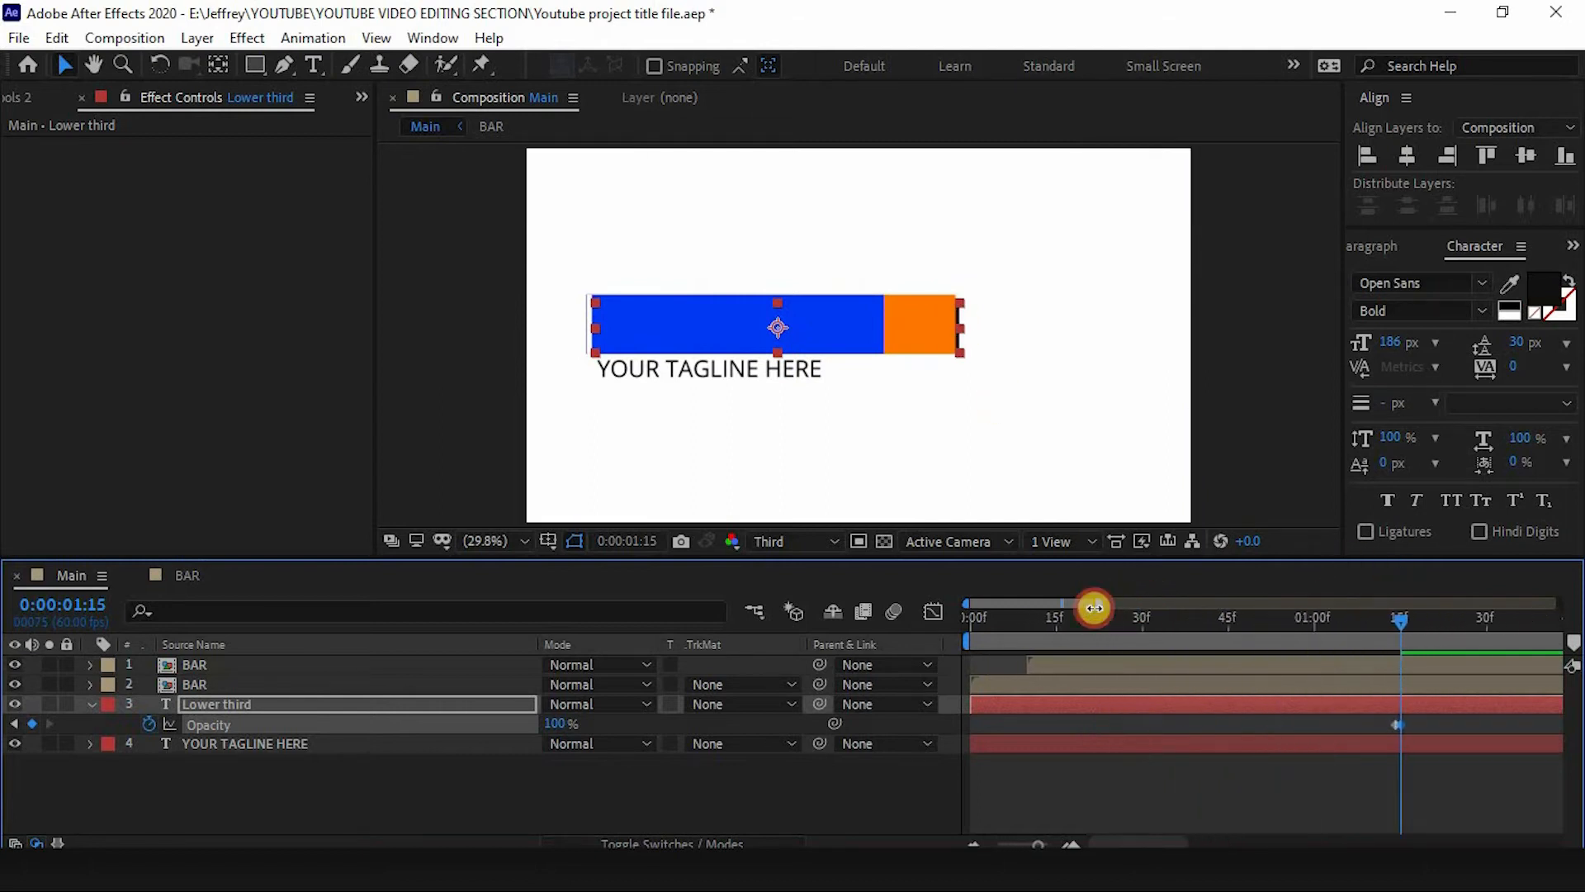
{"action": "left_click_drag", "start_coordinate": [1121, 842], "coordinate": [1160, 842]}
{"action": "left_click", "coordinate": [1173, 724]}
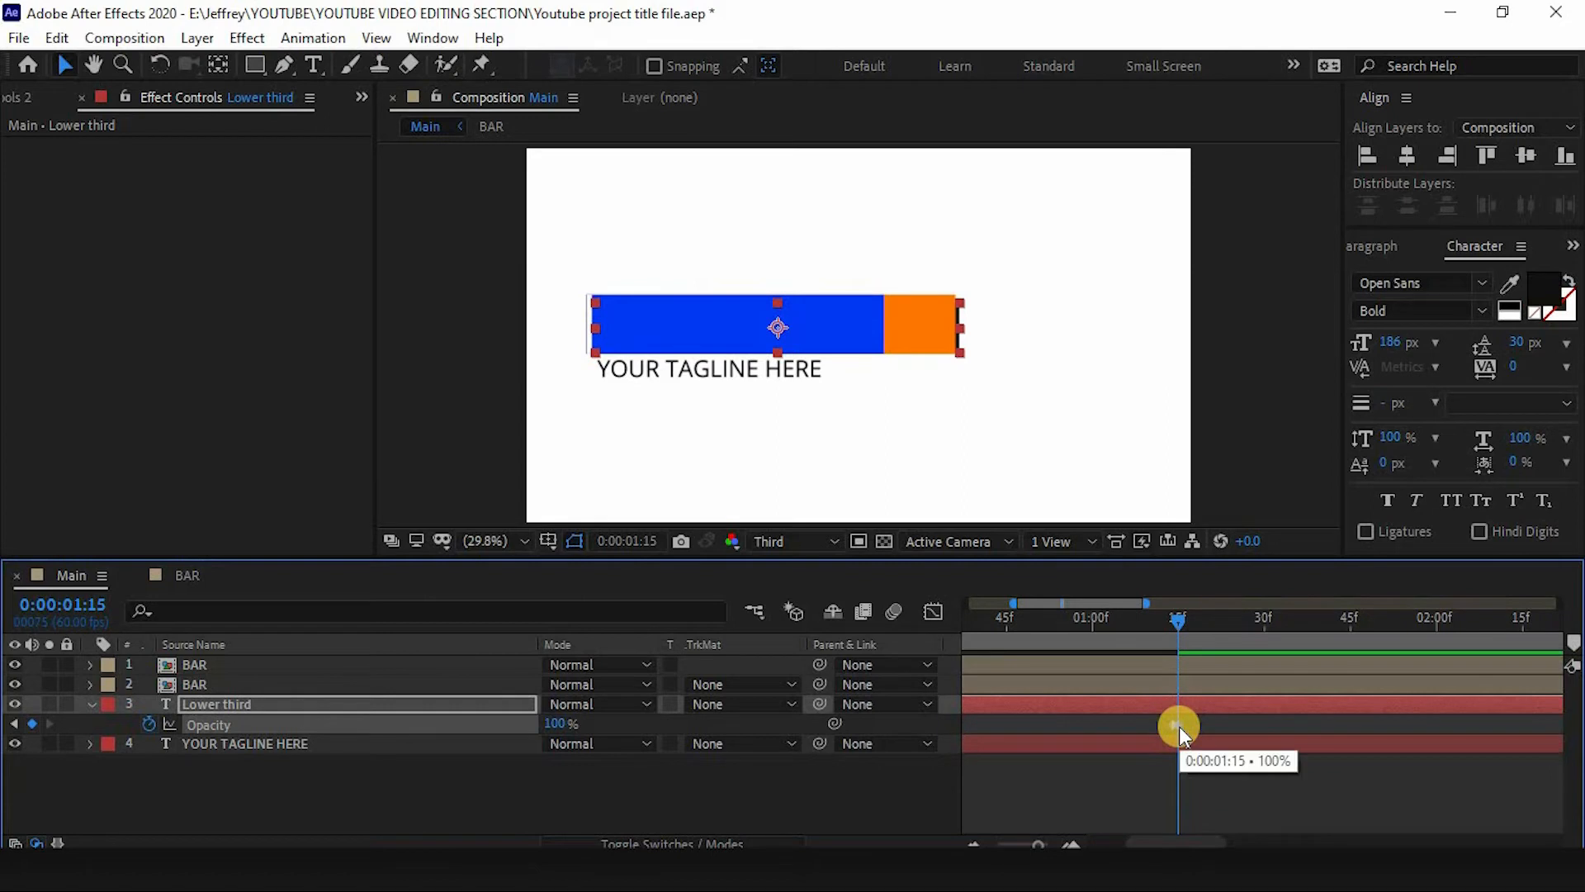
{"action": "key", "text": "Page_Down"}
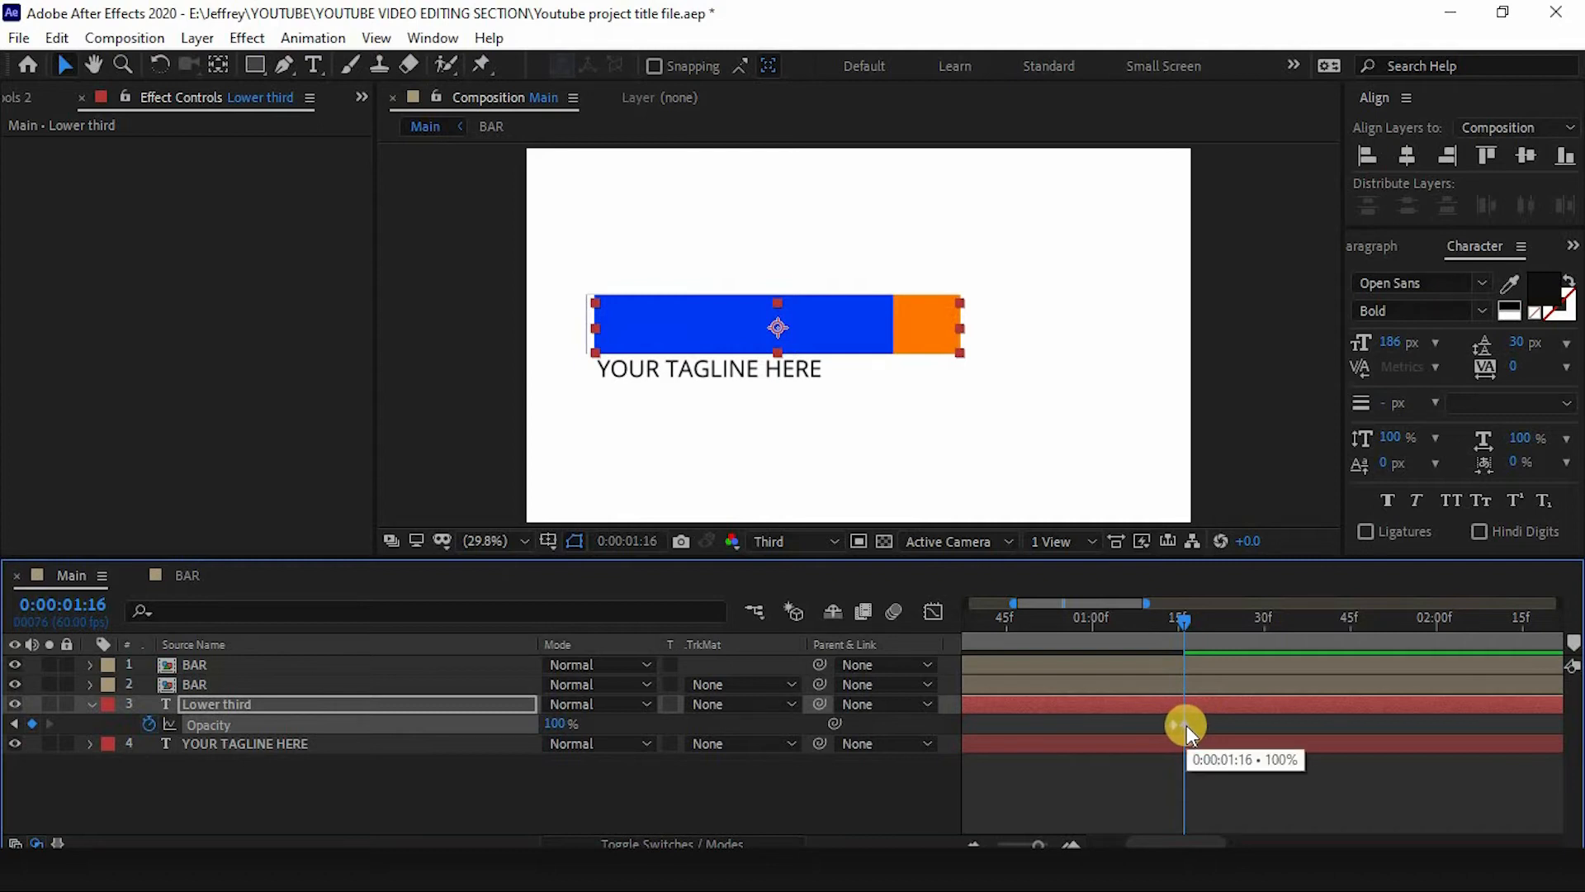
{"action": "left_click_drag", "start_coordinate": [1186, 725], "coordinate": [1190, 725]}
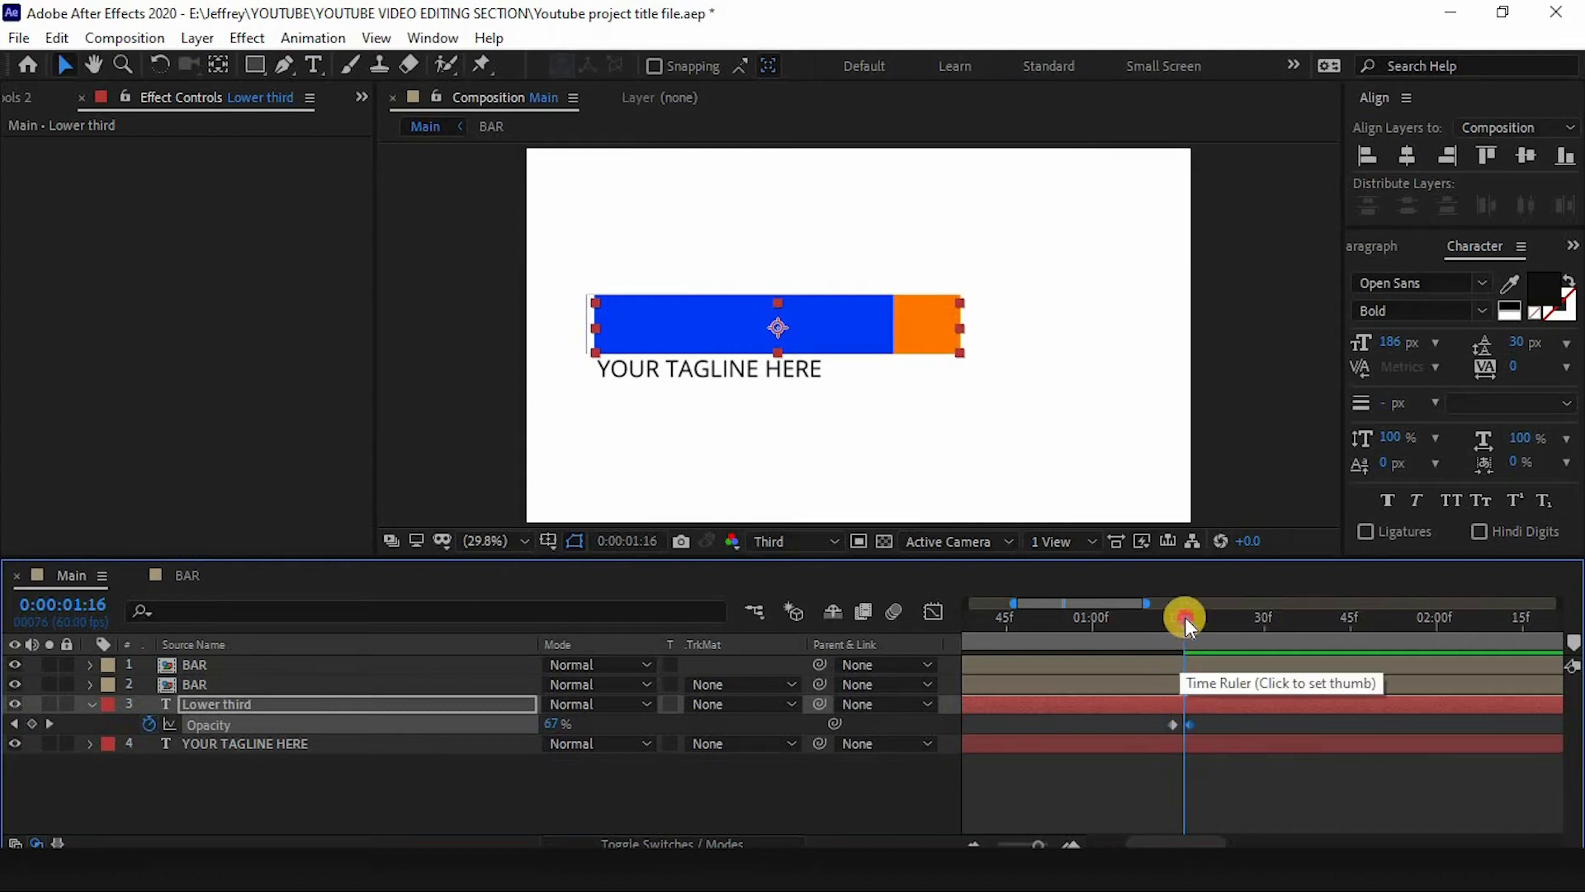
{"action": "left_click_drag", "start_coordinate": [1186, 616], "coordinate": [1201, 617]}
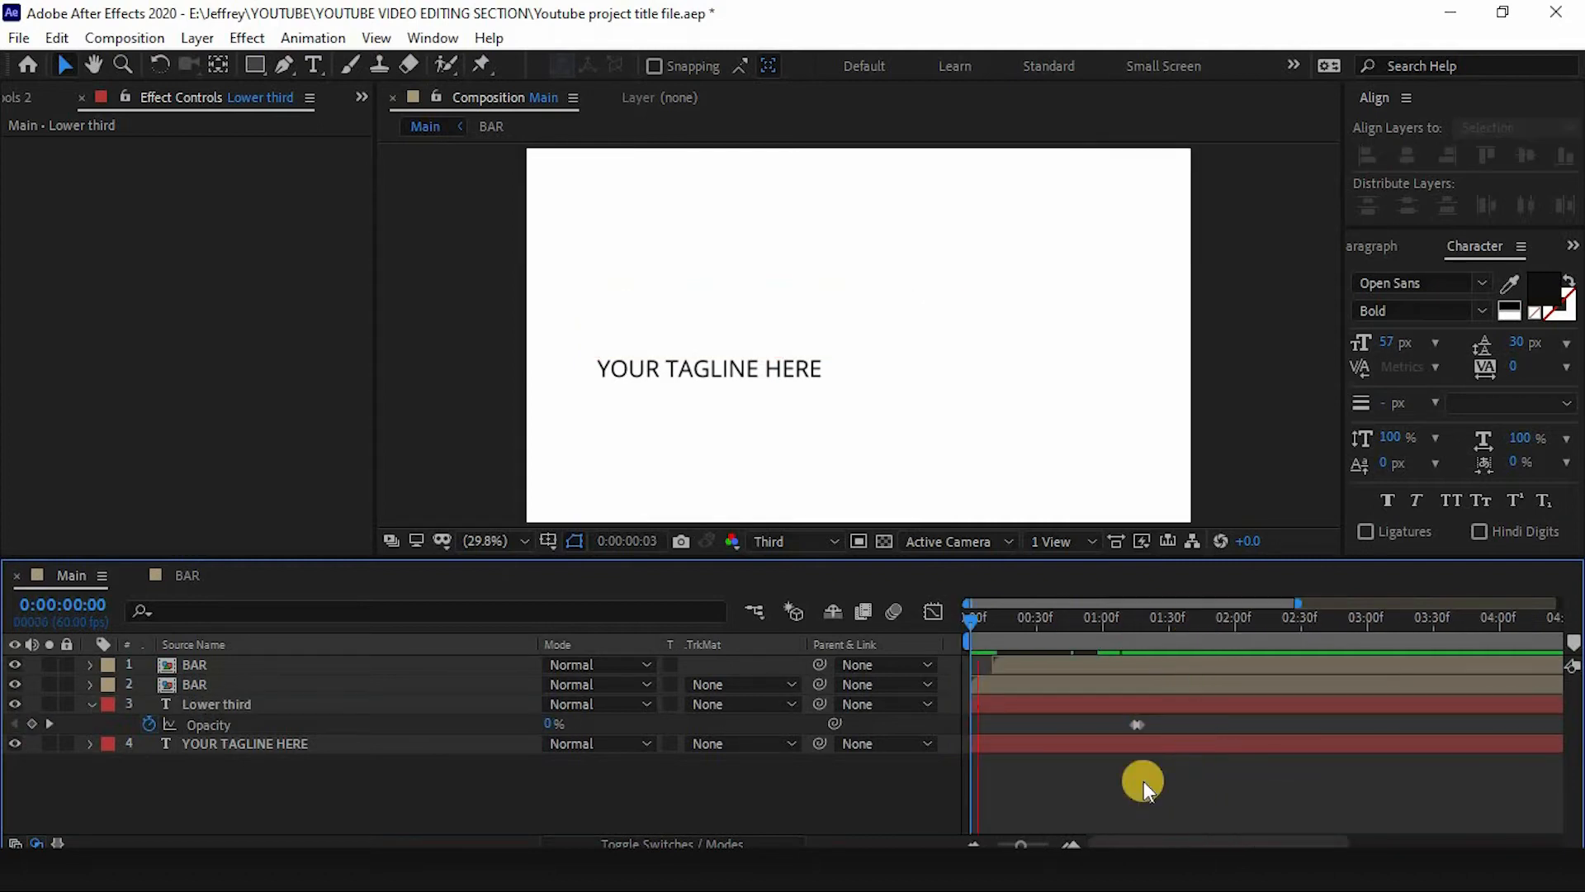
{"action": "key", "text": "space"}
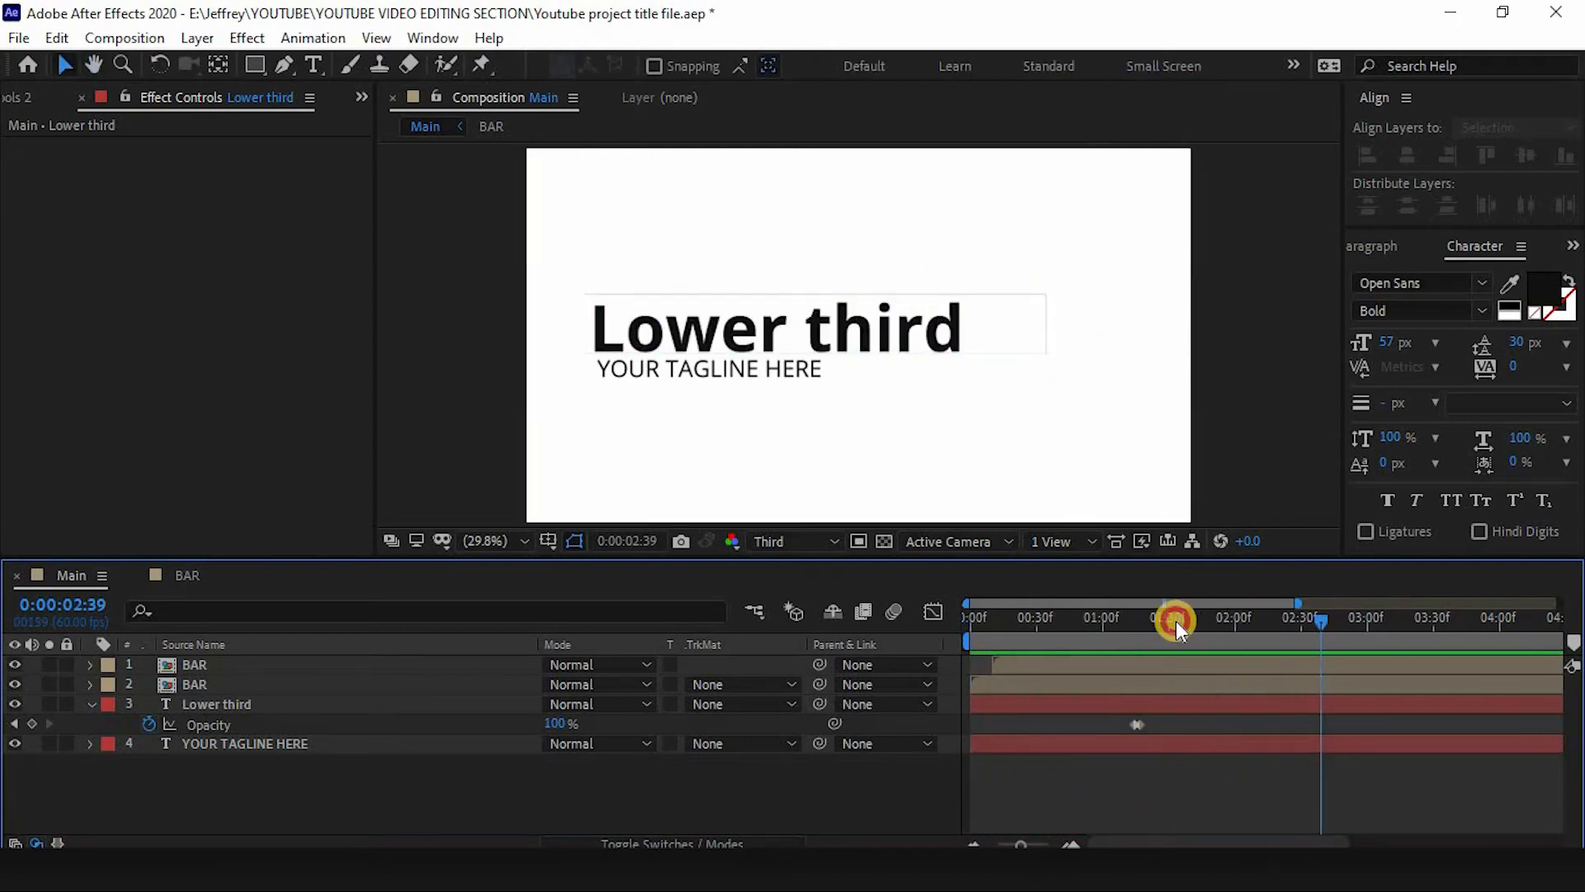
Add a Tracking animator to the Lower third text layer.
{"action": "mouse_move", "coordinate": [1176, 621]}
{"action": "left_mouse_down"}
{"action": "mouse_move", "coordinate": [1107, 624]}
{"action": "mouse_move", "coordinate": [1164, 626]}
{"action": "mouse_move", "coordinate": [1150, 622]}
{"action": "left_mouse_up"}
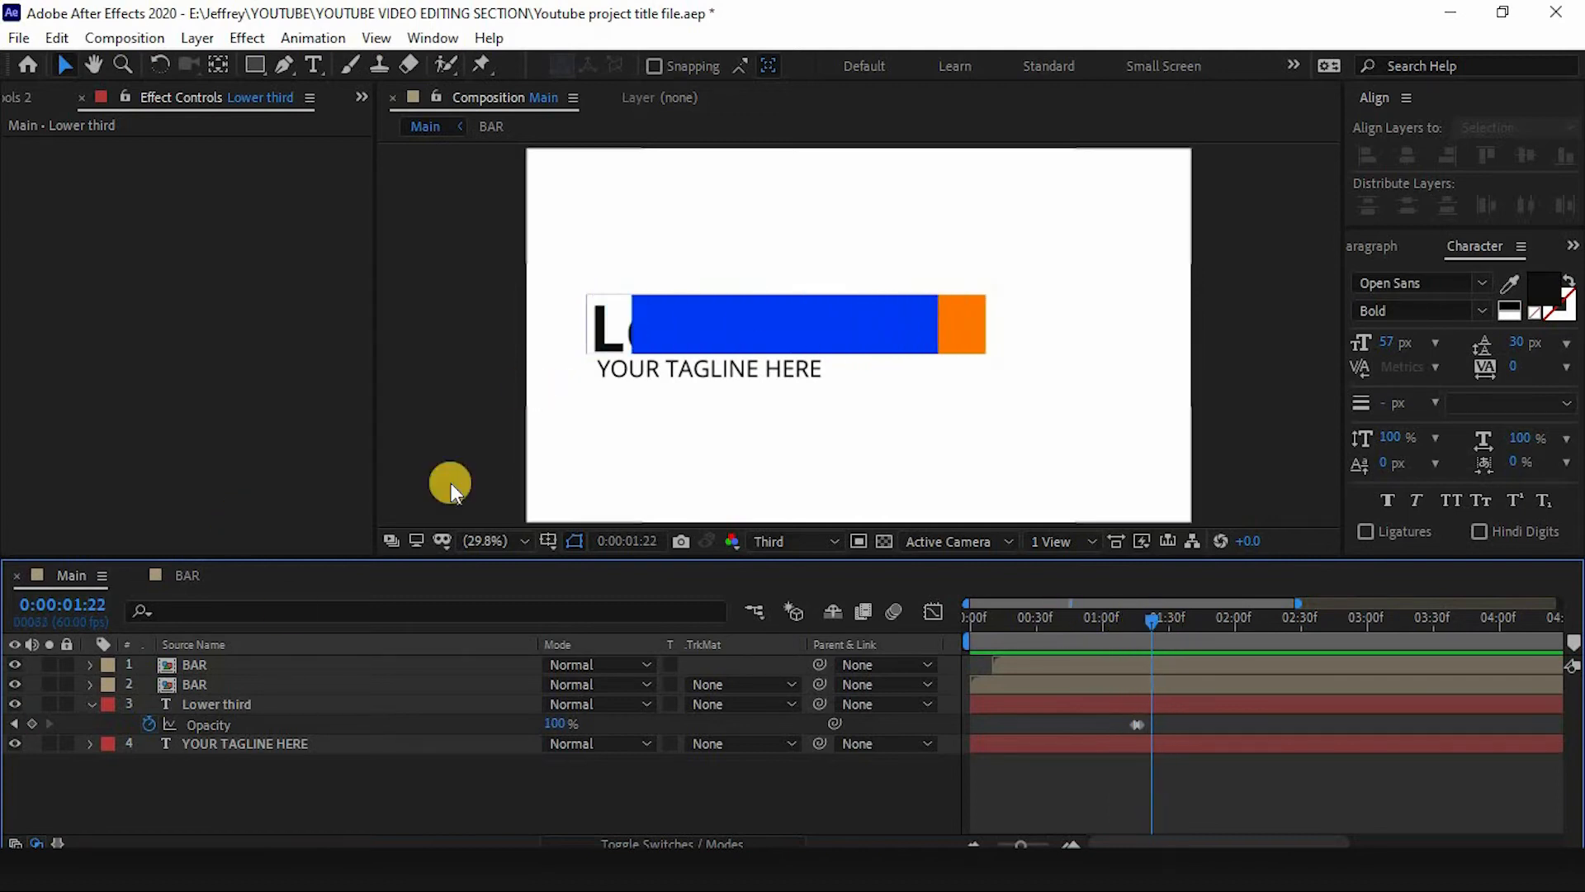
{"action": "left_click", "coordinate": [220, 702]}
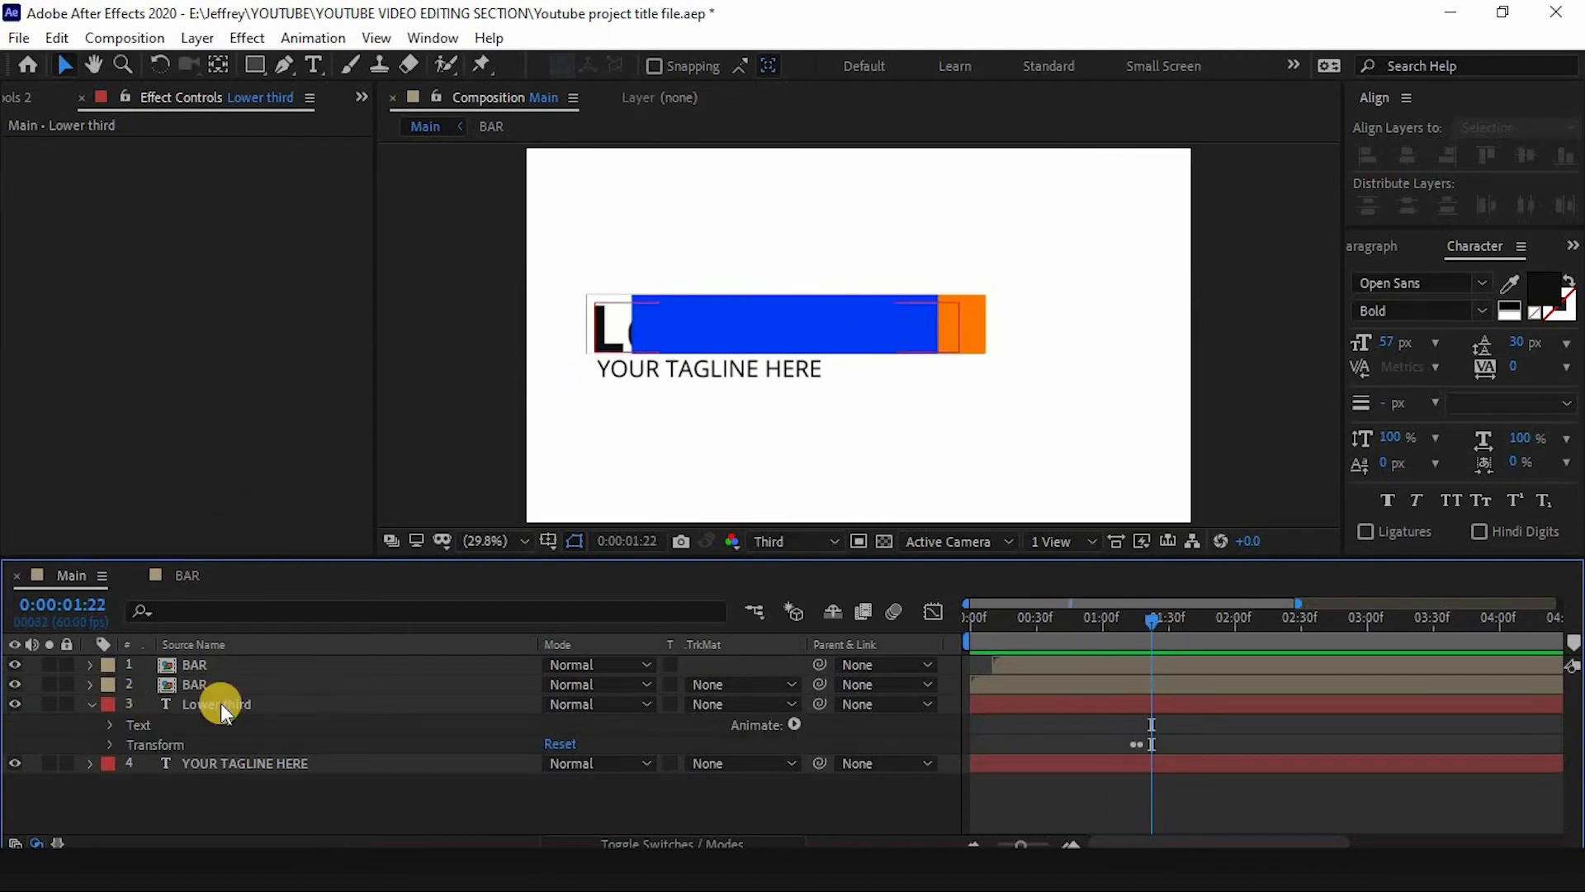
{"action": "left_click", "coordinate": [220, 702]}
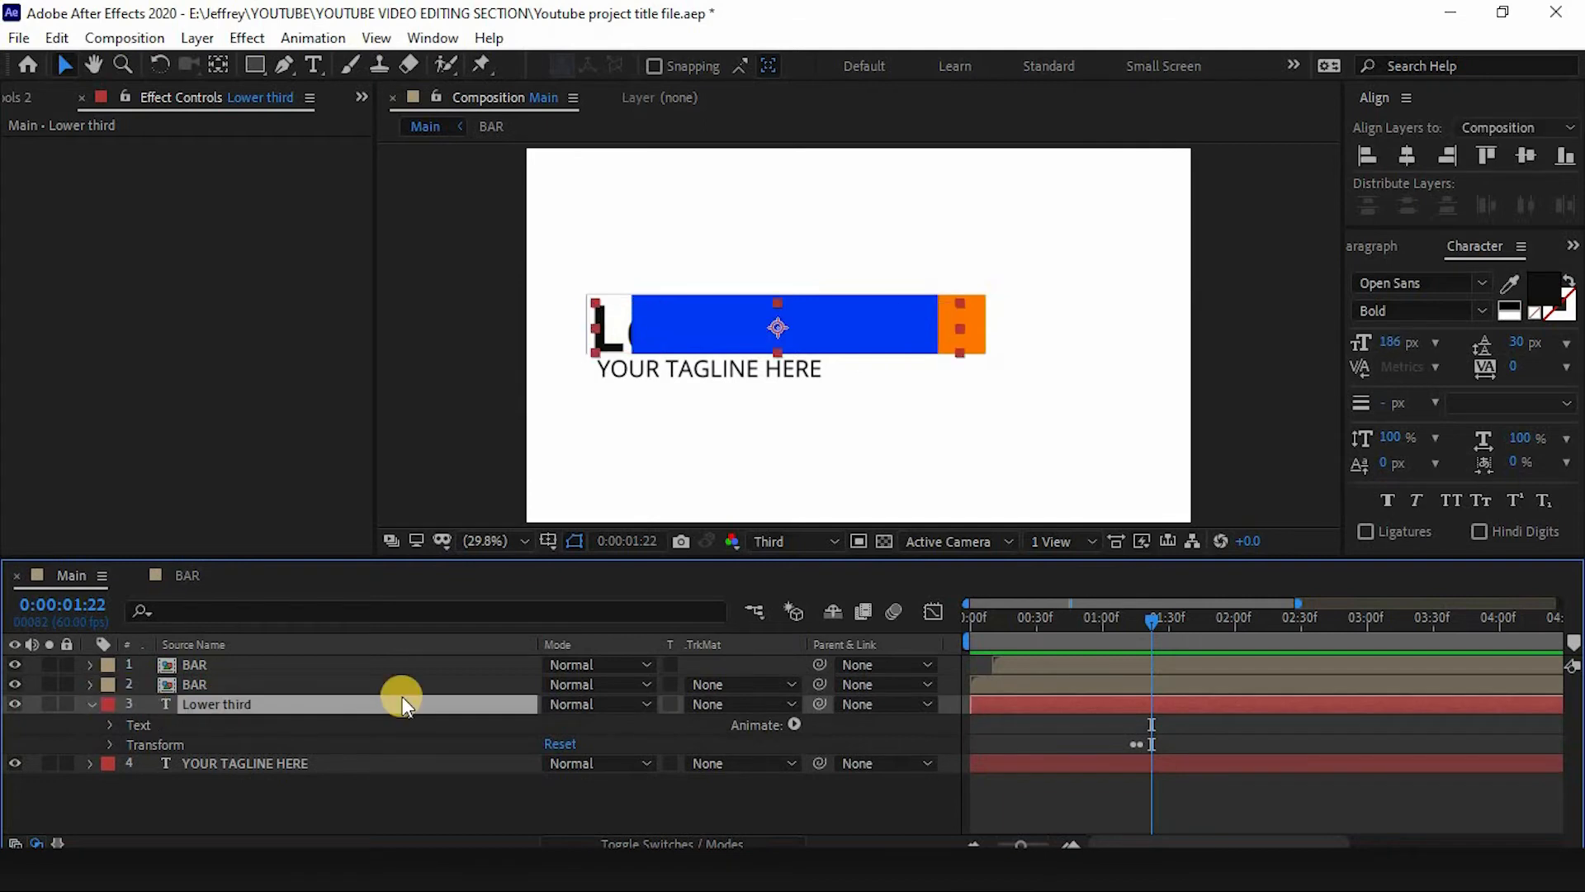
{"action": "left_click", "coordinate": [795, 723]}
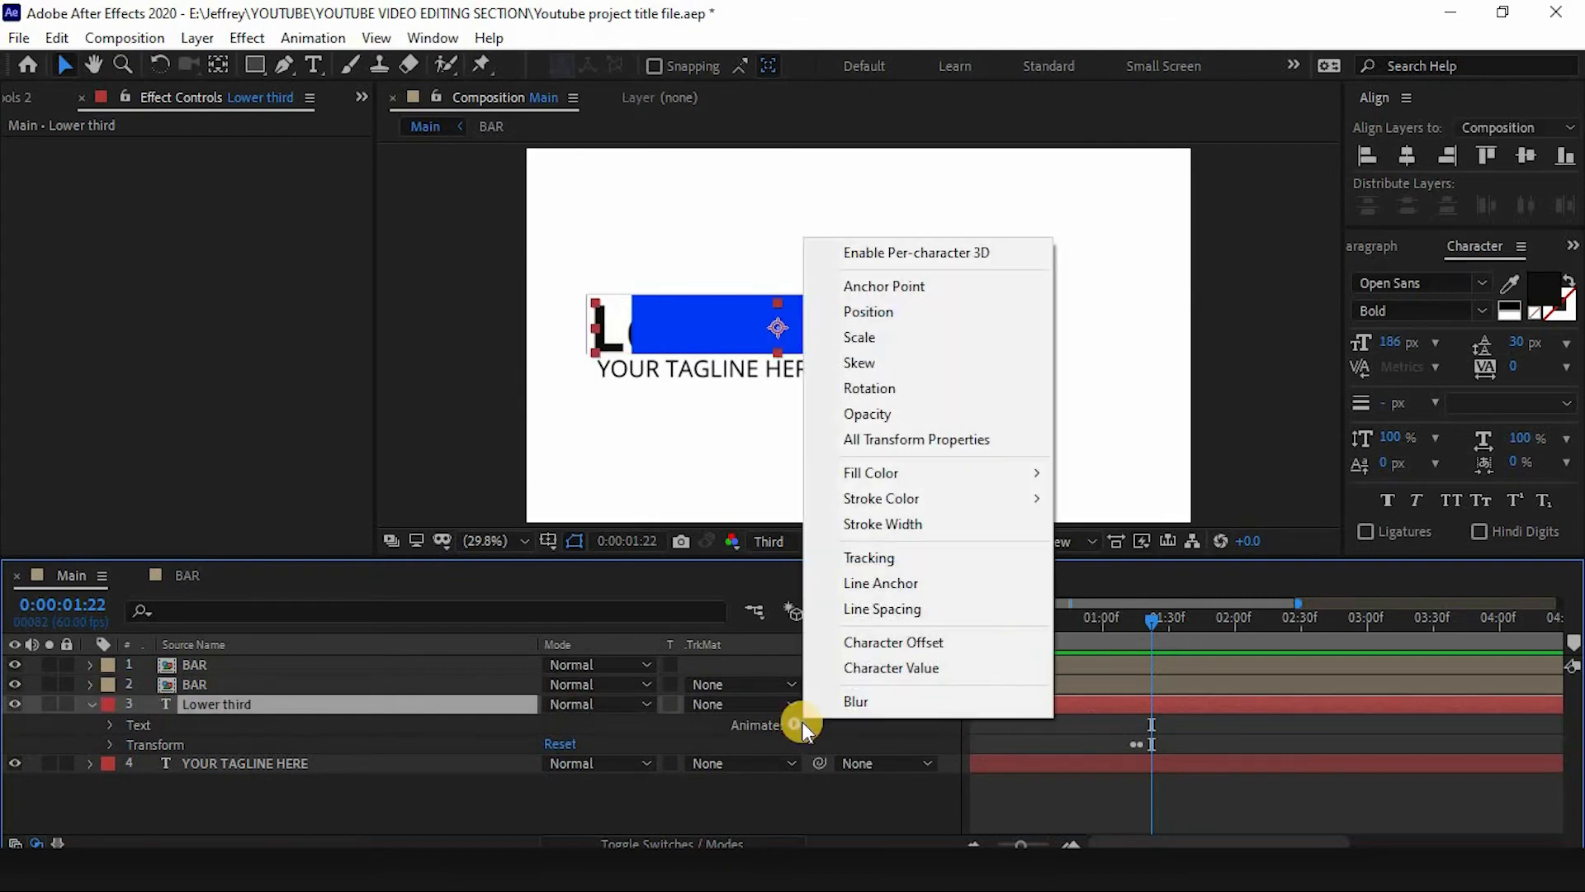
{"action": "left_click", "coordinate": [950, 557]}
{"action": "scroll", "coordinate": [199, 731], "scroll_direction": "down", "scroll_amount": 1}
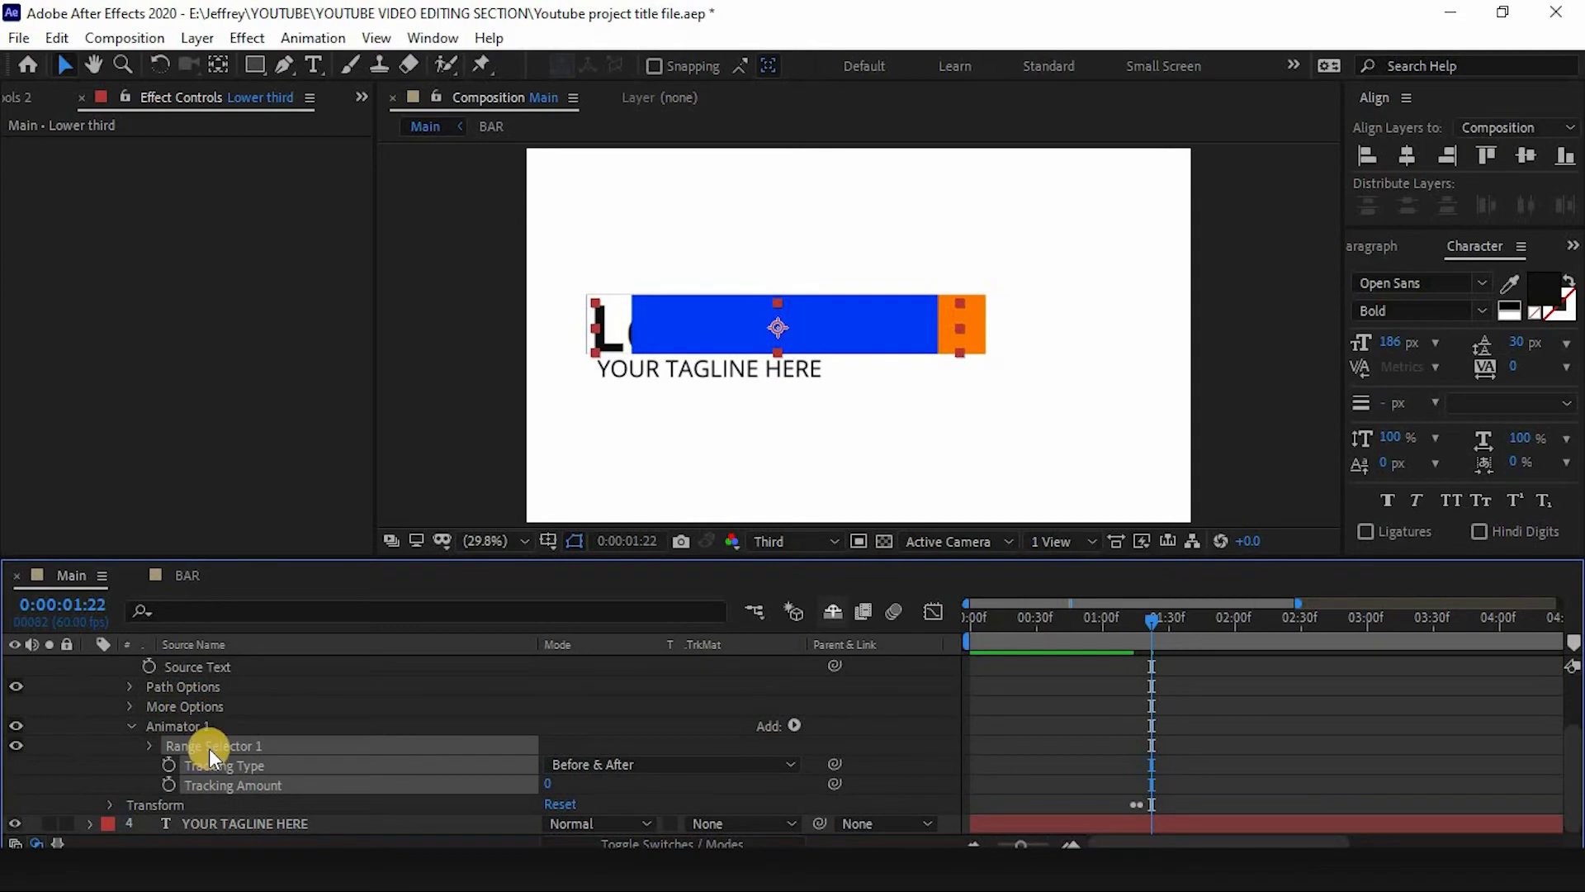
Add a Tracking Amount keyframe of 0 to the Lower third layer at 0:00:01:19.
{"action": "left_click", "coordinate": [616, 781]}
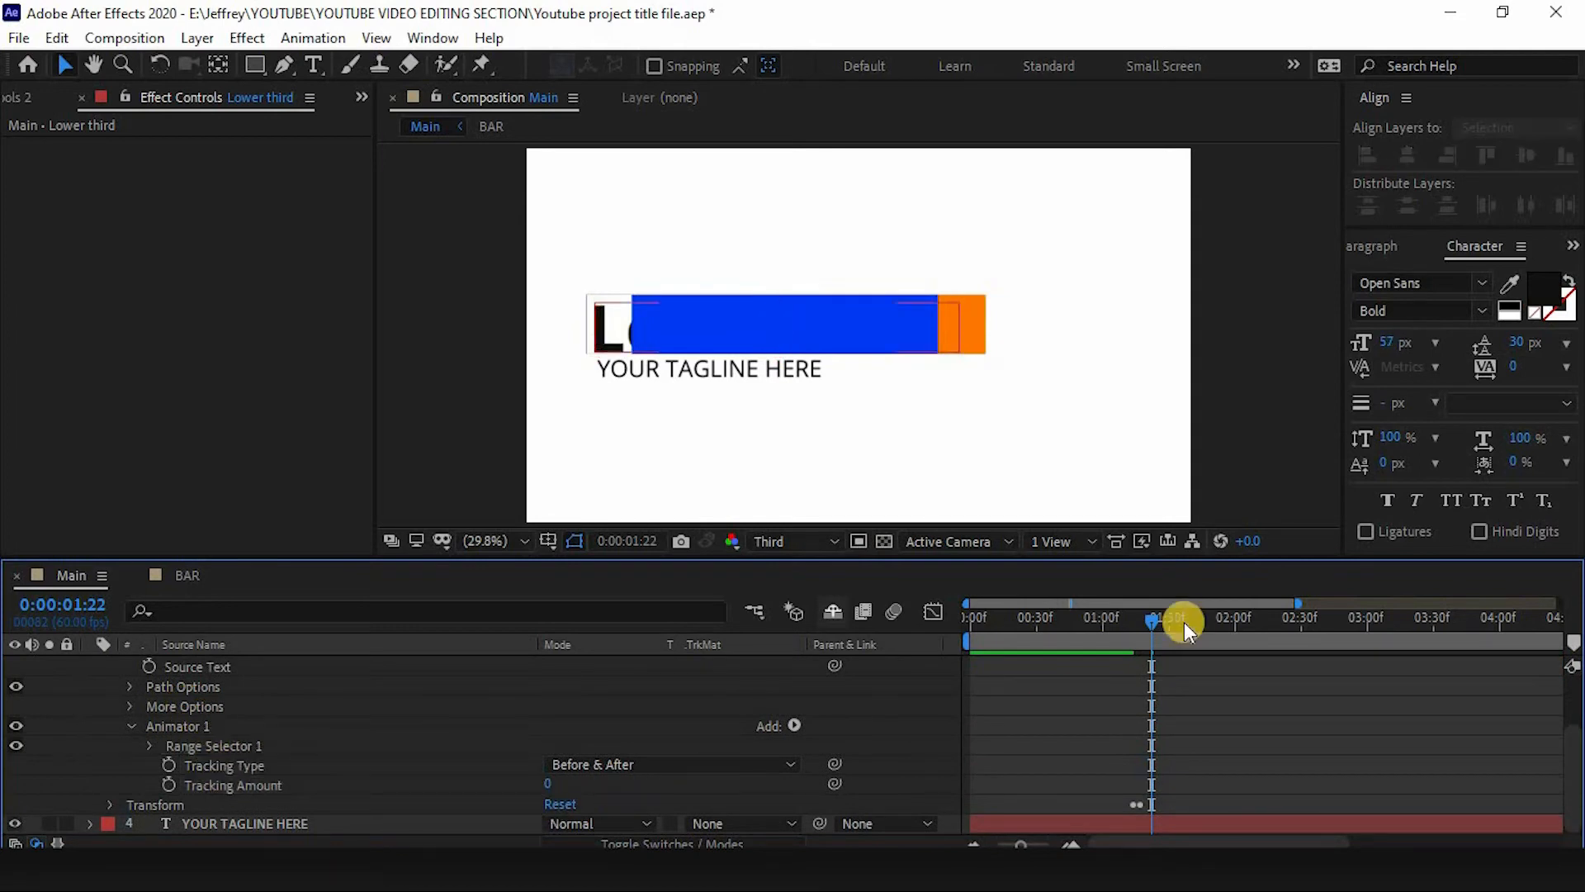
{"action": "left_click_drag", "start_coordinate": [1144, 616], "coordinate": [1142, 616]}
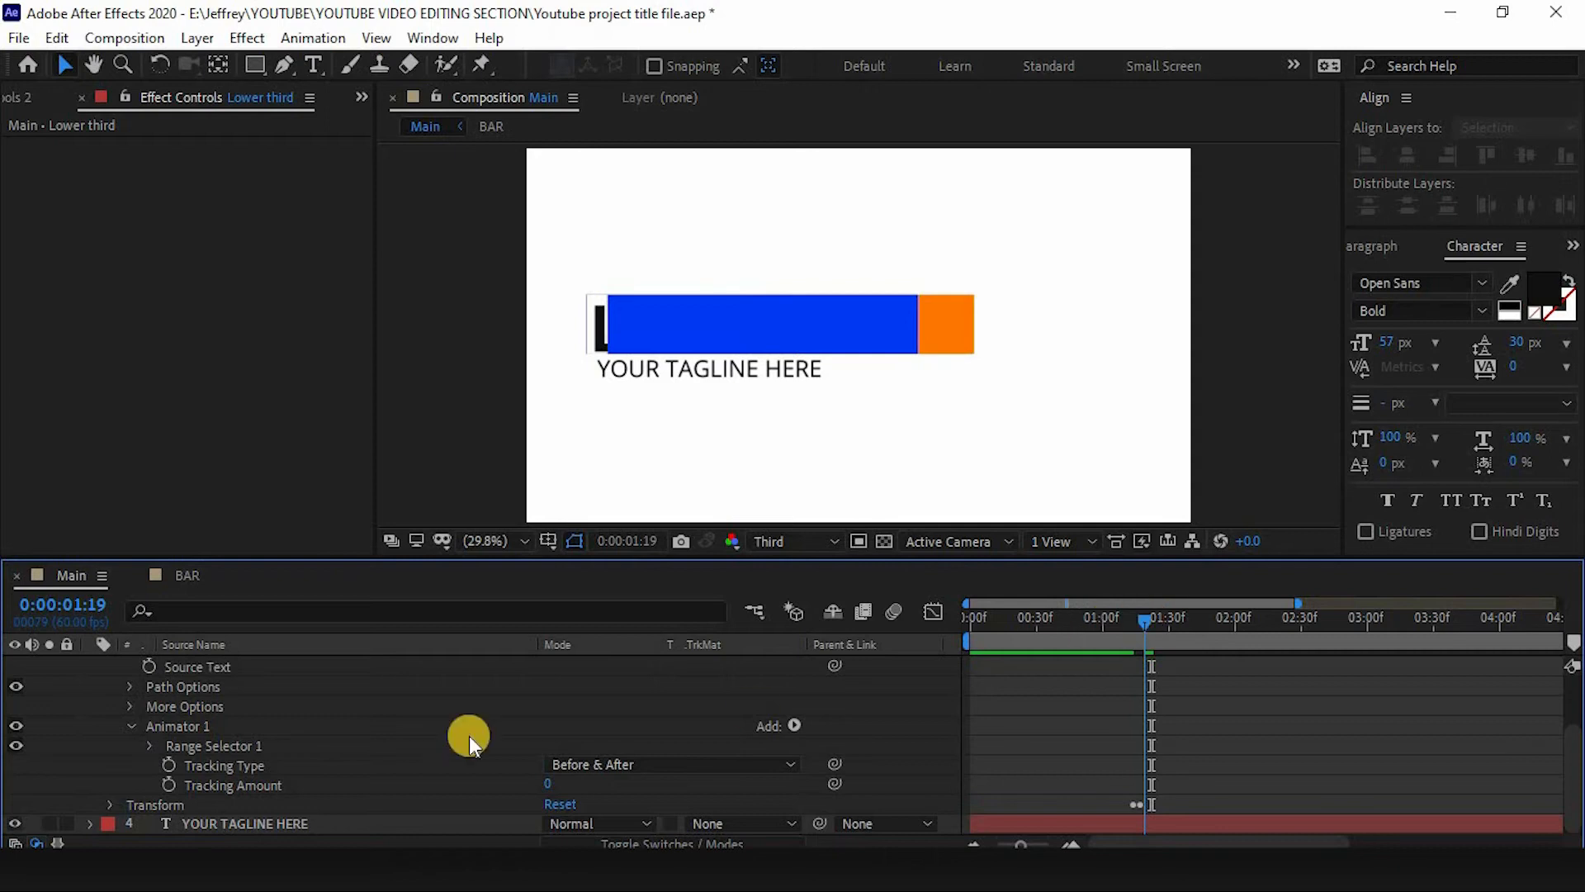
{"action": "left_click", "coordinate": [169, 784]}
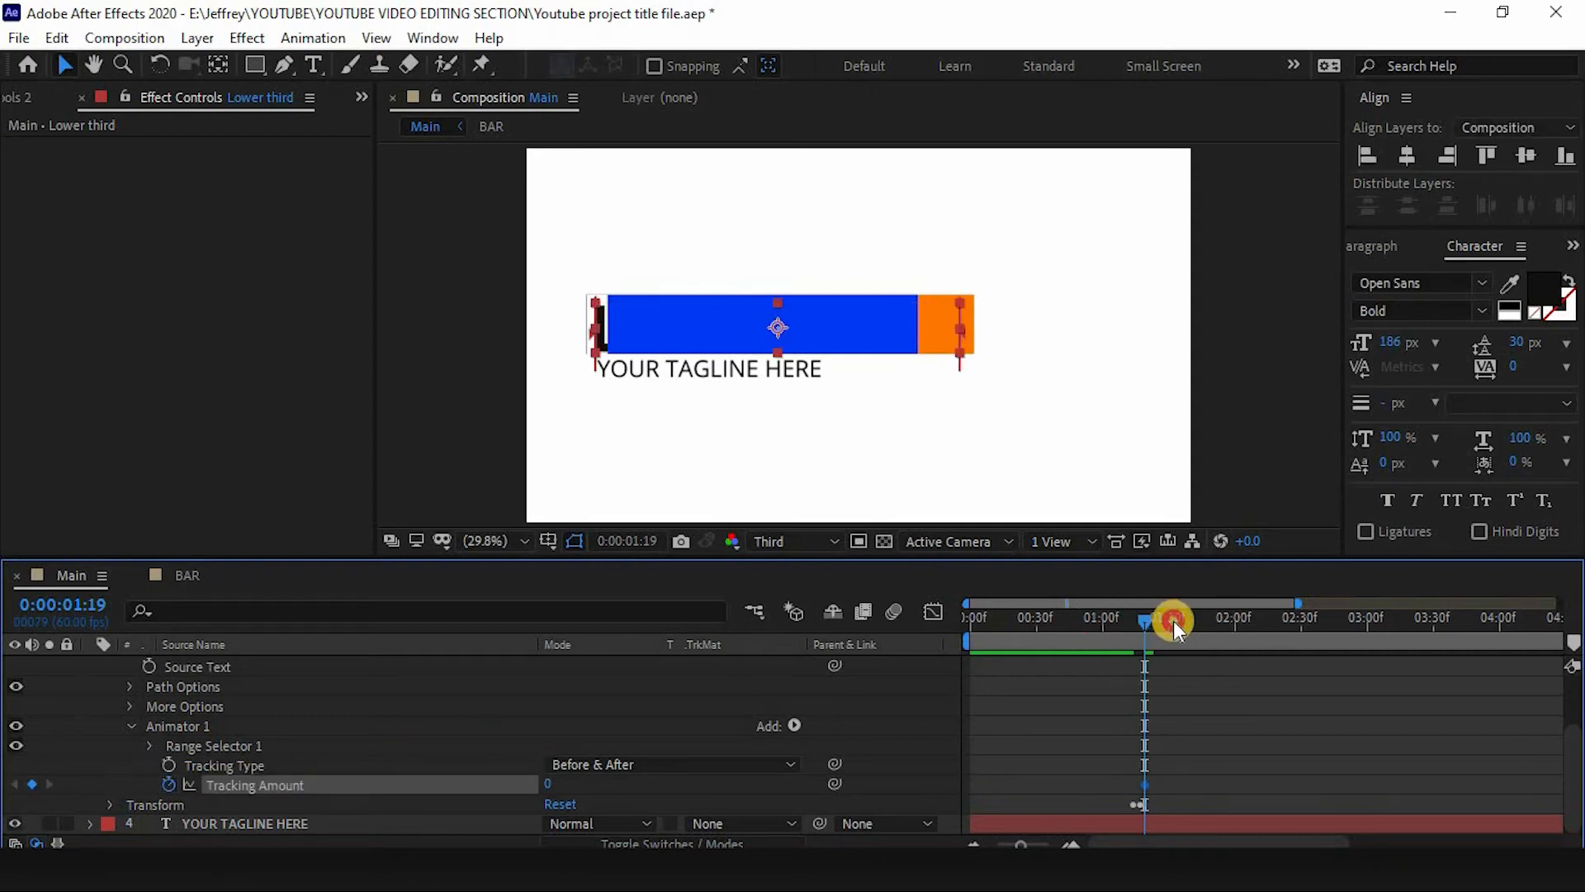
Add a second Tracking Amount keyframe of 10 to the Lower third layer at 0:00:01:48.
{"action": "left_click_drag", "start_coordinate": [1172, 621], "coordinate": [1207, 631]}
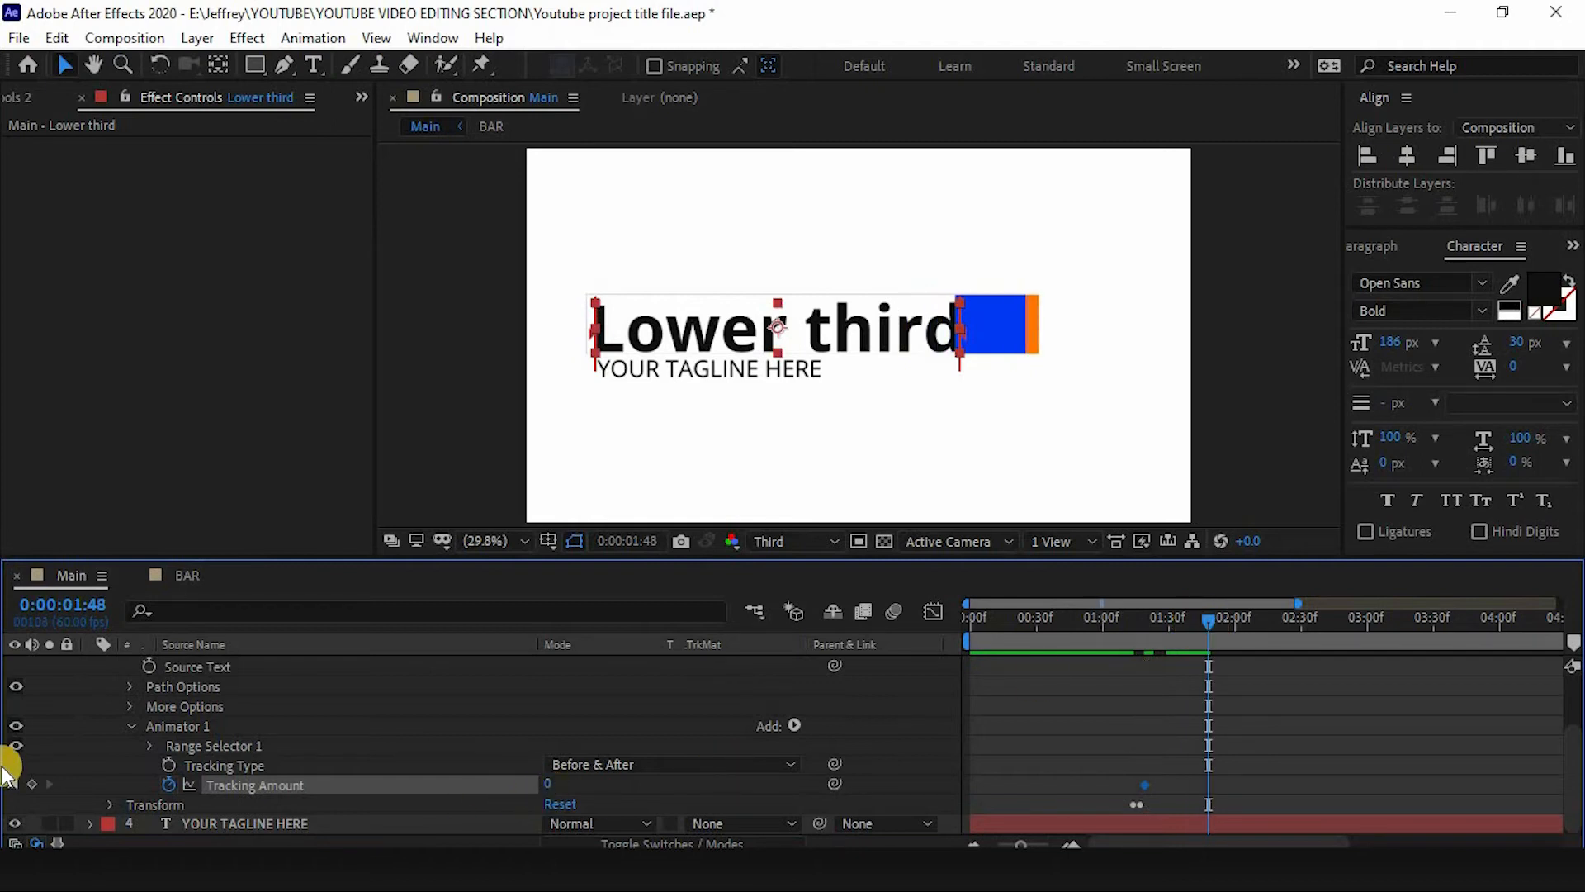
{"action": "left_click", "coordinate": [32, 784]}
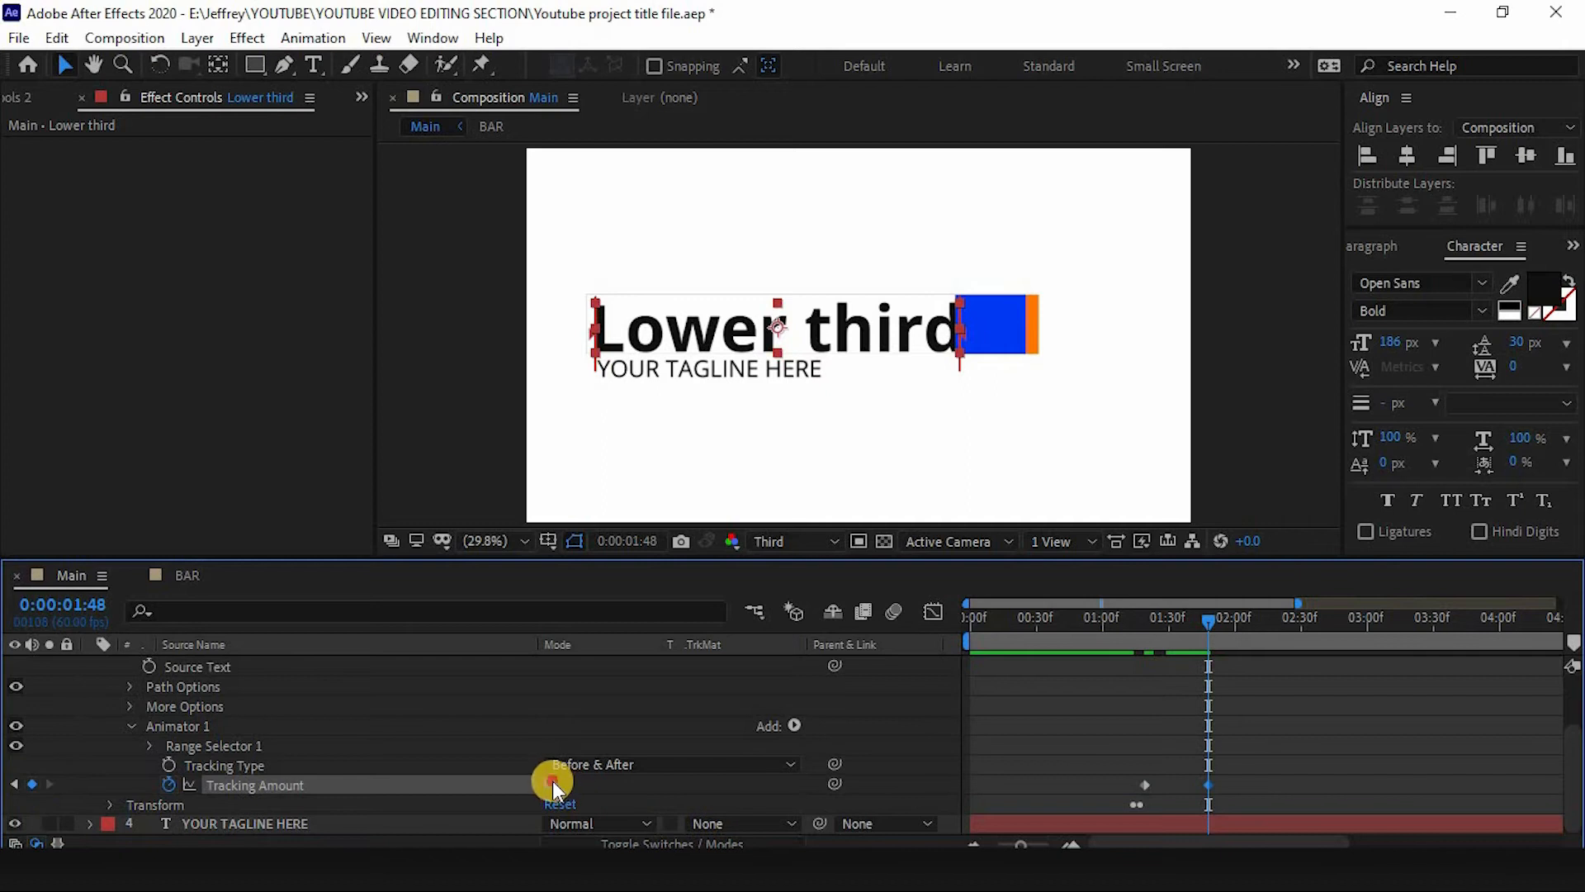
{"action": "left_click", "coordinate": [548, 784]}
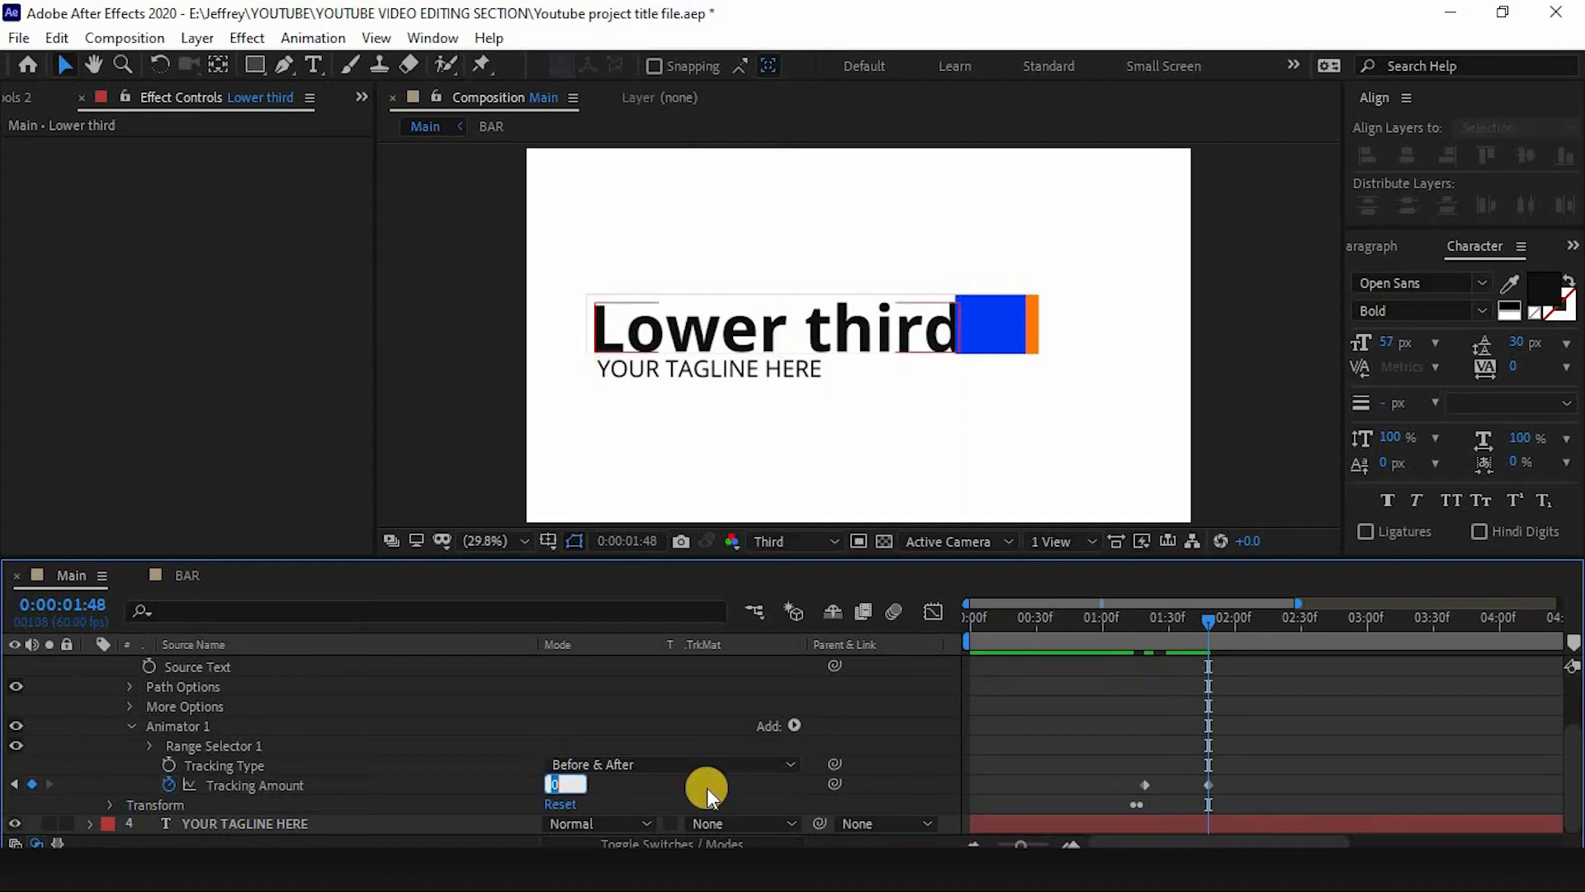
{"action": "type", "text": "10"}
{"action": "left_click", "coordinate": [714, 788]}
Easy Ease both Tracking Amount keyframes, reshape their speed curve to a sharp early peak with a long ease-out, and preview the animation.
{"action": "left_click_drag", "start_coordinate": [1232, 777], "coordinate": [1118, 810]}
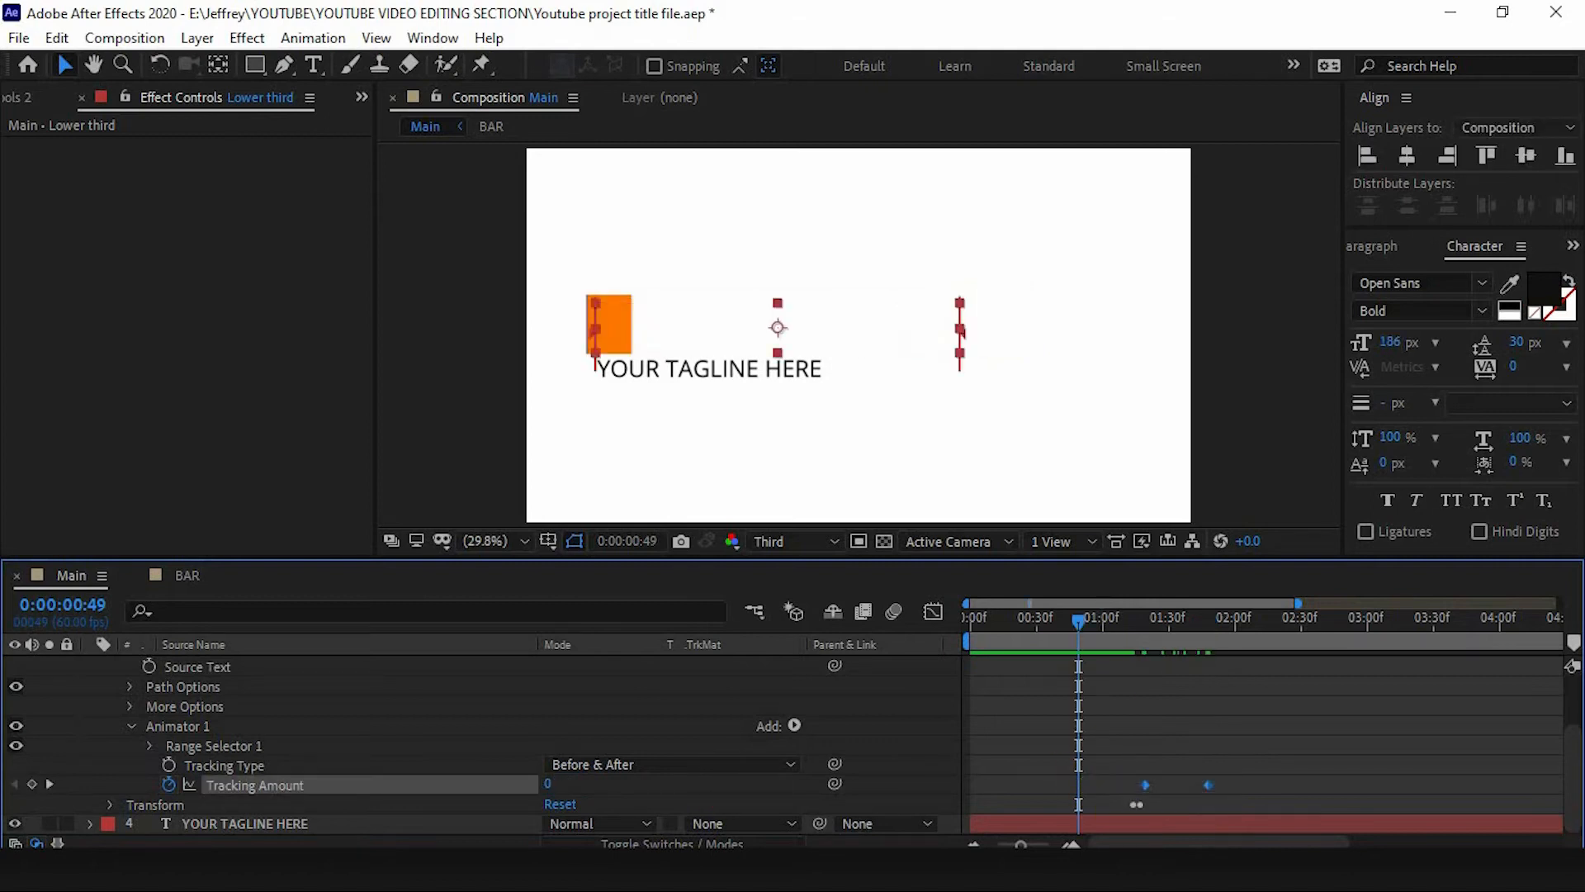
{"action": "left_click", "coordinate": [933, 611]}
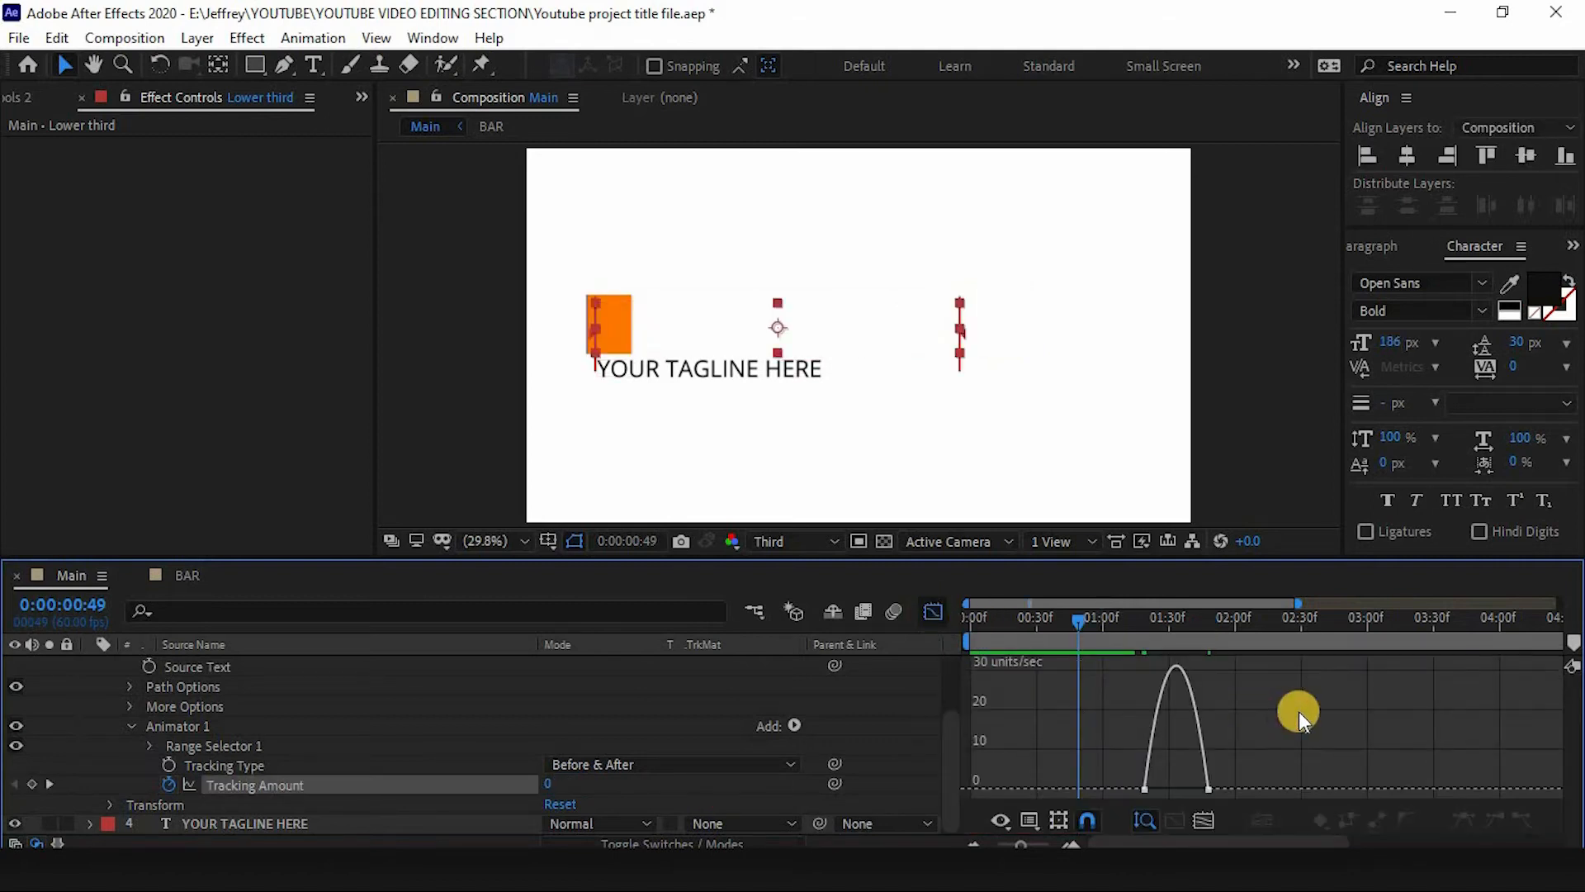
{"action": "left_click_drag", "start_coordinate": [1297, 603], "coordinate": [1147, 707]}
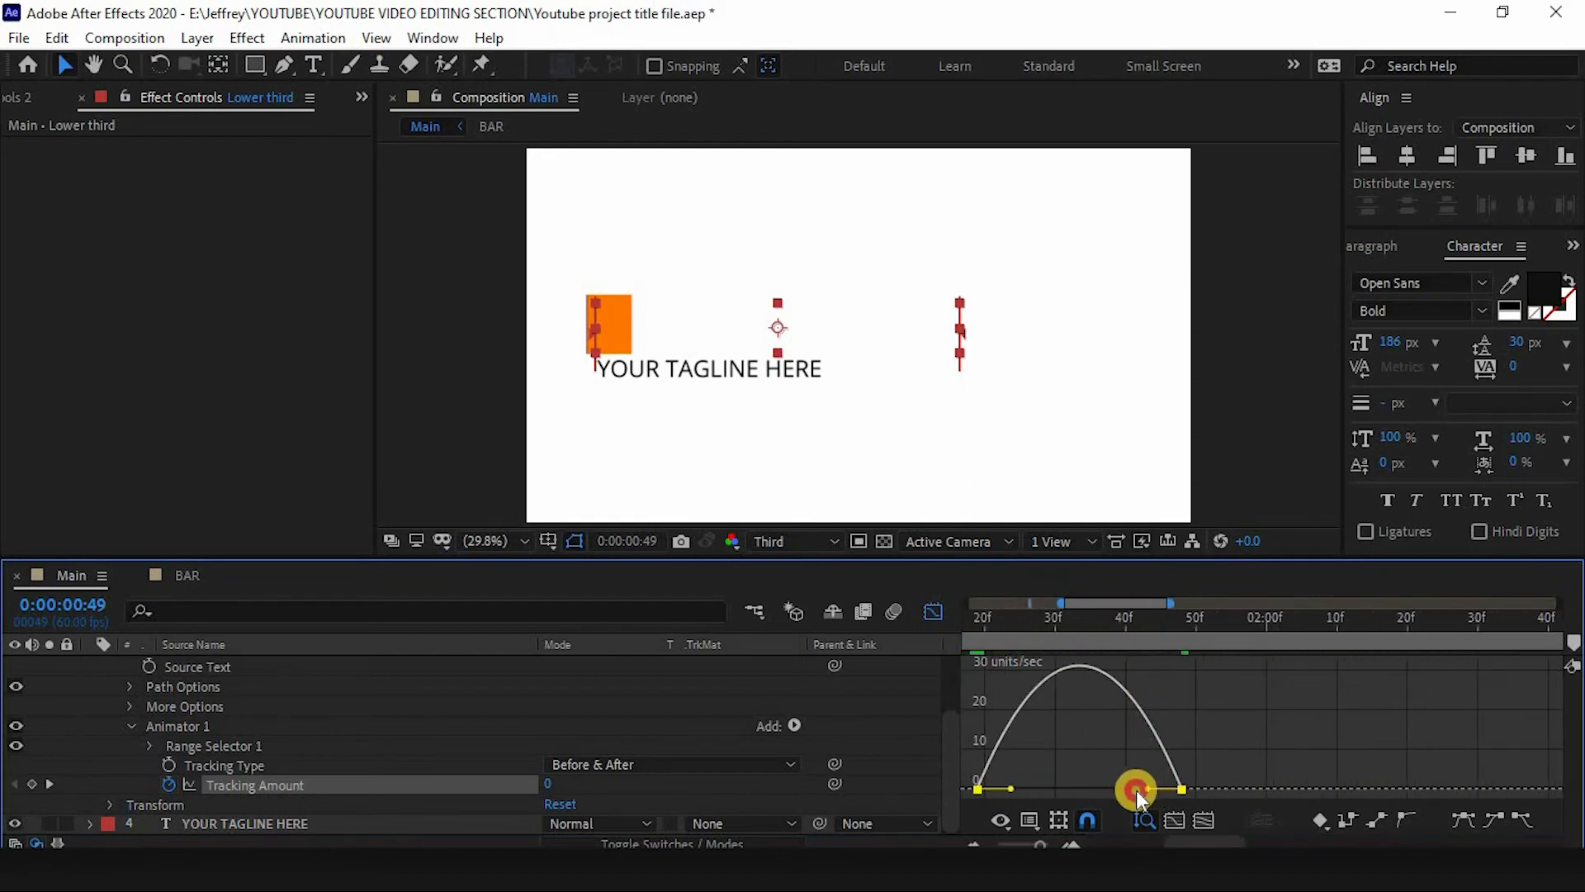
{"action": "left_click_drag", "start_coordinate": [1141, 790], "coordinate": [1029, 792]}
{"action": "left_click_drag", "start_coordinate": [1060, 604], "coordinate": [974, 606]}
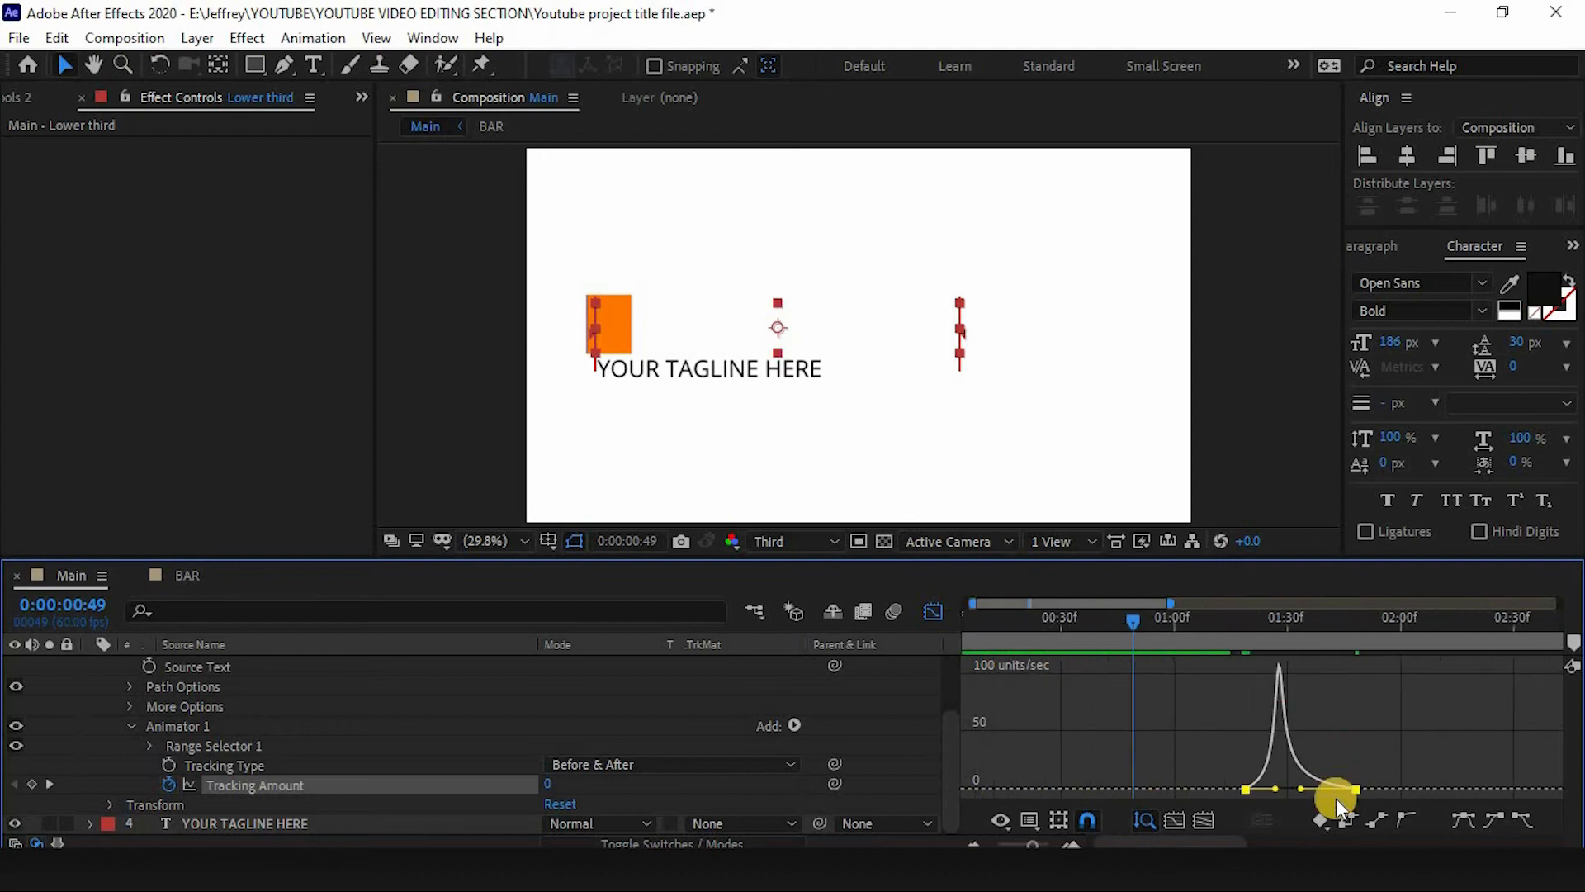
{"action": "left_click_drag", "start_coordinate": [1274, 794], "coordinate": [1238, 788]}
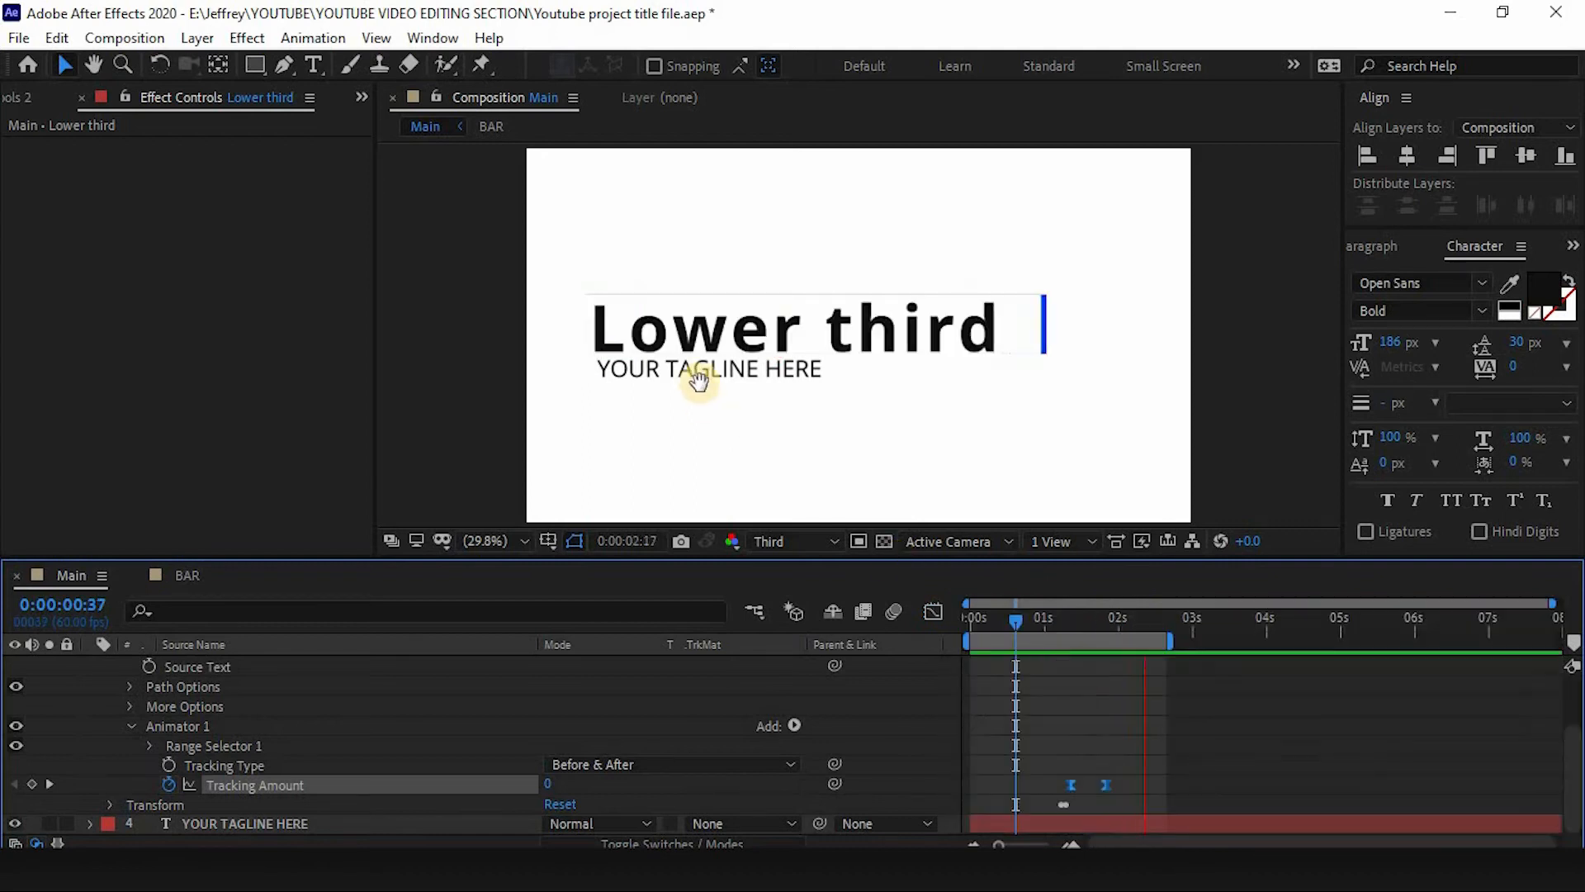
{"action": "key", "text": "space"}
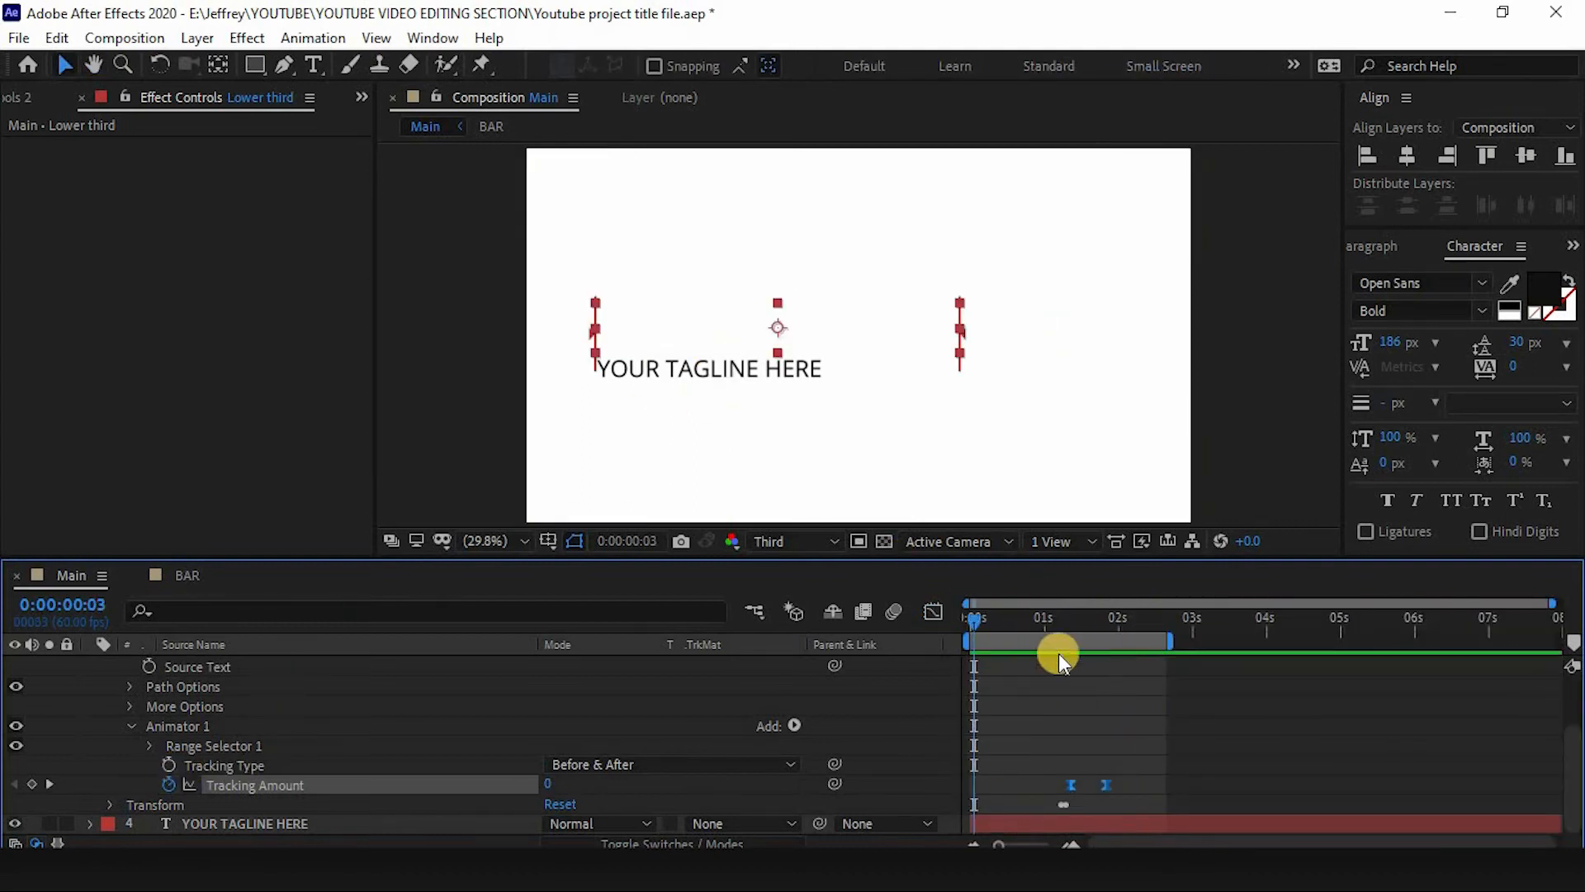
Extend the work area to the end of the 8-second composition and collapse the Lower third layer's properties.
{"action": "left_click_drag", "start_coordinate": [1174, 642], "coordinate": [1556, 643]}
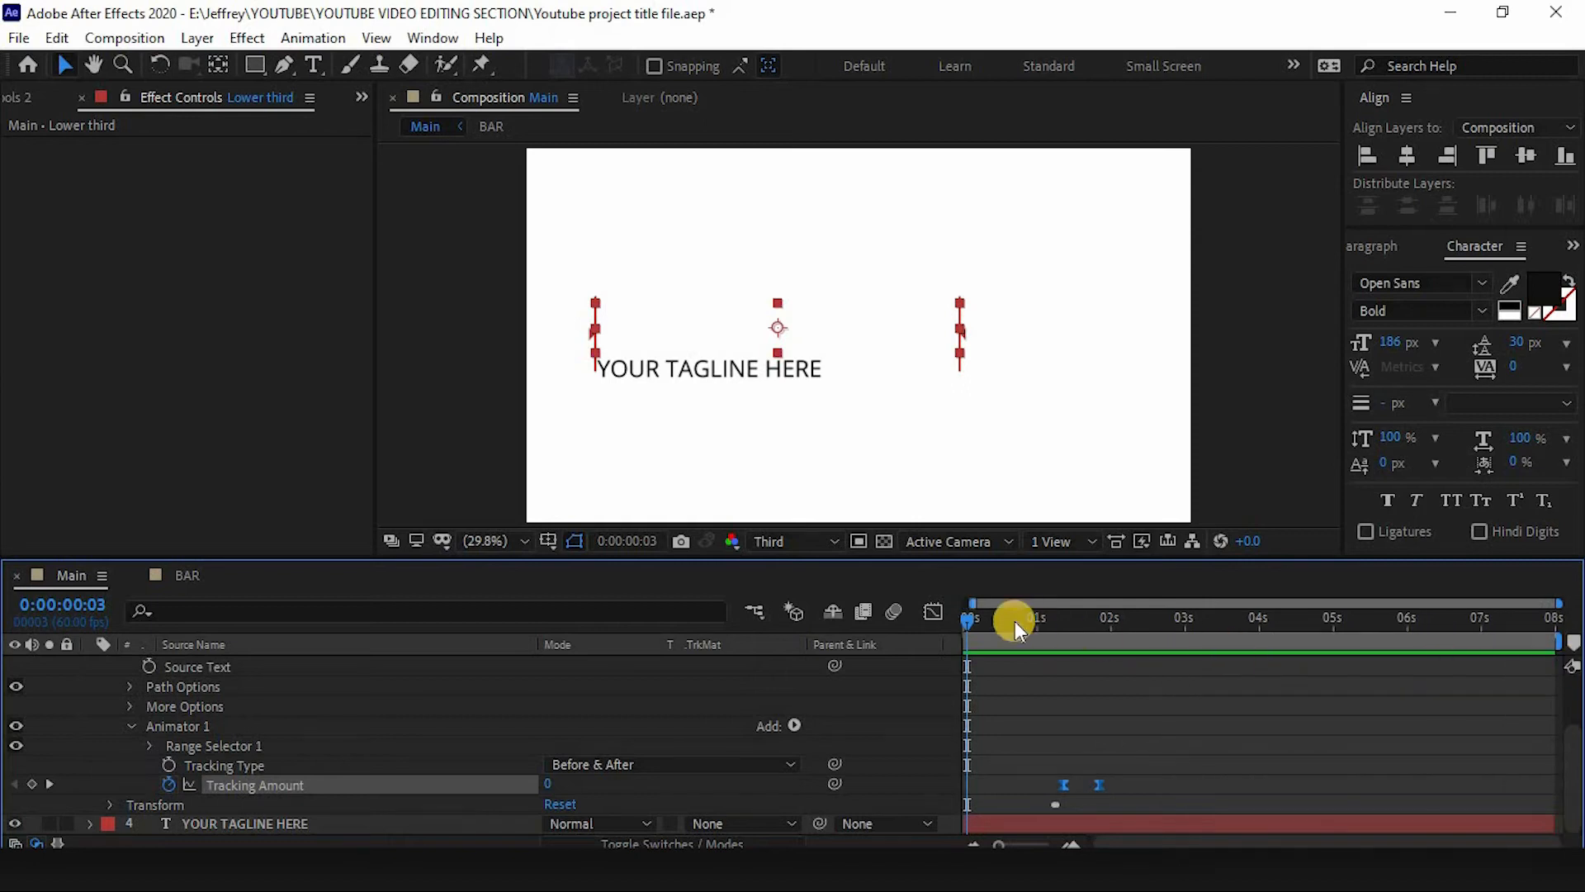
{"action": "left_click_drag", "start_coordinate": [995, 604], "coordinate": [967, 604]}
{"action": "scroll", "coordinate": [296, 738], "scroll_direction": "up", "scroll_amount": 3}
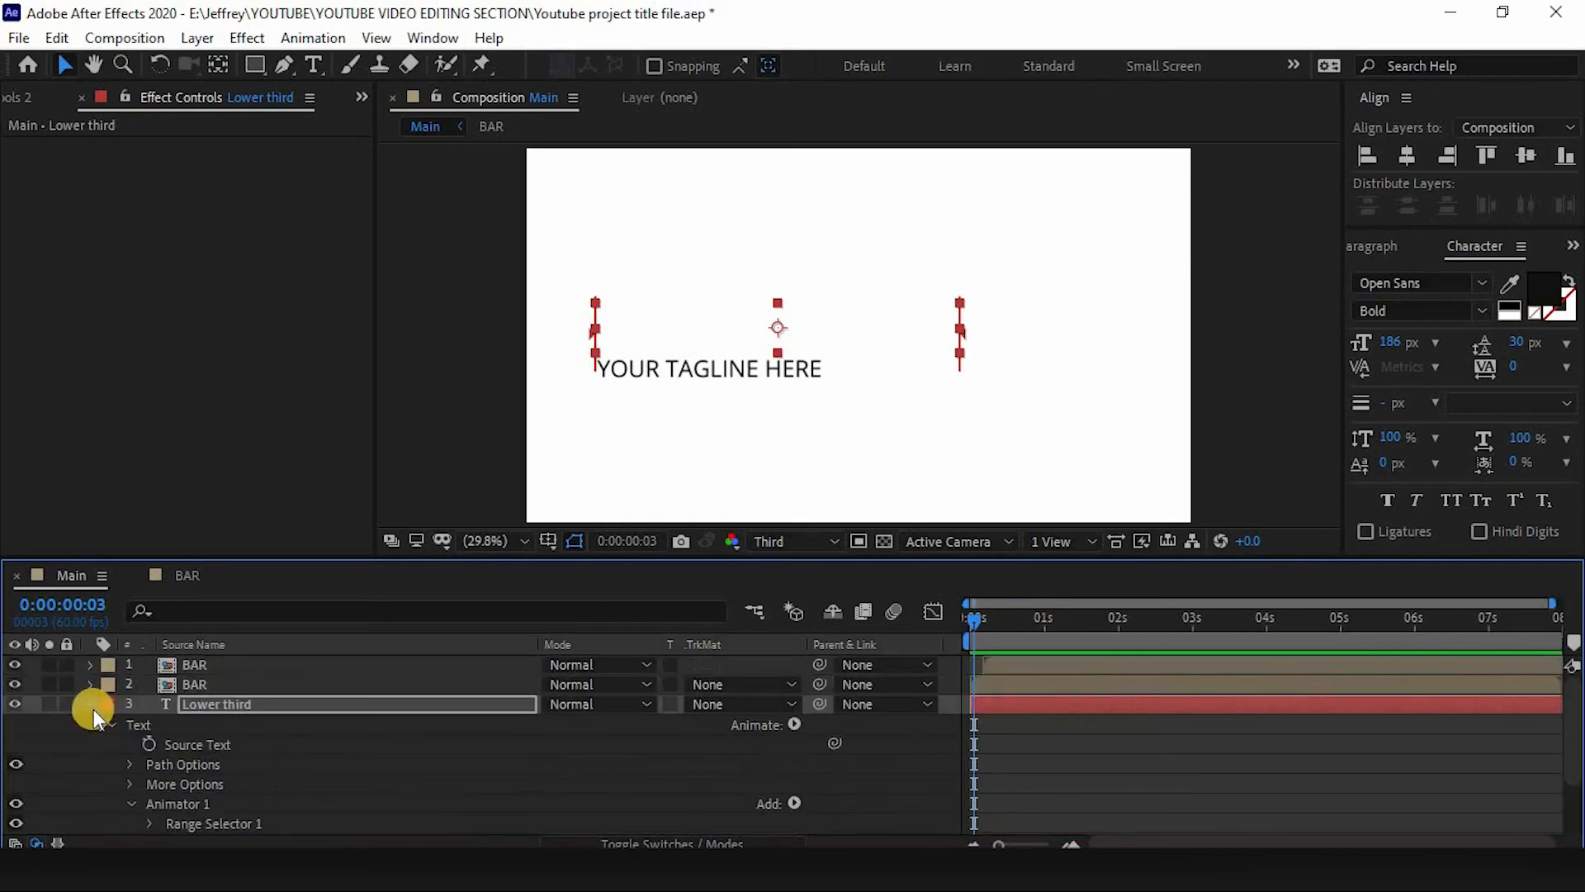
{"action": "left_click", "coordinate": [91, 705]}
{"action": "left_click", "coordinate": [1149, 603]}
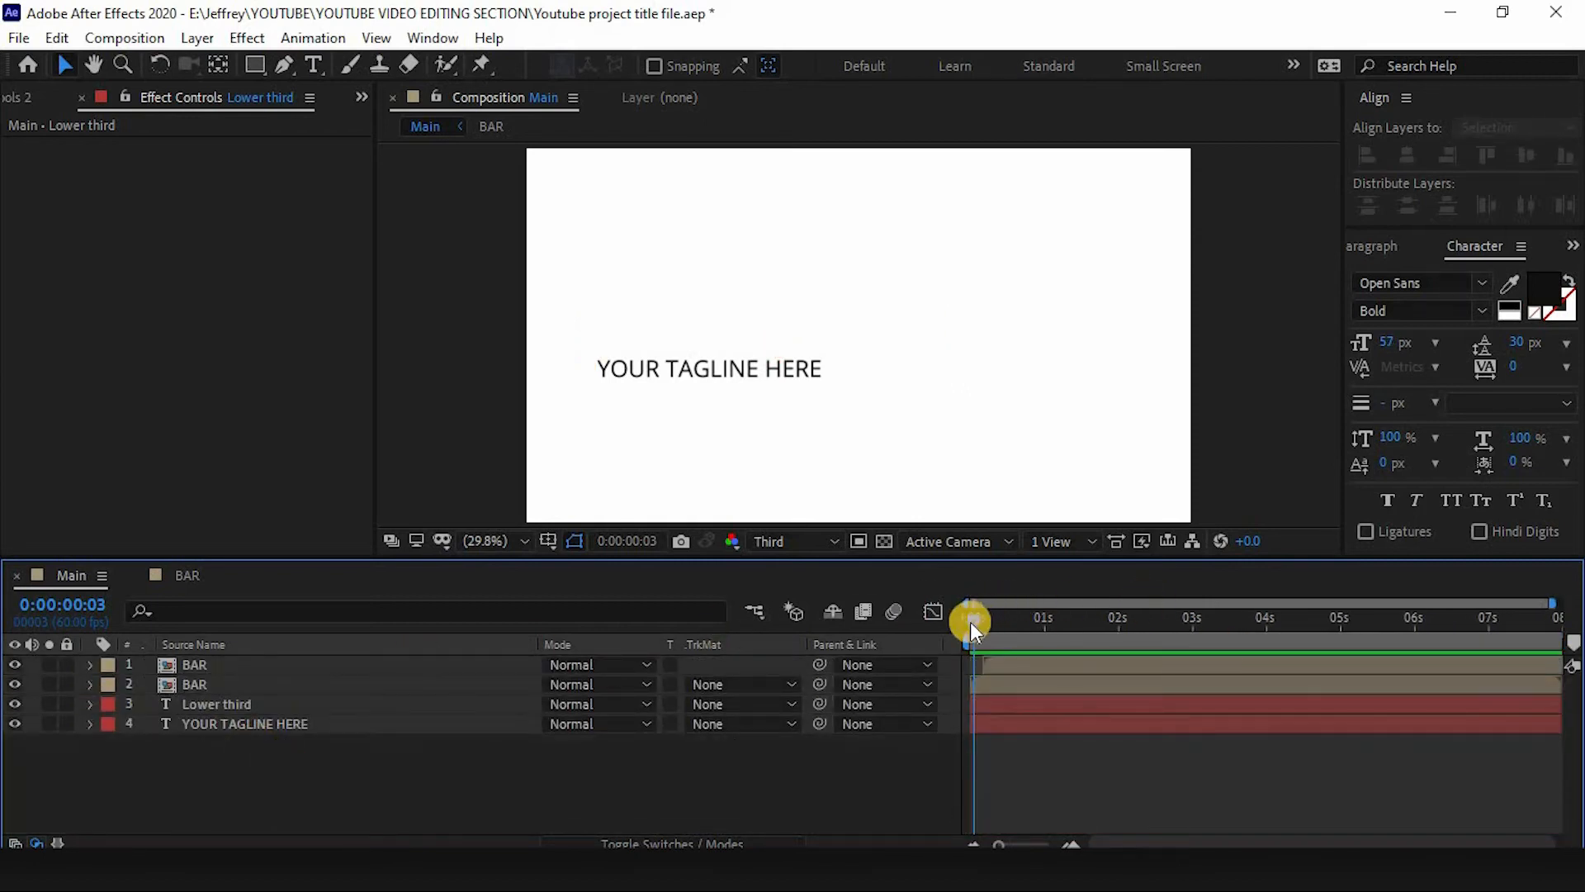
Go to 0:00:02:21 and add a Position animator to the YOUR TAGLINE HERE text layer.
{"action": "left_click_drag", "start_coordinate": [970, 622], "coordinate": [1144, 636]}
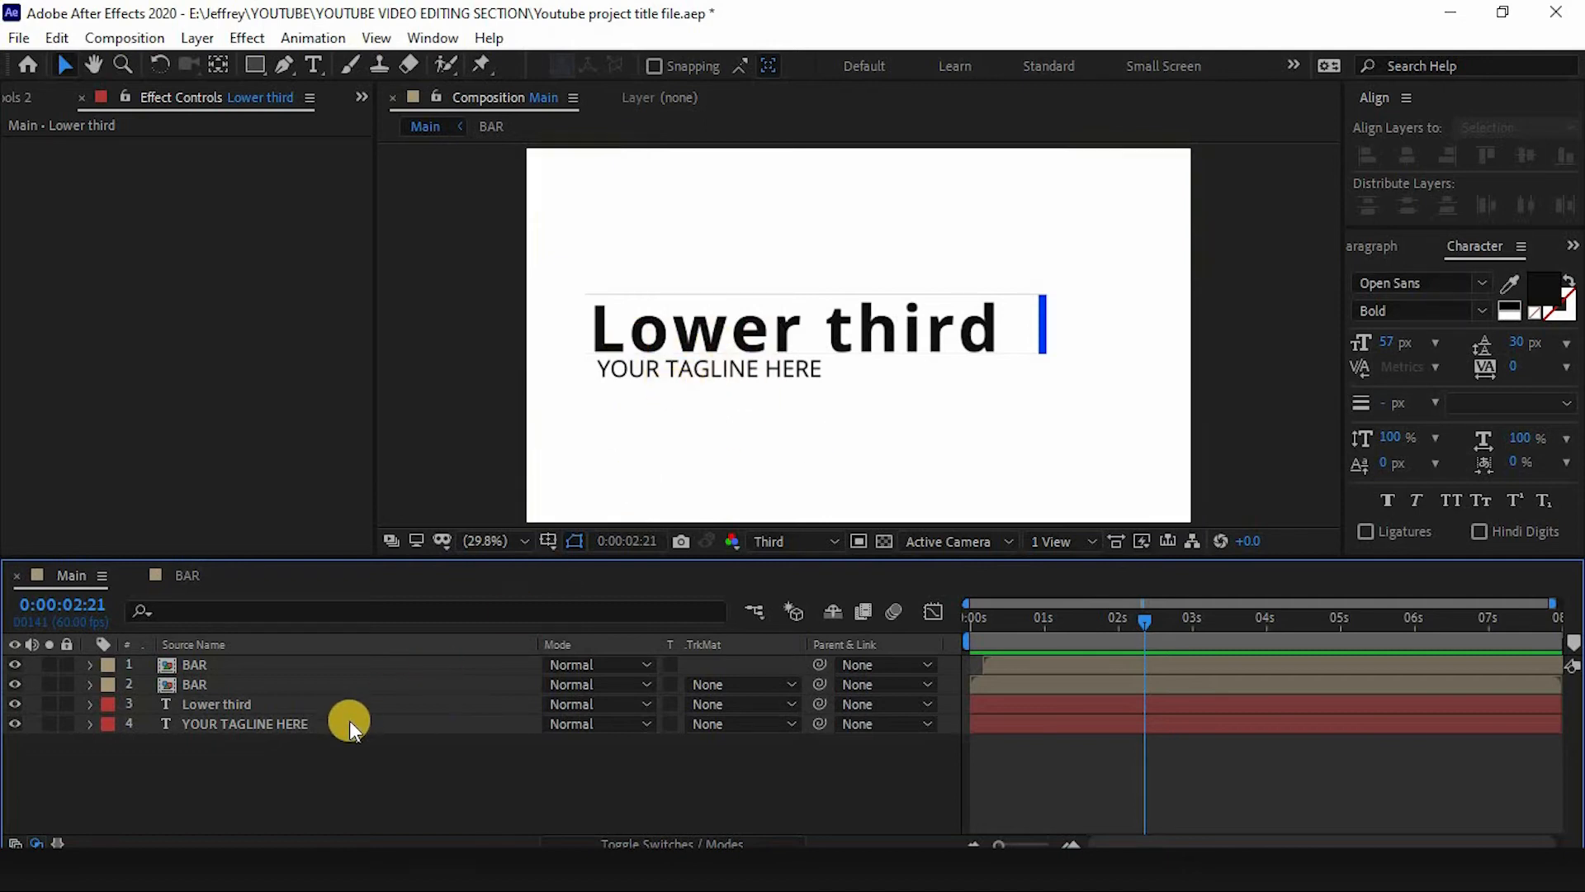
{"action": "left_click", "coordinate": [318, 726]}
{"action": "left_click", "coordinate": [89, 725]}
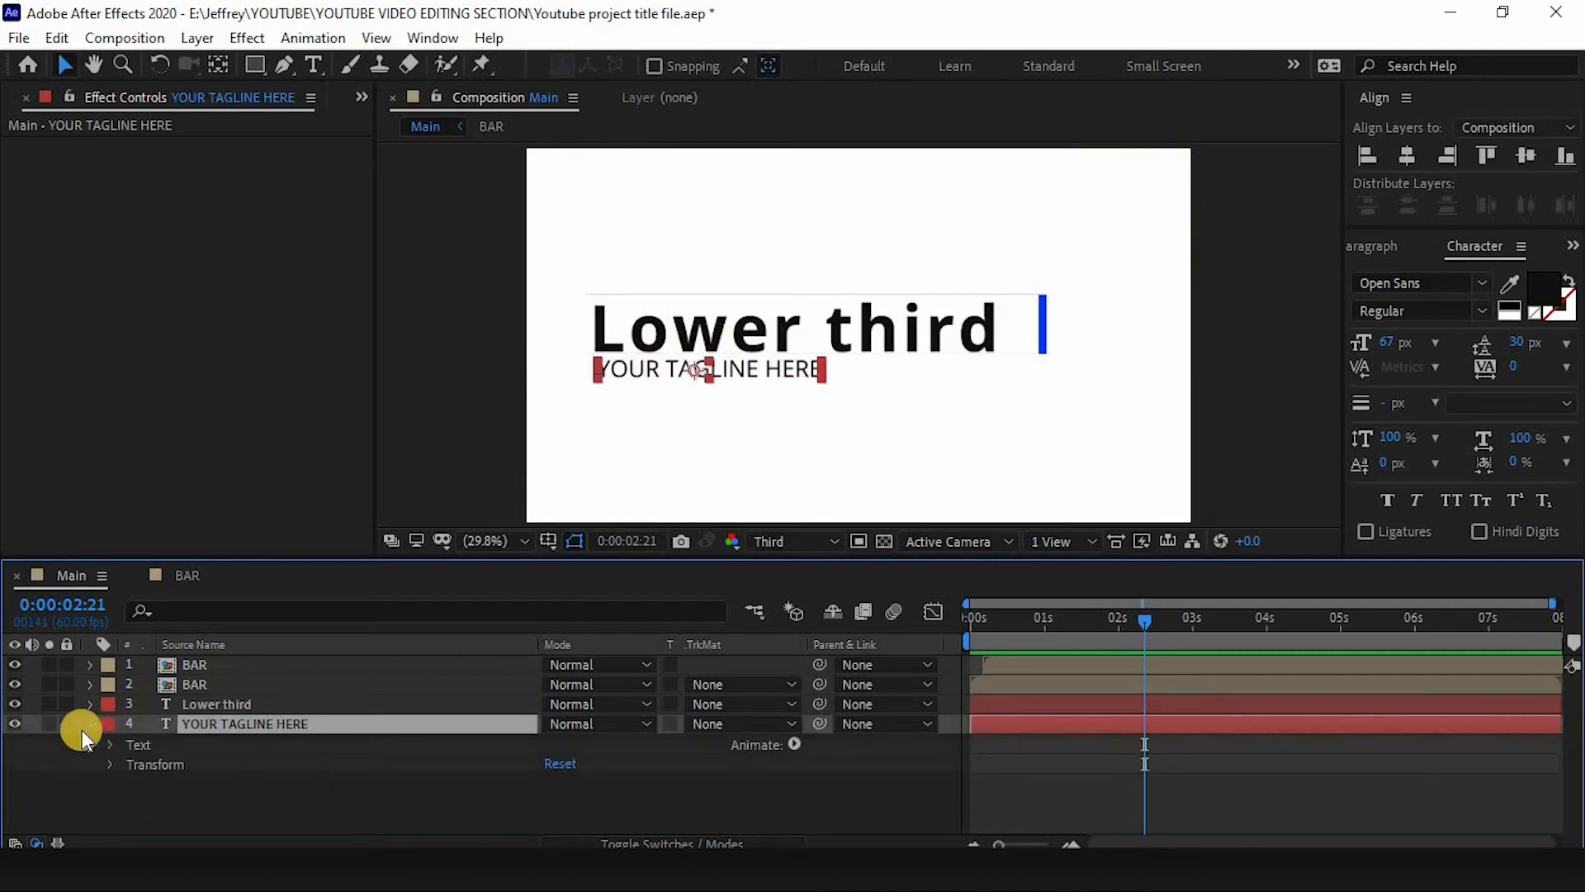
{"action": "left_click", "coordinate": [797, 744]}
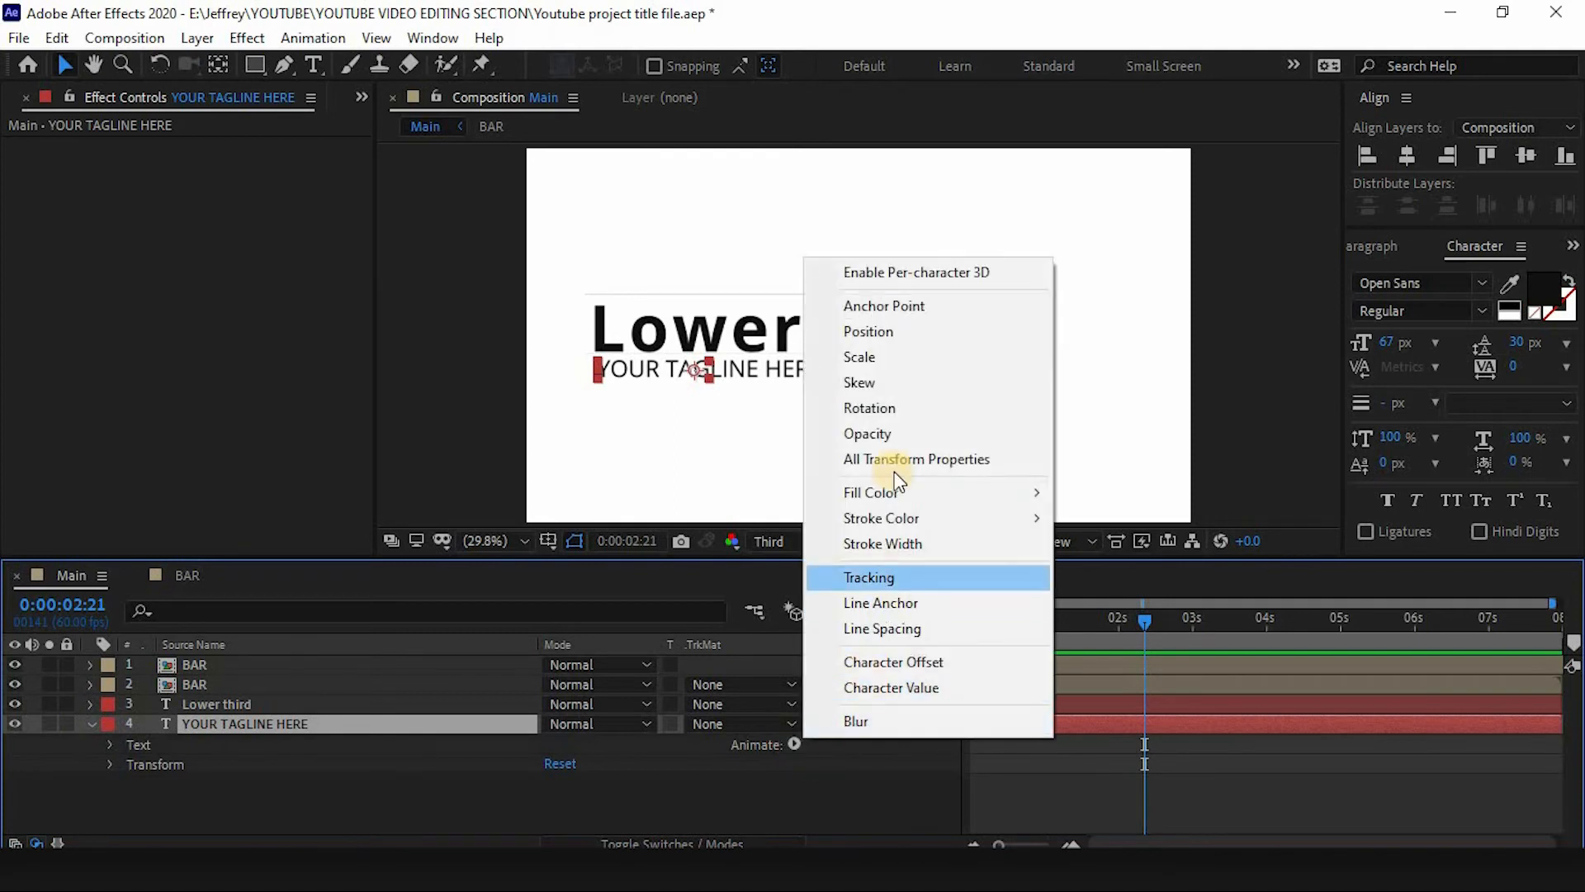
{"action": "left_click", "coordinate": [869, 330]}
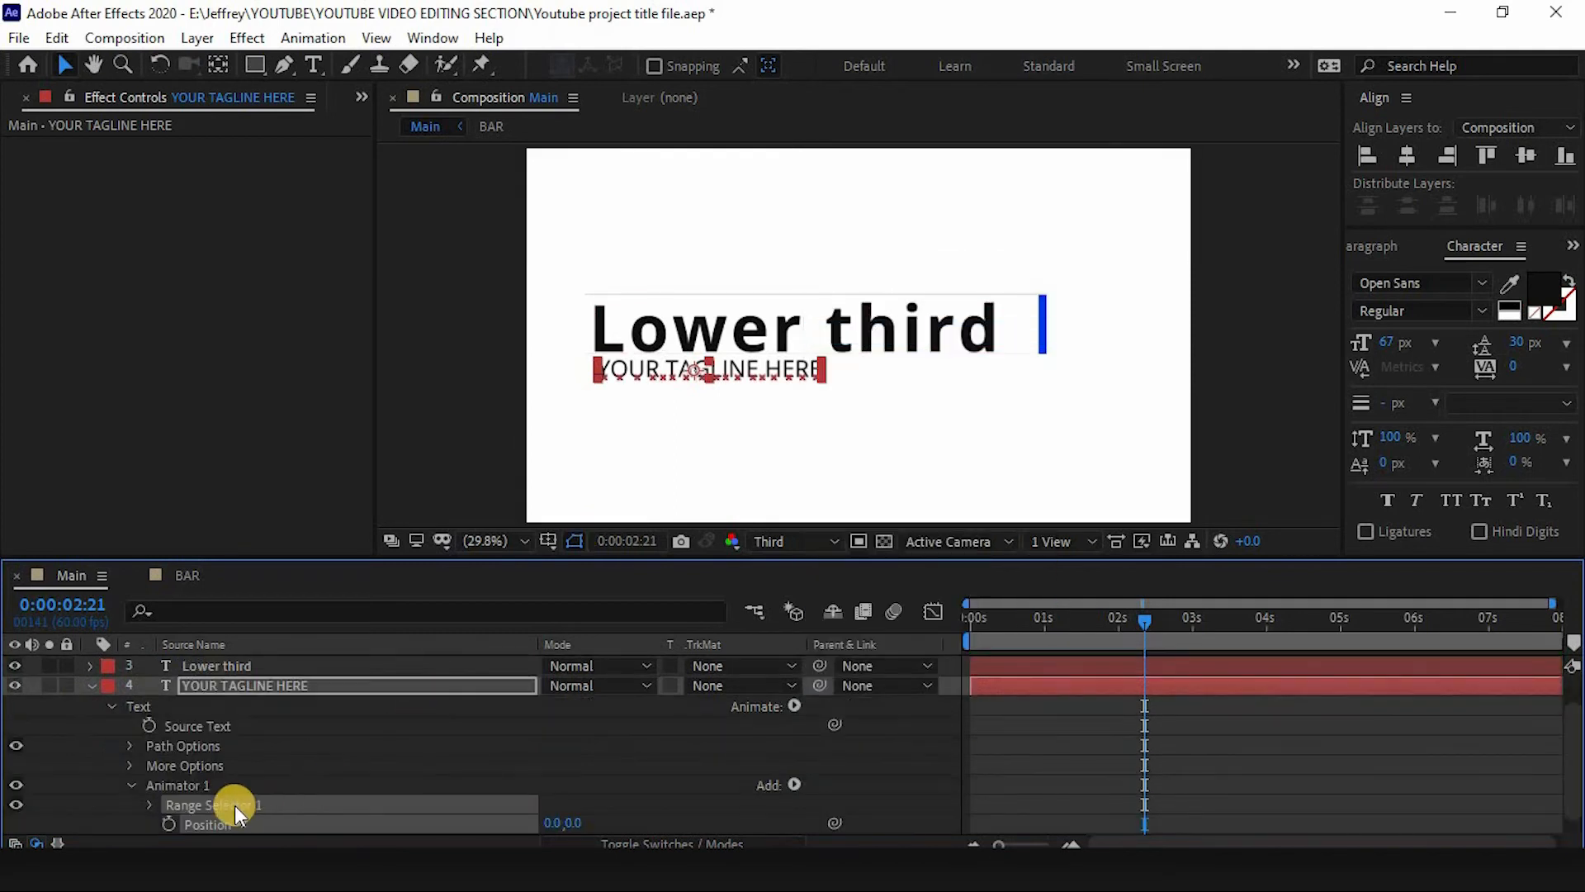
{"action": "scroll", "coordinate": [413, 805], "scroll_direction": "down", "scroll_amount": 1}
Add an Opacity property to the tagline layer's Animator 1 and set it to 70%.
{"action": "left_click", "coordinate": [792, 765]}
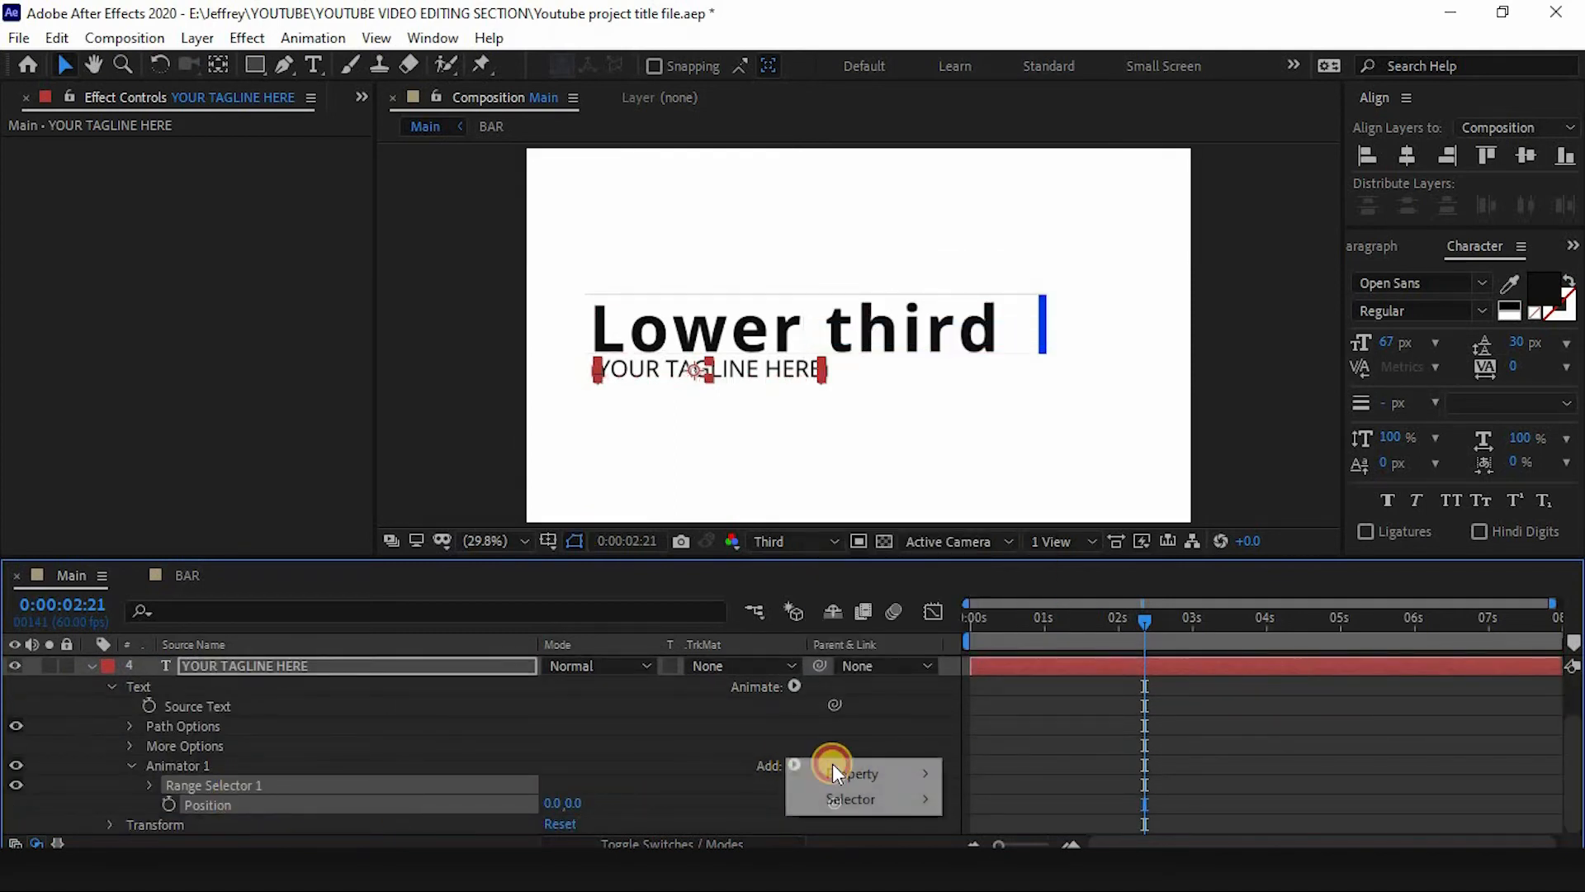
{"action": "mouse_move", "coordinate": [849, 768]}
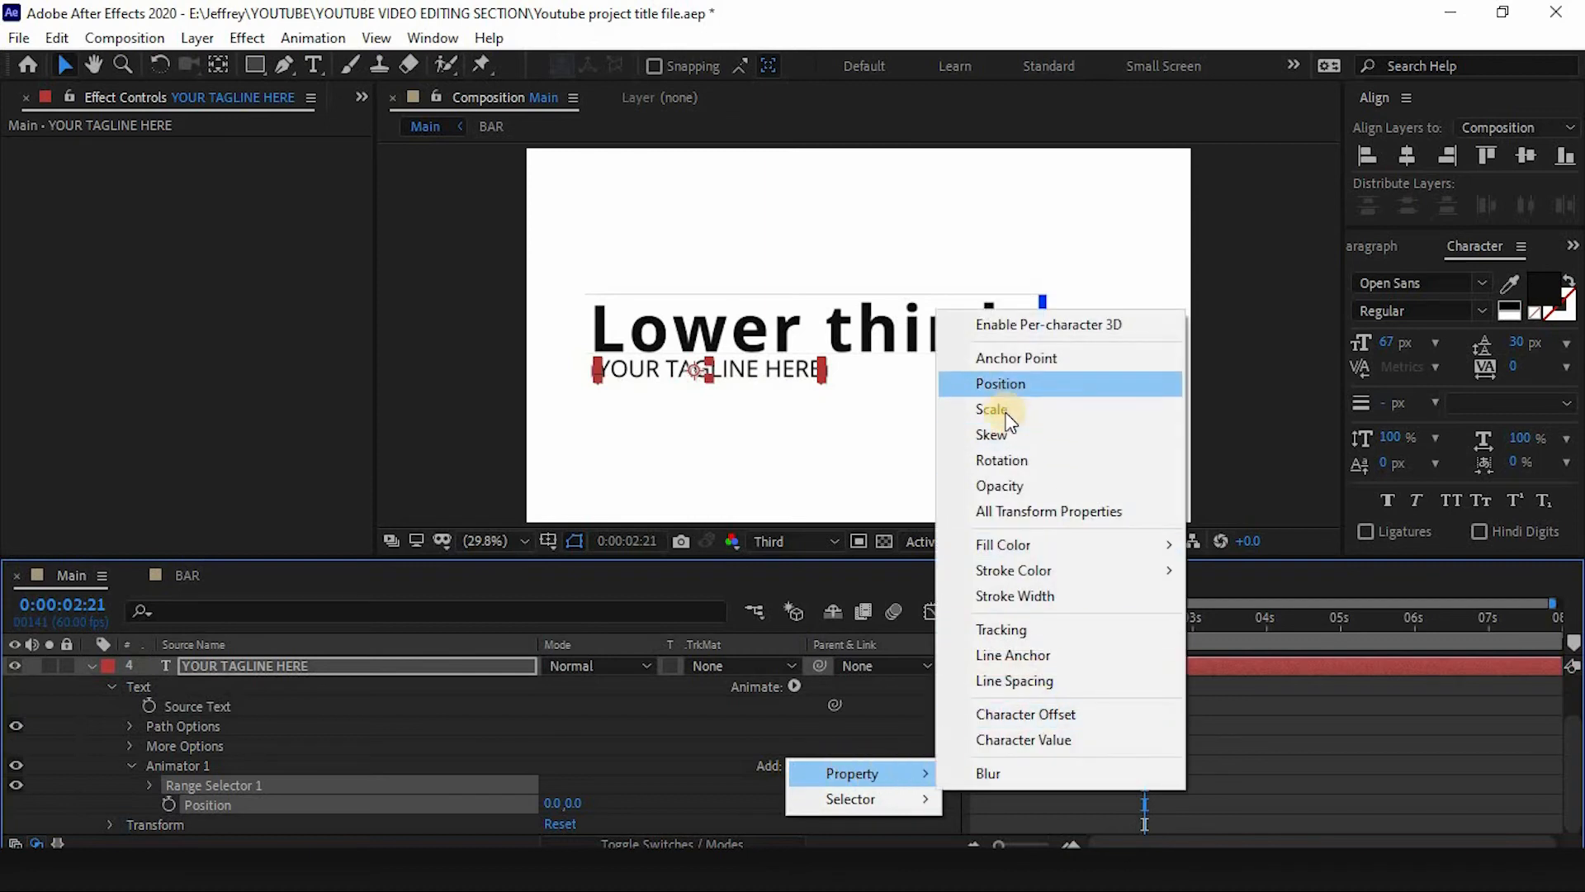
{"action": "left_click", "coordinate": [1014, 485]}
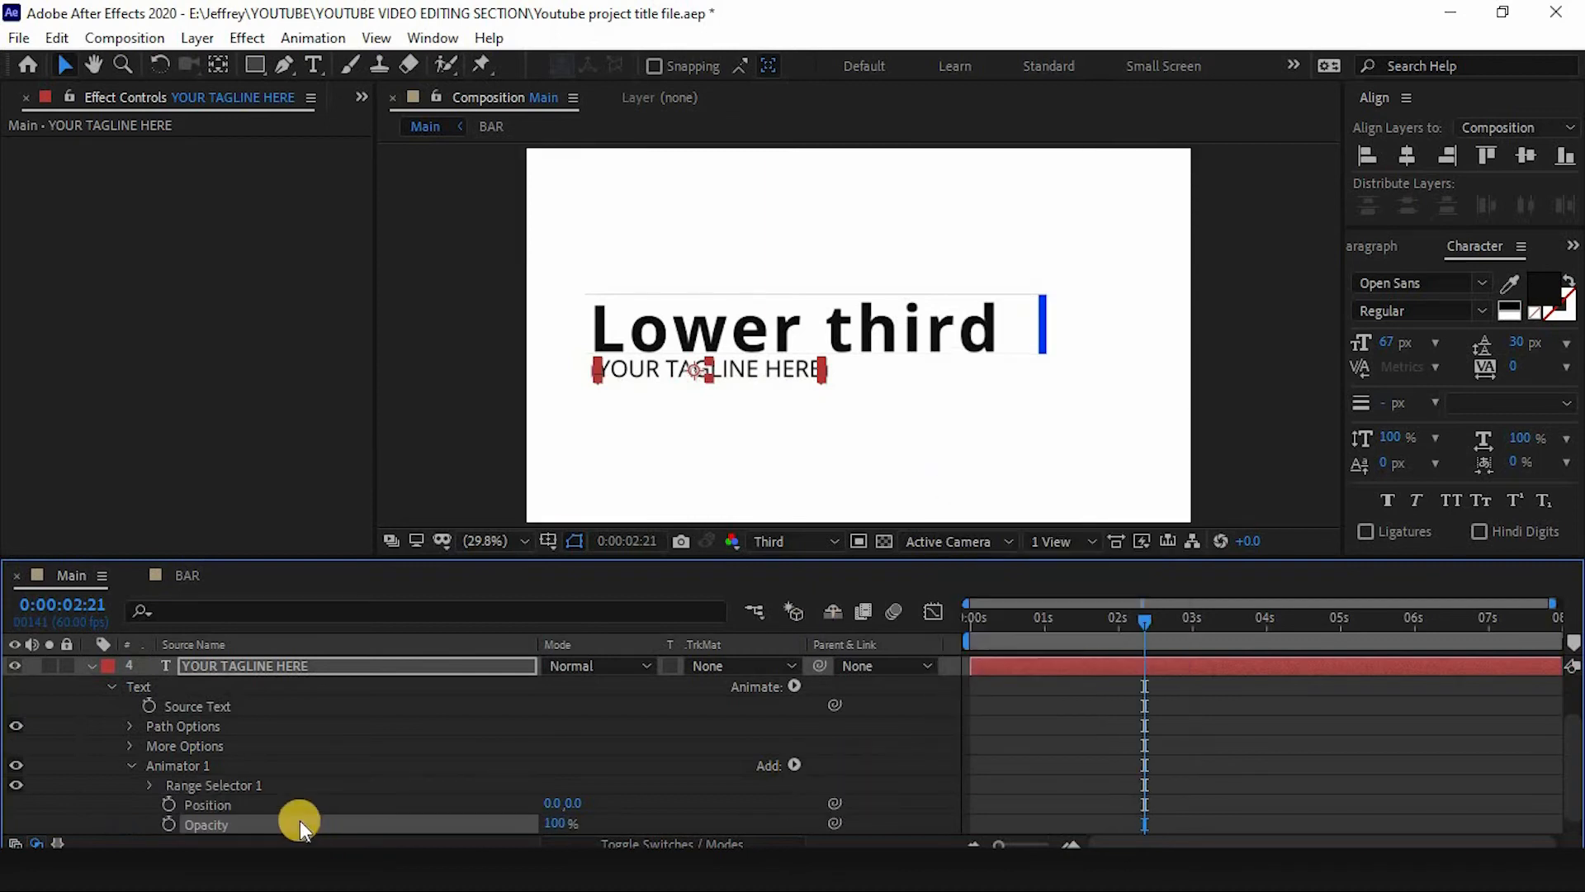
{"action": "scroll", "coordinate": [413, 813], "scroll_direction": "down", "scroll_amount": 1}
{"action": "left_click_drag", "start_coordinate": [557, 806], "coordinate": [537, 807]}
{"action": "left_click", "coordinate": [552, 810]}
{"action": "type", "text": "5"}
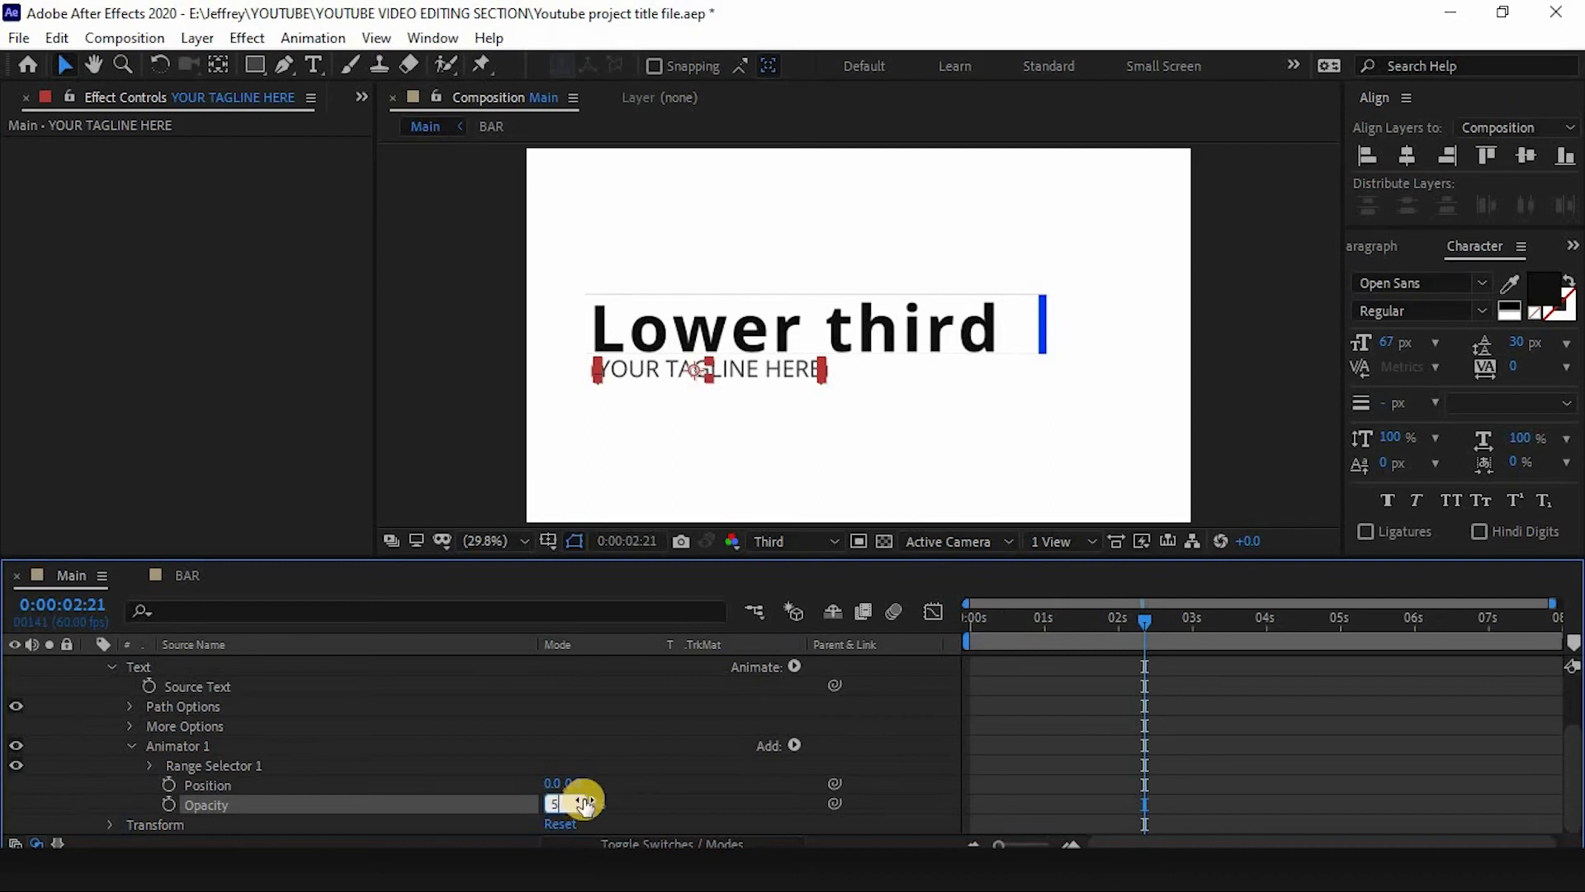
{"action": "key", "text": "BackSpace"}
{"action": "key", "text": "Return"}
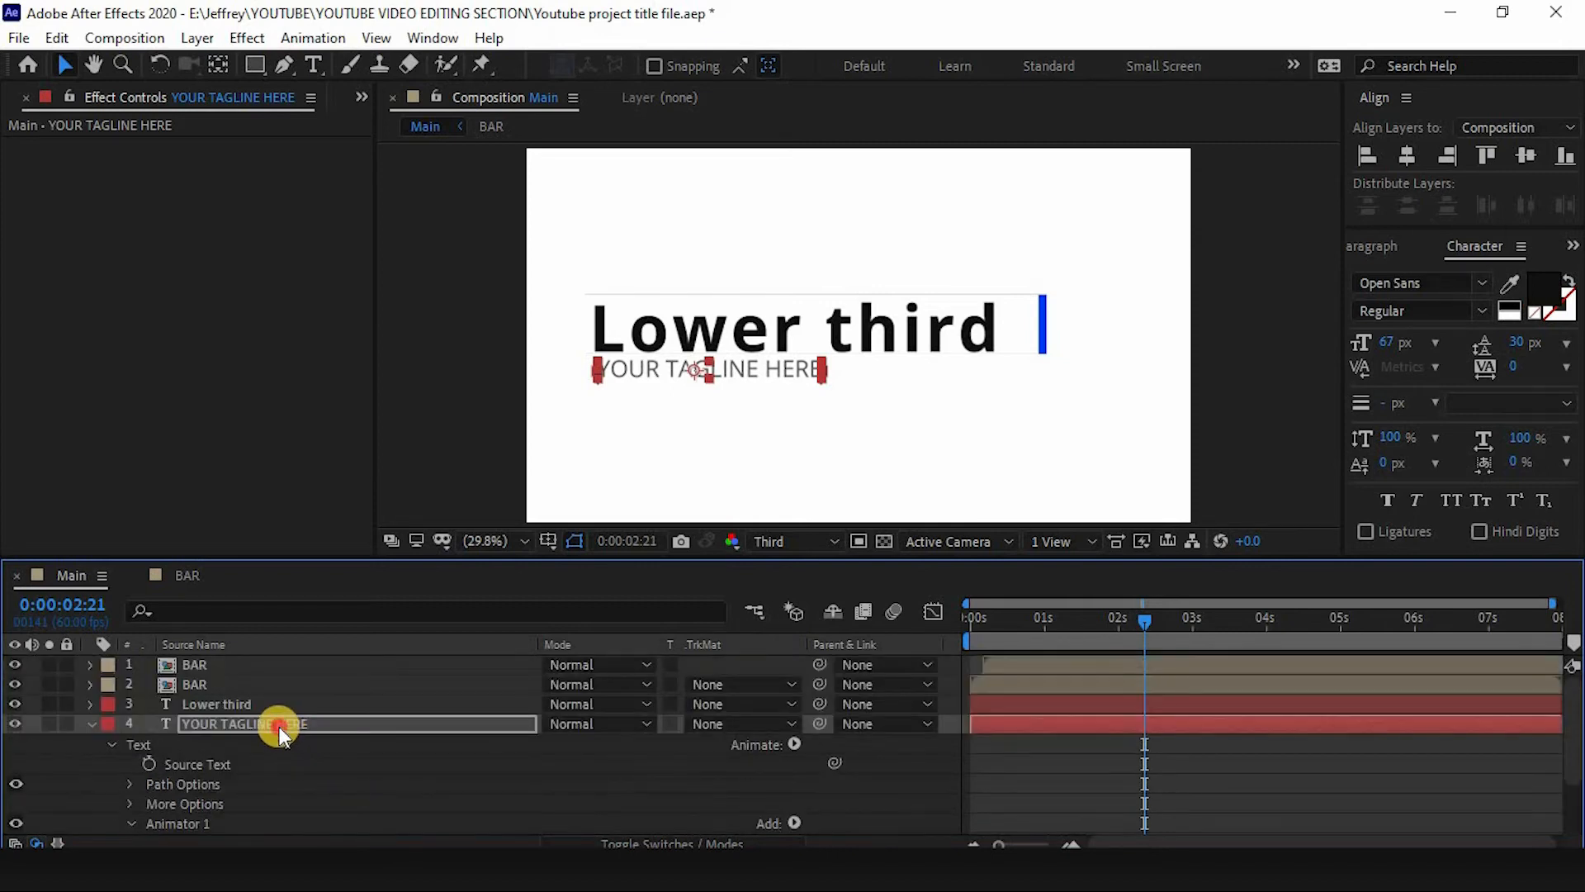
Draw a rectangular mask on the YOUR TAGLINE HERE layer, covering the area just above the tagline, and shift it slightly to the right.
{"action": "key", "text": "Return"}
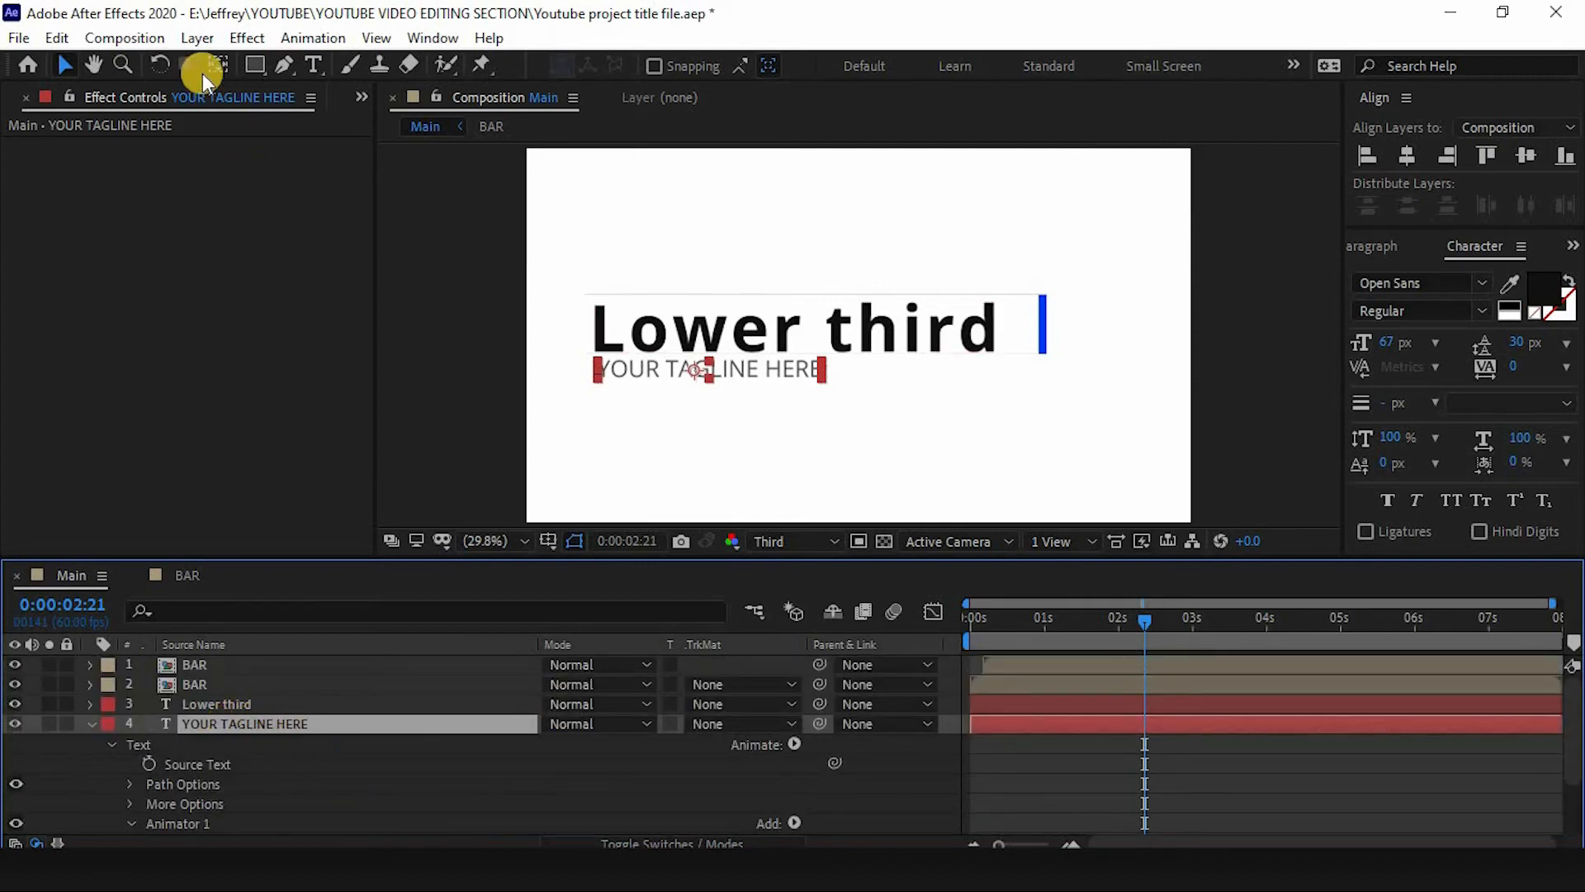
{"action": "left_click", "coordinate": [258, 71]}
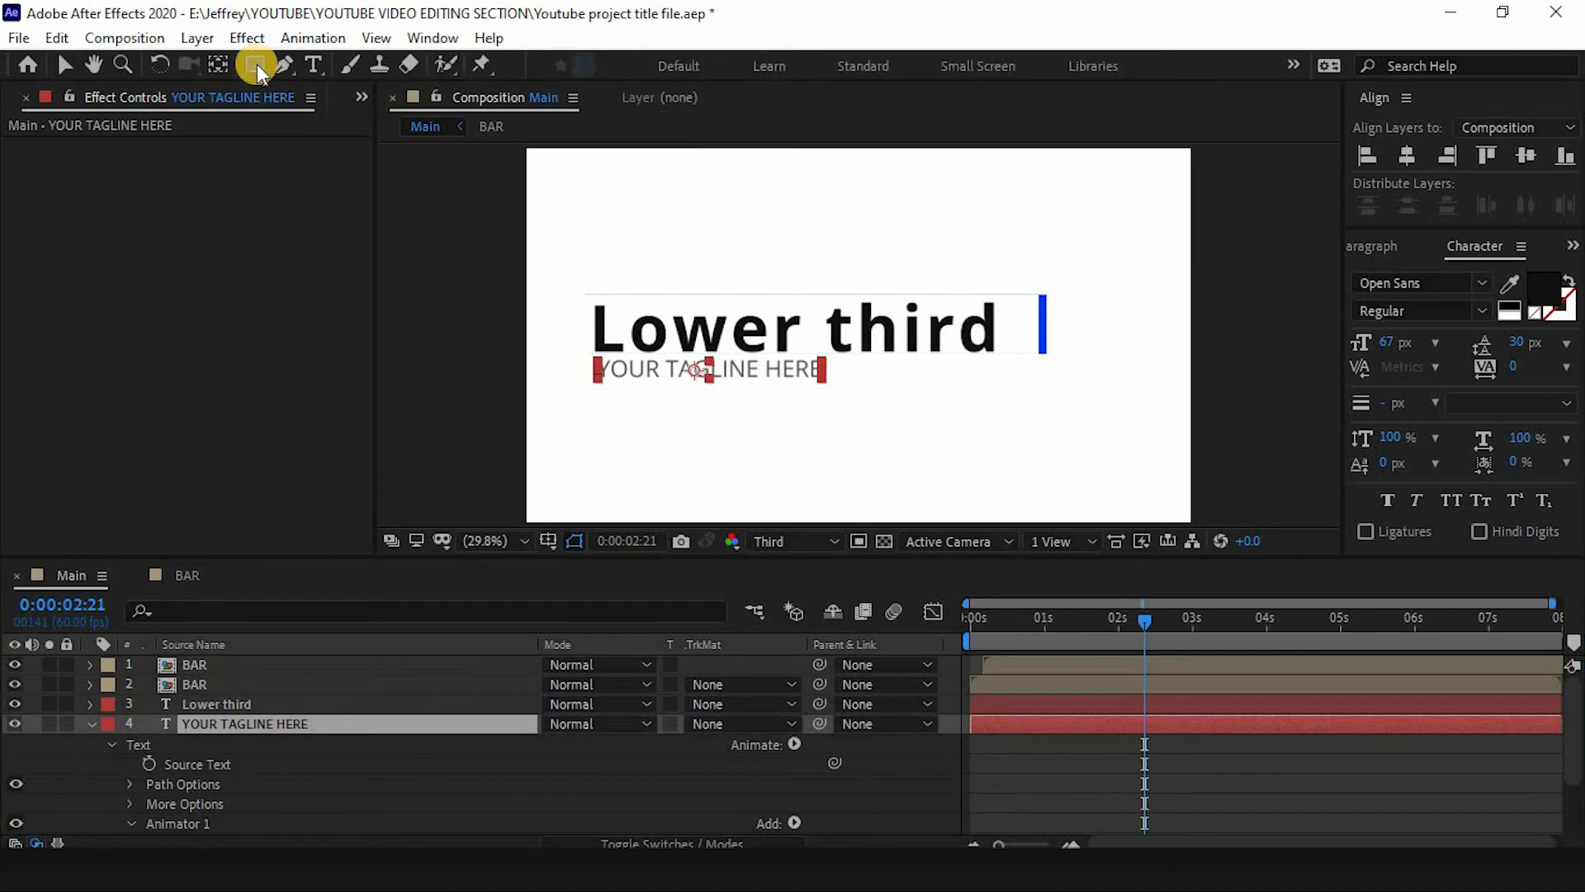
{"action": "left_click_drag", "start_coordinate": [541, 241], "coordinate": [956, 359]}
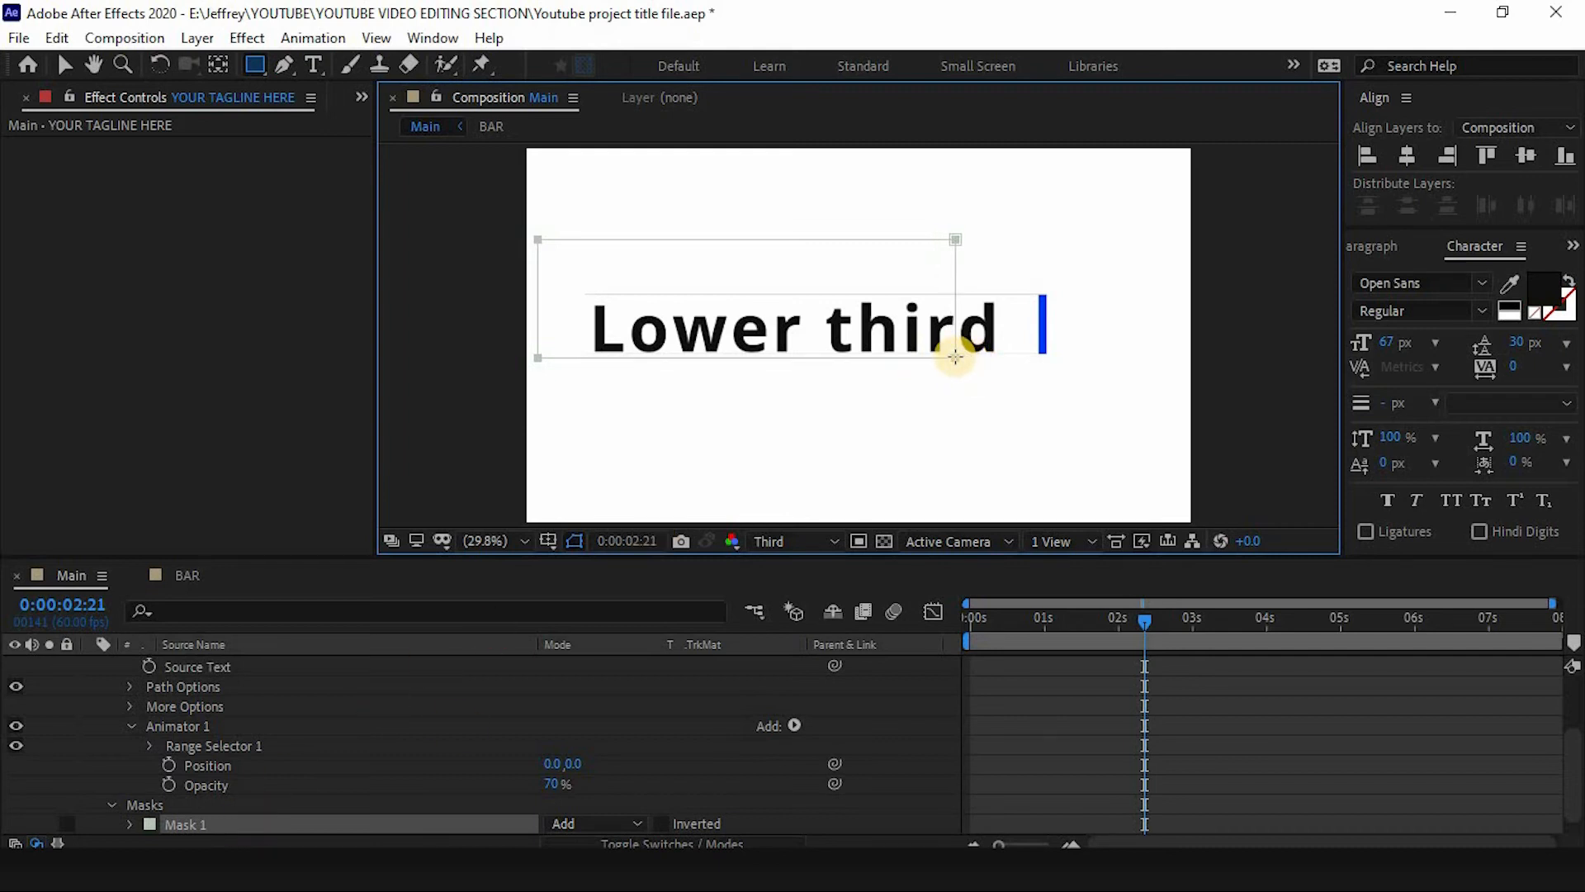
{"action": "key", "text": "v"}
{"action": "left_click_drag", "start_coordinate": [954, 354], "coordinate": [970, 355]}
Invert Mask 1 on the YOUR TAGLINE HERE layer.
{"action": "scroll", "coordinate": [138, 787], "scroll_direction": "down", "scroll_amount": 1}
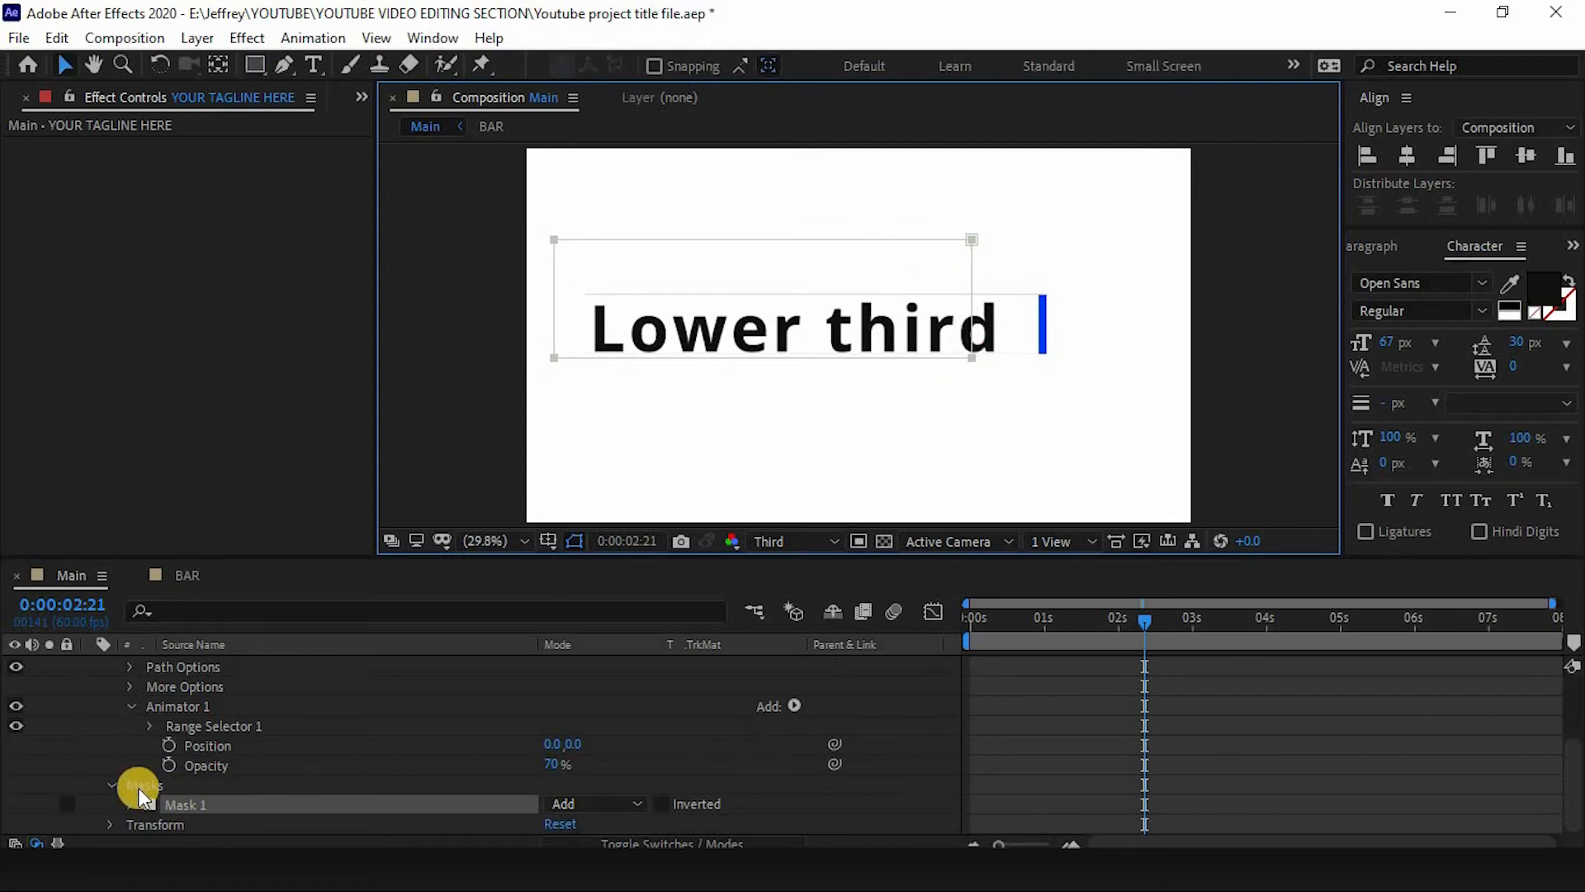
{"action": "left_click", "coordinate": [662, 804]}
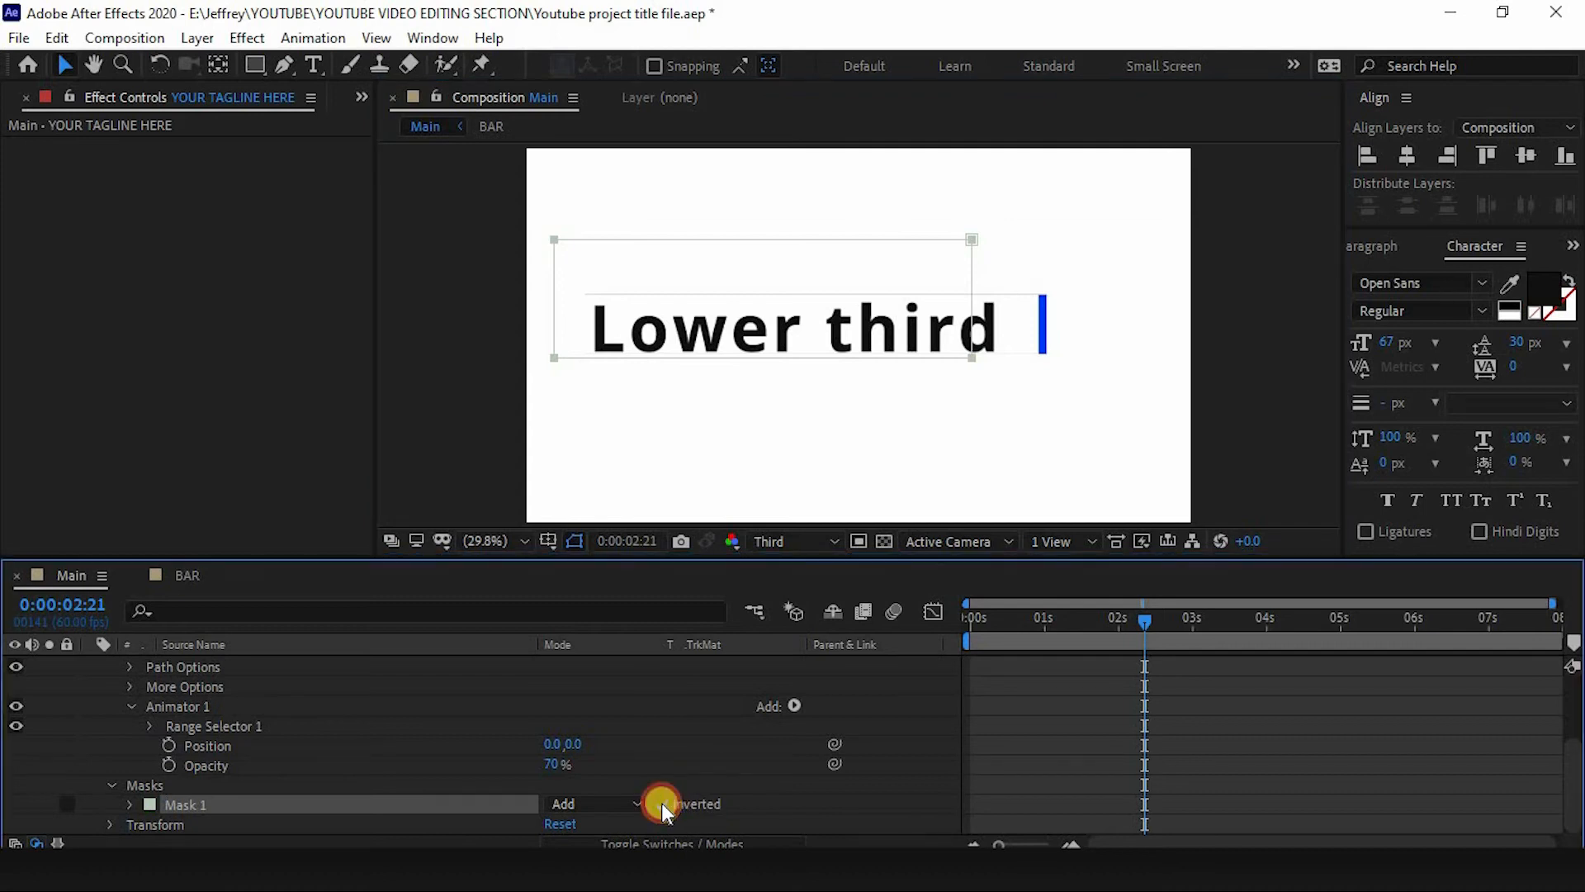
{"action": "scroll", "coordinate": [203, 781], "scroll_direction": "up", "scroll_amount": 3}
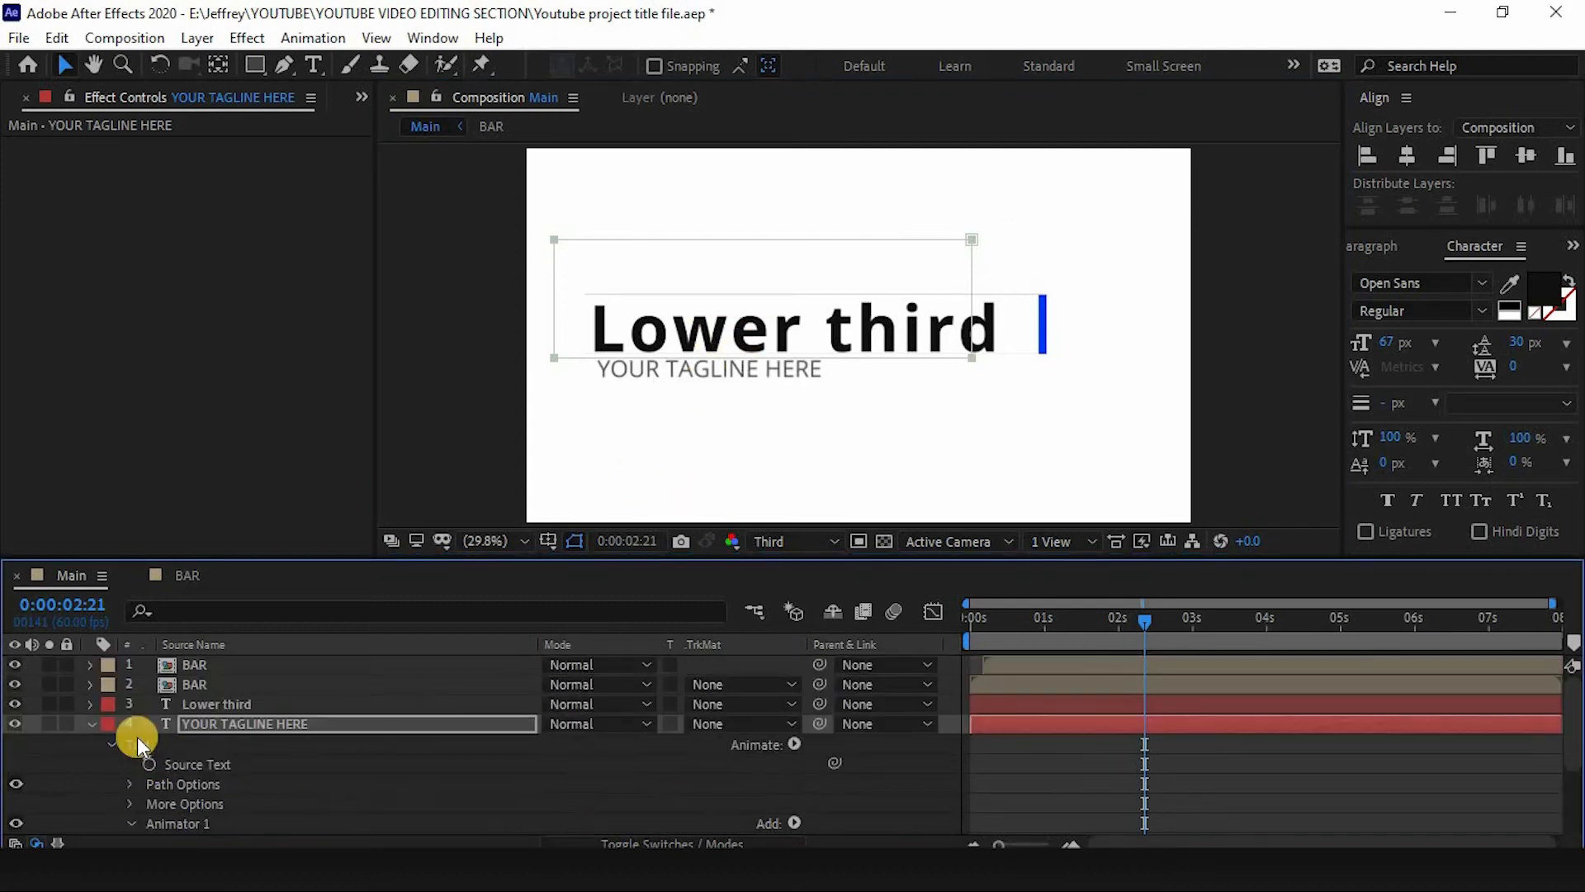
Set the Position of Animator 1 on the YOUR TAGLINE HERE layer to 0.0, -66.0, raising the tagline into the masked area.
{"action": "scroll", "coordinate": [209, 755], "scroll_direction": "down", "scroll_amount": 3}
{"action": "left_click", "coordinate": [186, 708]}
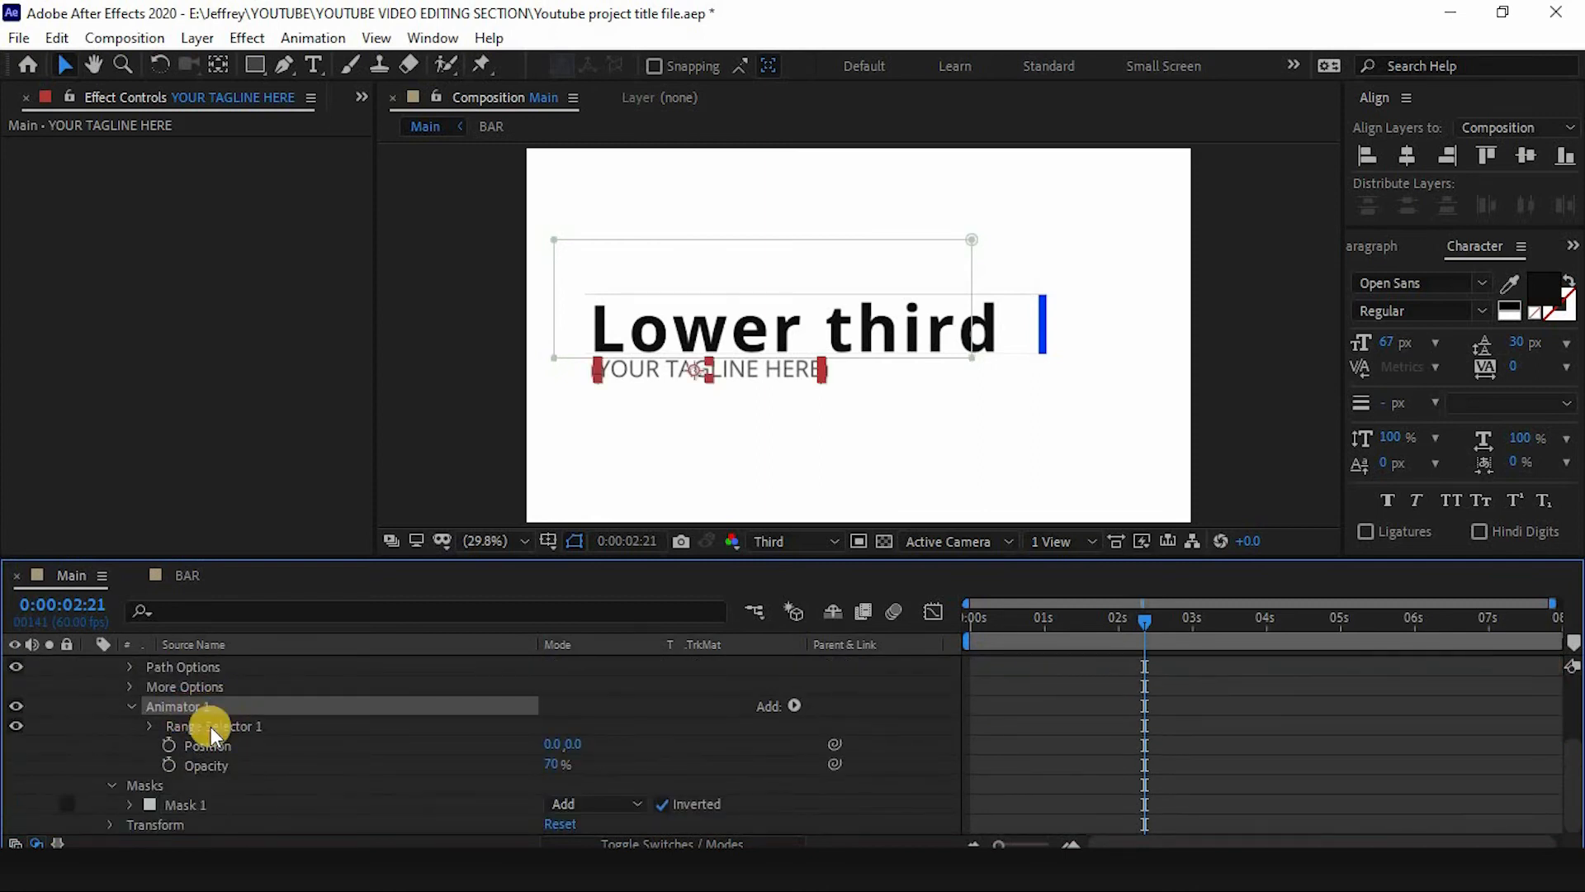
{"action": "left_click", "coordinate": [221, 766]}
{"action": "left_click_drag", "start_coordinate": [575, 745], "coordinate": [526, 717]}
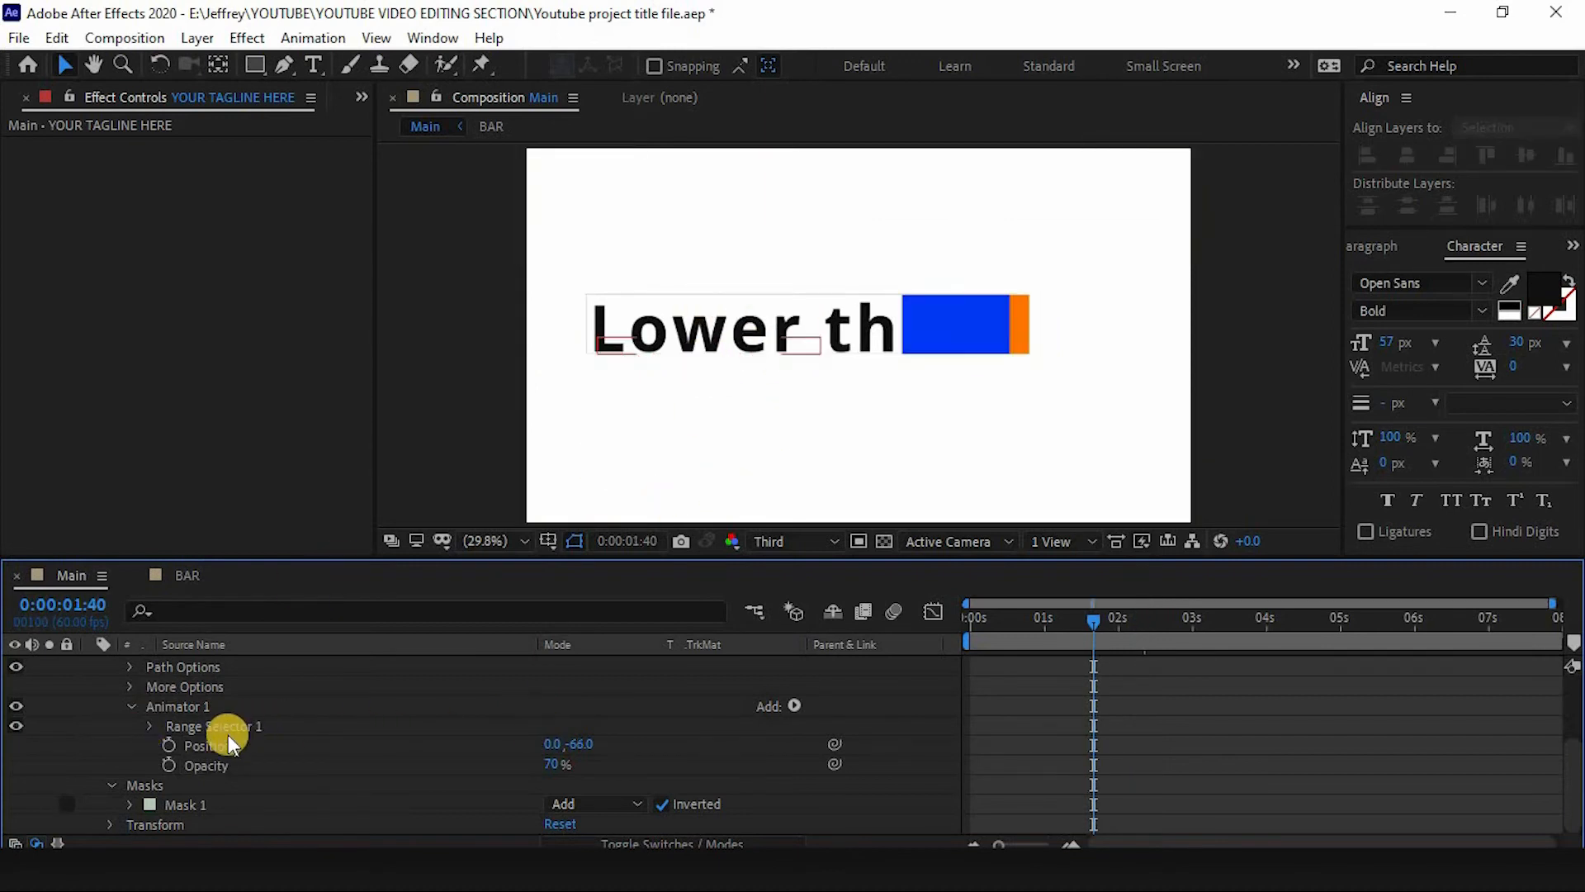
{"action": "left_click", "coordinate": [234, 745]}
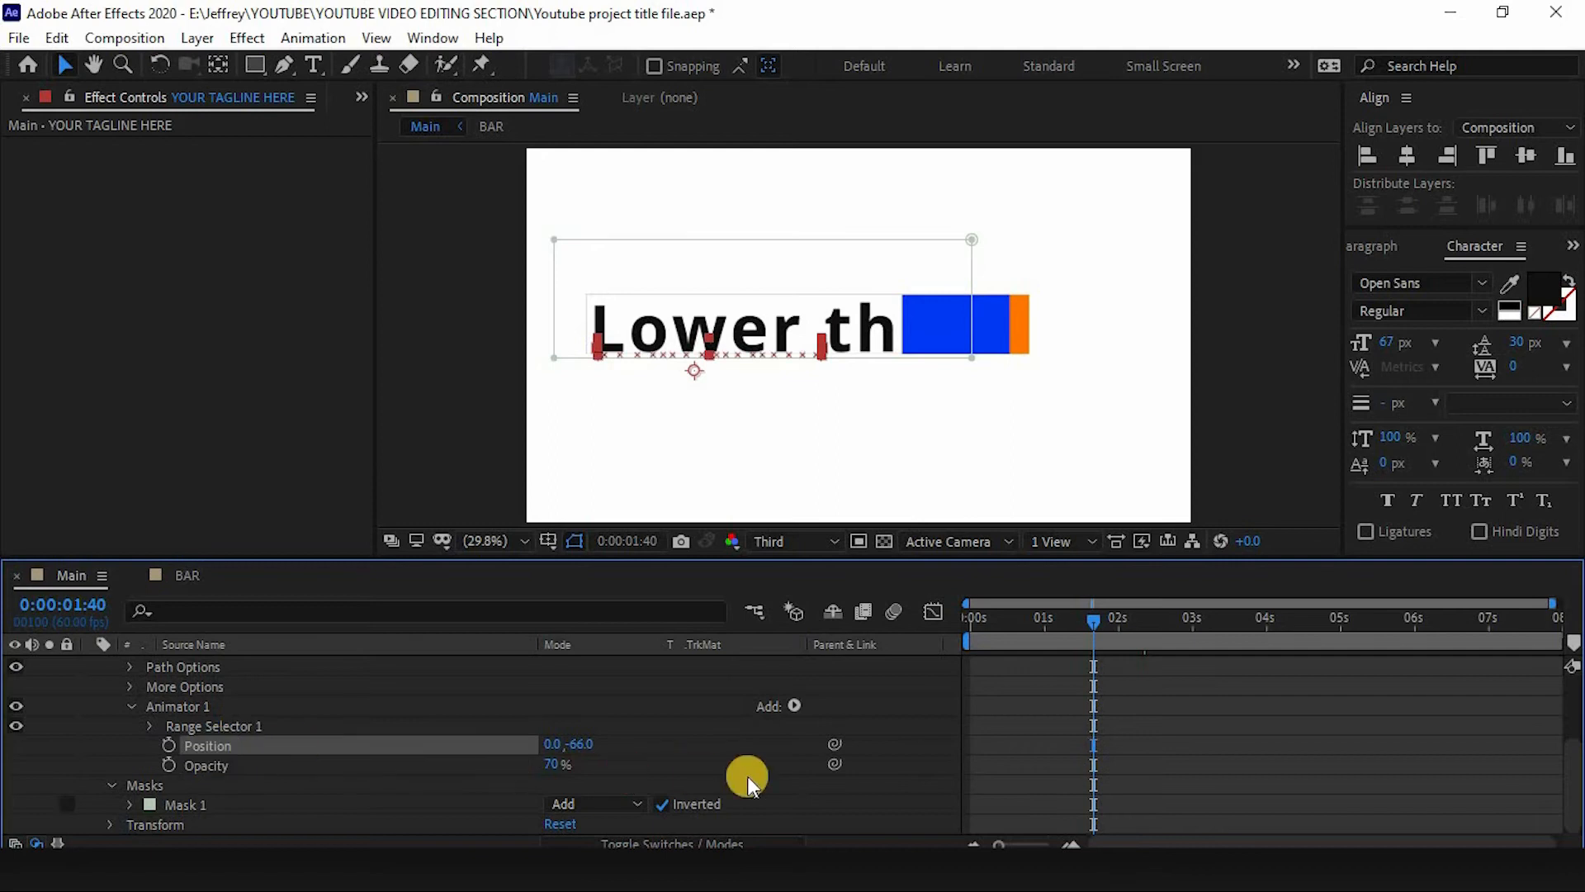
{"action": "left_click", "coordinate": [776, 764]}
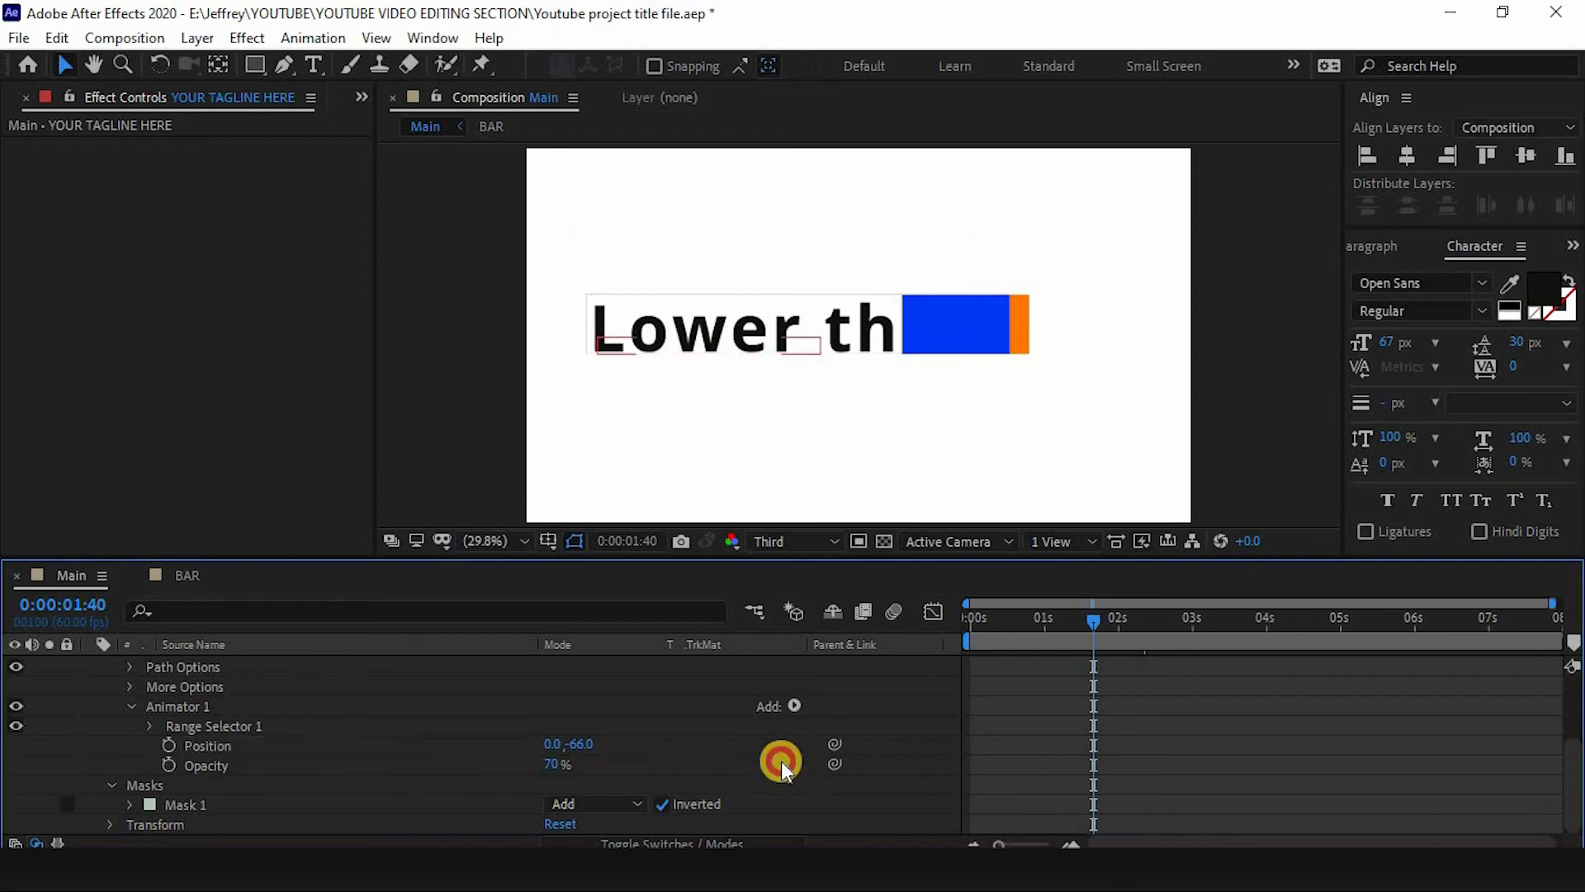
Add a Scale property to the tagline layer's Animator 1 and set it to 10%.
{"action": "left_click", "coordinate": [793, 705]}
{"action": "mouse_move", "coordinate": [835, 713]}
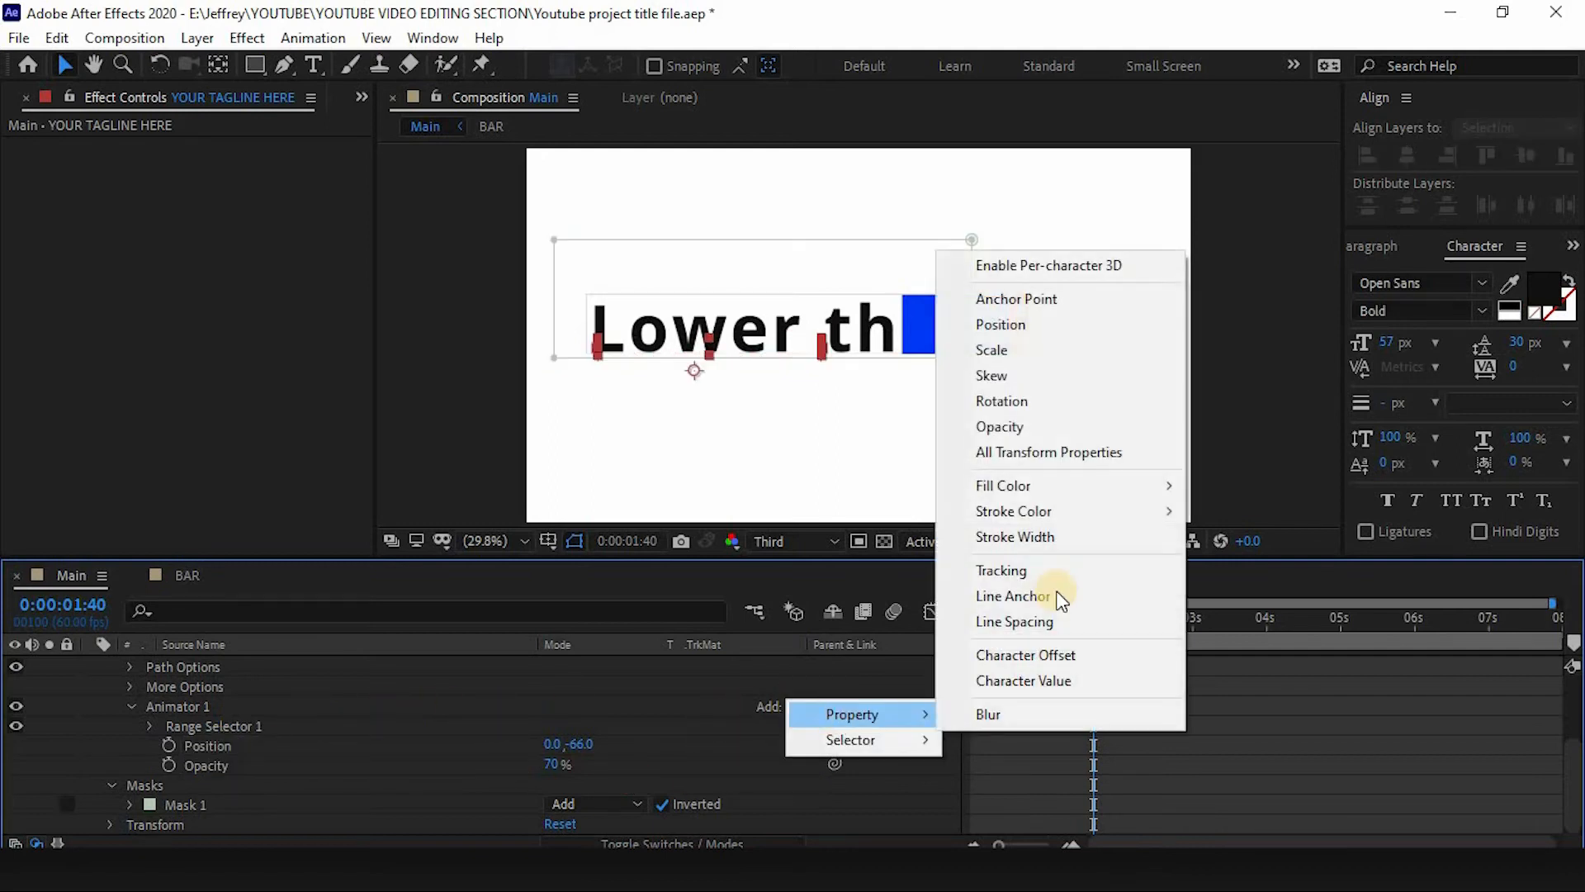
{"action": "left_click", "coordinate": [1003, 356]}
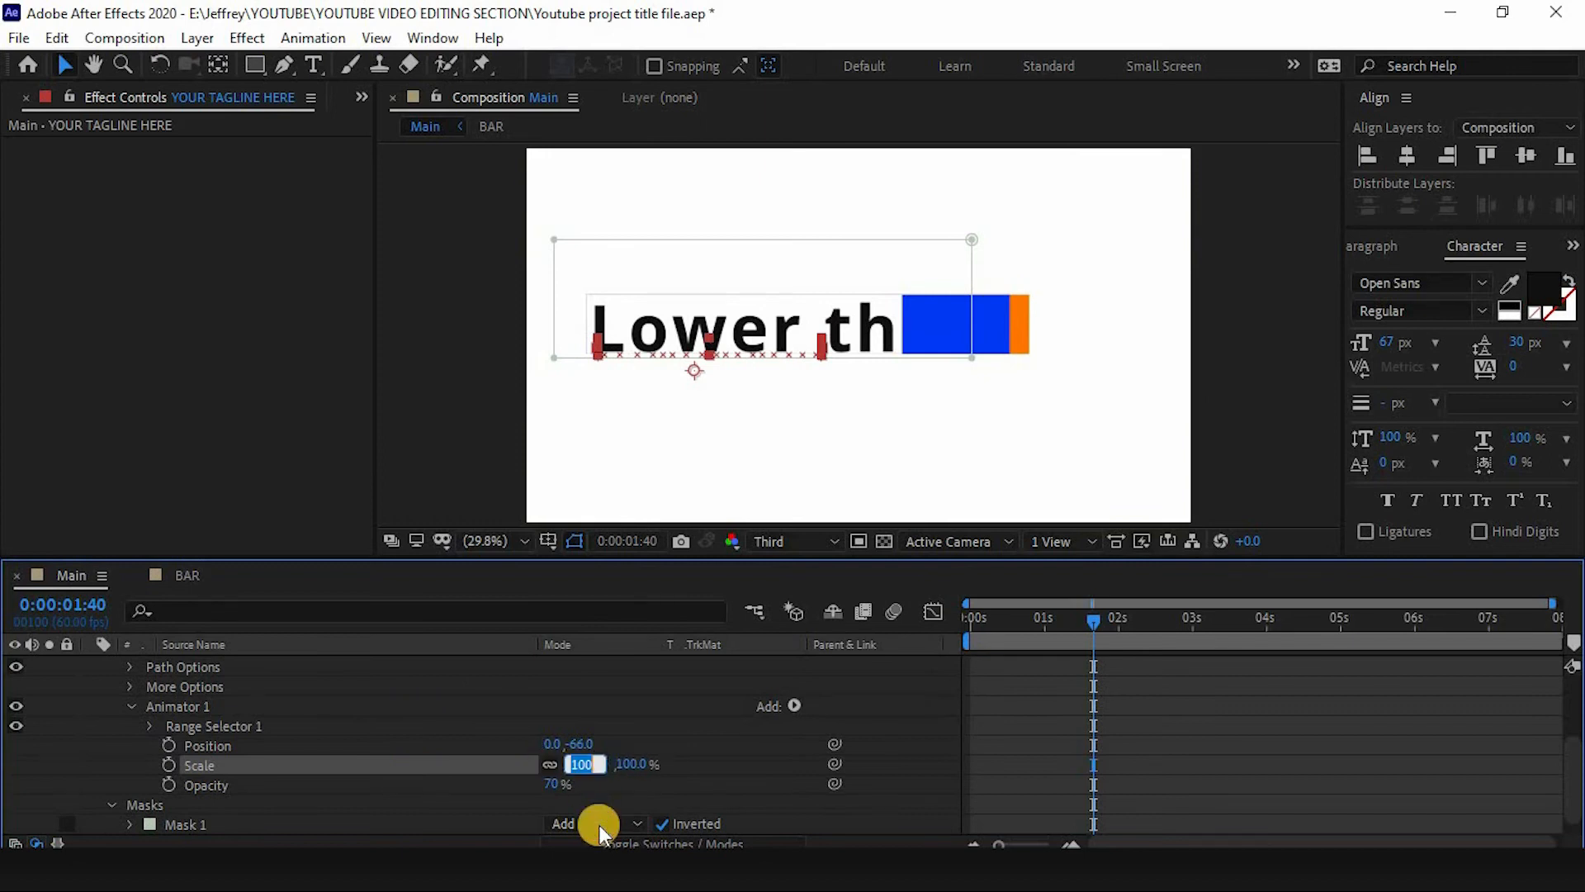
{"action": "type", "text": "10"}
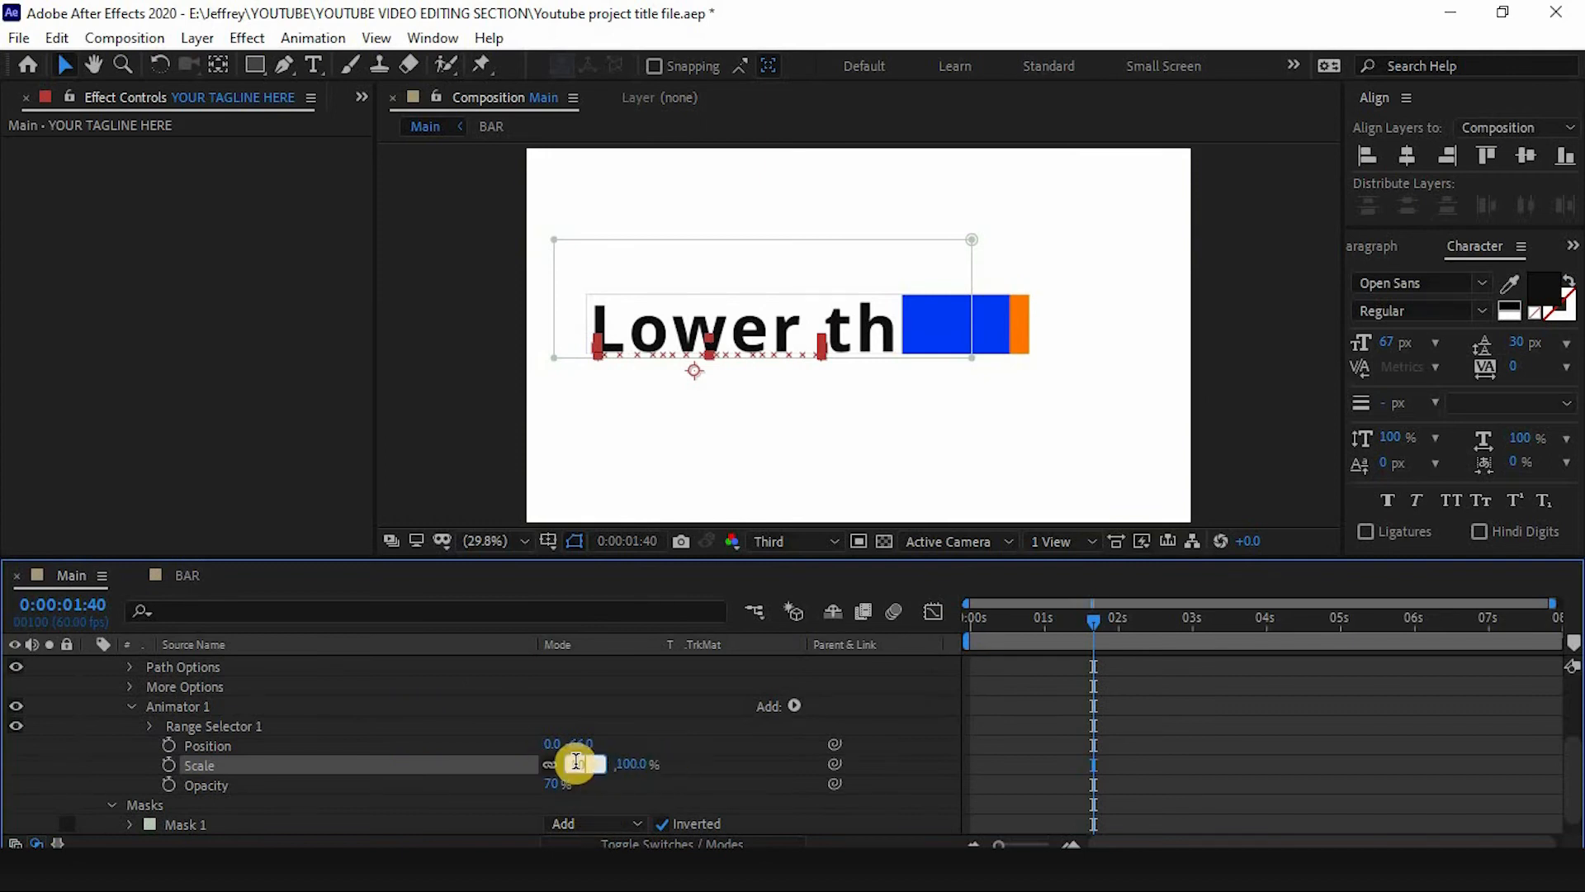
{"action": "left_click", "coordinate": [675, 766]}
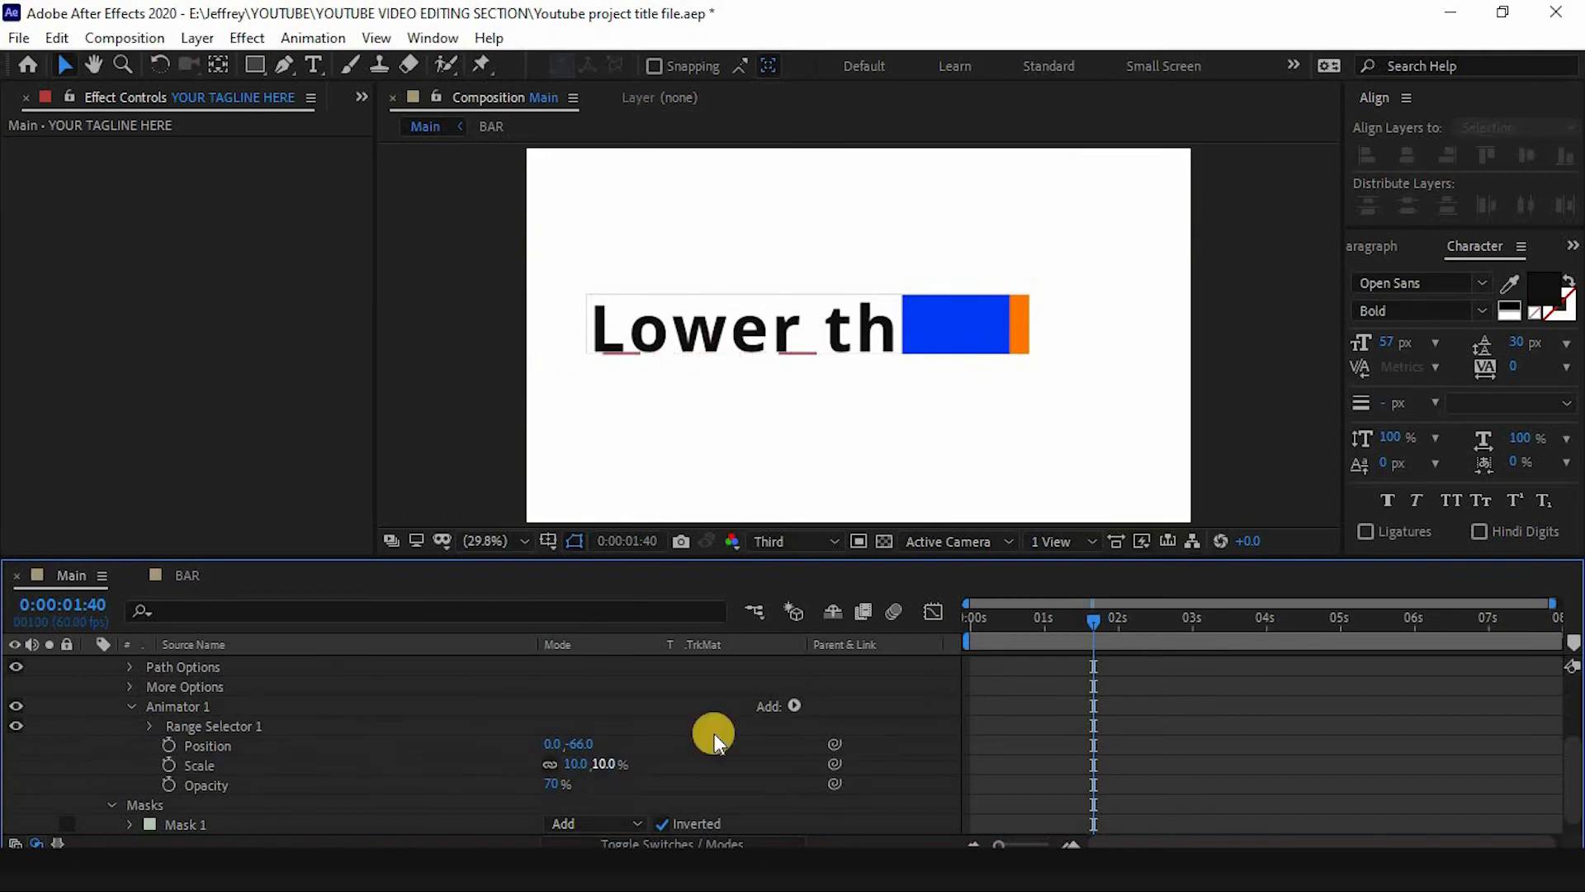
Keyframe the Offset of Animator 1's Range Selector 1 at 0% on 0:00:02:04 and 100% on 0:00:03:28.
{"action": "left_click", "coordinate": [175, 733]}
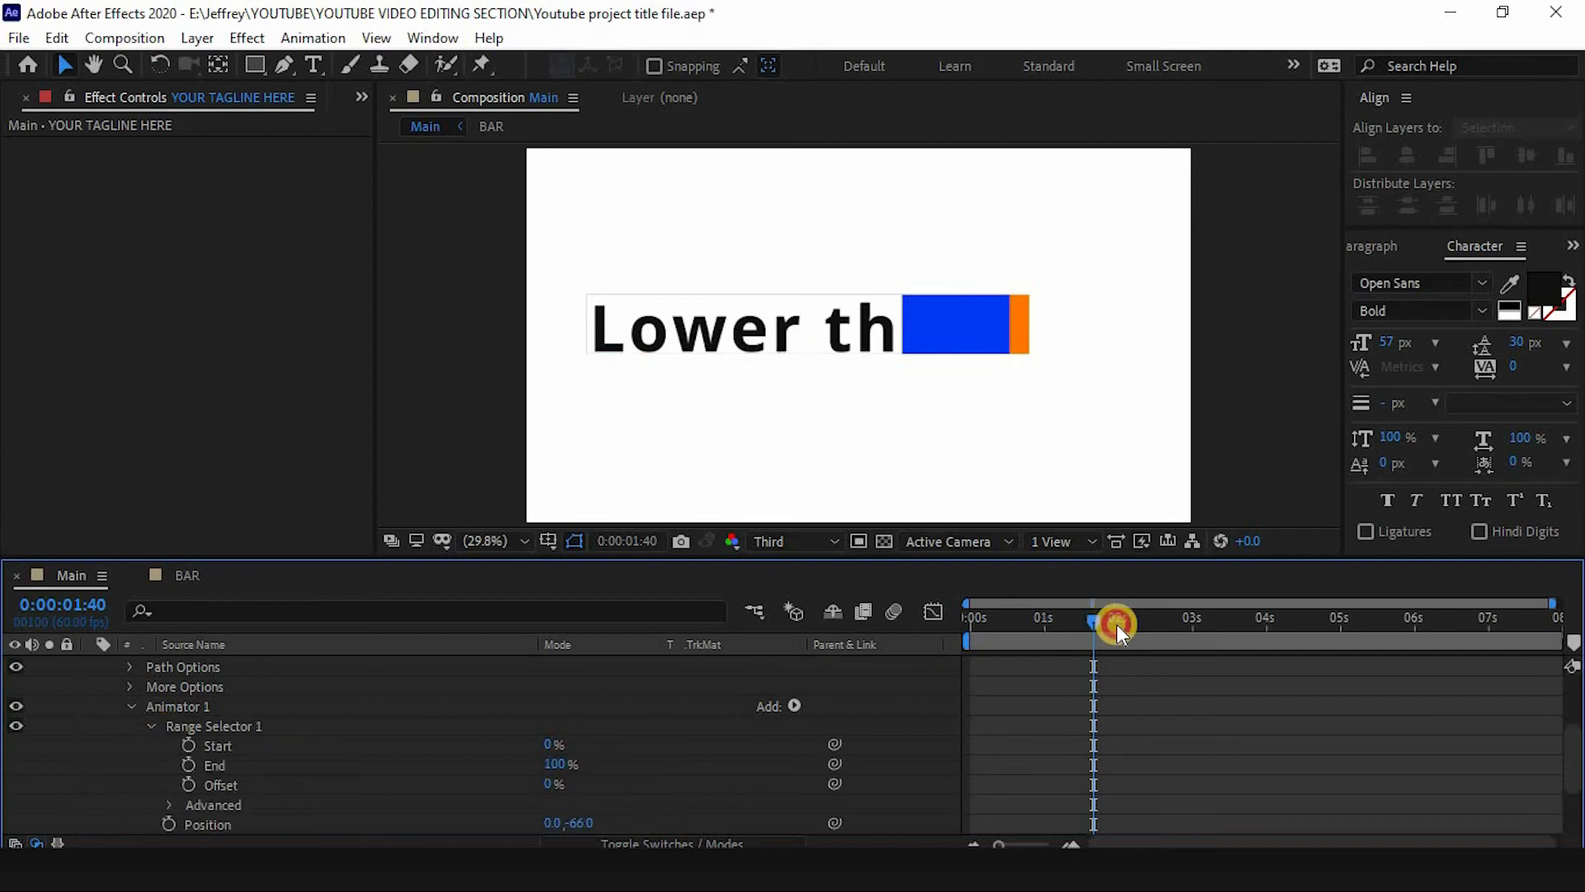
{"action": "mouse_move", "coordinate": [1116, 624]}
{"action": "left_mouse_down"}
{"action": "mouse_move", "coordinate": [1203, 626]}
{"action": "mouse_move", "coordinate": [1126, 635]}
{"action": "left_mouse_up"}
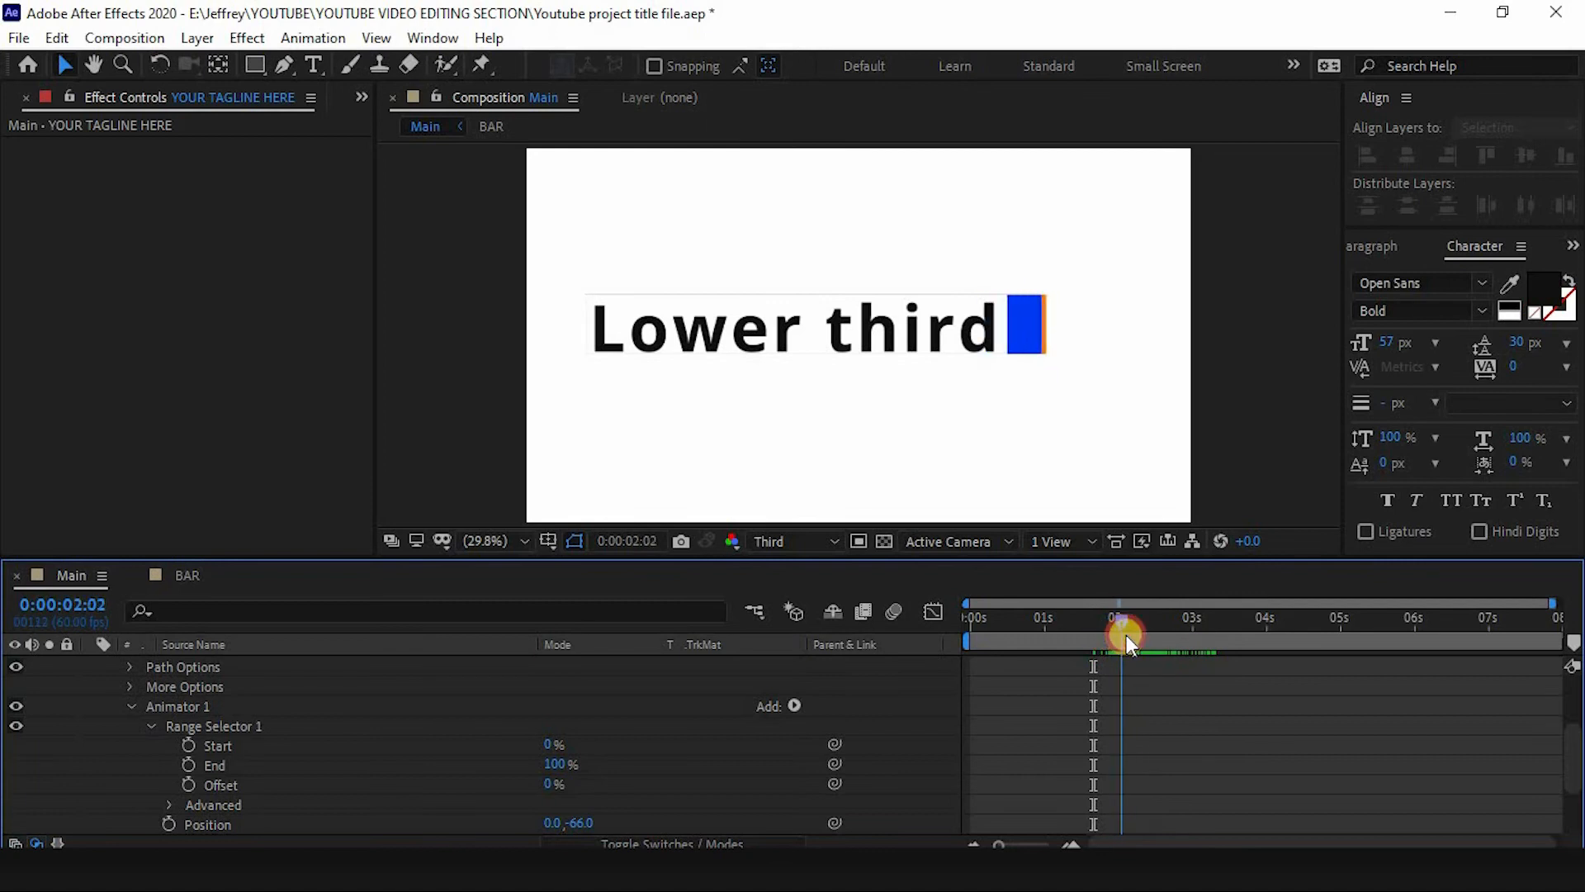
{"action": "left_click", "coordinate": [188, 784]}
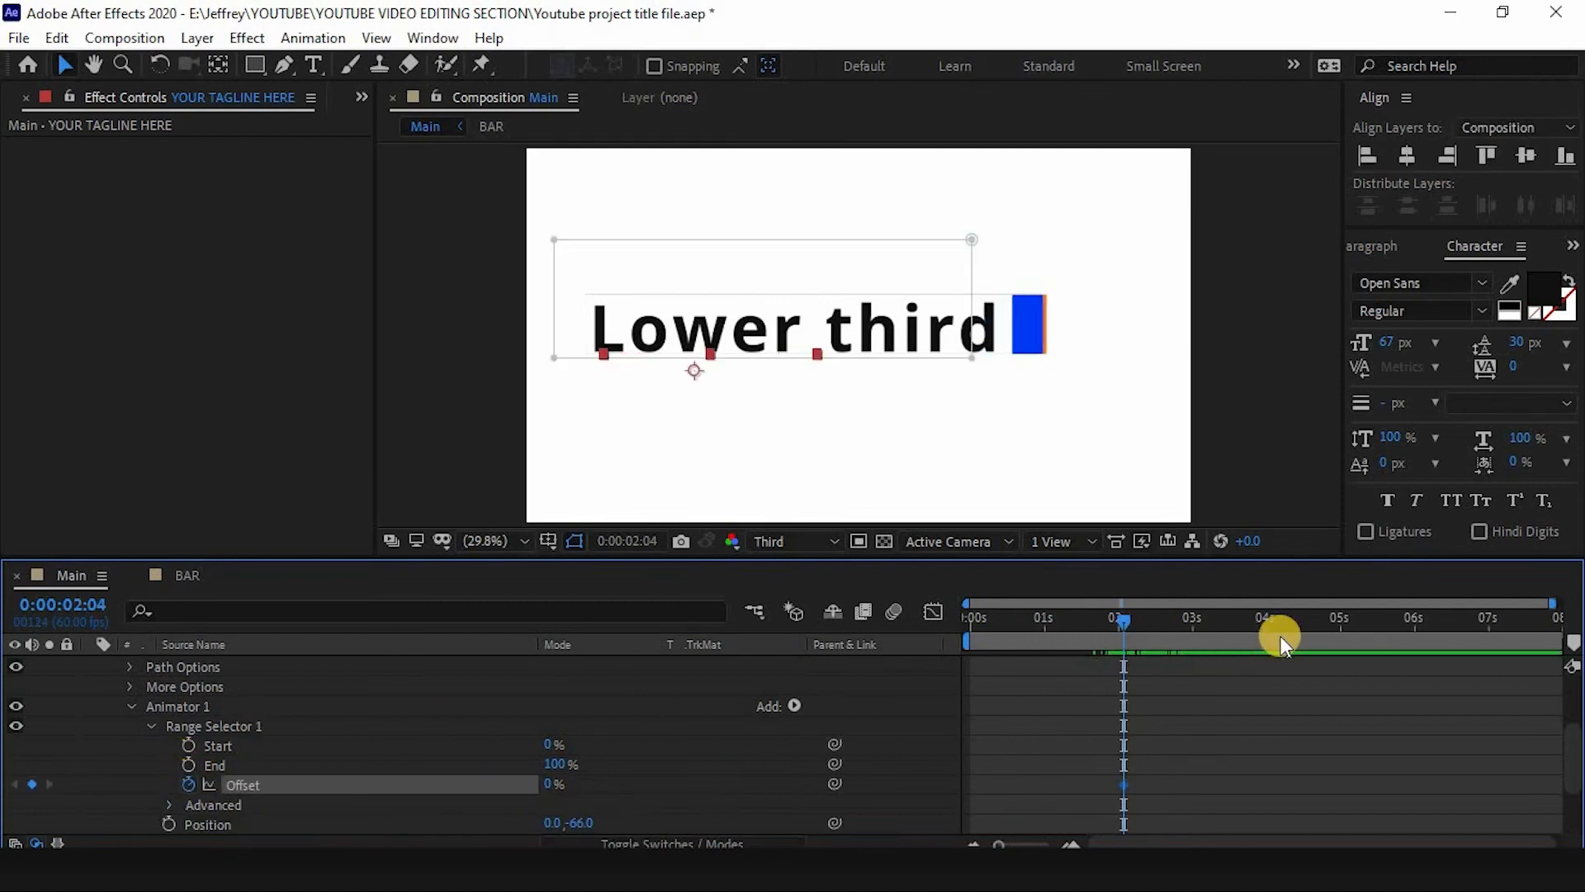
{"action": "left_click", "coordinate": [1226, 624]}
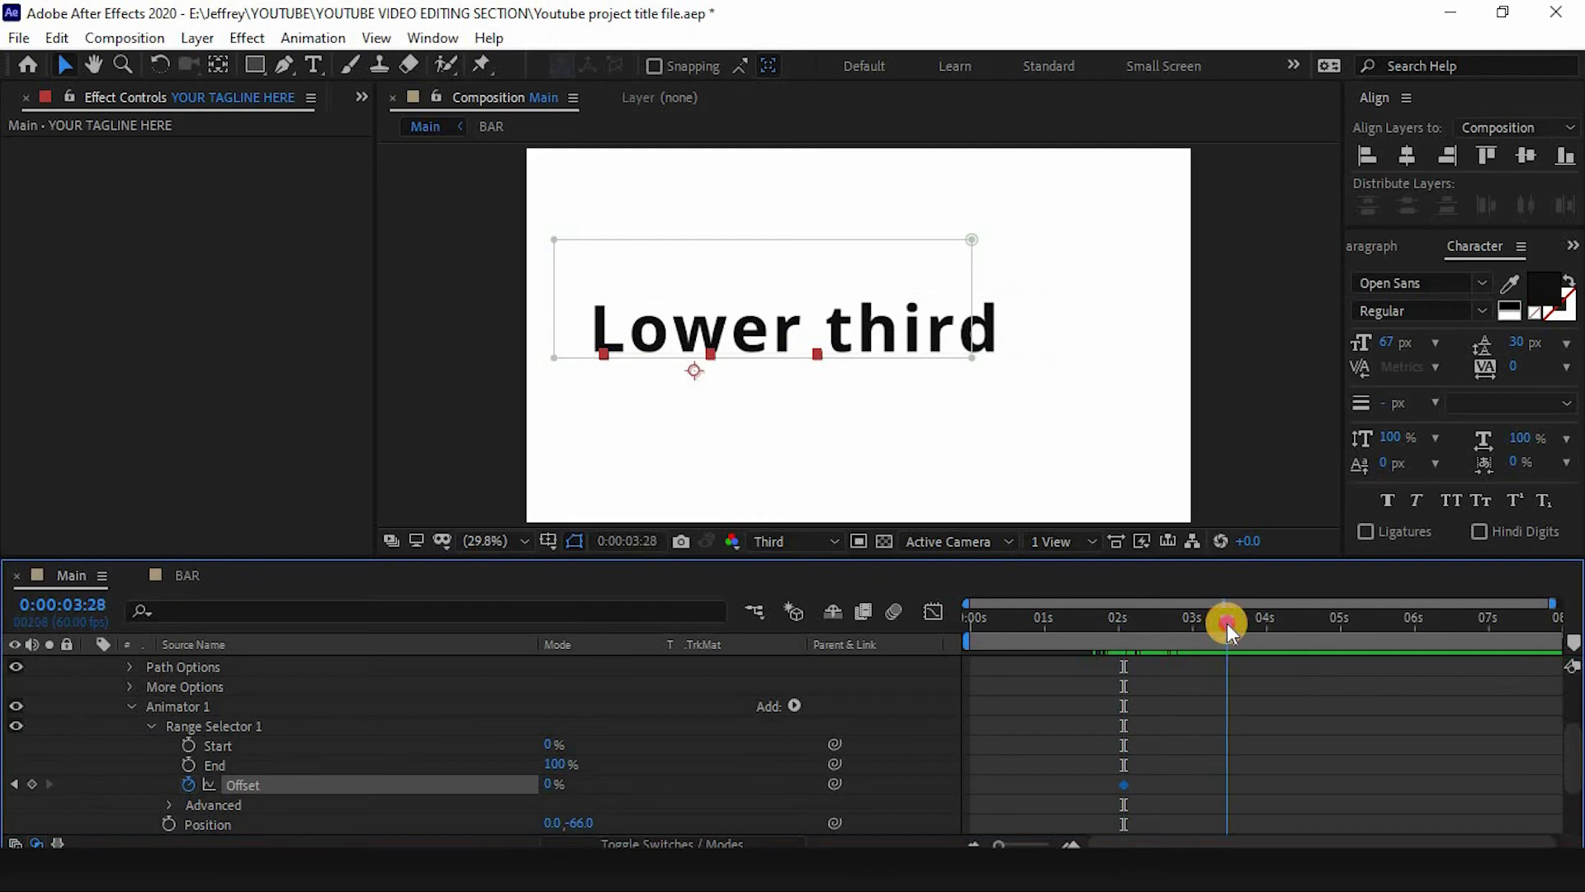
{"action": "left_click_drag", "start_coordinate": [547, 789], "coordinate": [673, 779]}
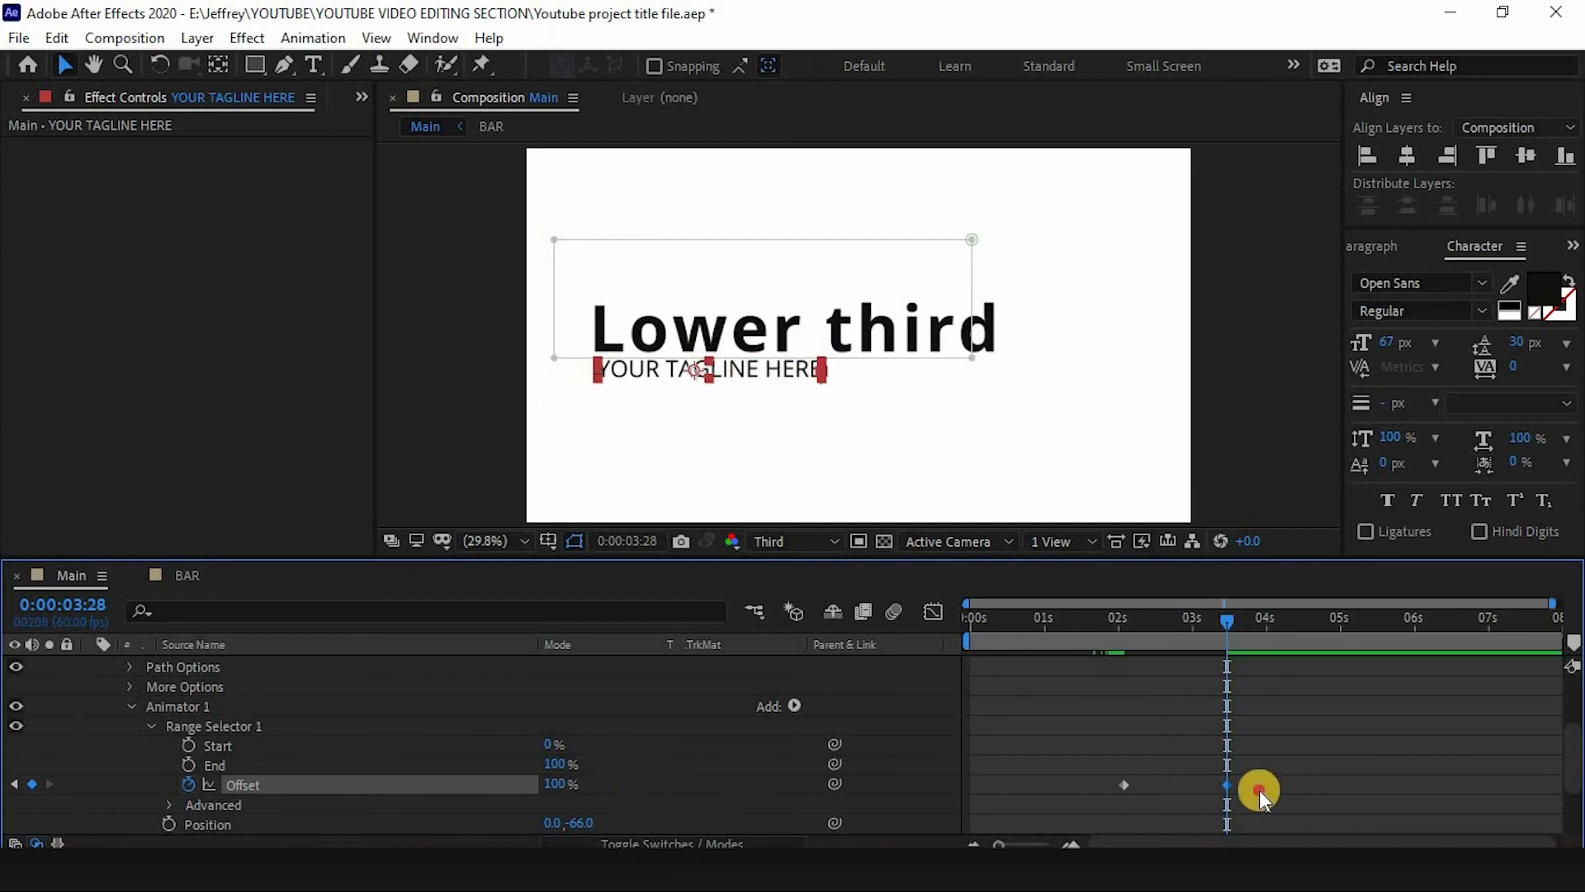
Ease both Offset keyframes and shape their speed graph into a sharp central peak, and preview the tagline animation.
{"action": "left_click_drag", "start_coordinate": [1259, 791], "coordinate": [1069, 771]}
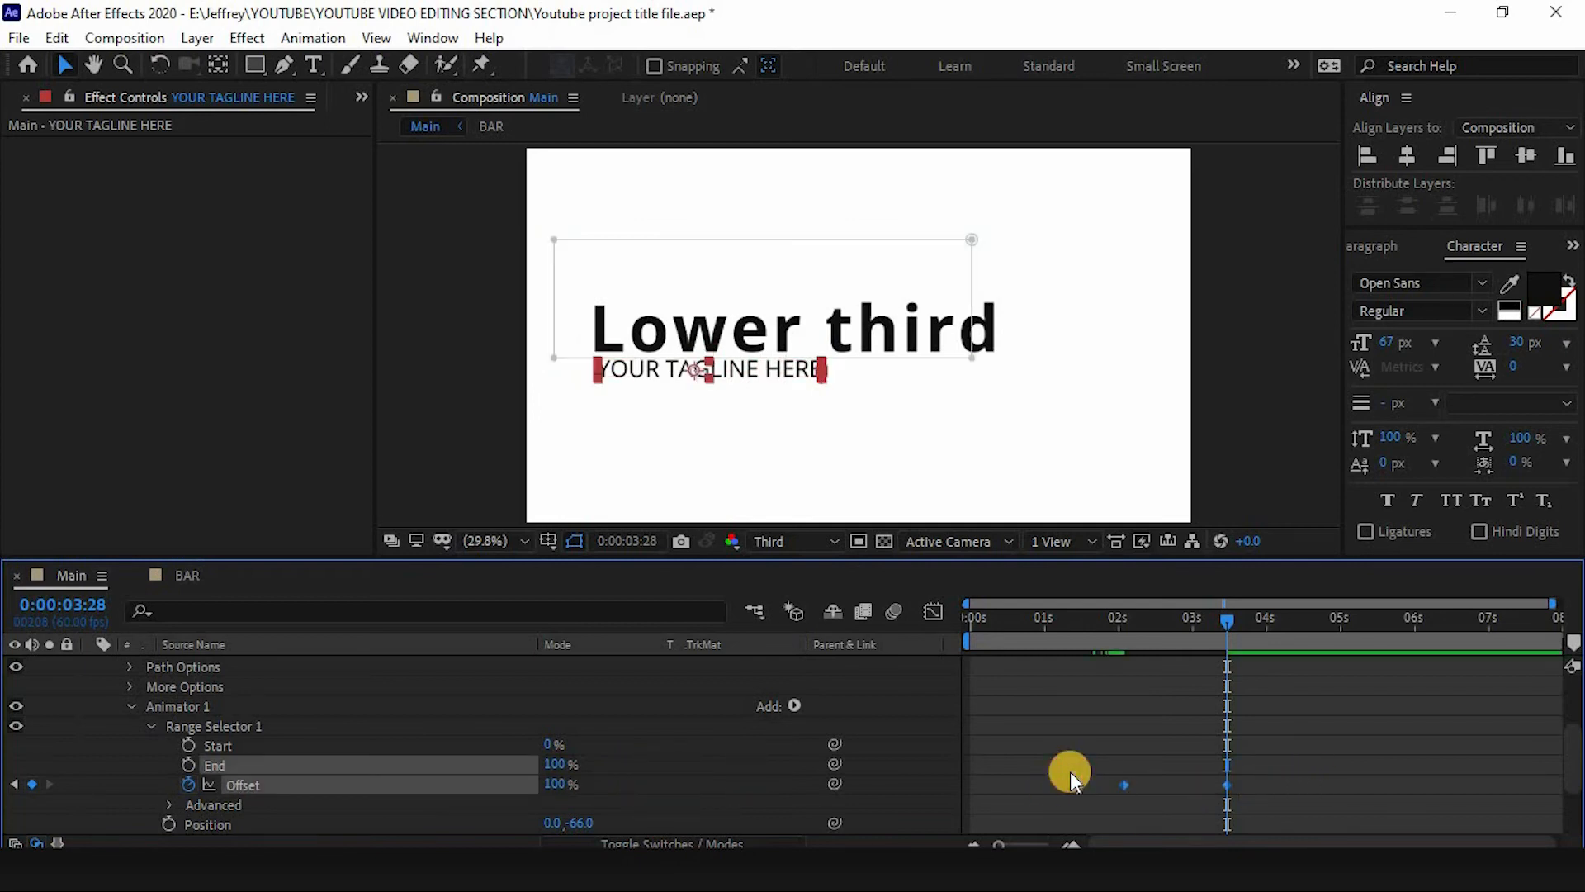
{"action": "left_click", "coordinate": [934, 611]}
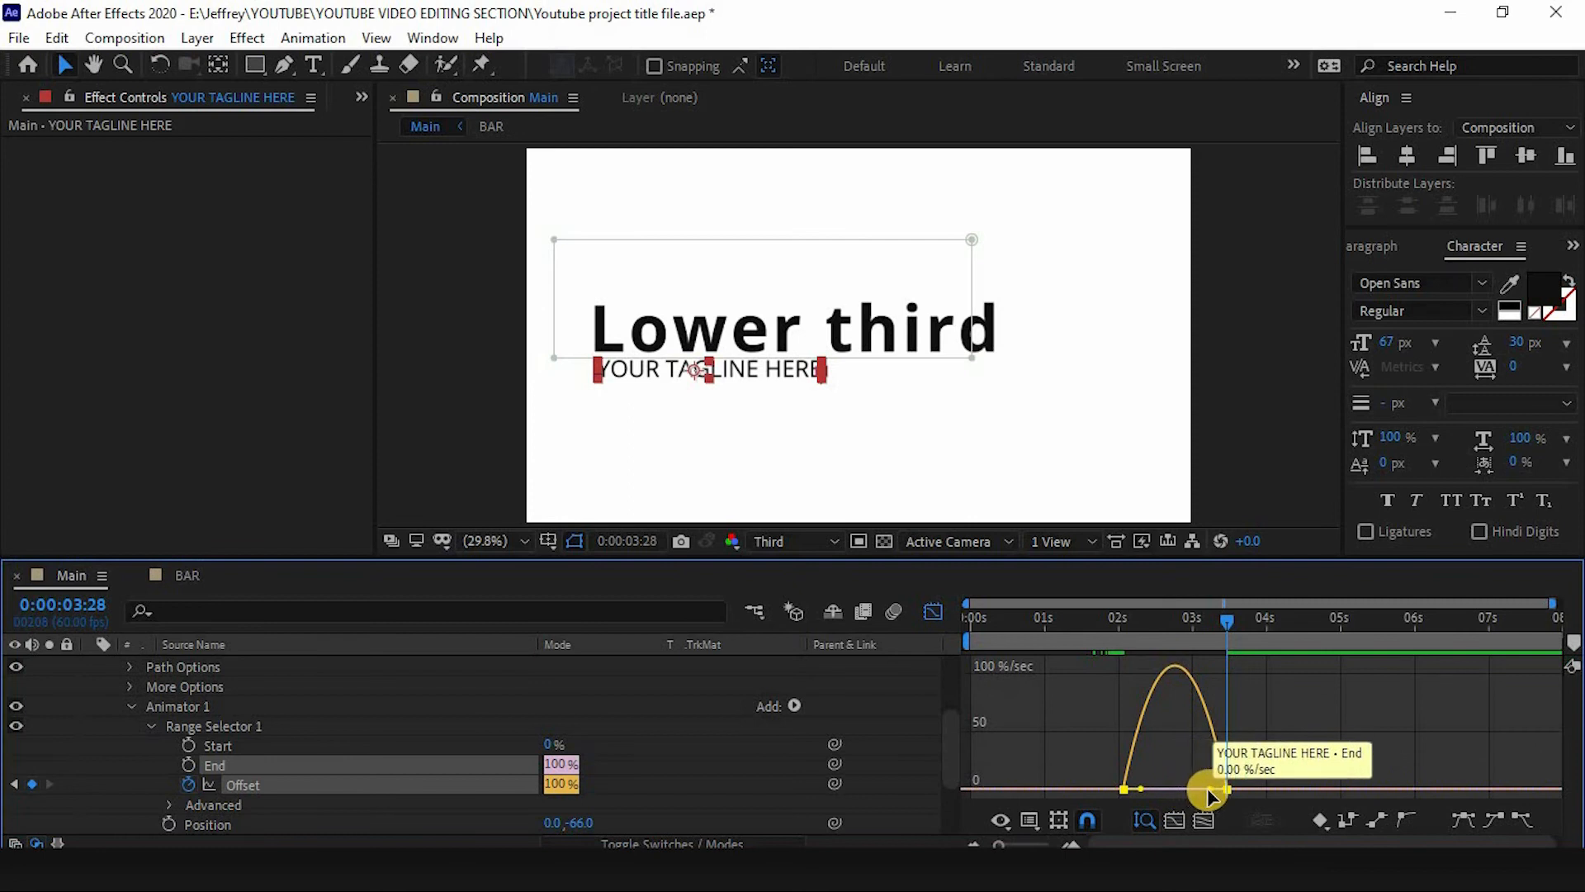
{"action": "left_click_drag", "start_coordinate": [1208, 789], "coordinate": [1162, 789]}
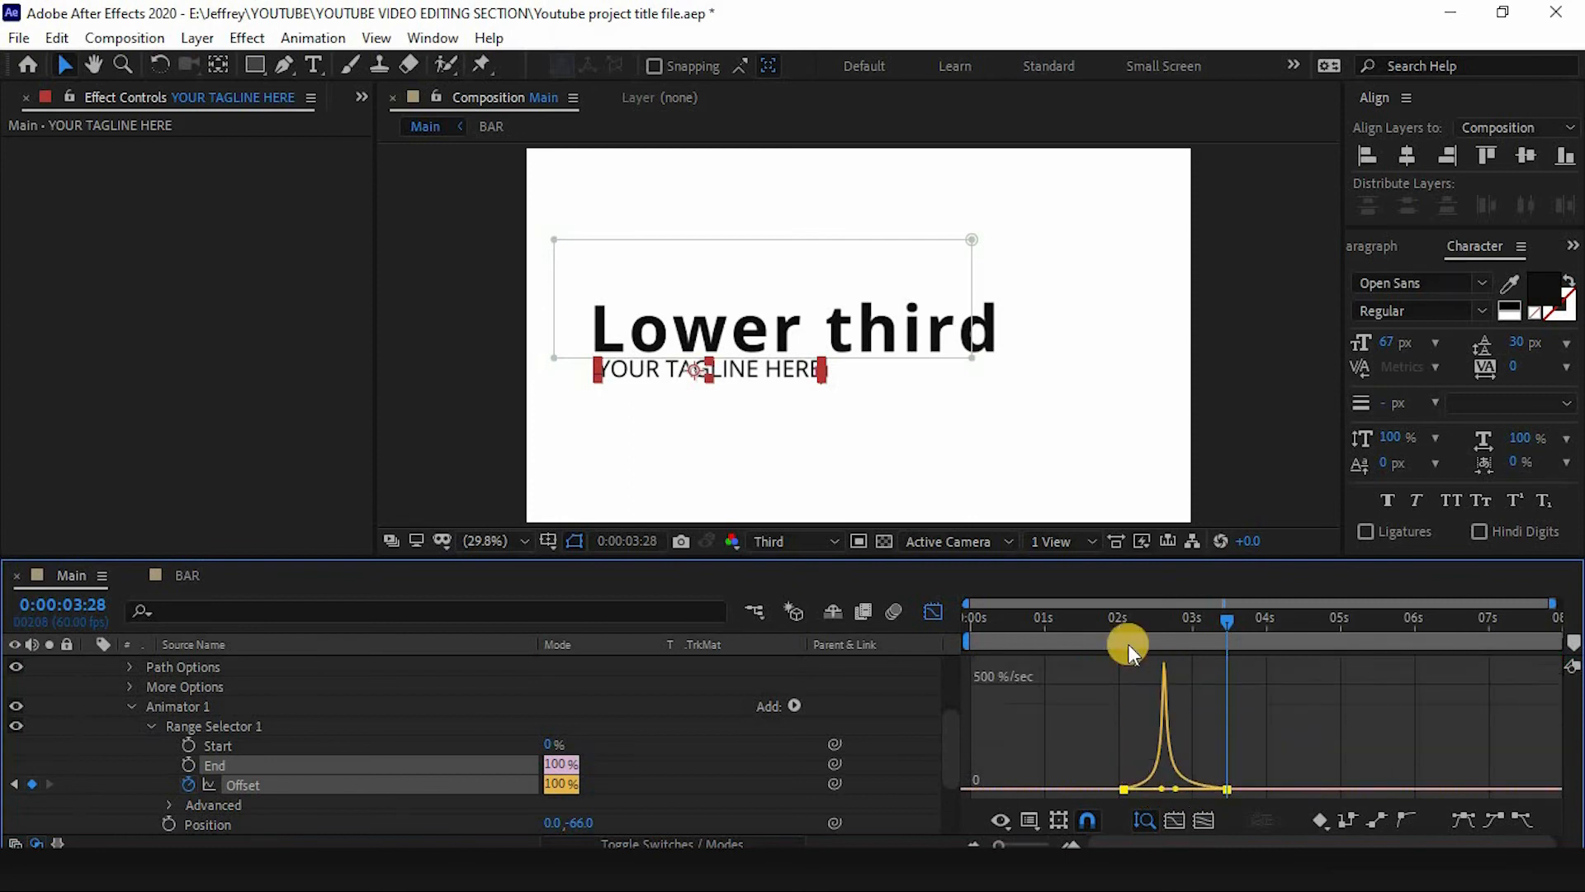
{"action": "left_click", "coordinate": [1107, 626]}
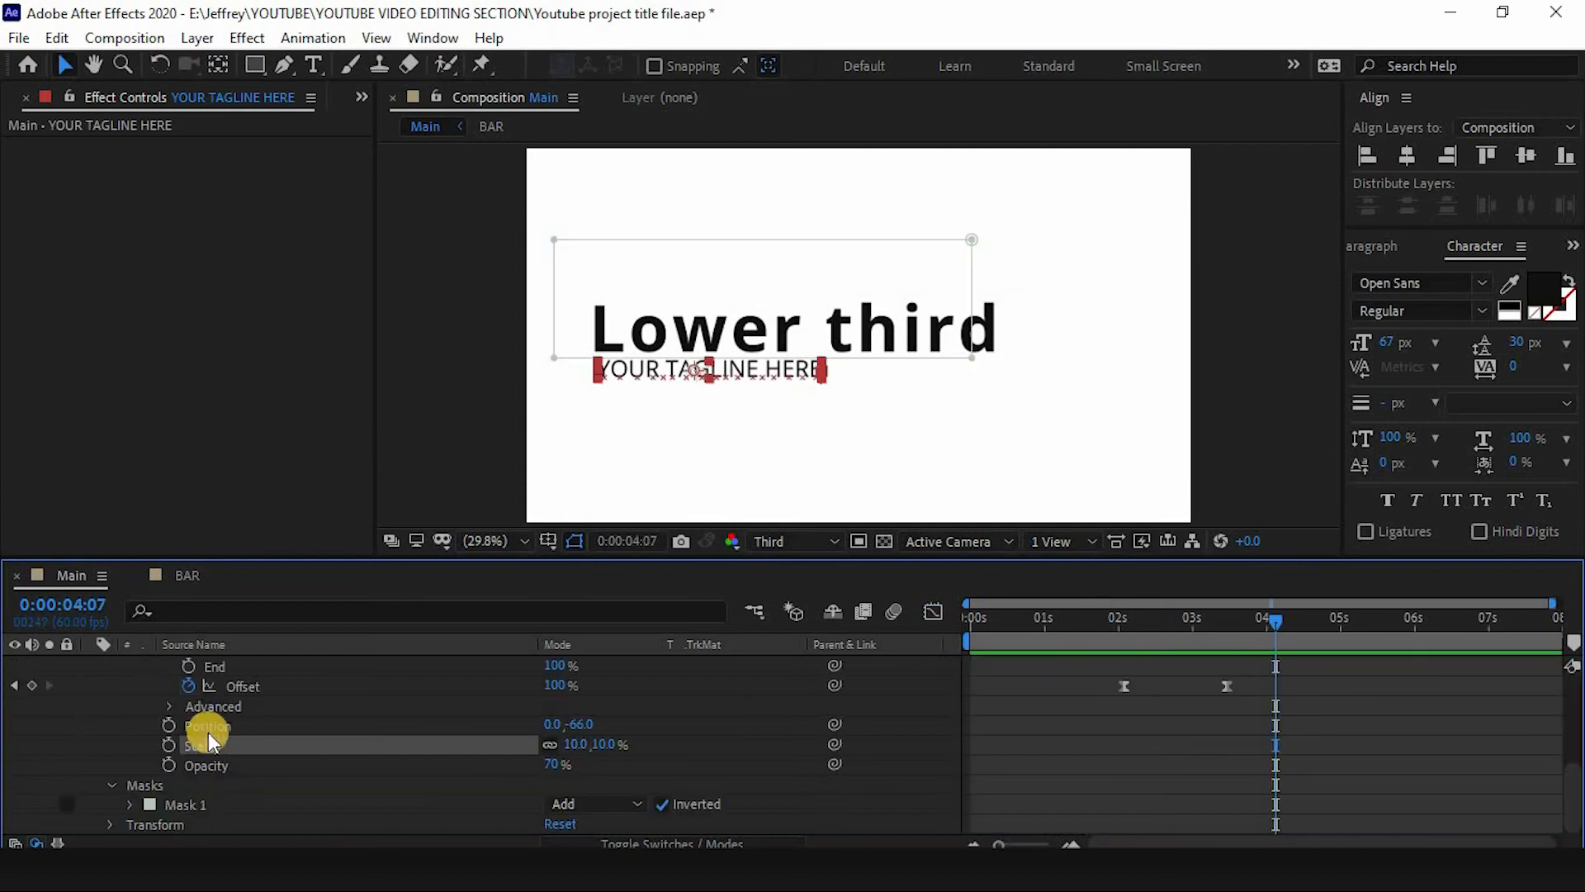
Set the Scale of the tagline's Animator 1 to 0% and play the animation from 0:00:01:51.
{"action": "left_click", "coordinate": [208, 725]}
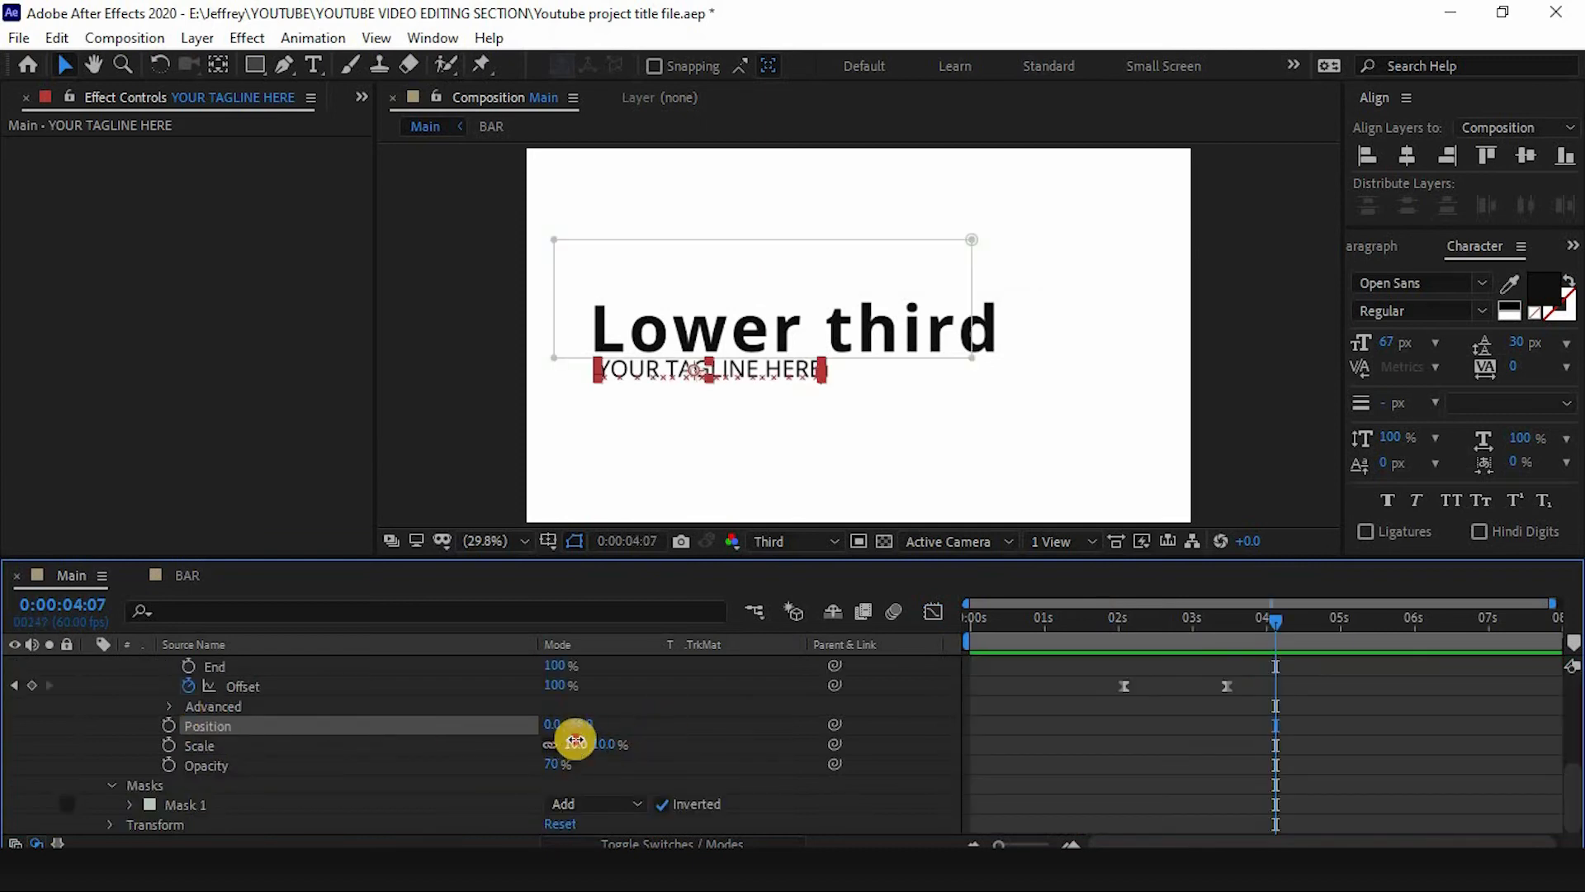
{"action": "left_click", "coordinate": [576, 744]}
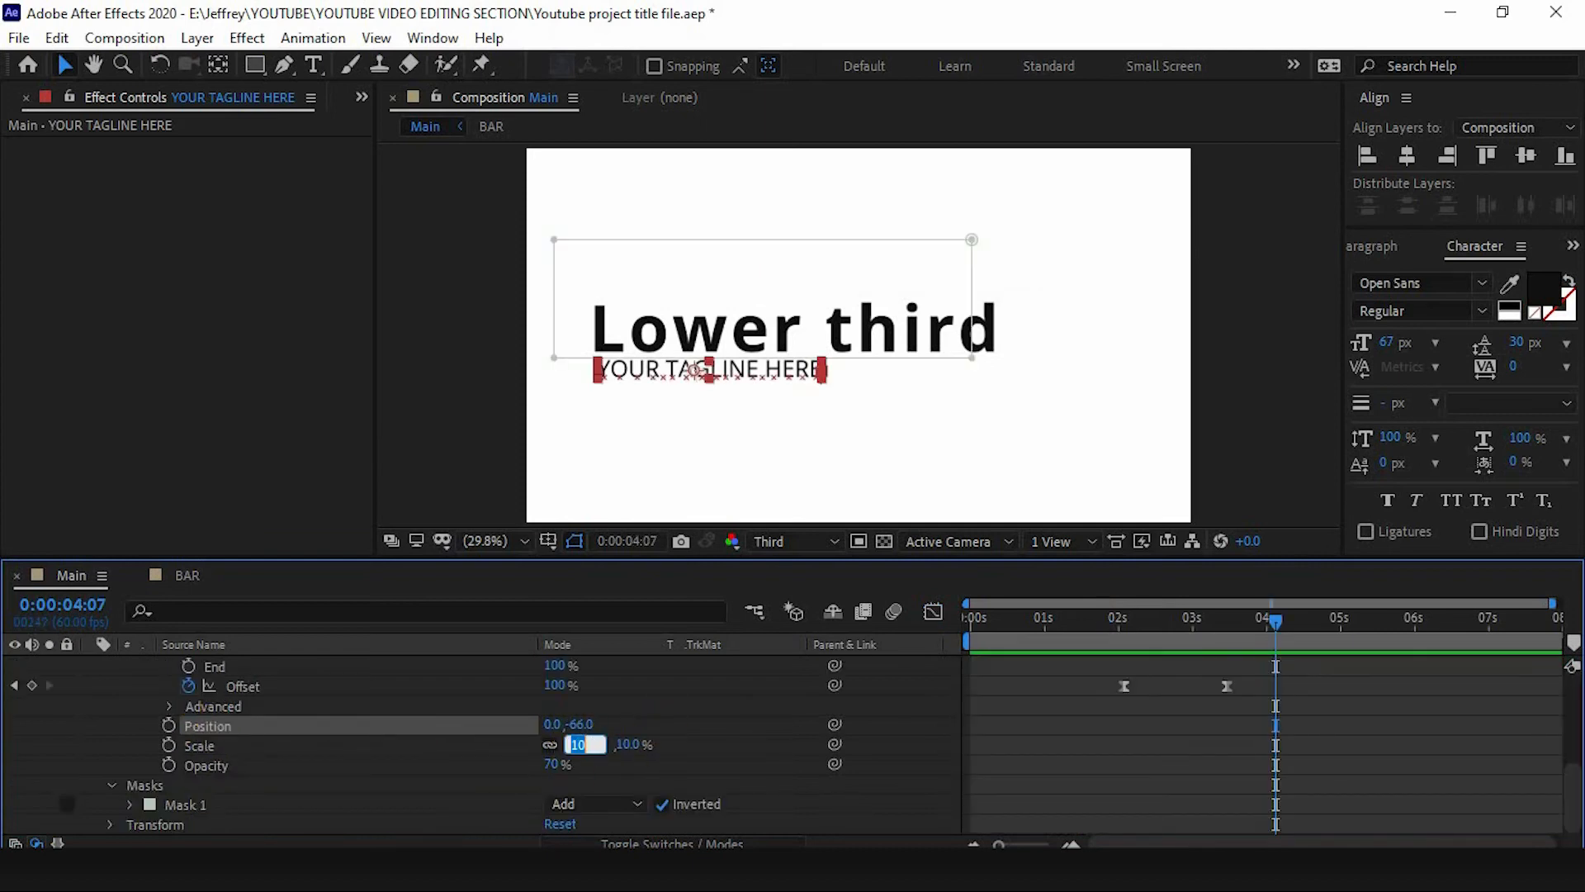
{"action": "left_click", "coordinate": [717, 748]}
{"action": "mouse_move", "coordinate": [1103, 615]}
{"action": "left_mouse_down"}
{"action": "mouse_move", "coordinate": [1167, 612]}
{"action": "mouse_move", "coordinate": [1108, 621]}
{"action": "left_mouse_up"}
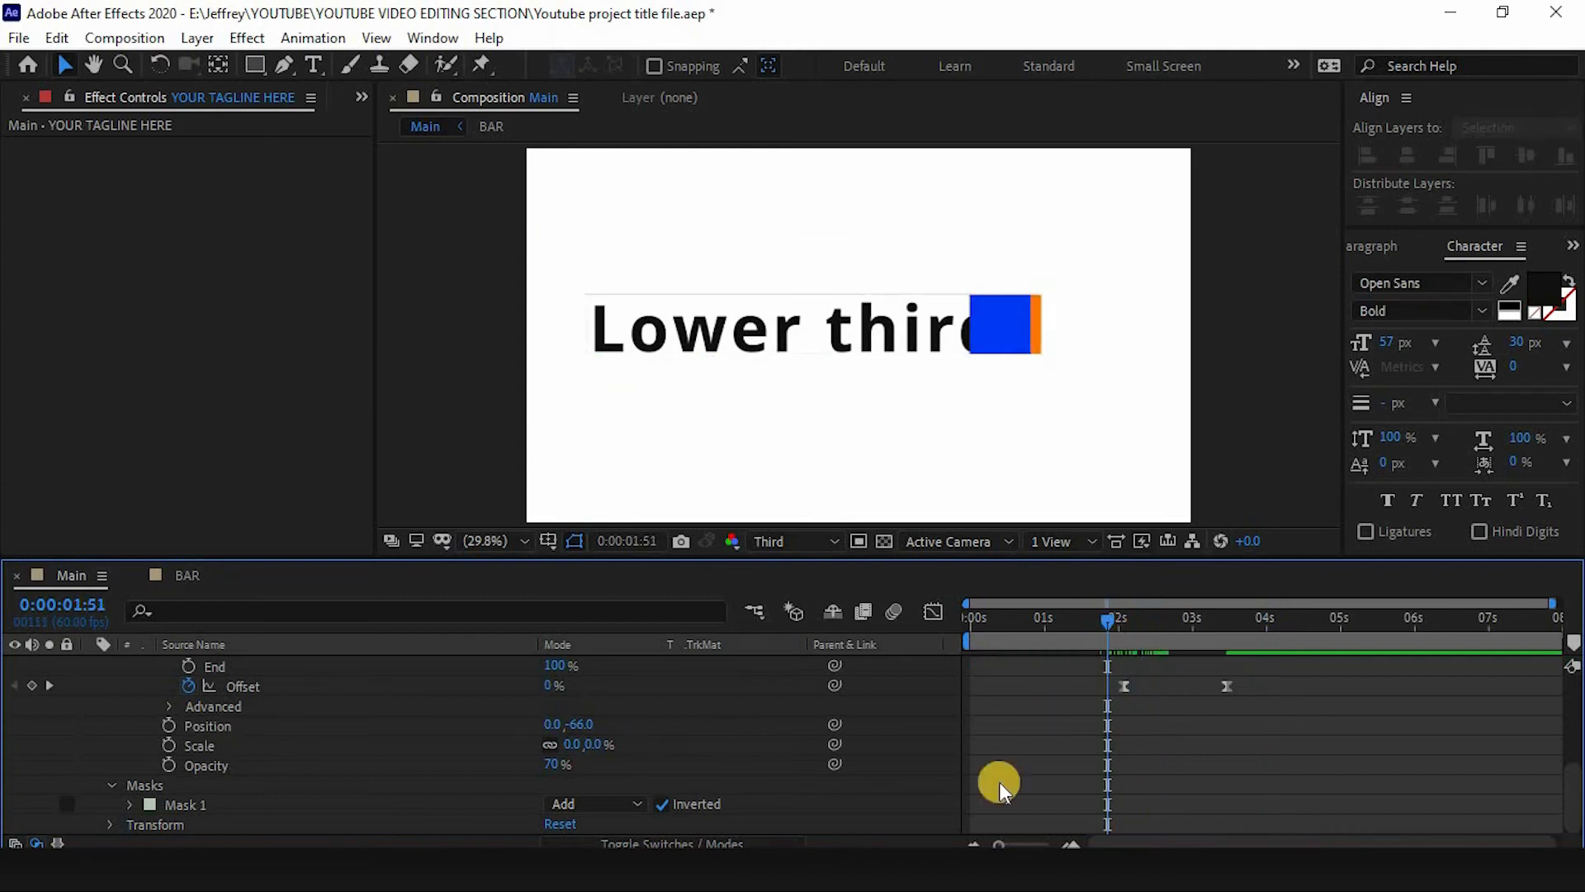
{"action": "key", "text": "space"}
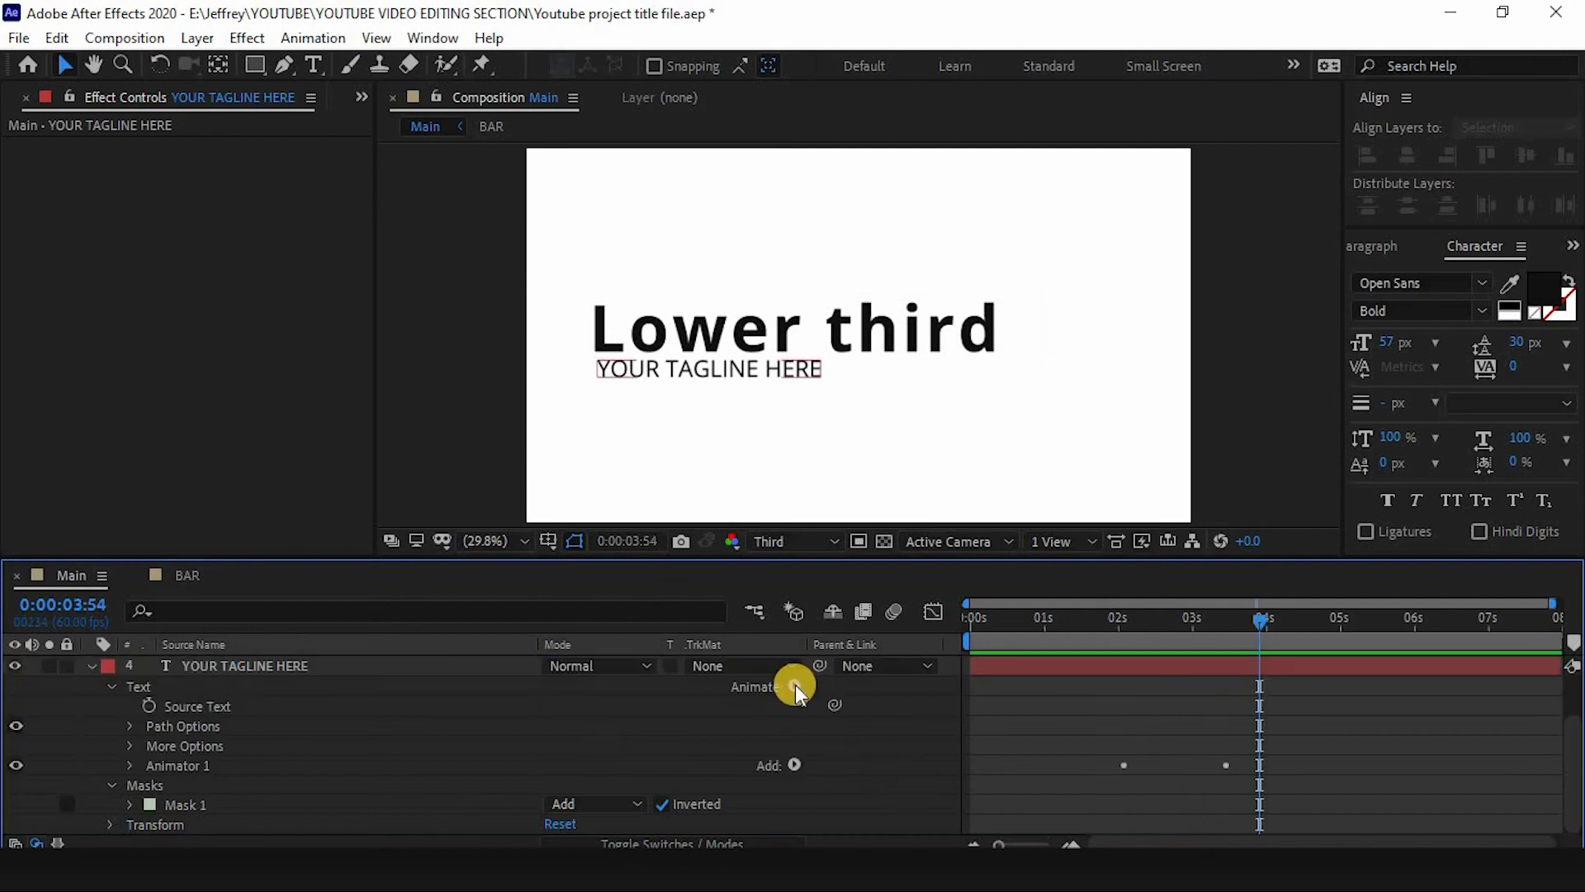
Add a Tracking animator to the YOUR TAGLINE HERE layer and go to 0:00:03:22.
{"action": "left_click", "coordinate": [795, 685]}
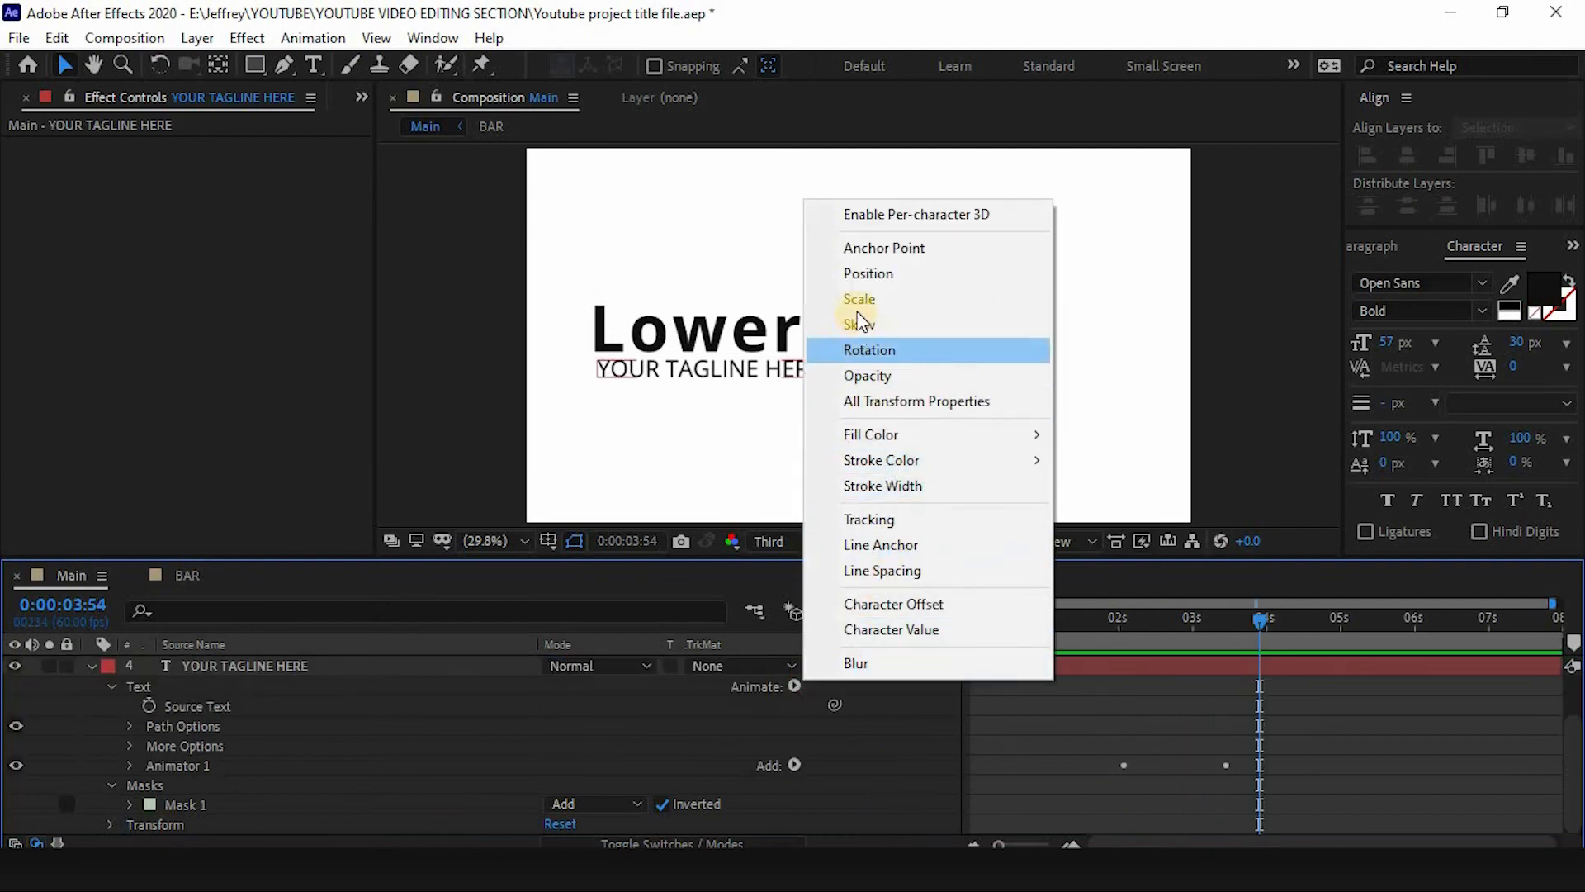
{"action": "left_click", "coordinate": [863, 520]}
{"action": "scroll", "coordinate": [337, 764], "scroll_direction": "down", "scroll_amount": 3}
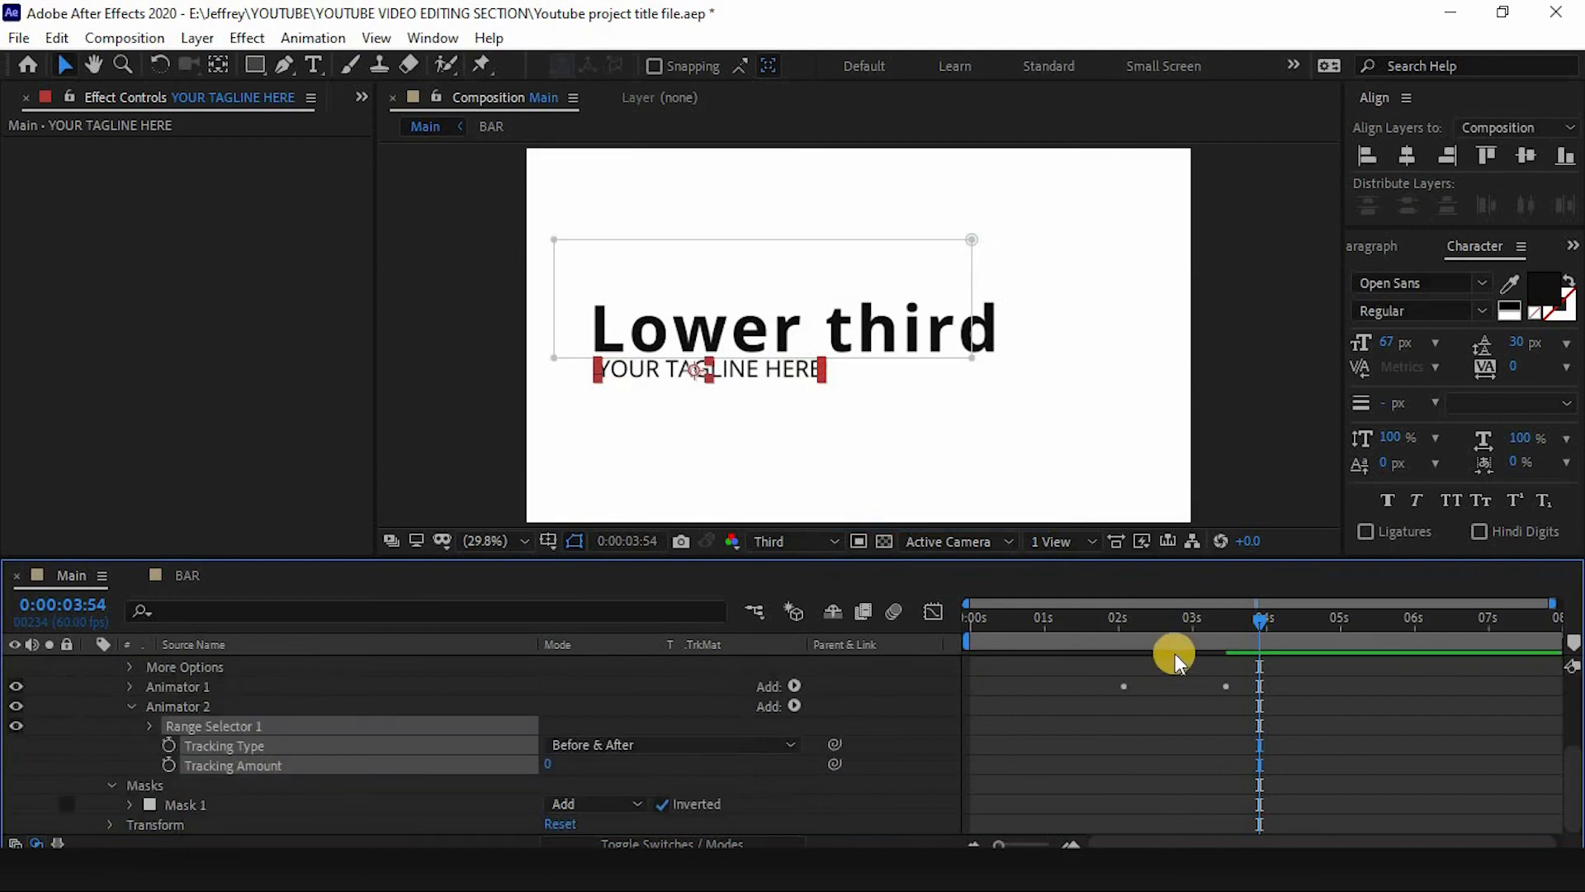
{"action": "left_click_drag", "start_coordinate": [1142, 629], "coordinate": [1220, 622]}
{"action": "left_click", "coordinate": [168, 765]}
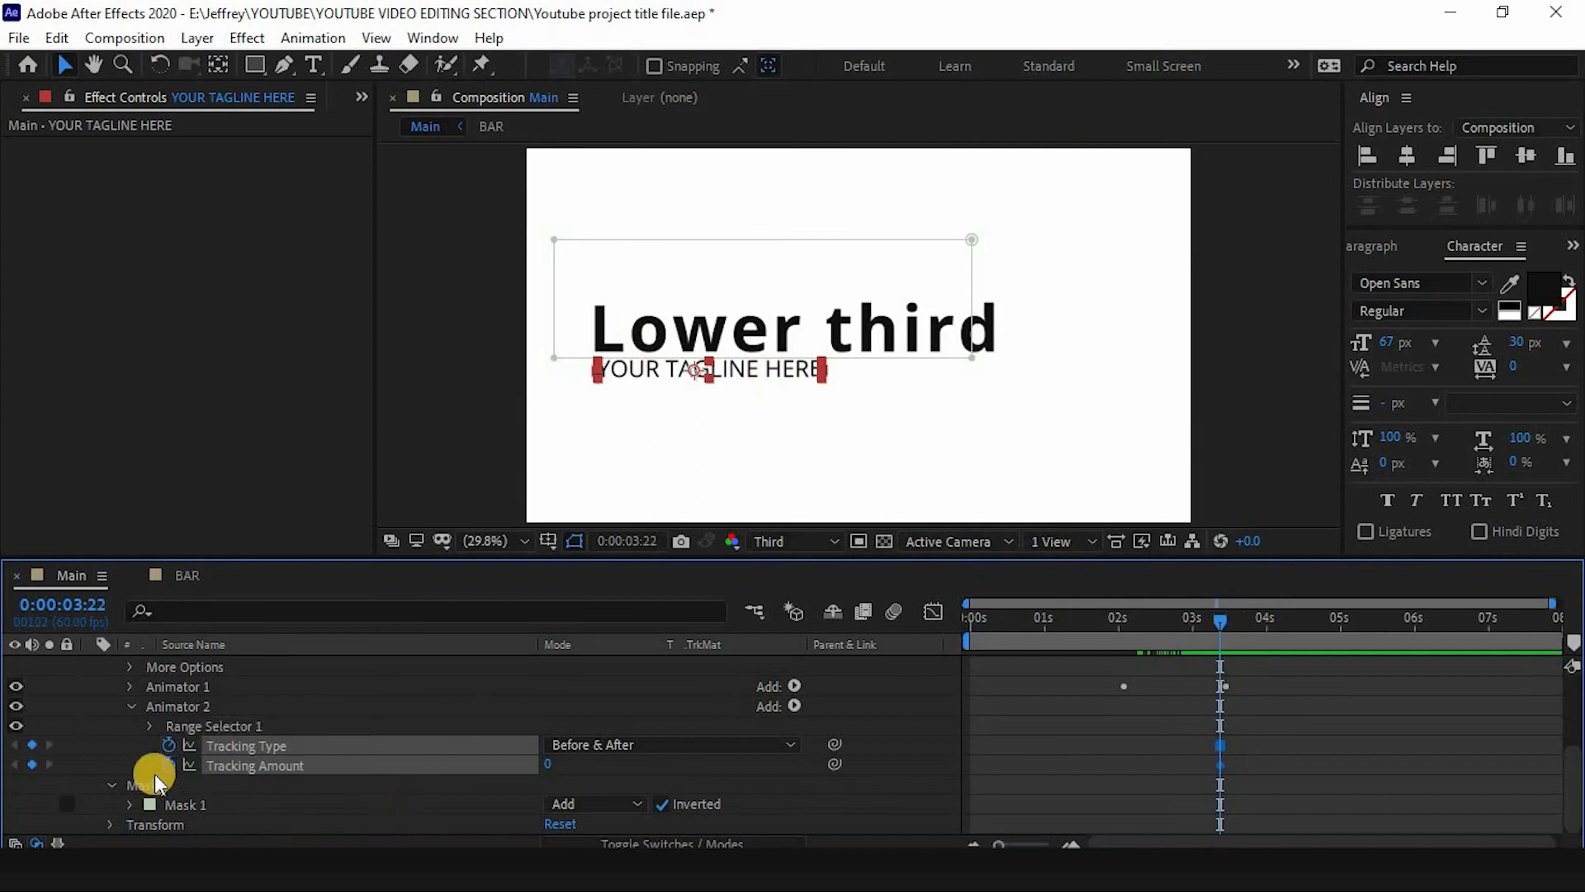
{"action": "left_click", "coordinate": [168, 745]}
{"action": "left_click", "coordinate": [405, 785]}
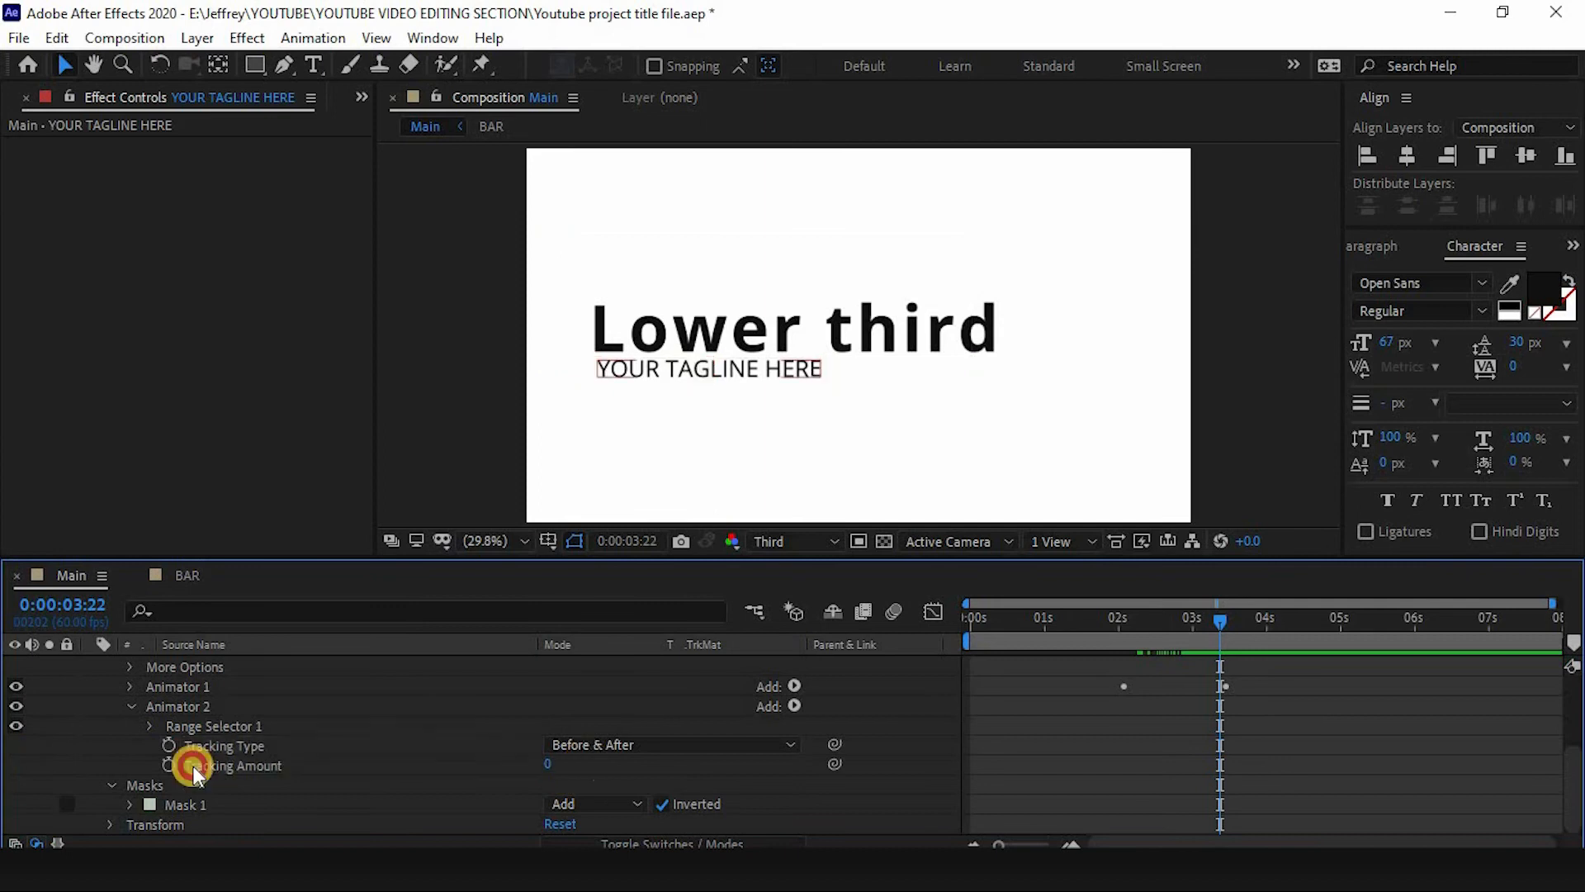
{"action": "left_click", "coordinate": [404, 786]}
Keyframe only Animator 2's Tracking Amount at 0 on 0:00:03:22 and at 10 on 0:00:04:00.
{"action": "left_click", "coordinate": [168, 765]}
{"action": "left_click_drag", "start_coordinate": [1259, 619], "coordinate": [1266, 619]}
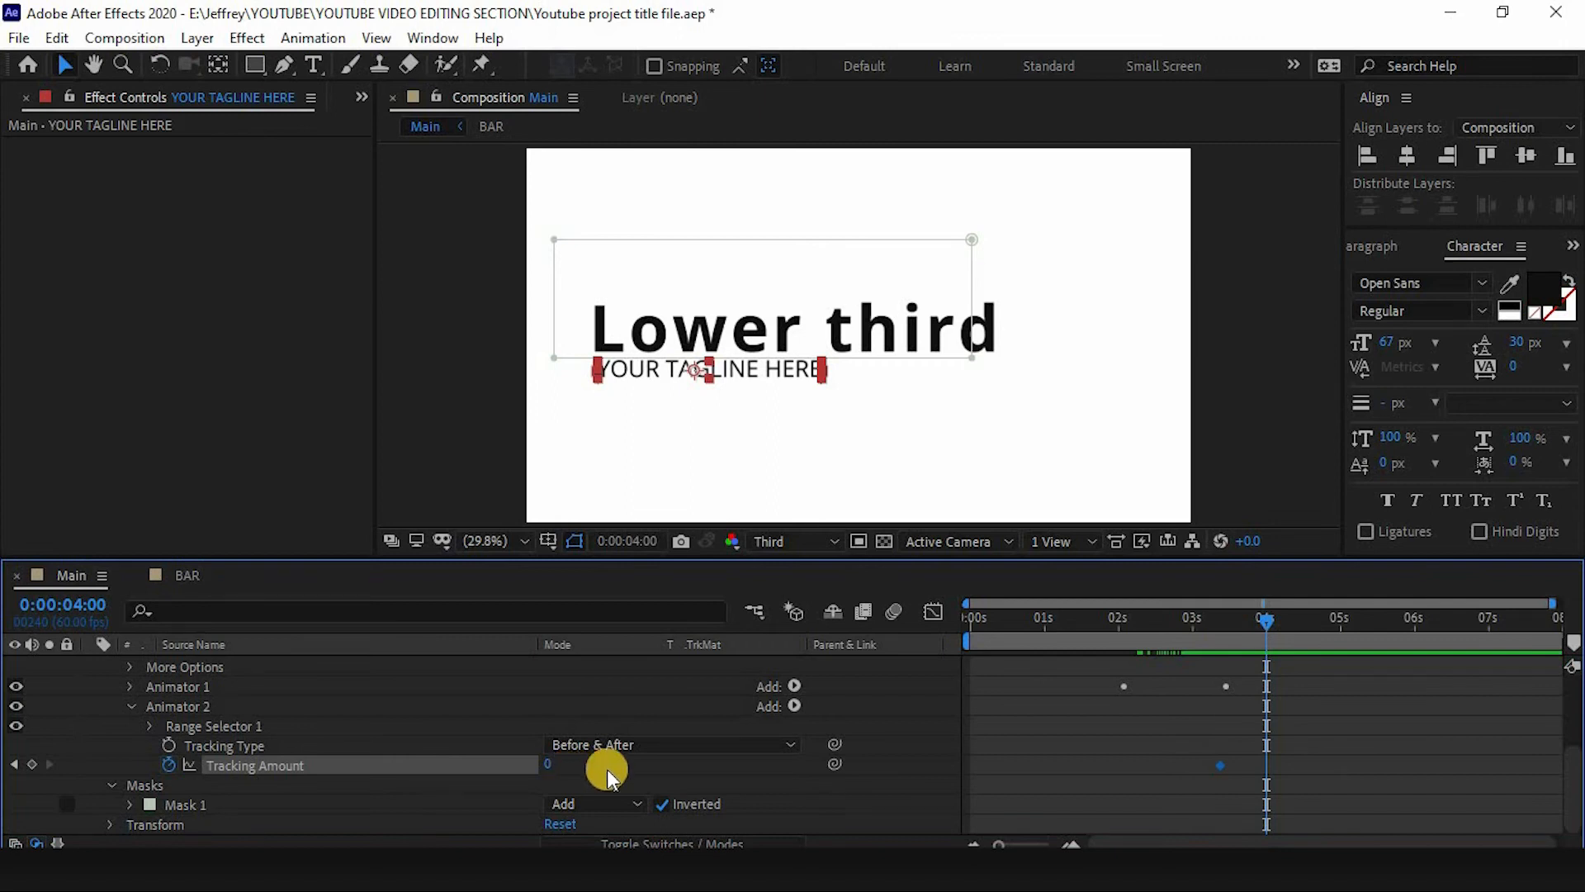
{"action": "left_click", "coordinate": [549, 766]}
{"action": "left_click", "coordinate": [606, 760]}
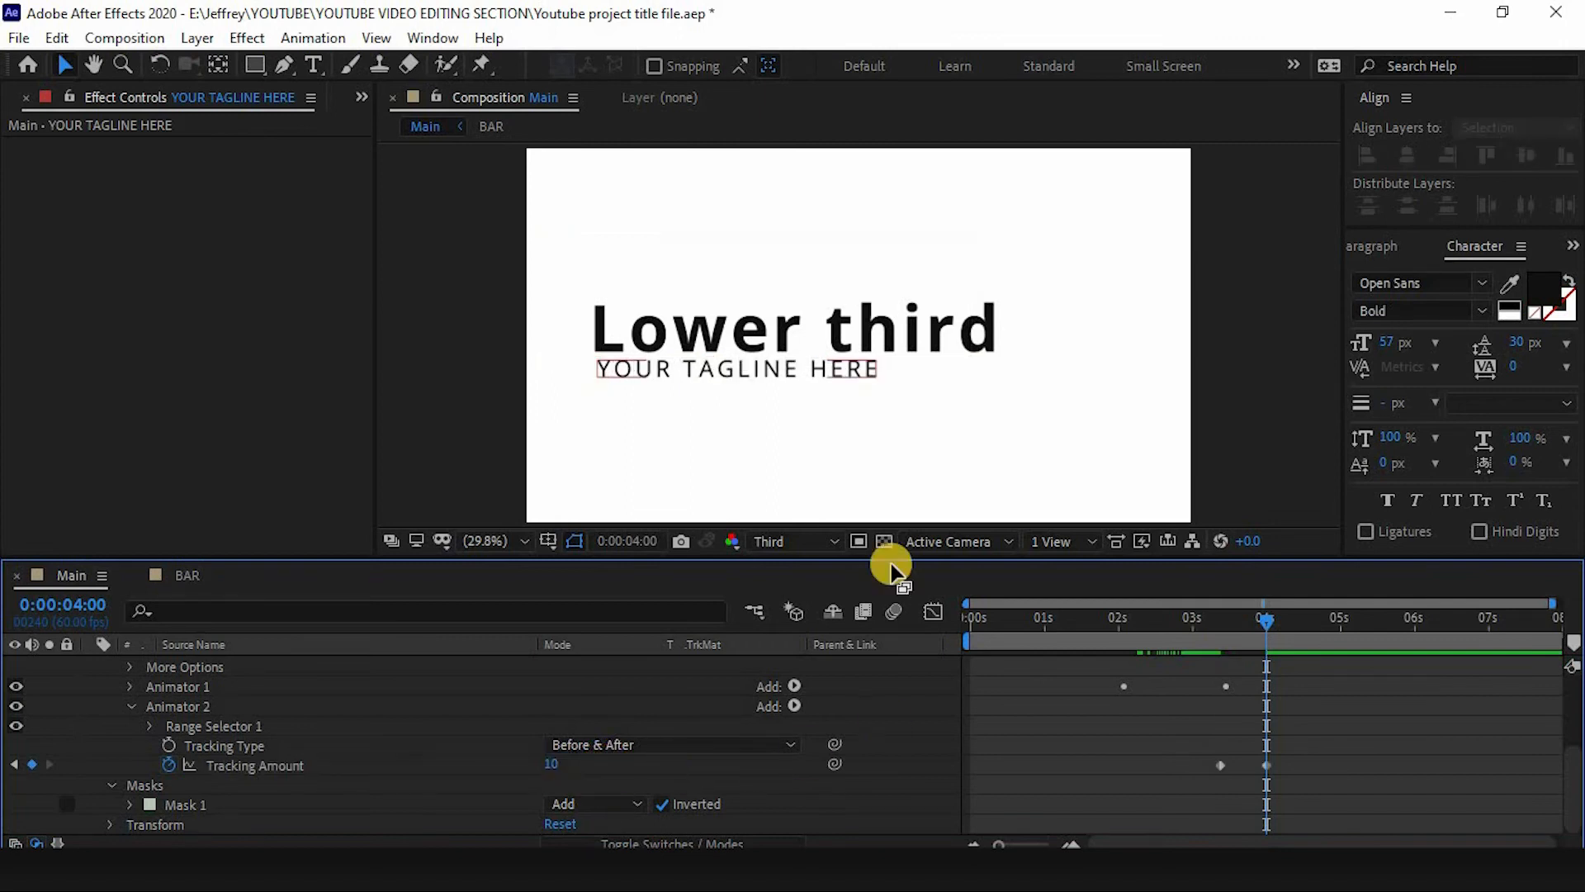
Ease both Tracking Amount keyframes, shape their speed graph into an early peak, and play the result from 0:00:02:26.
{"action": "left_click_drag", "start_coordinate": [1288, 764], "coordinate": [1196, 770]}
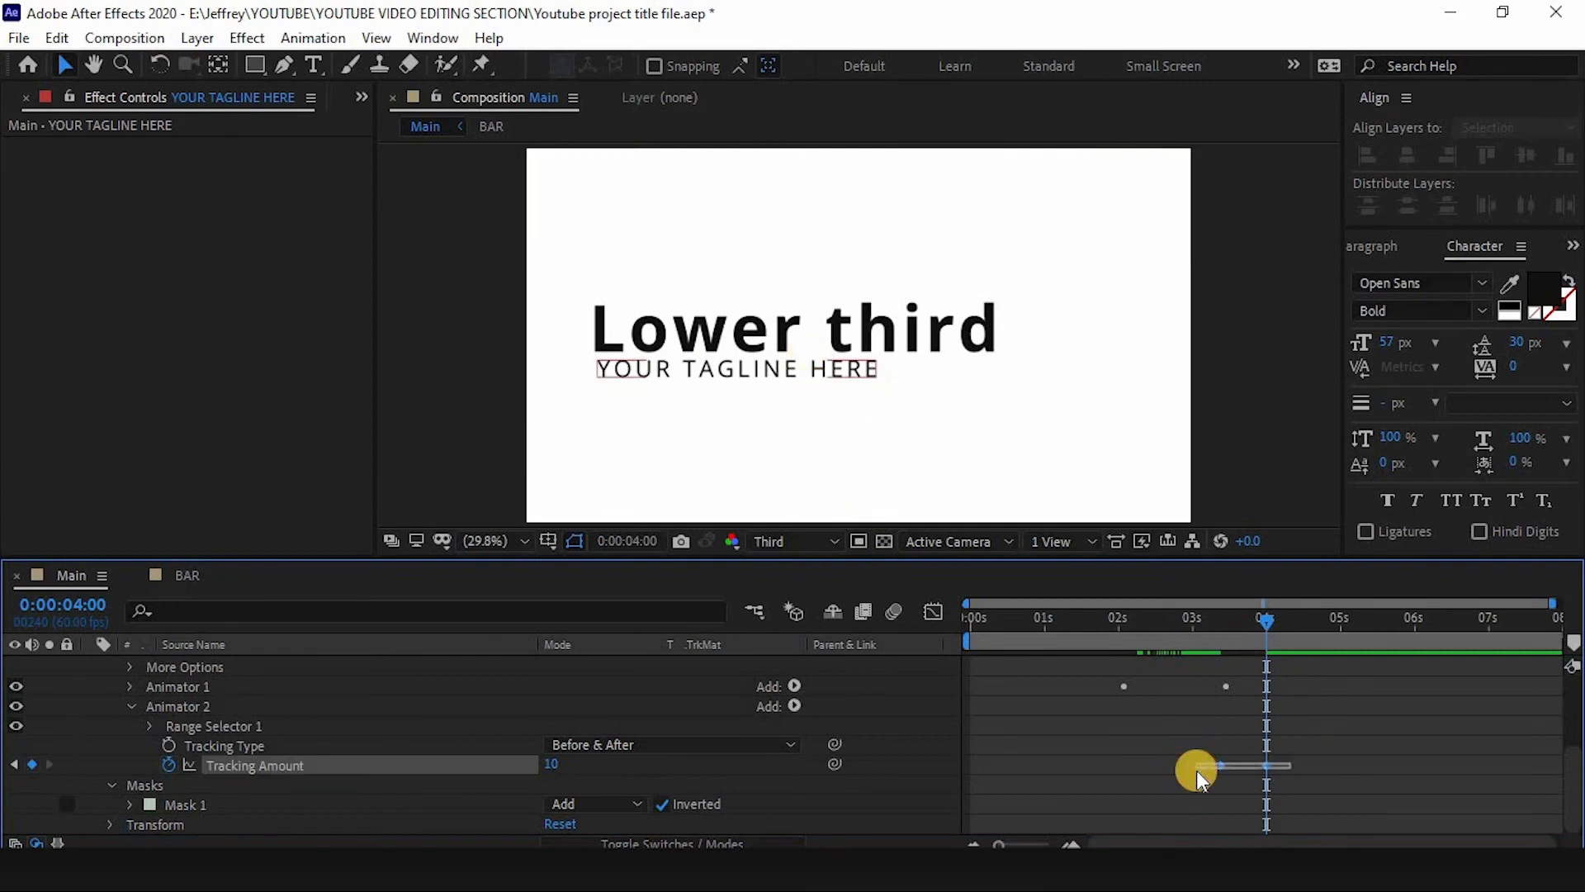
{"action": "left_click", "coordinate": [933, 611]}
{"action": "left_click_drag", "start_coordinate": [1121, 840], "coordinate": [1121, 840]}
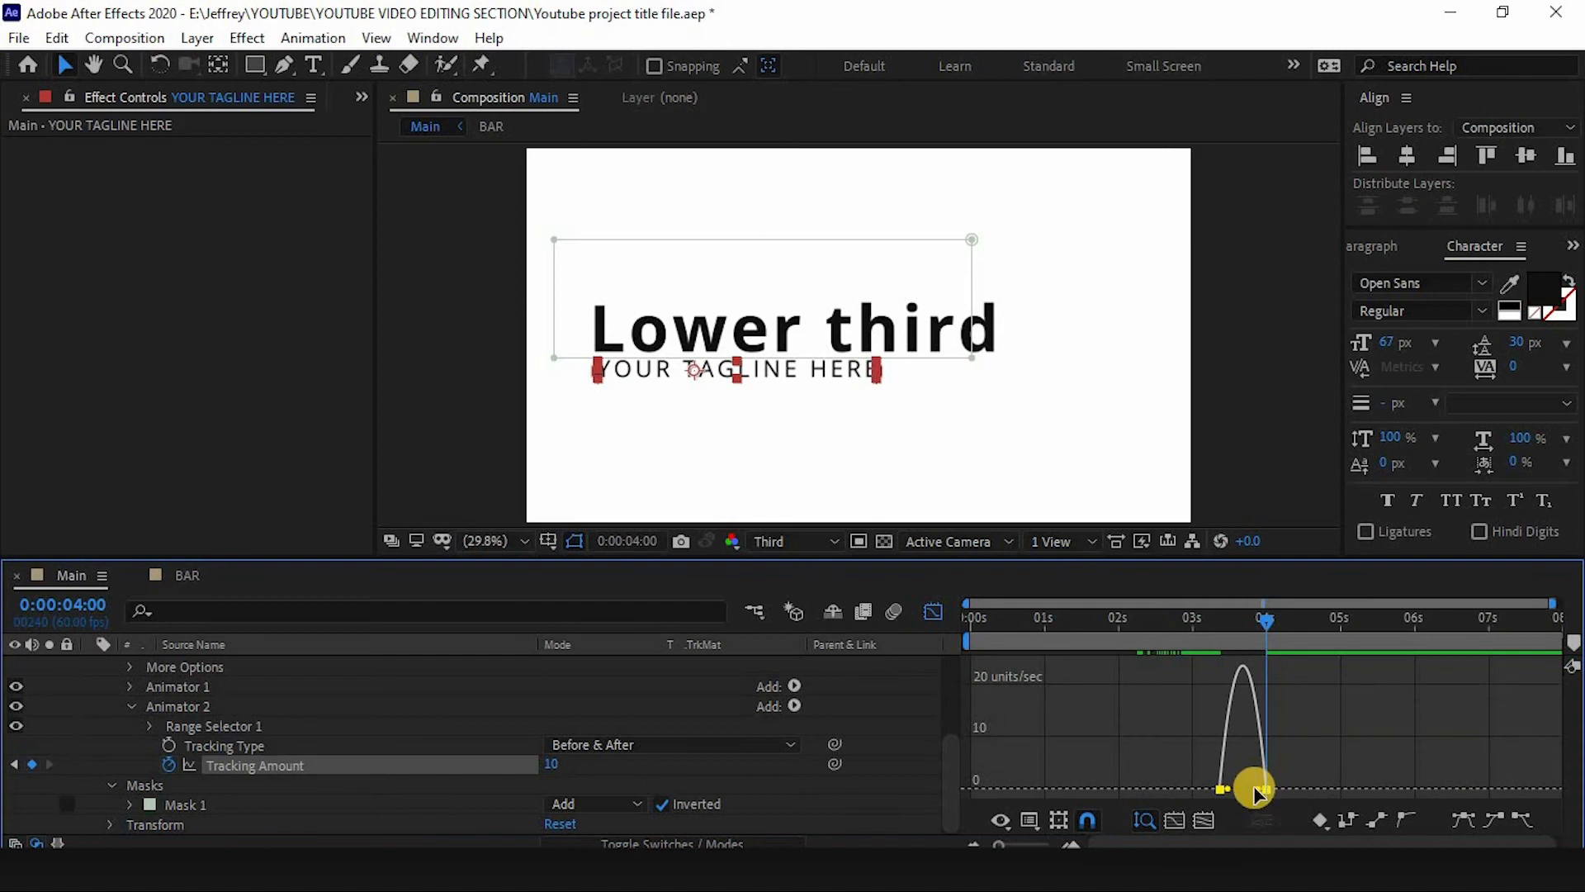
{"action": "left_click_drag", "start_coordinate": [1250, 790], "coordinate": [1242, 790]}
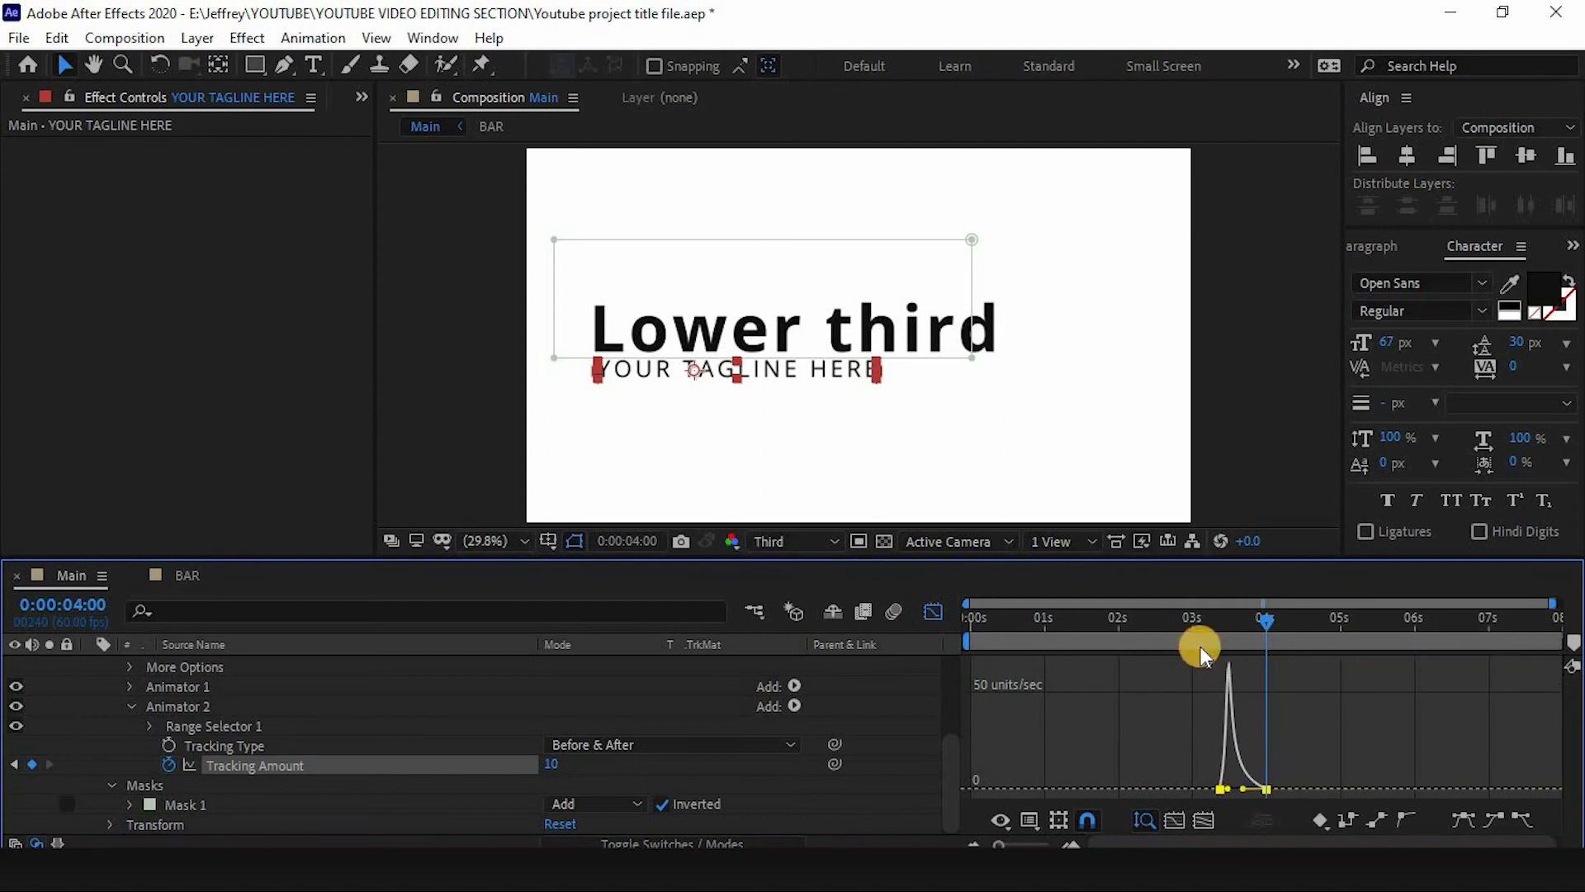
{"action": "left_click_drag", "start_coordinate": [1192, 621], "coordinate": [1150, 623]}
{"action": "key", "text": "space"}
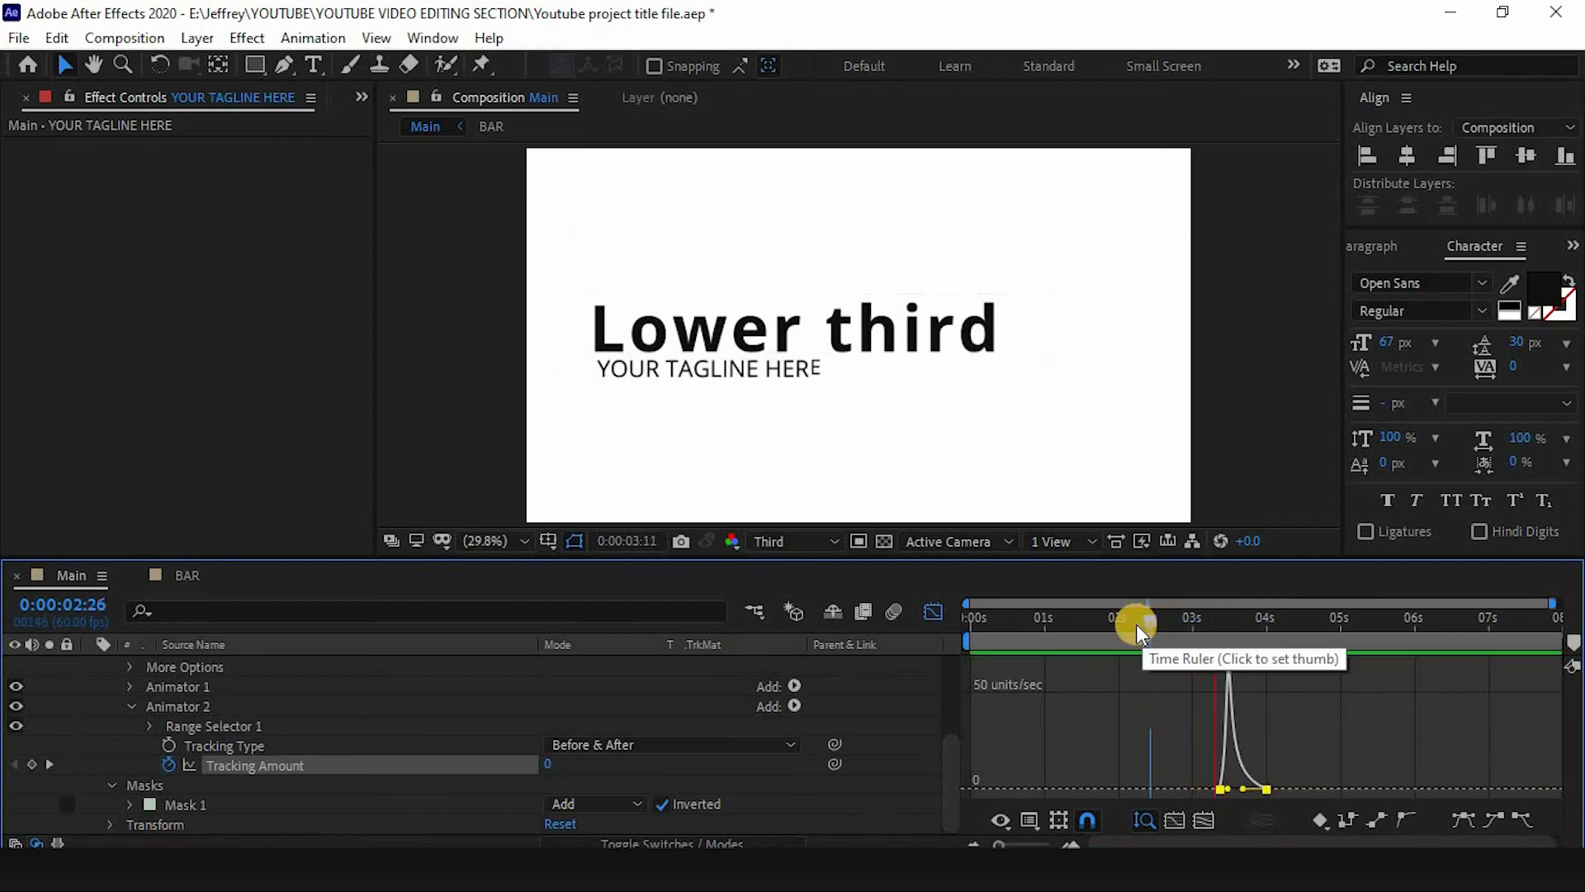
Sharpen the Tracking Amount speed peak by lengthening the first keyframe's influence, and play the animation from 0:00:03:14.
{"action": "key", "text": "space"}
{"action": "left_click_drag", "start_coordinate": [1230, 790], "coordinate": [1238, 790]}
{"action": "left_click_drag", "start_coordinate": [1210, 630], "coordinate": [1203, 639]}
{"action": "key", "text": "space"}
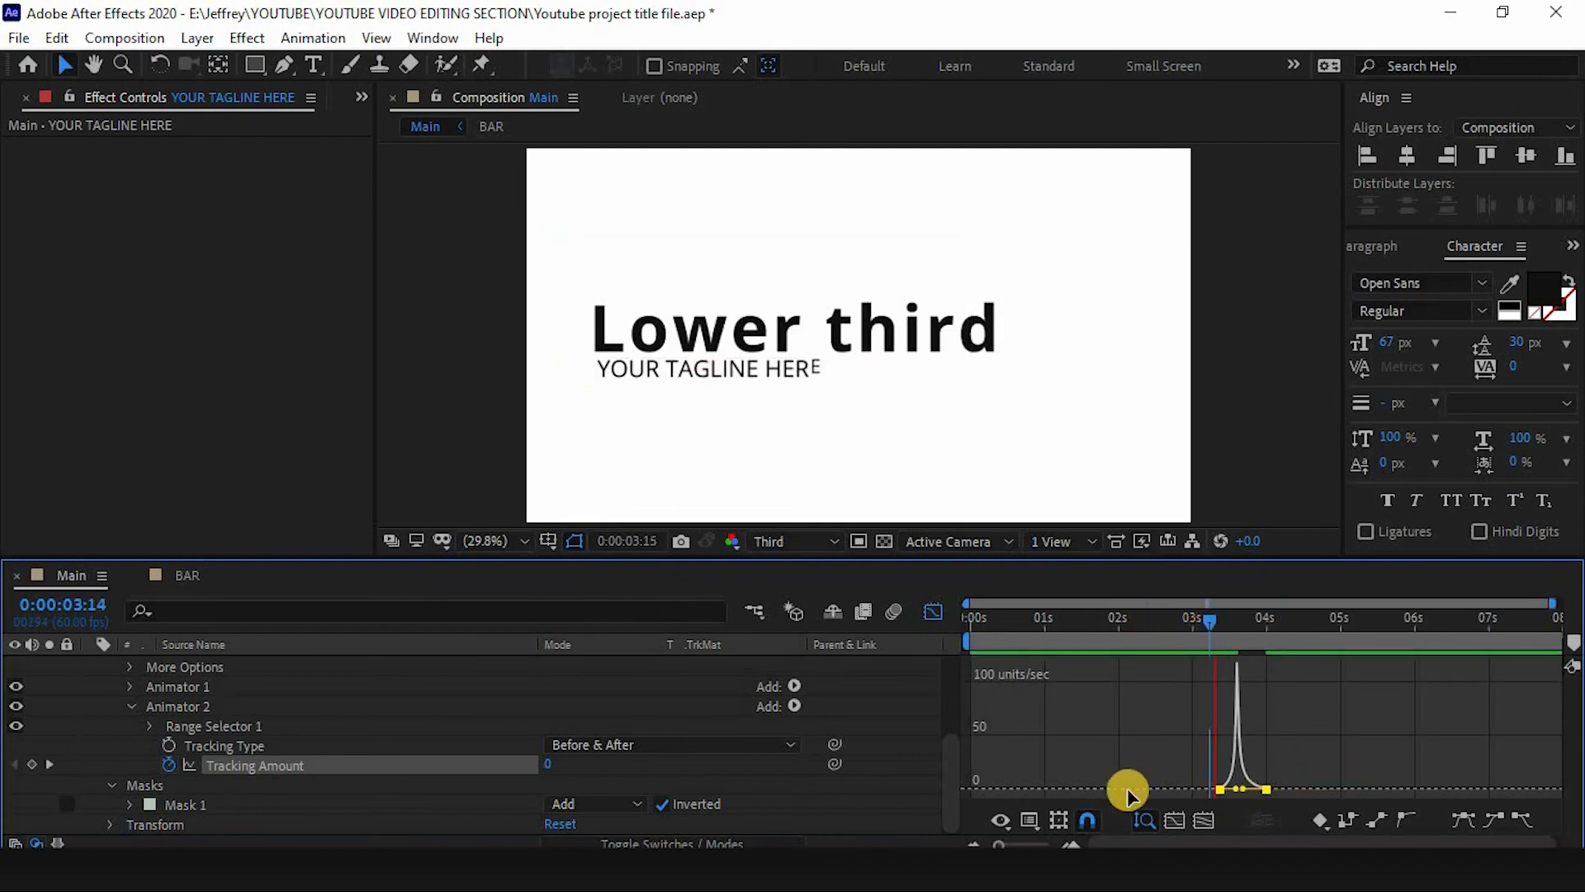
{"action": "key", "text": "space"}
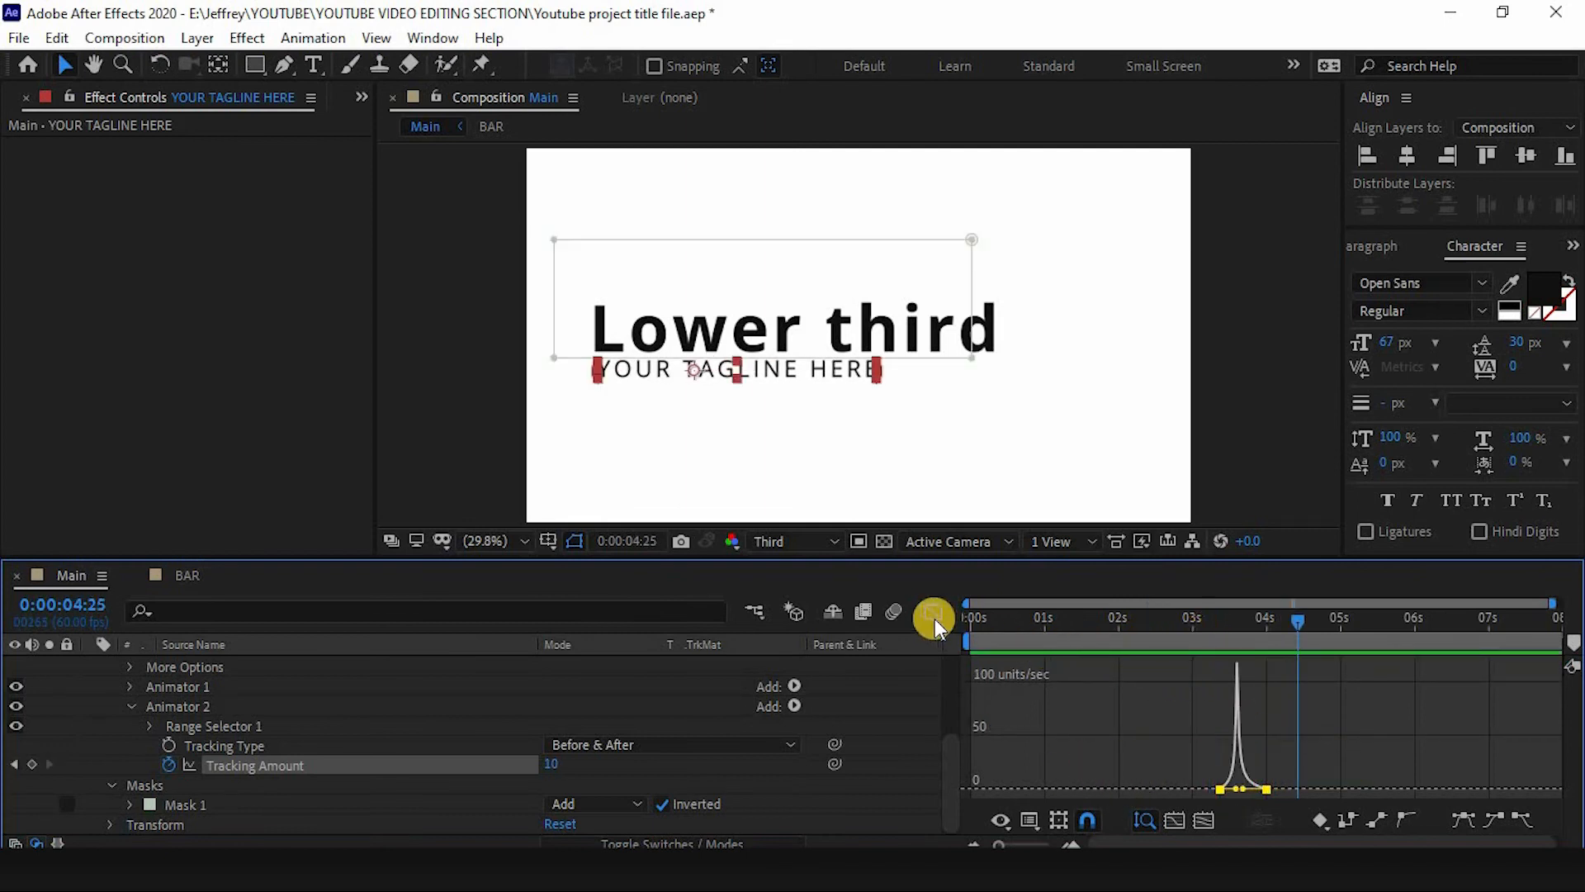
Move the last Tracking Amount keyframe past the 4-second mark to lengthen the tracking animation, and play it from 0:00:02:39.
{"action": "left_click", "coordinate": [932, 612]}
{"action": "left_click", "coordinate": [1217, 629]}
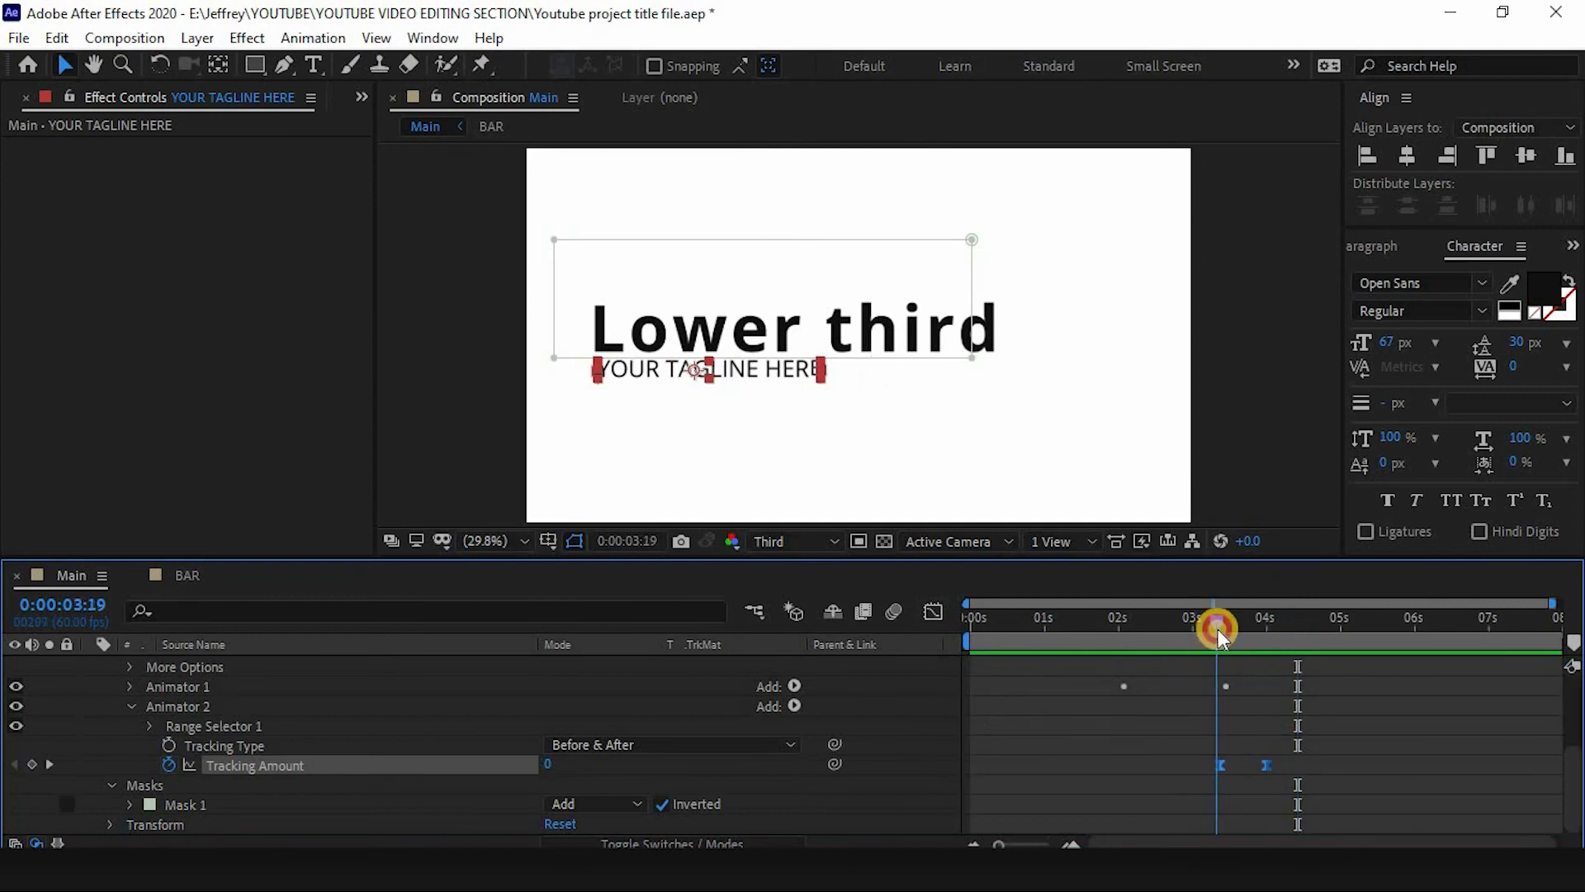
{"action": "left_click", "coordinate": [1276, 766]}
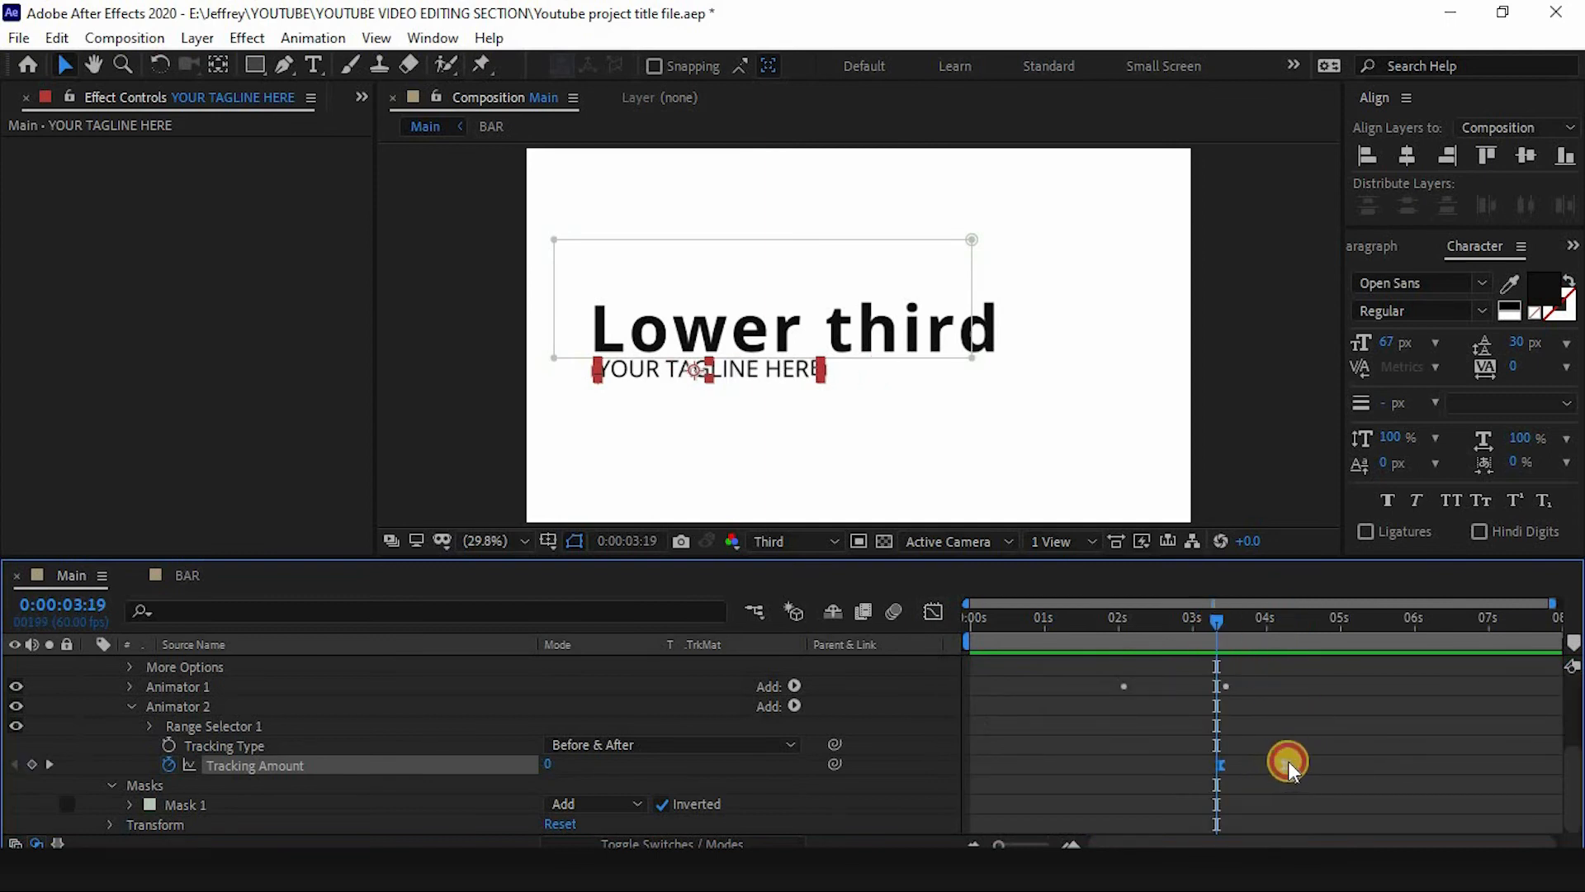
{"action": "left_click_drag", "start_coordinate": [1184, 627], "coordinate": [1167, 630]}
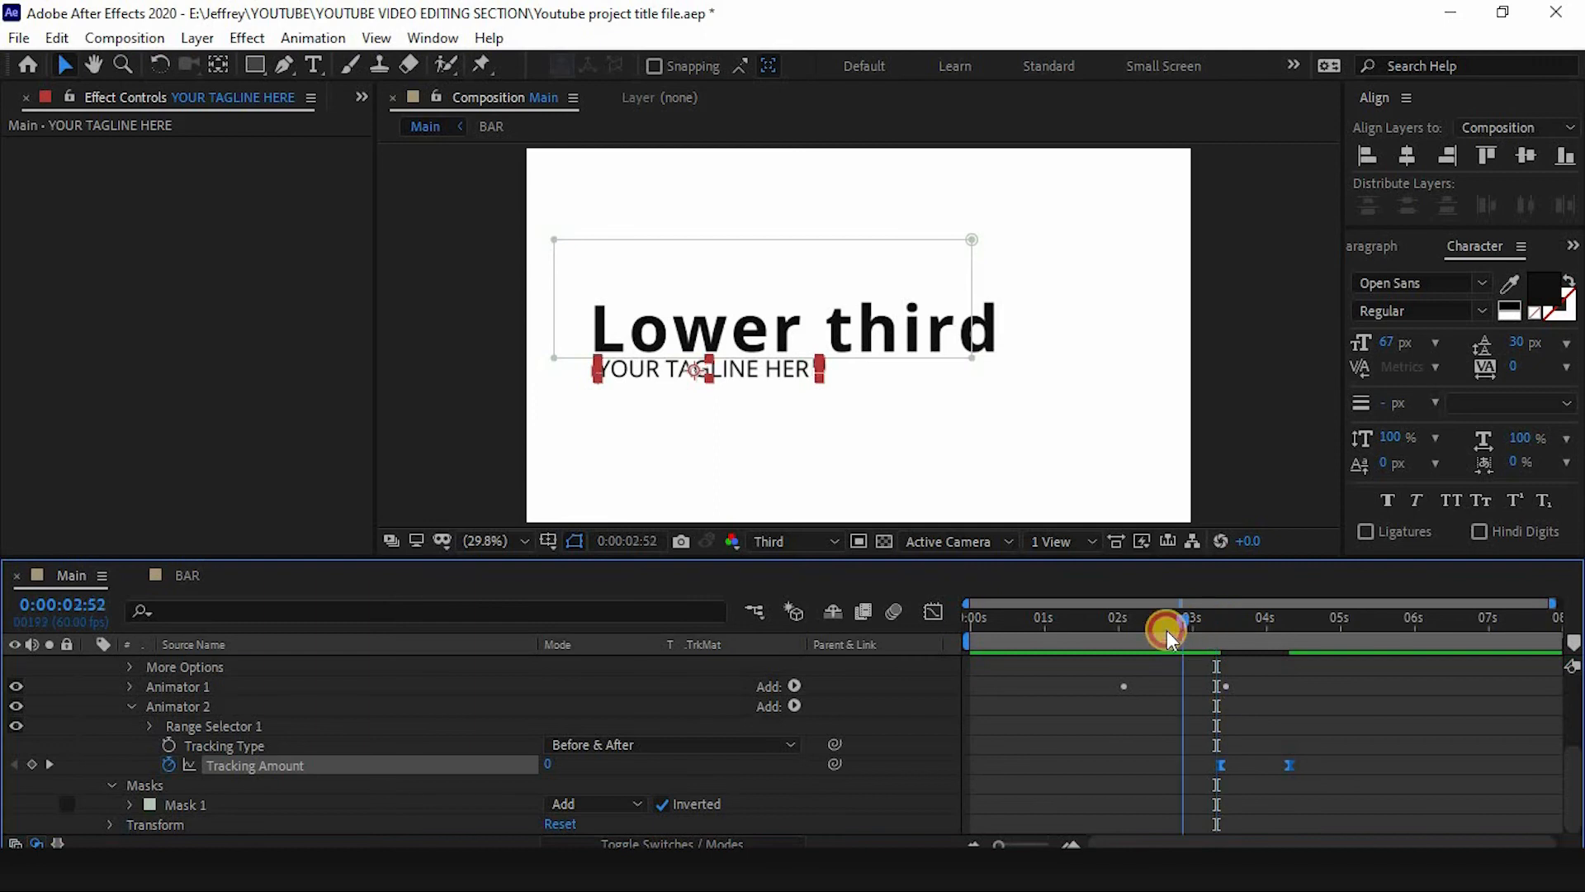
{"action": "key", "text": "space"}
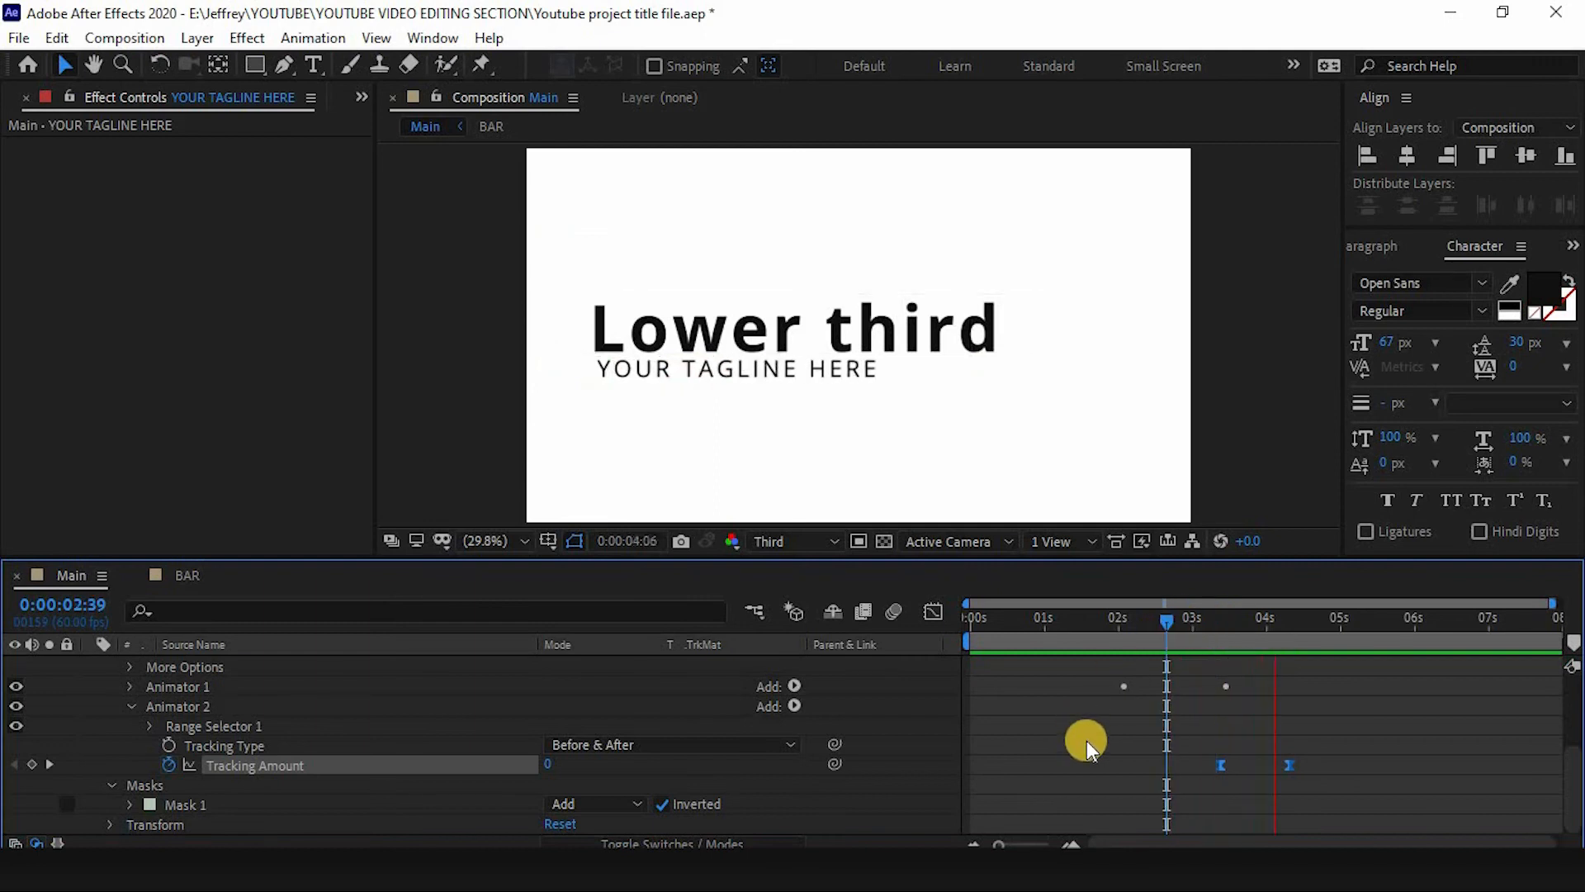
{"action": "key", "text": "space"}
Collapse the YOUR TAGLINE HERE layer, deselect all layers, and scrub through the animation to 0:00:03:52.
{"action": "left_click", "coordinate": [131, 705]}
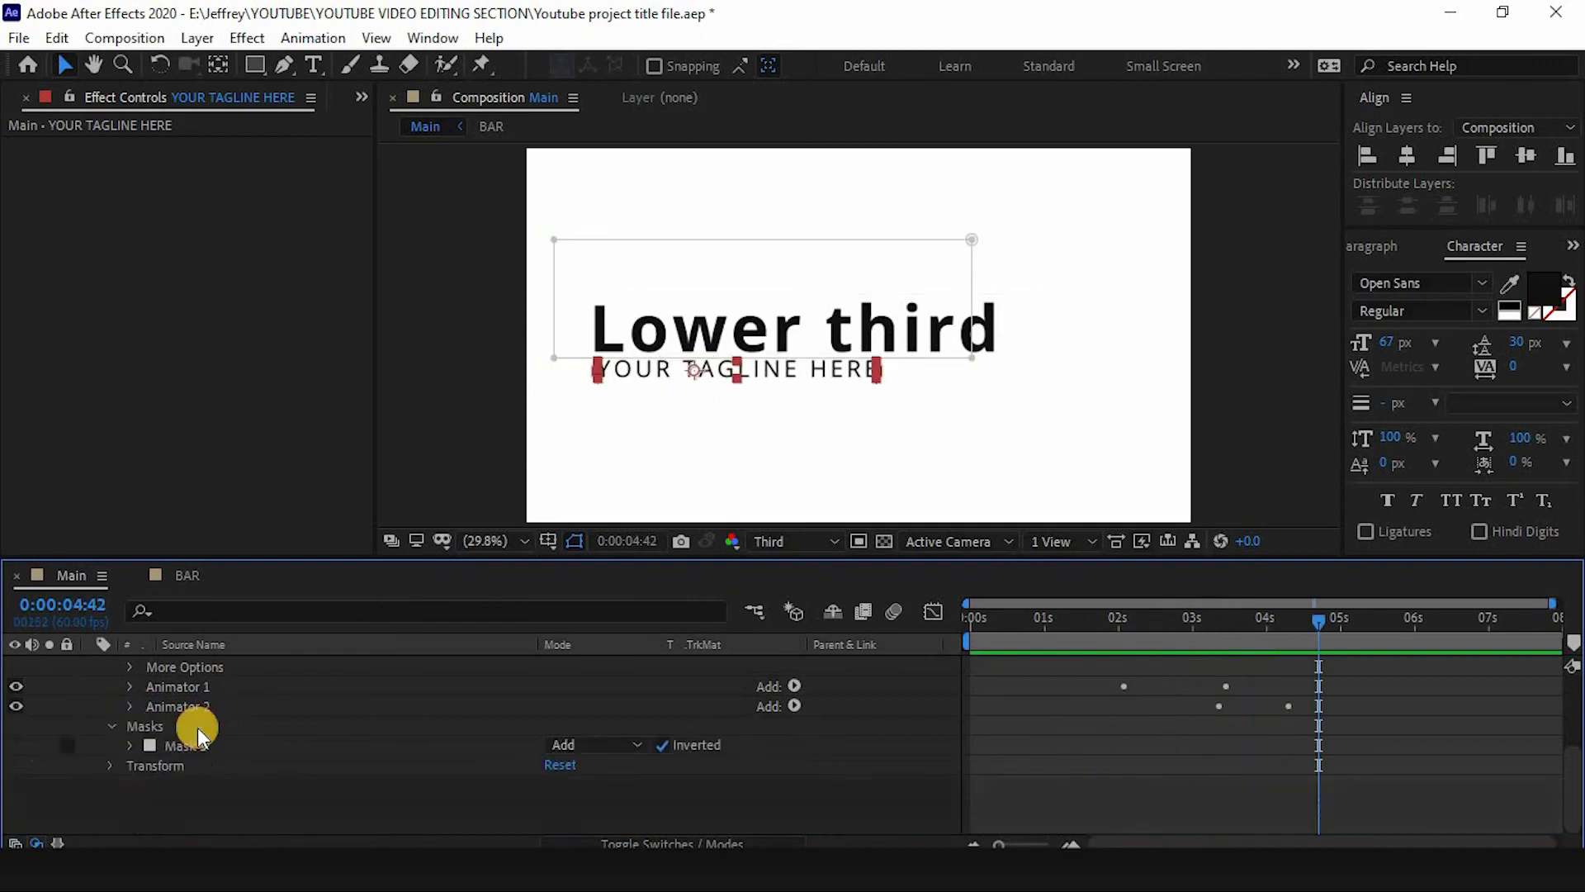
{"action": "scroll", "coordinate": [148, 726], "scroll_direction": "up", "scroll_amount": 3}
{"action": "left_click", "coordinate": [89, 723]}
{"action": "left_click", "coordinate": [364, 775]}
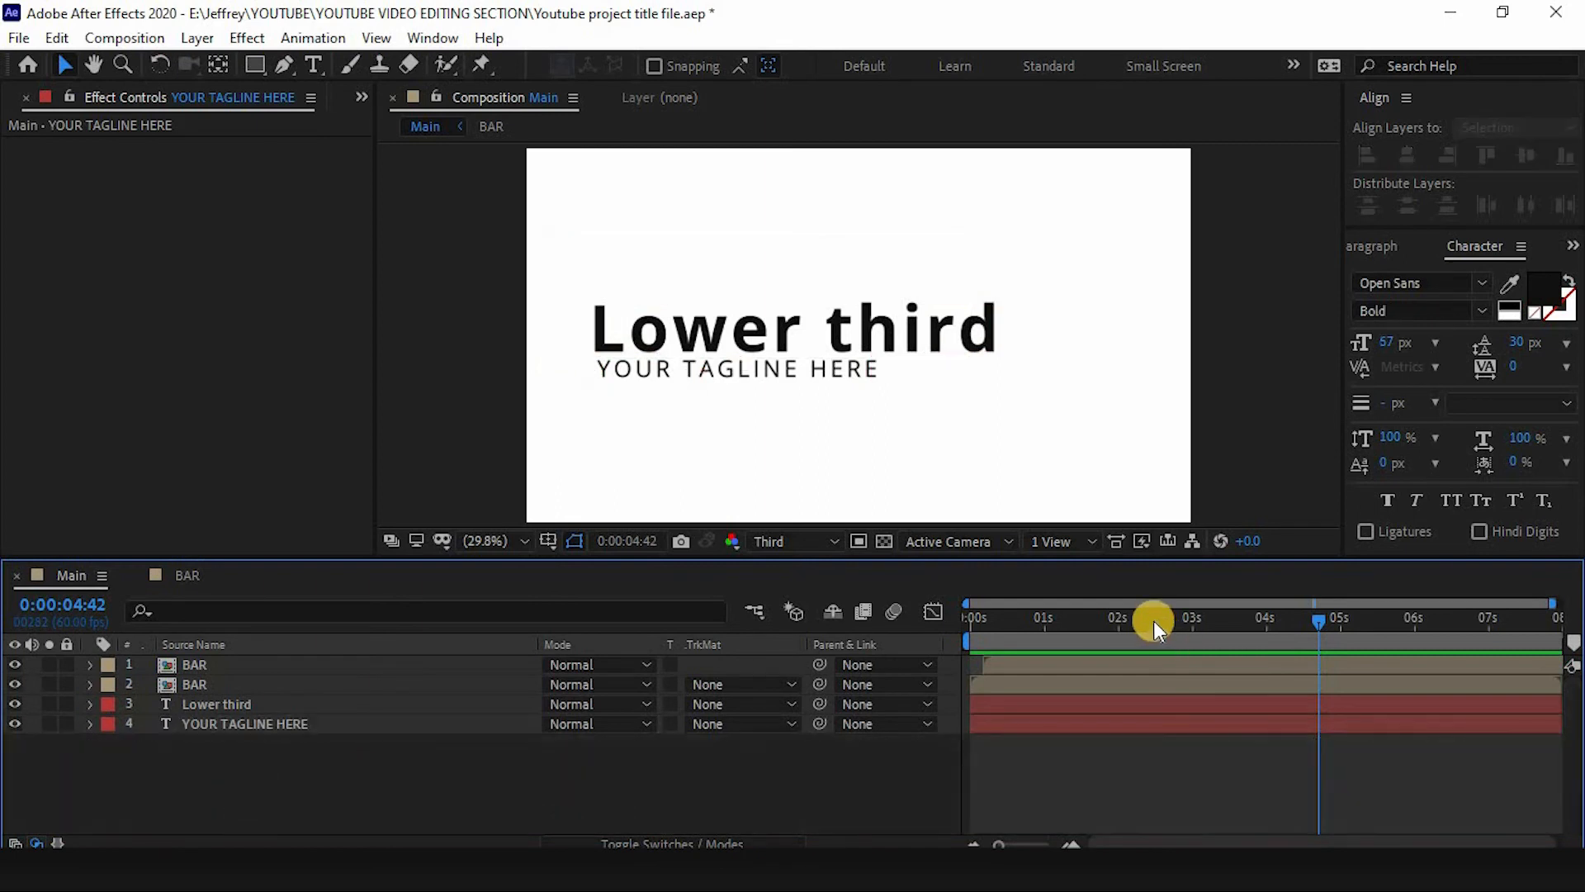
{"action": "left_click_drag", "start_coordinate": [1152, 620], "coordinate": [959, 629]}
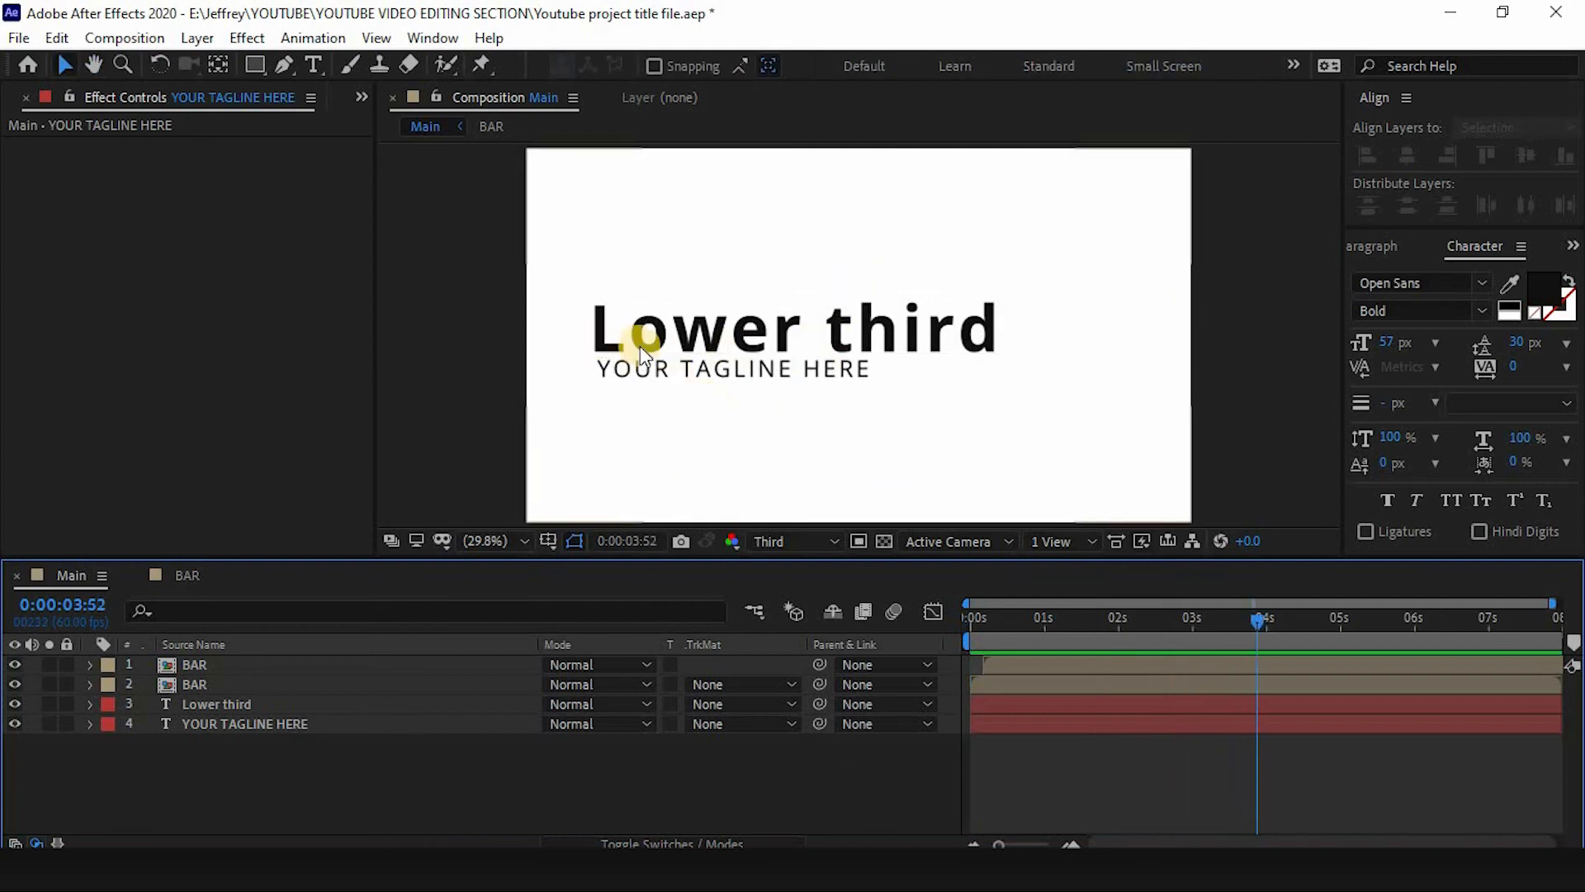
Set up the Pen tool to draw shapes with no fill and a solid-colour stroke.
{"action": "left_click", "coordinate": [284, 65]}
{"action": "left_click", "coordinate": [633, 66]}
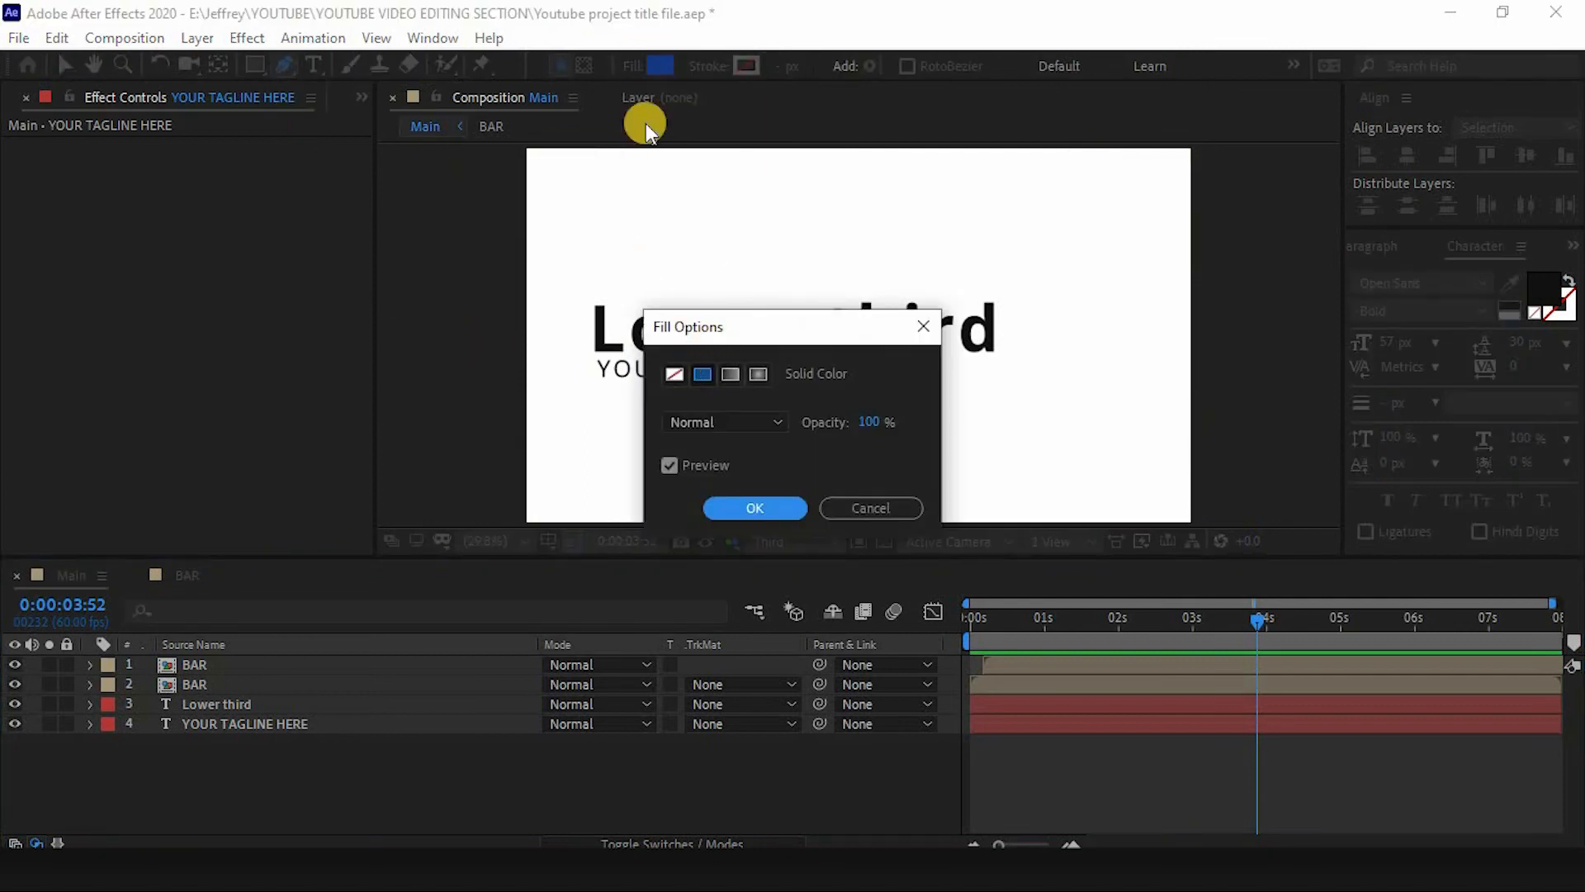
{"action": "left_click", "coordinate": [674, 373]}
{"action": "left_click", "coordinate": [761, 509]}
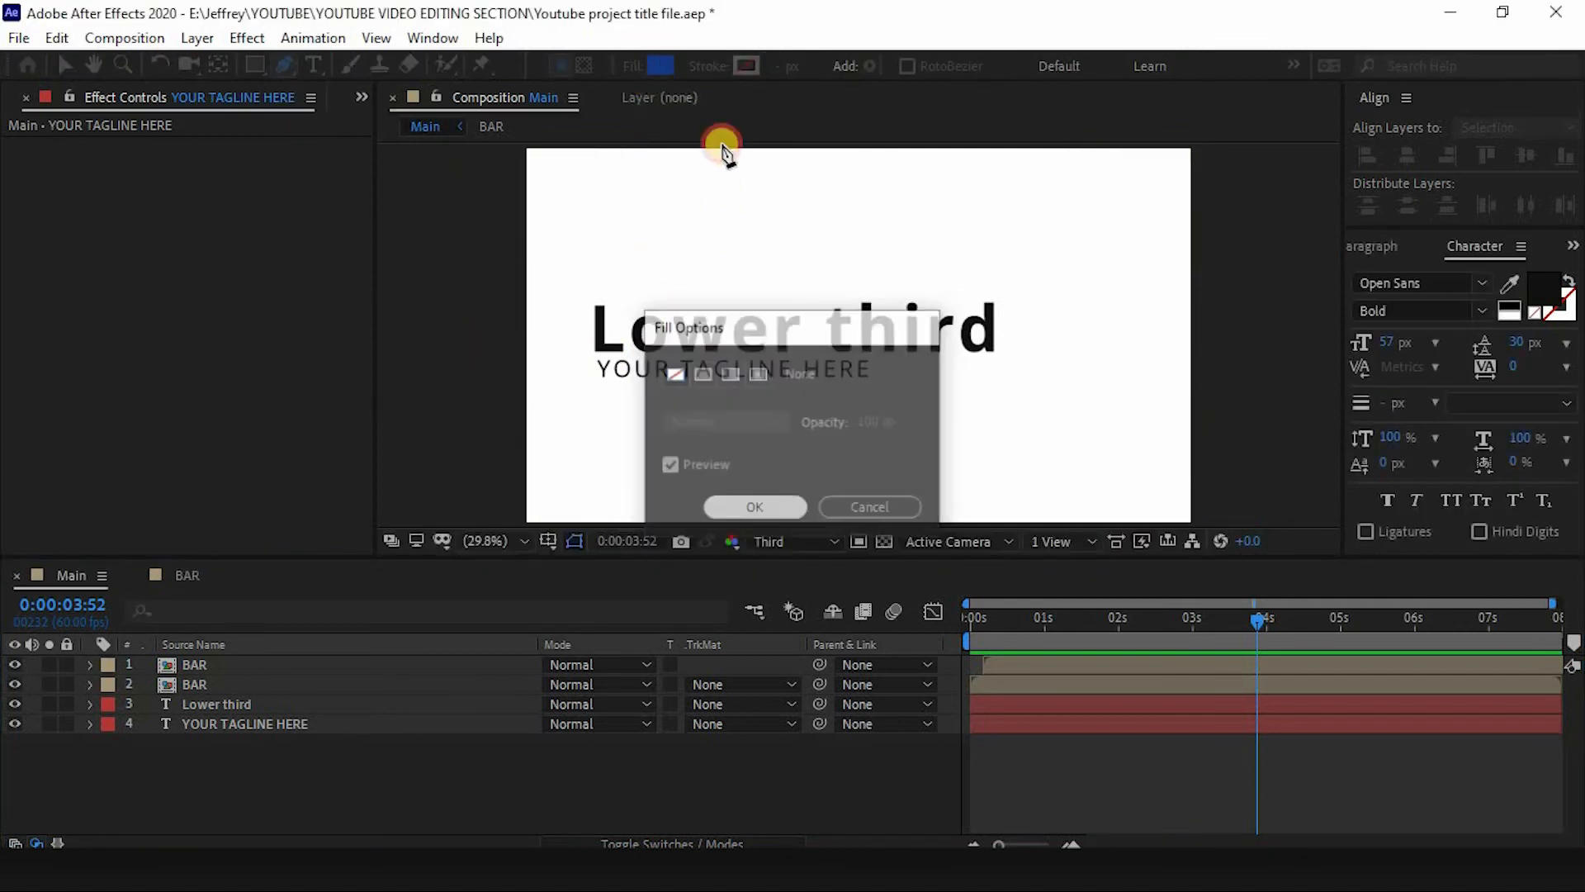
{"action": "left_click", "coordinate": [710, 71]}
{"action": "left_click", "coordinate": [701, 379]}
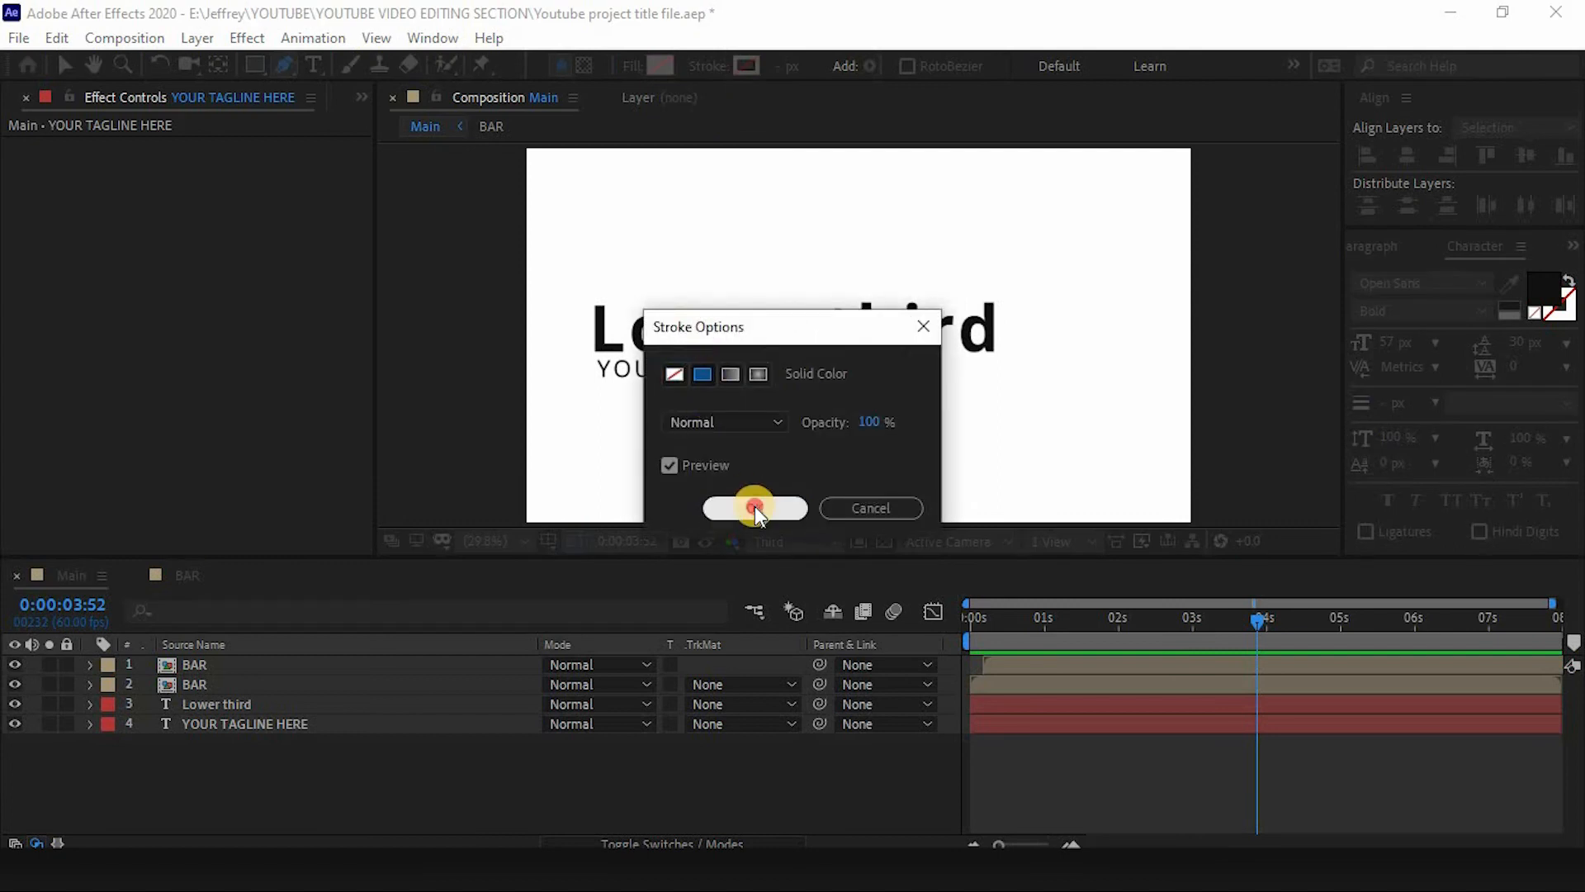
{"action": "left_click", "coordinate": [754, 507]}
Match the shape stroke colour to the near-black of the Lower third text by sampling it.
{"action": "left_click", "coordinate": [744, 71]}
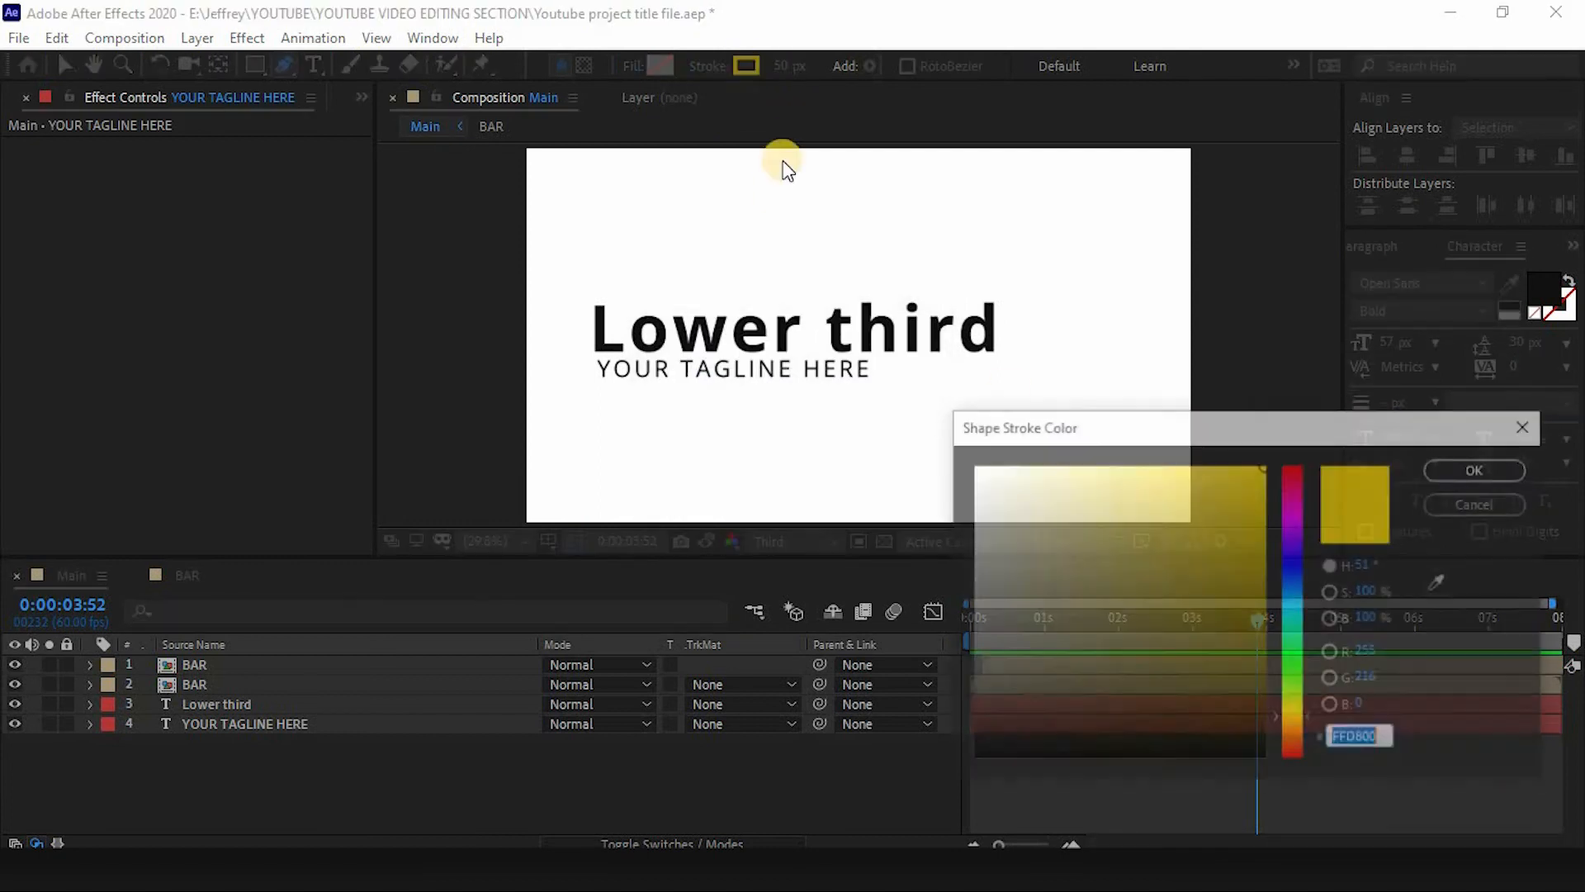
{"action": "mouse_move", "coordinate": [1004, 647]}
{"action": "left_mouse_down"}
{"action": "mouse_move", "coordinate": [957, 707]}
{"action": "mouse_move", "coordinate": [962, 724]}
{"action": "left_mouse_up"}
{"action": "left_click", "coordinate": [1451, 589]}
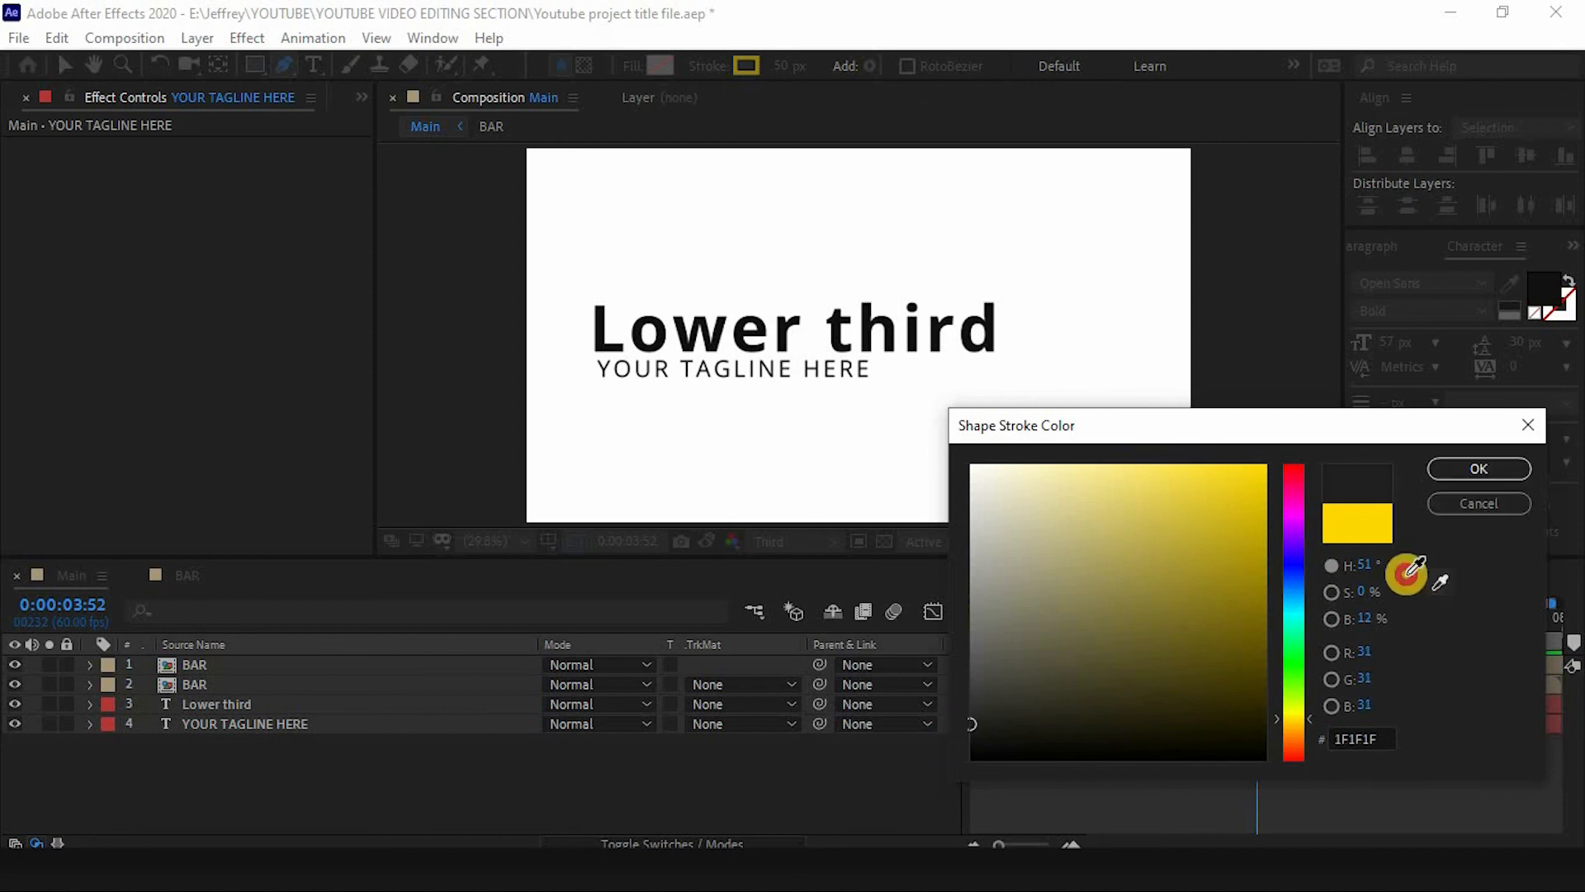
{"action": "left_click", "coordinate": [864, 329]}
{"action": "key", "text": "Return"}
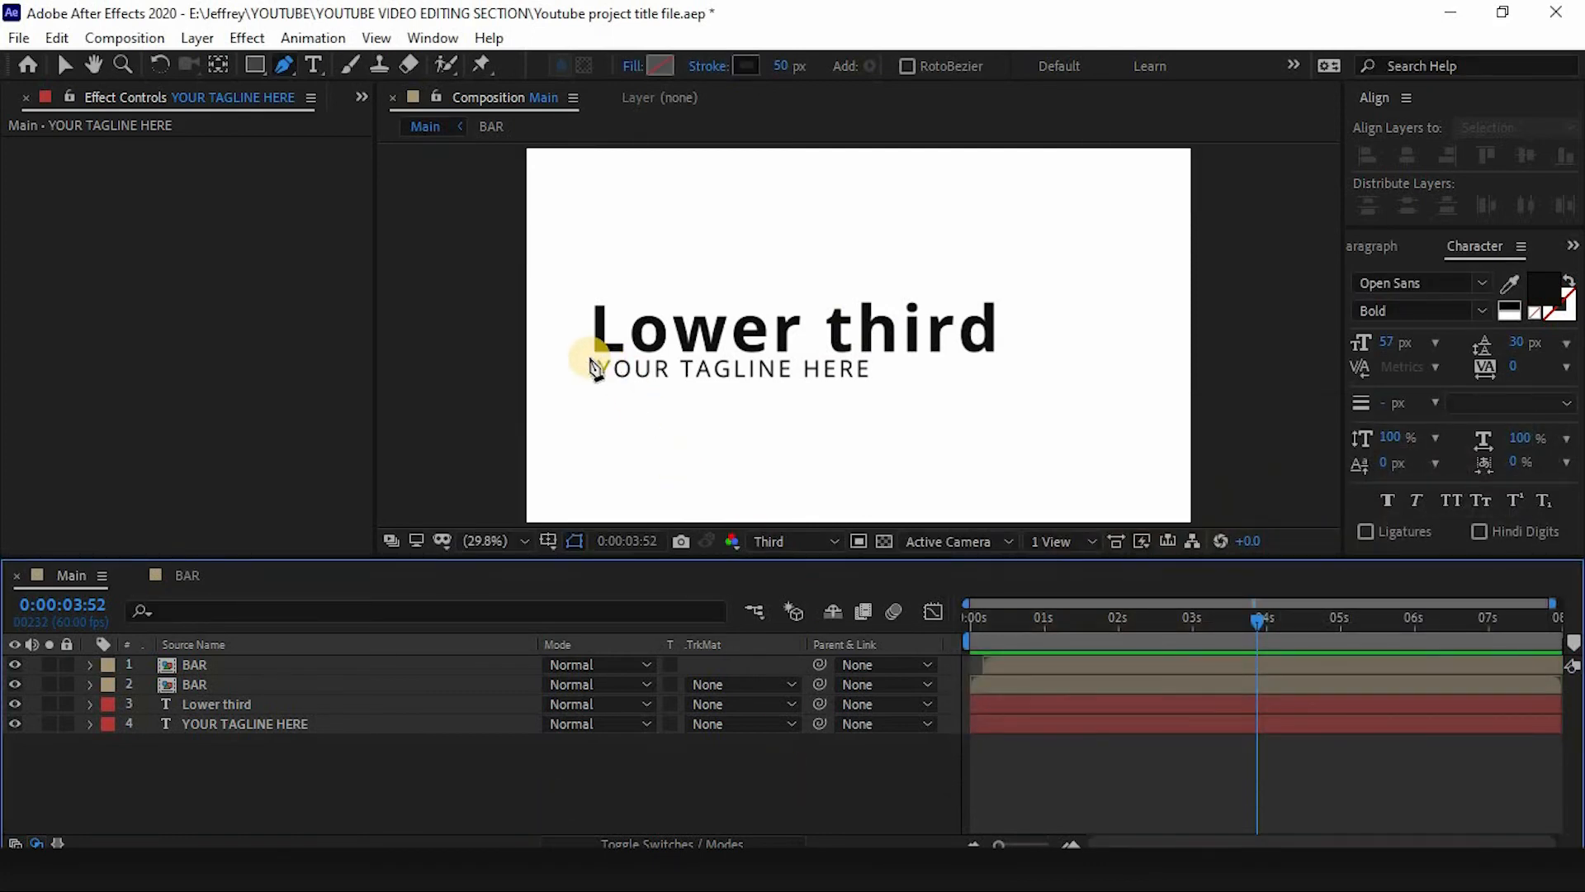
Draw a straight horizontal line with a 30 px stroke between the Lower third title and the tagline, spanning the tagline's width.
{"action": "left_click", "coordinate": [780, 66]}
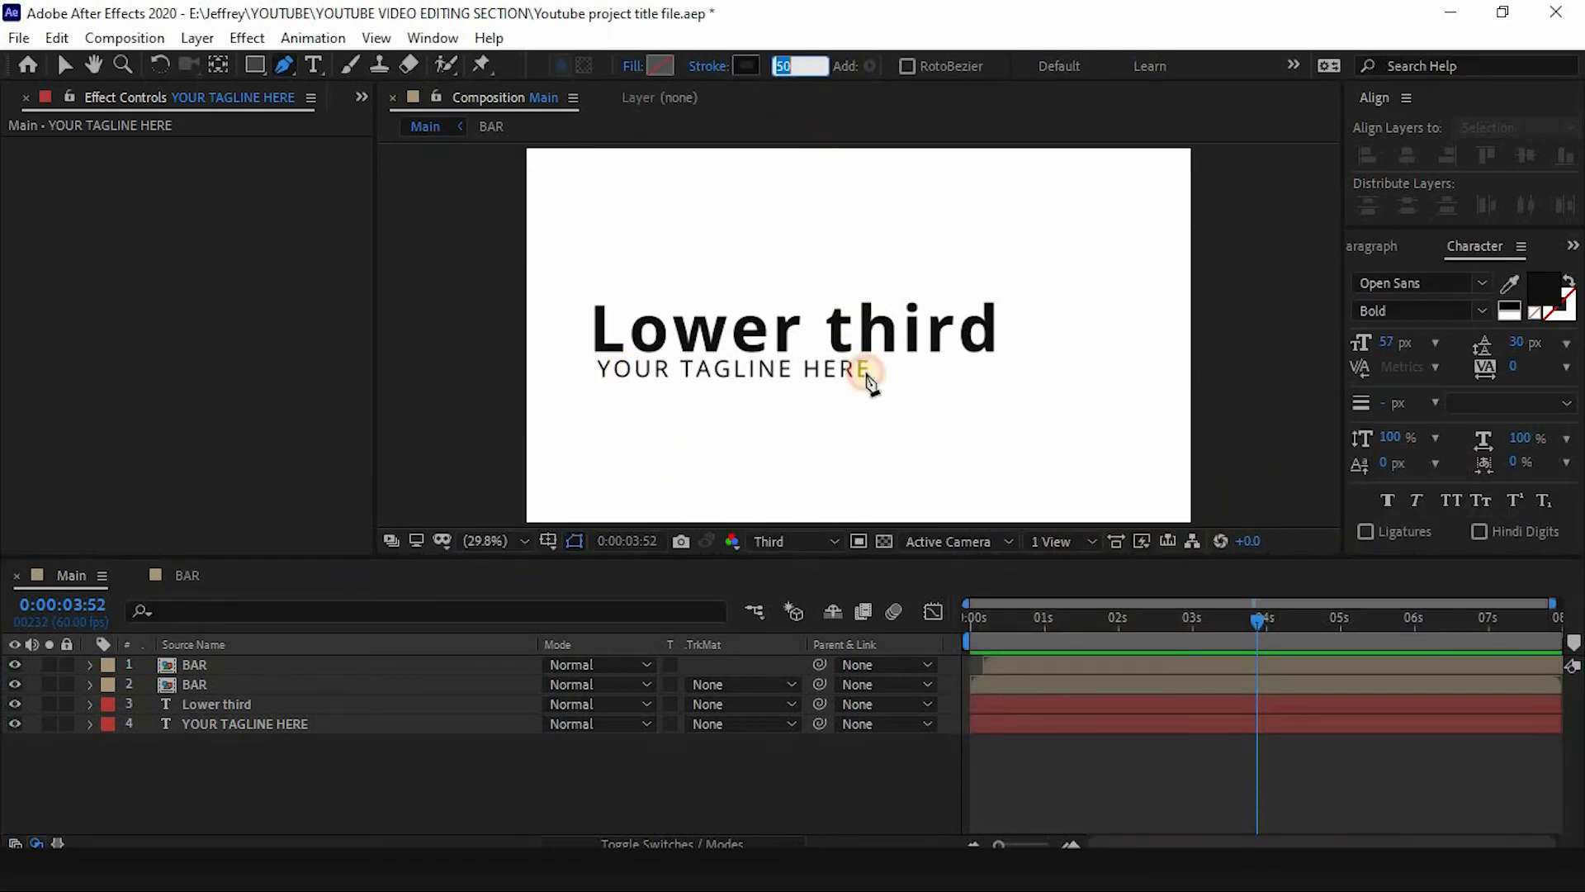
{"action": "type", "text": "3"}
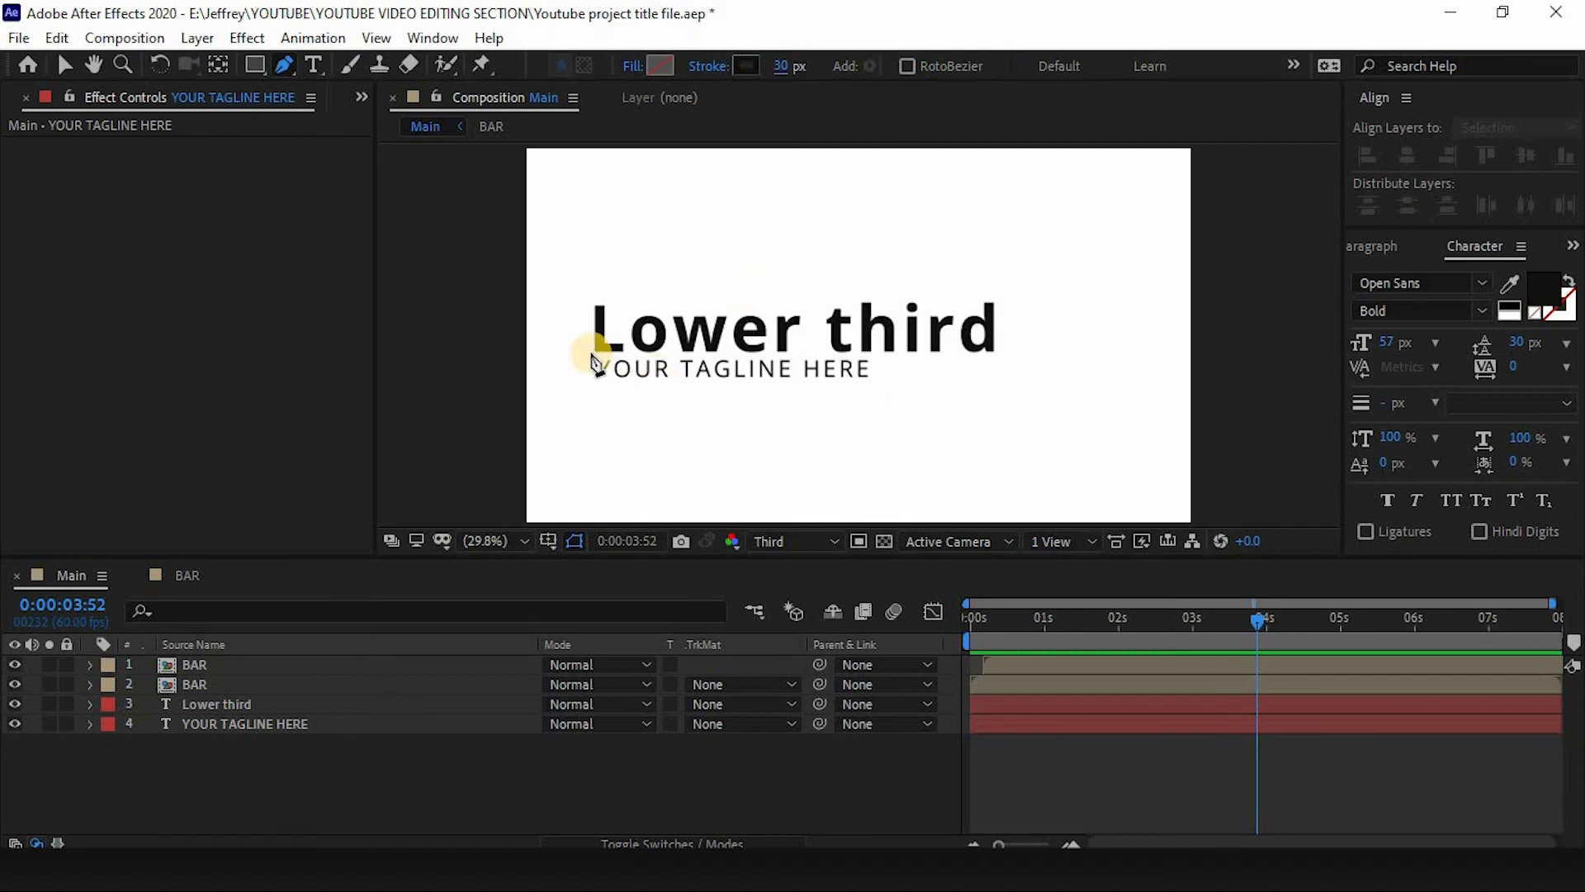
{"action": "left_click", "coordinate": [591, 355]}
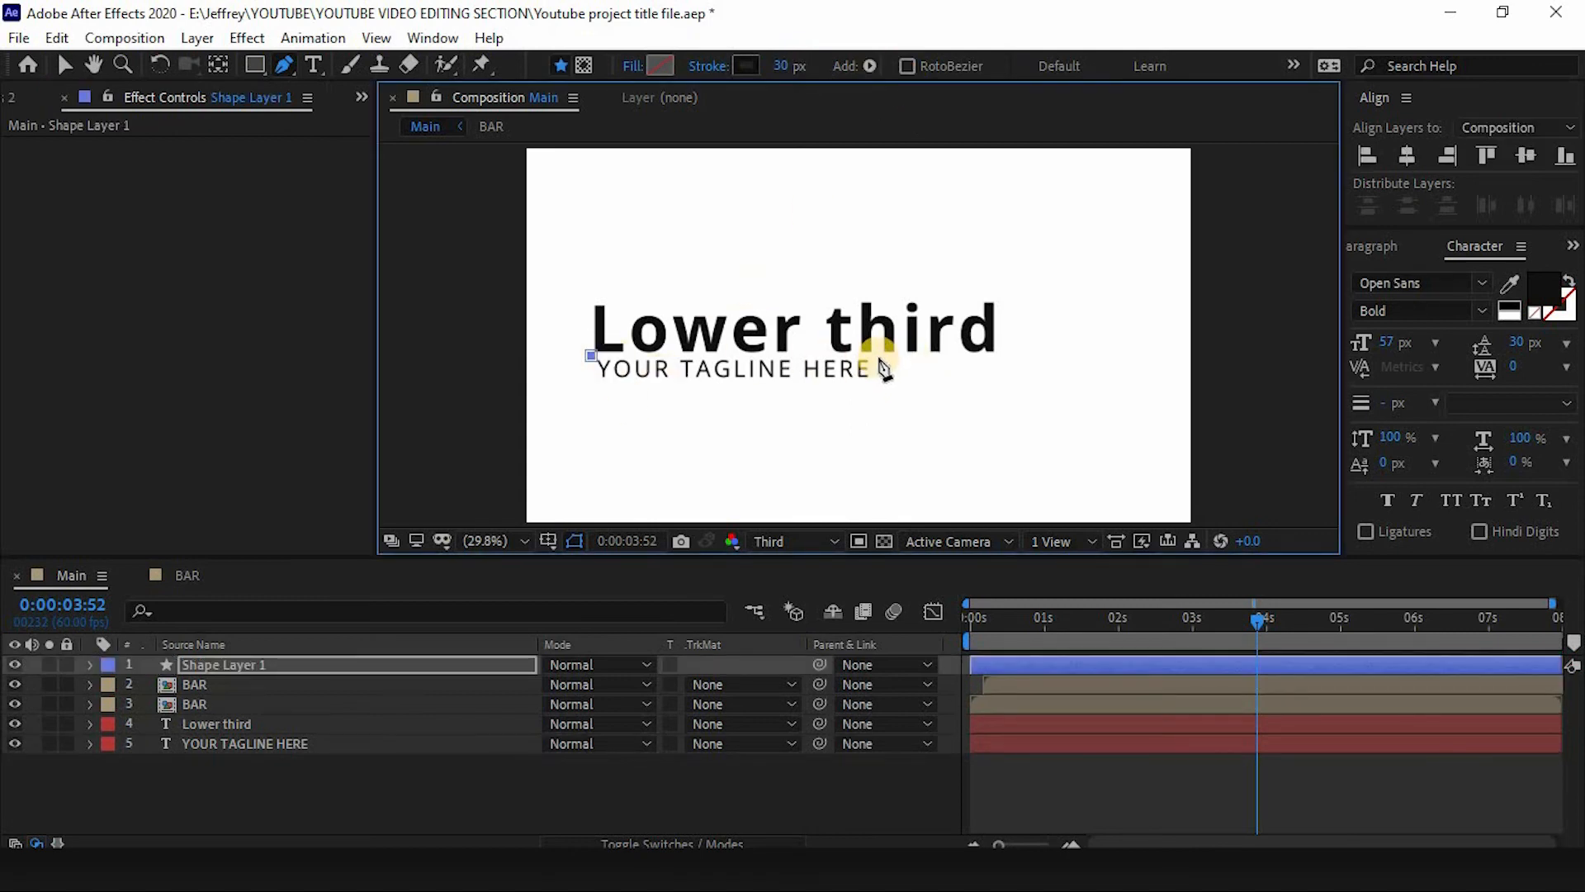
{"action": "left_click", "coordinate": [878, 356]}
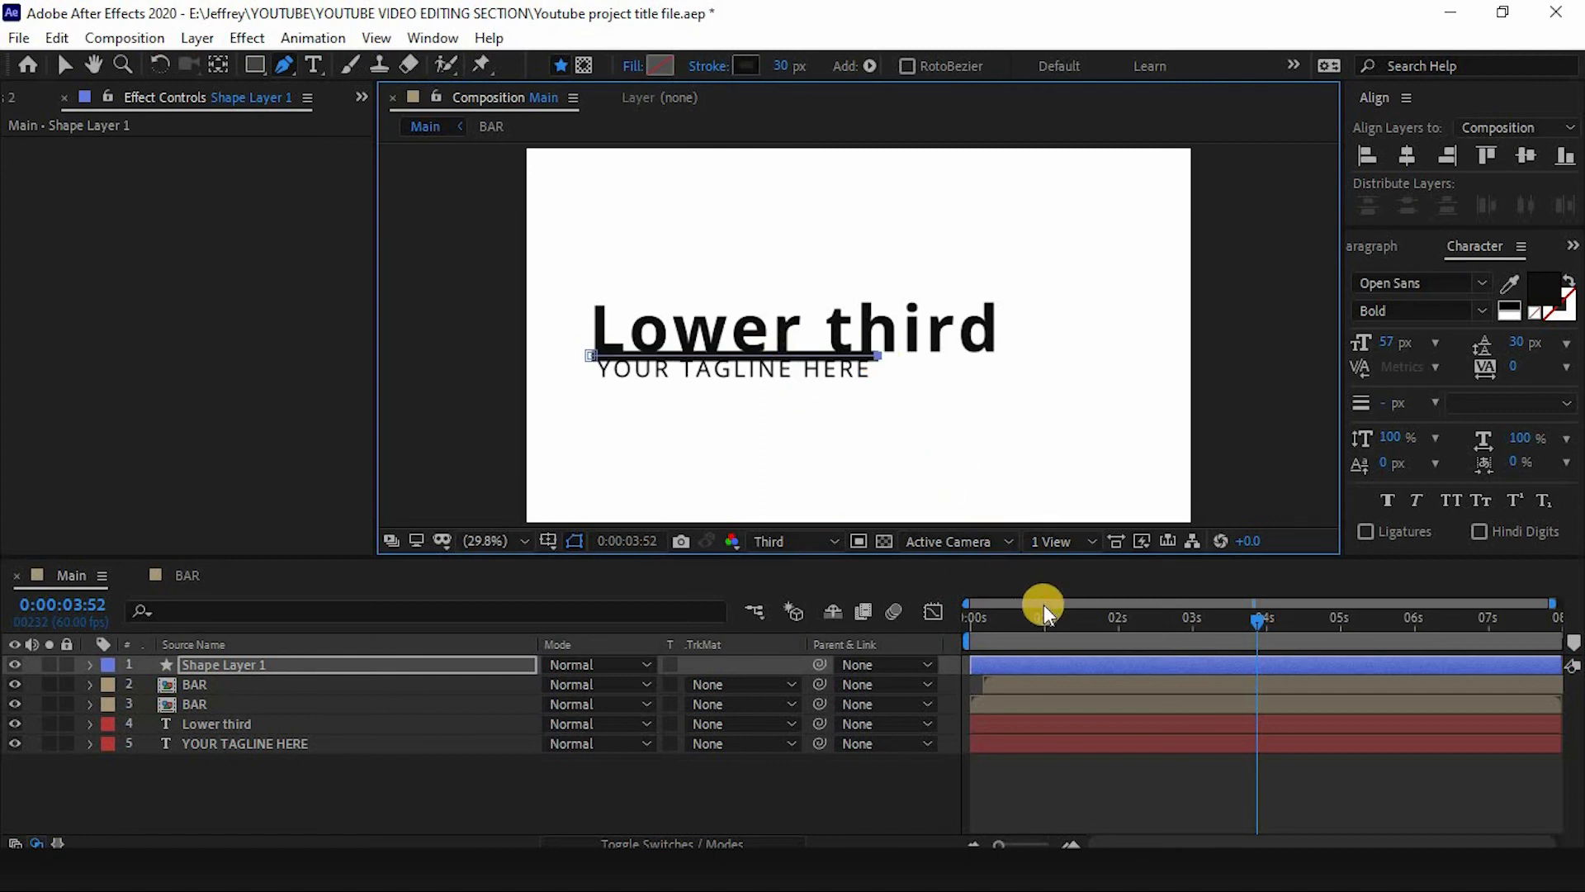
Check the line at 0:00:03:39 and thin its stroke first to 10 px, and finally to 7 px.
{"action": "left_click_drag", "start_coordinate": [1032, 629], "coordinate": [1242, 632]}
{"action": "left_click", "coordinate": [644, 778]}
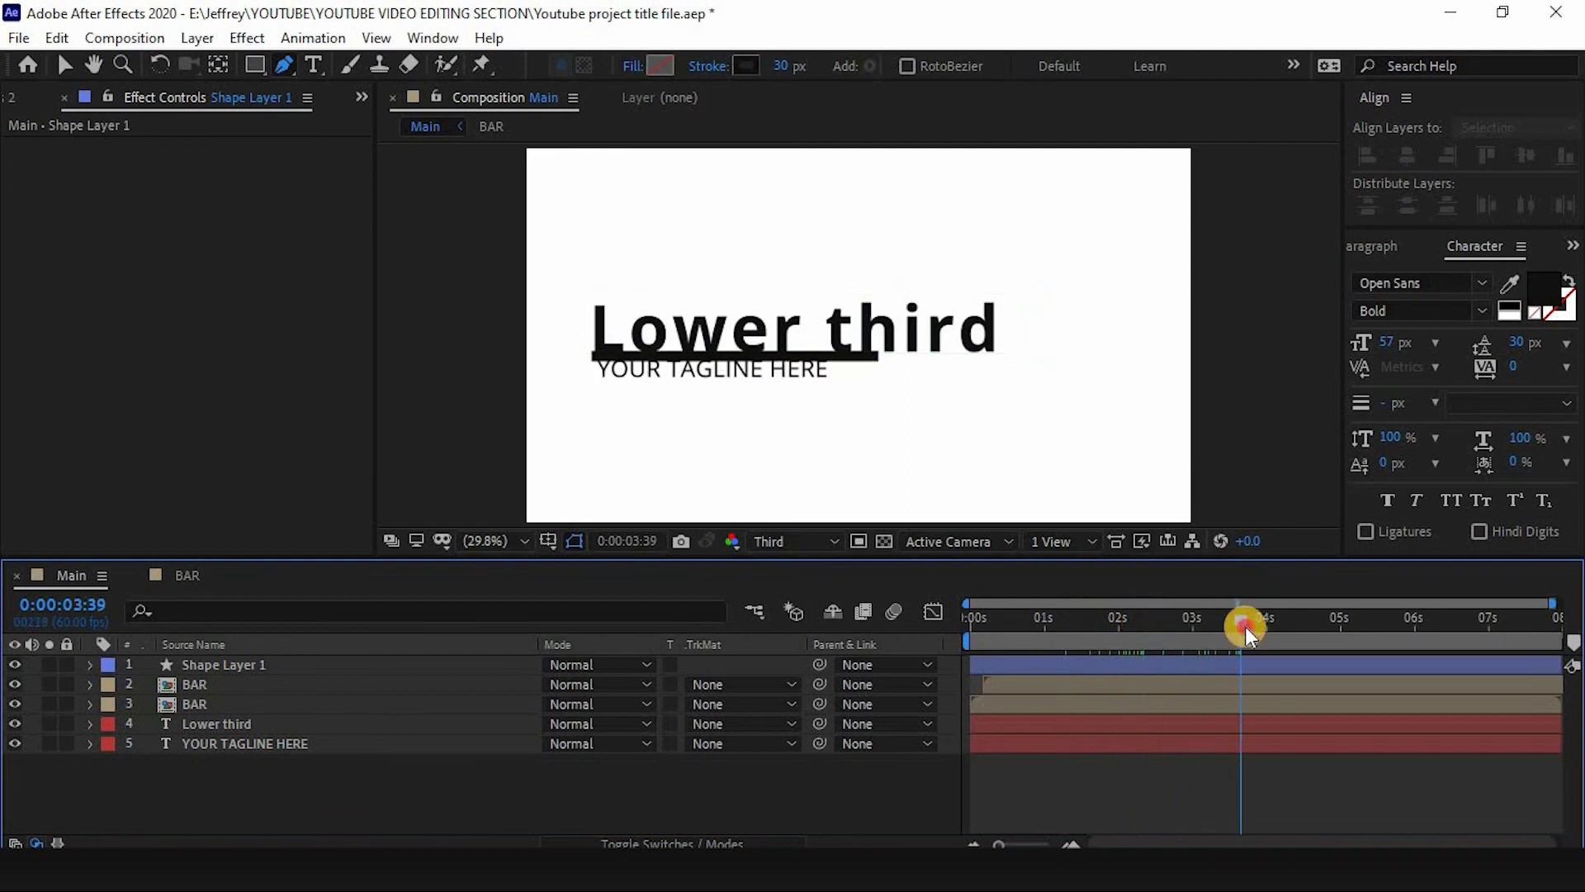
{"action": "left_click", "coordinate": [361, 664]}
{"action": "left_click", "coordinate": [785, 68]}
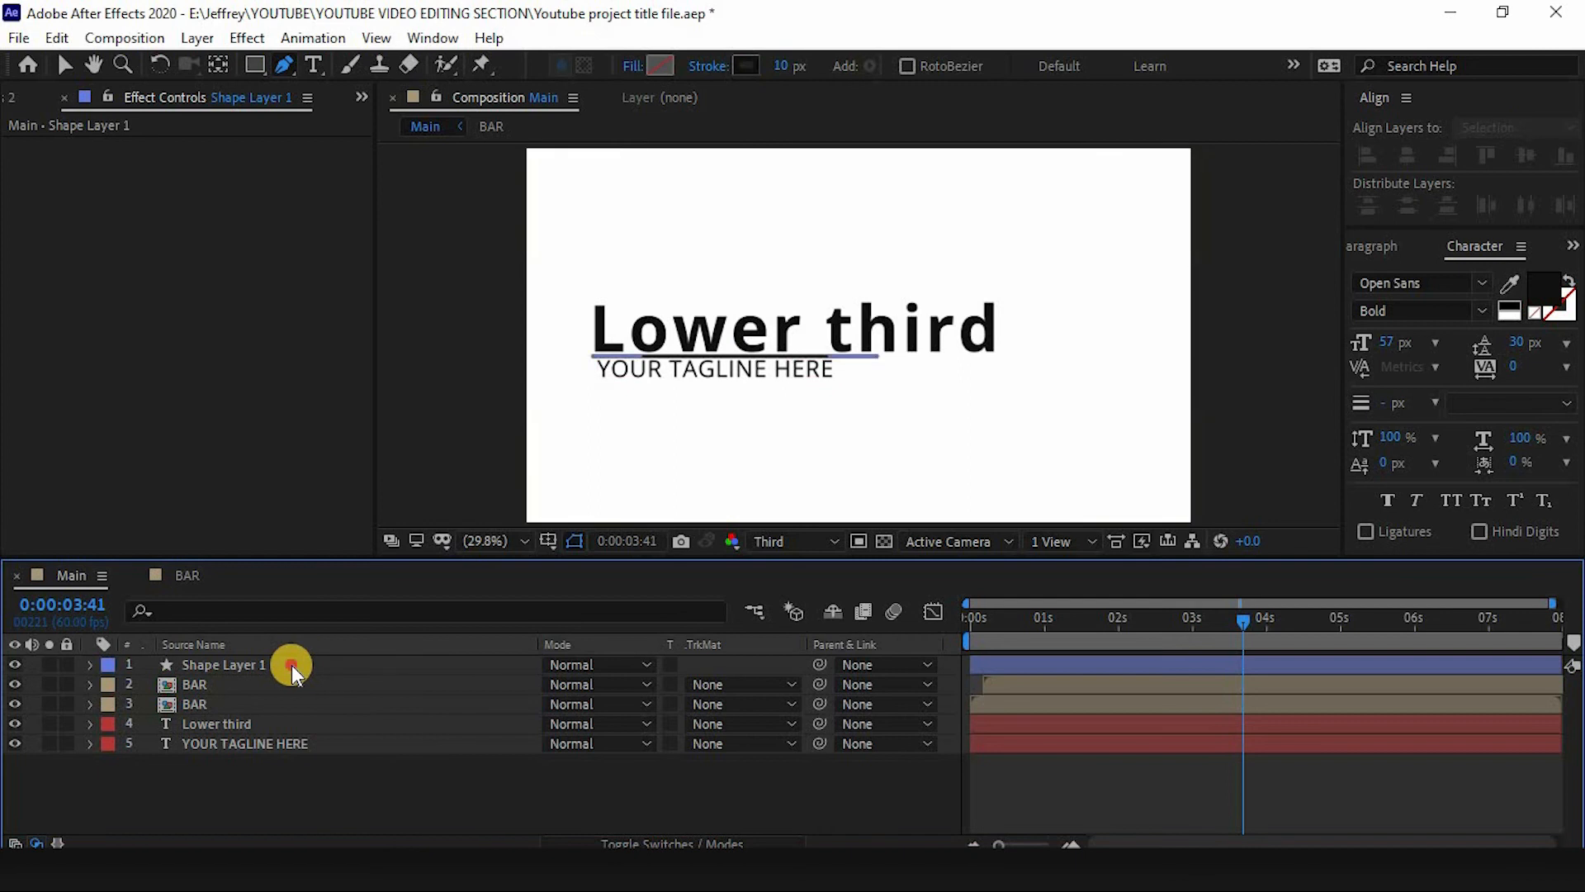
{"action": "left_click", "coordinate": [294, 663]}
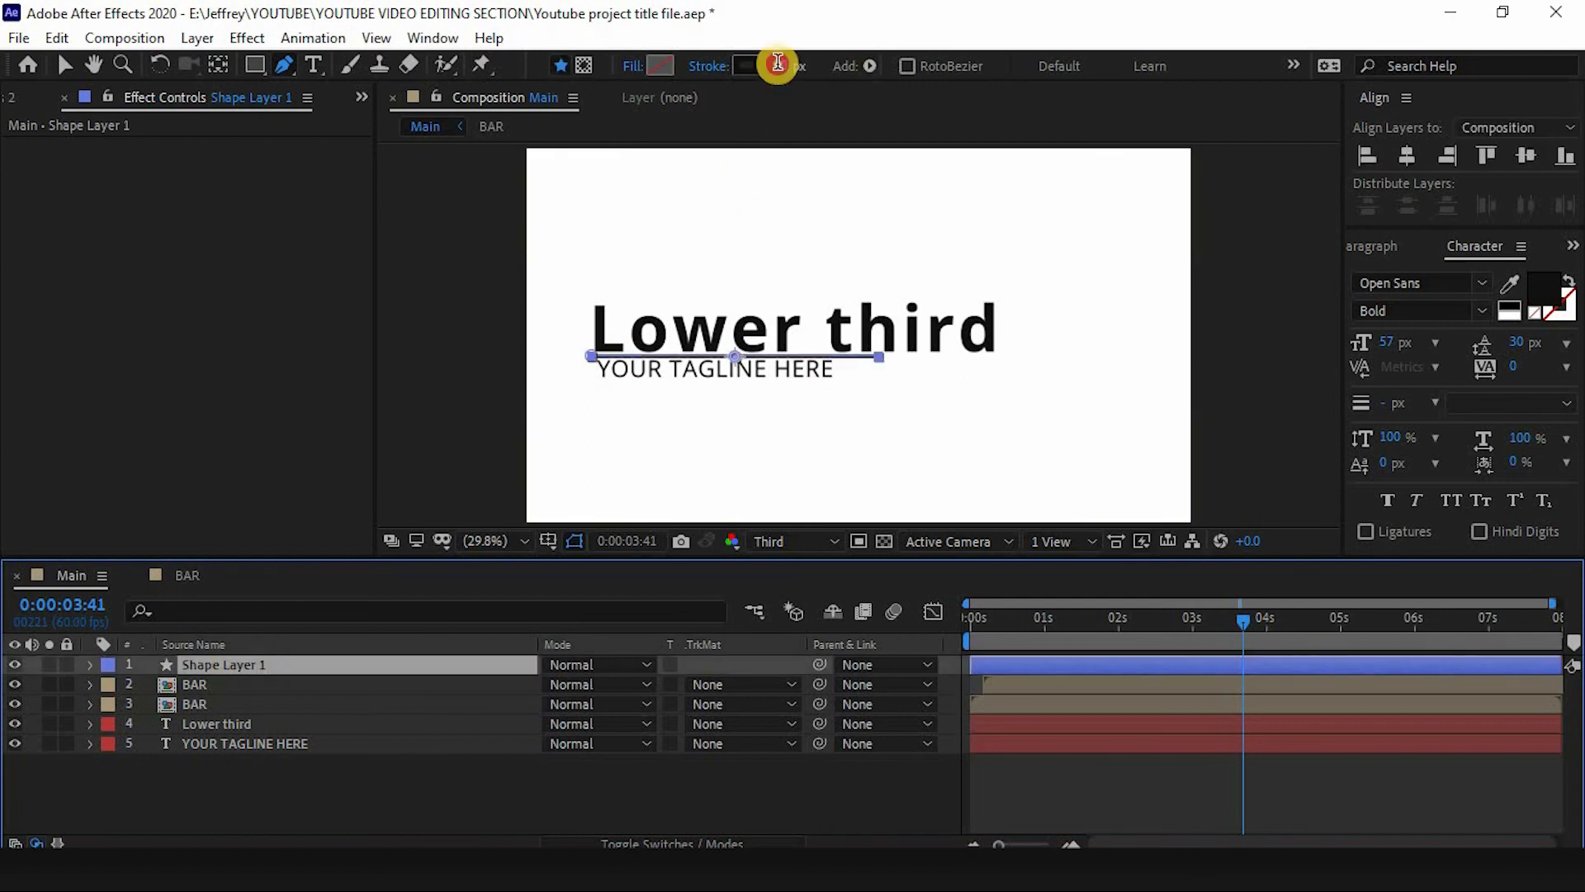
{"action": "left_click", "coordinate": [778, 66]}
{"action": "type", "text": "7"}
{"action": "key", "text": "Return"}
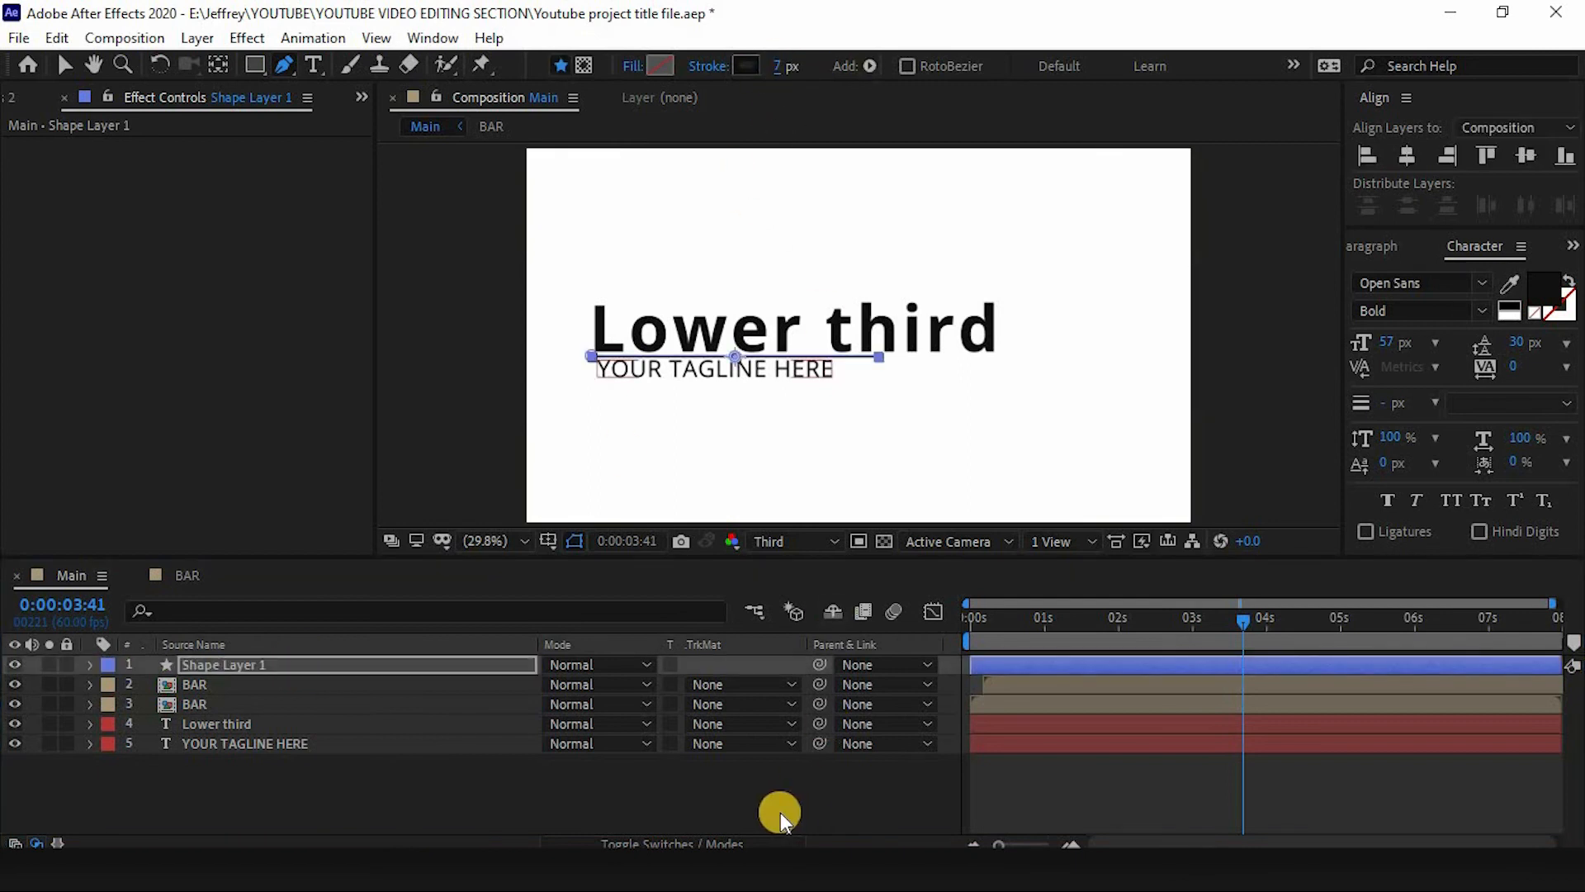
{"action": "left_click", "coordinate": [775, 809]}
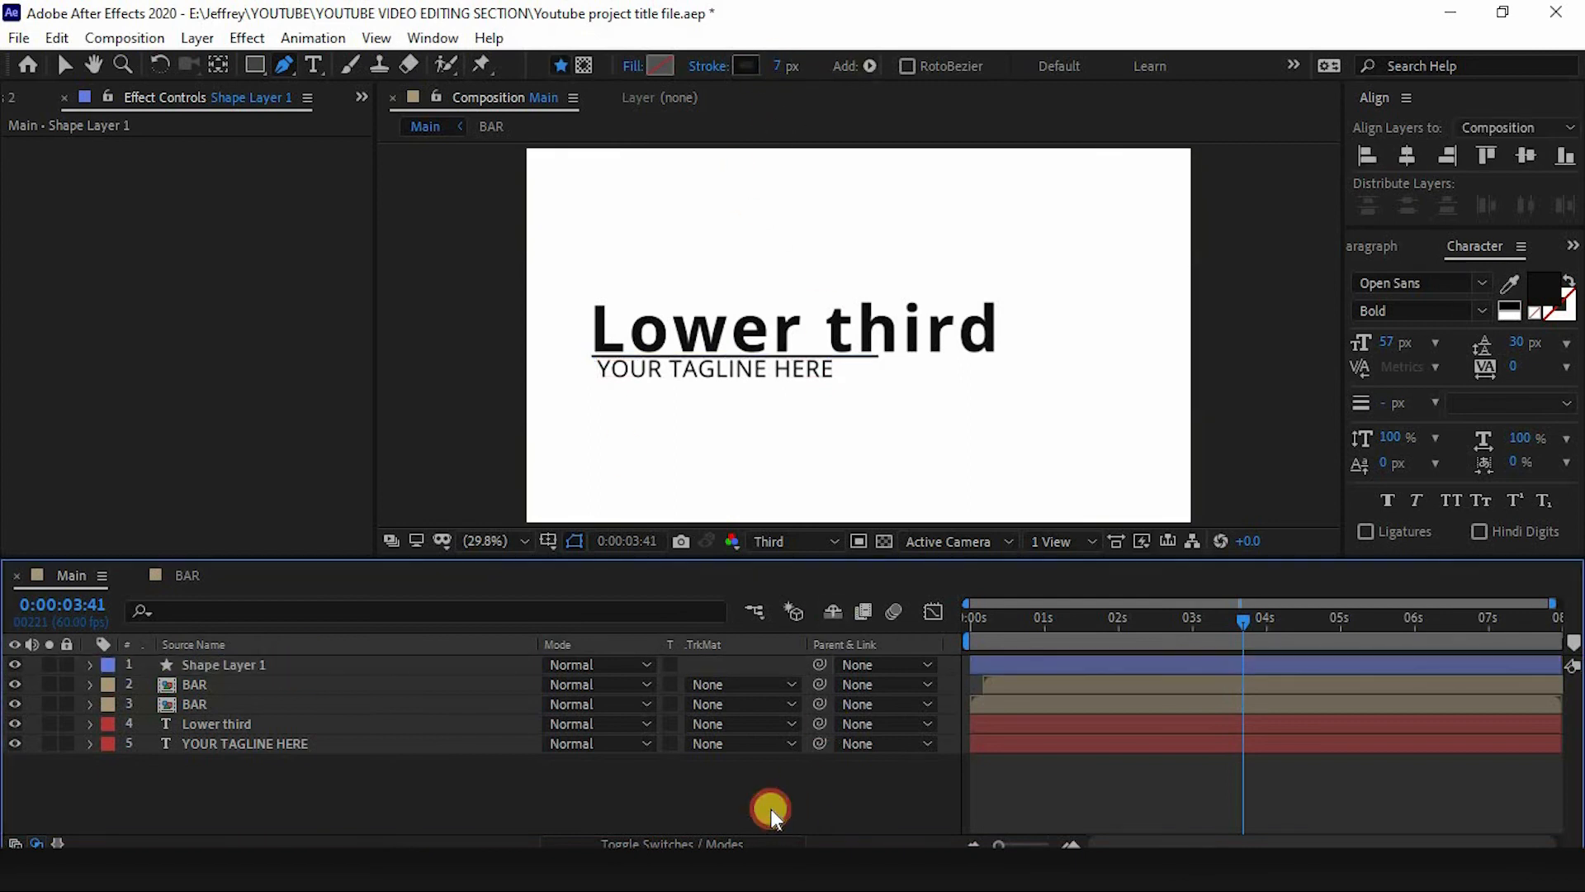
Add Trim Paths to Shape Layer 1 and expand its properties.
{"action": "left_click", "coordinate": [304, 679]}
{"action": "left_click", "coordinate": [176, 667]}
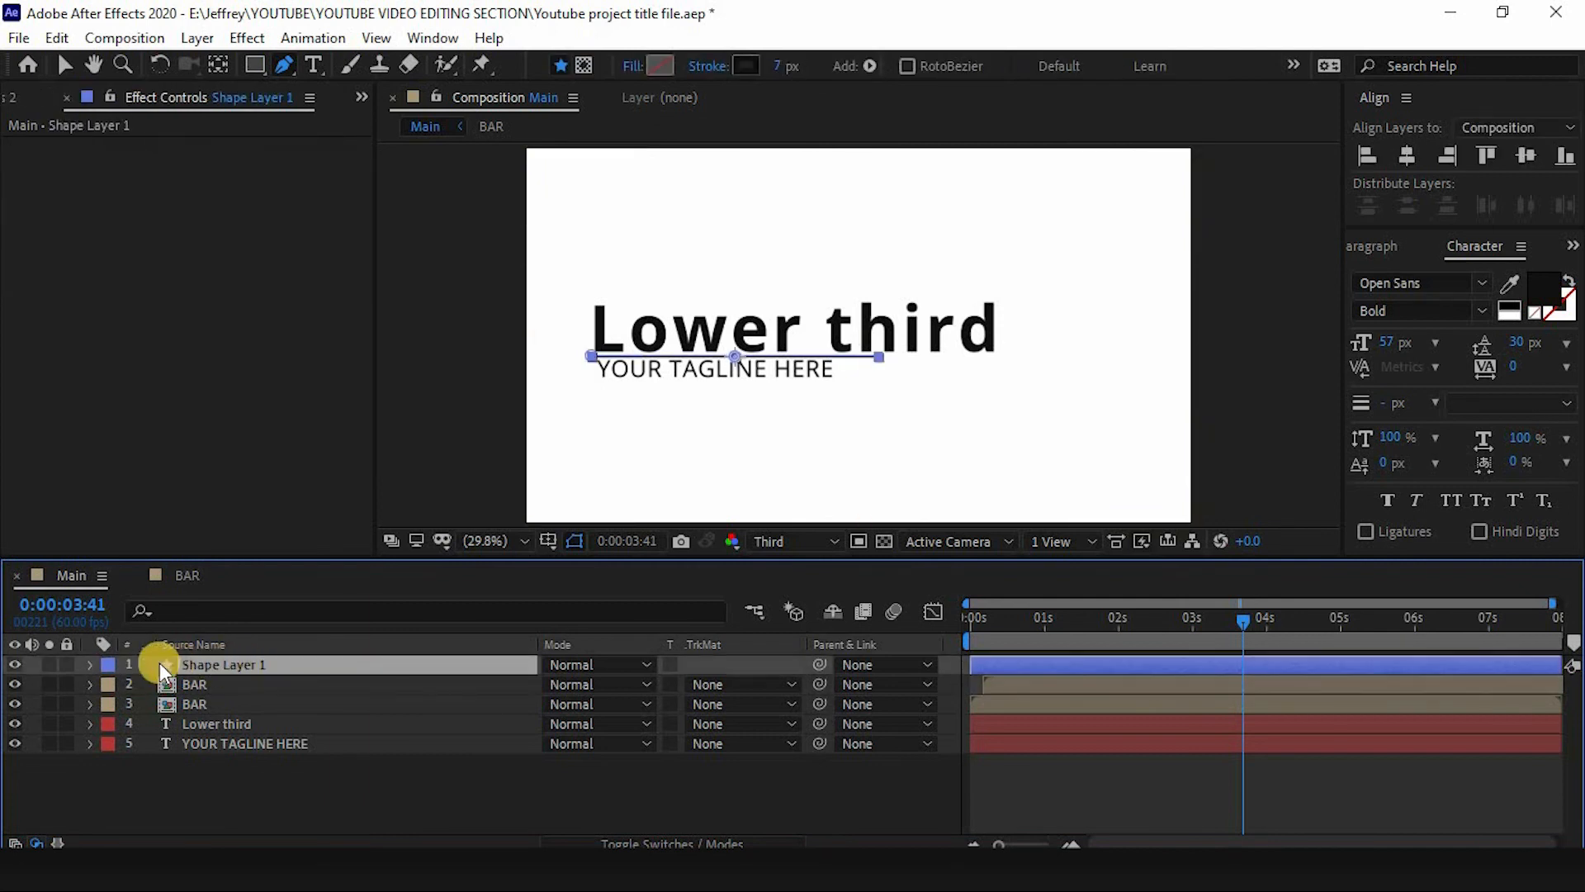
{"action": "left_click", "coordinate": [90, 666]}
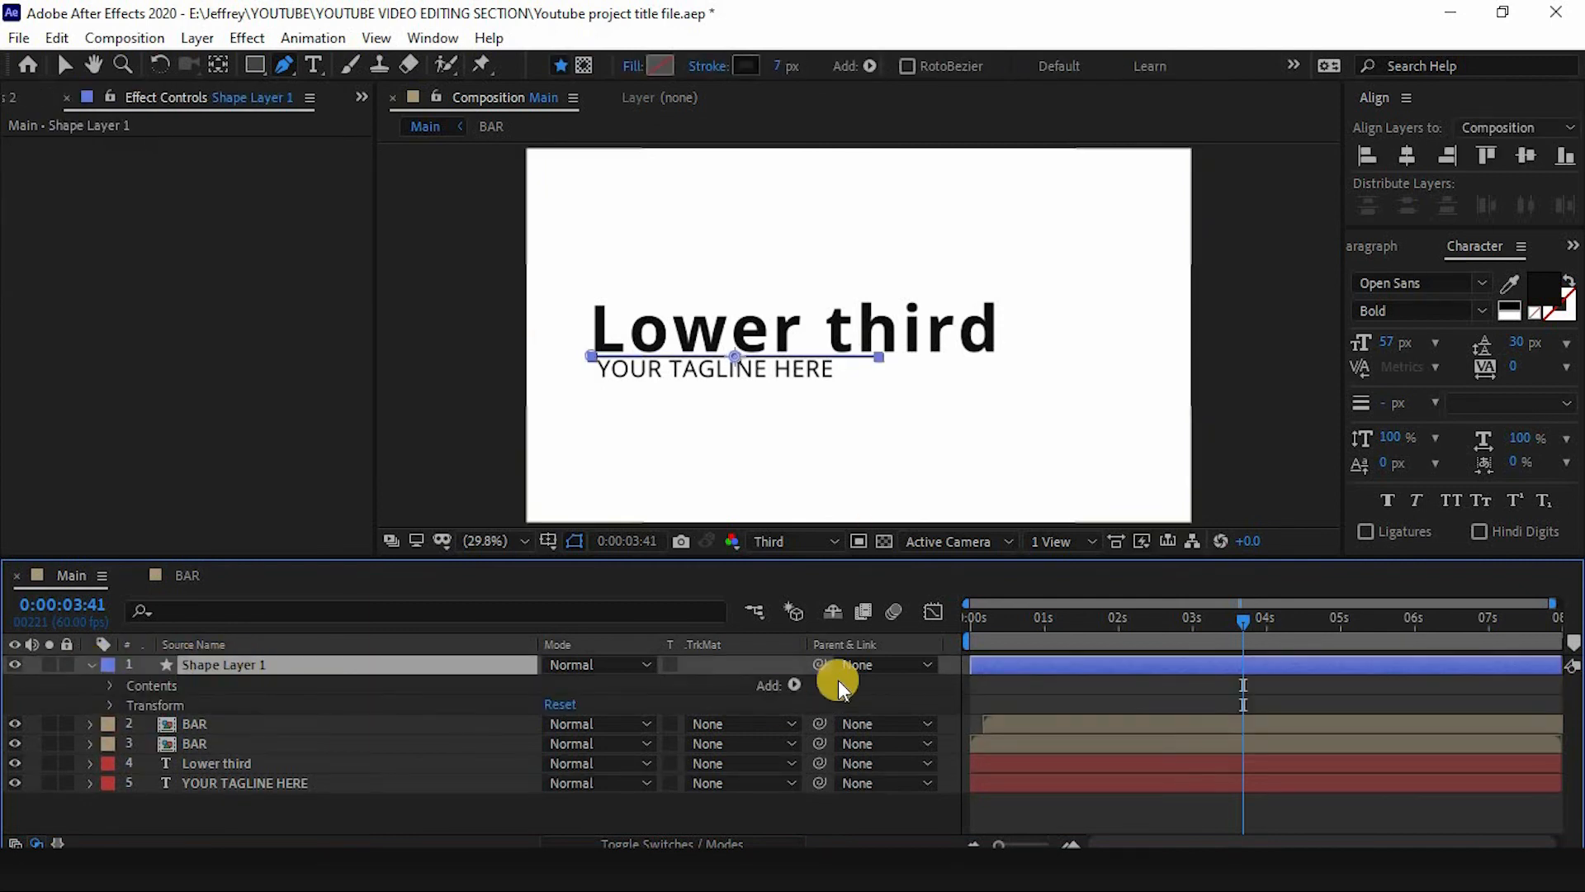
{"action": "left_click", "coordinate": [794, 684]}
{"action": "left_click", "coordinate": [863, 560]}
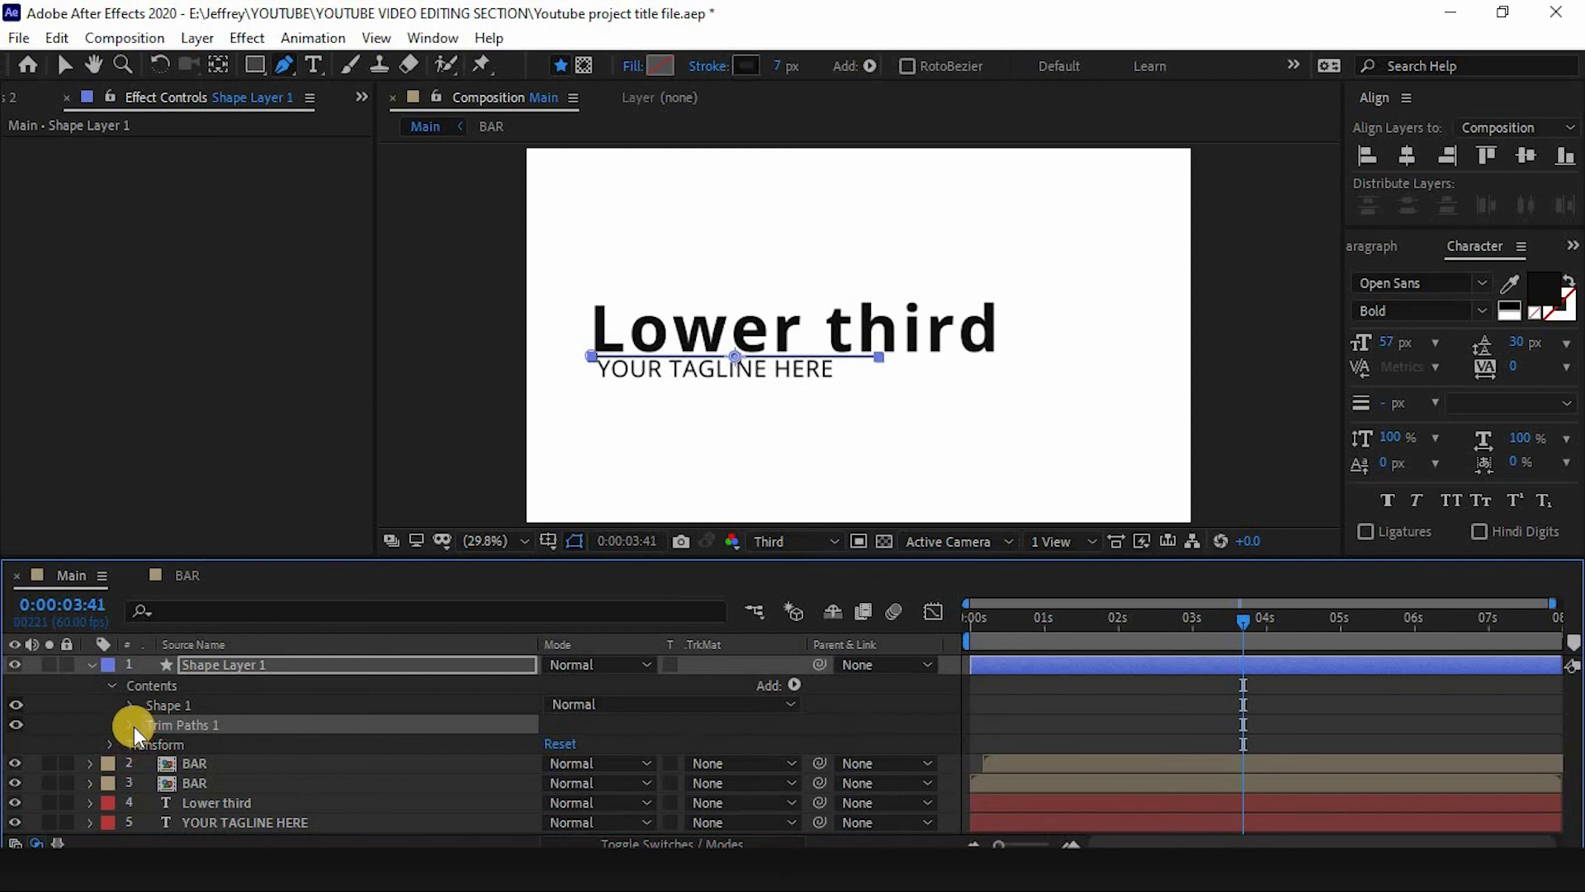
{"action": "left_click", "coordinate": [131, 725]}
Keyframe the Trim Paths End value at 0% on 0:00:02:12 and at 100% on 0:00:02:48.
{"action": "left_click_drag", "start_coordinate": [1211, 637], "coordinate": [1132, 625]}
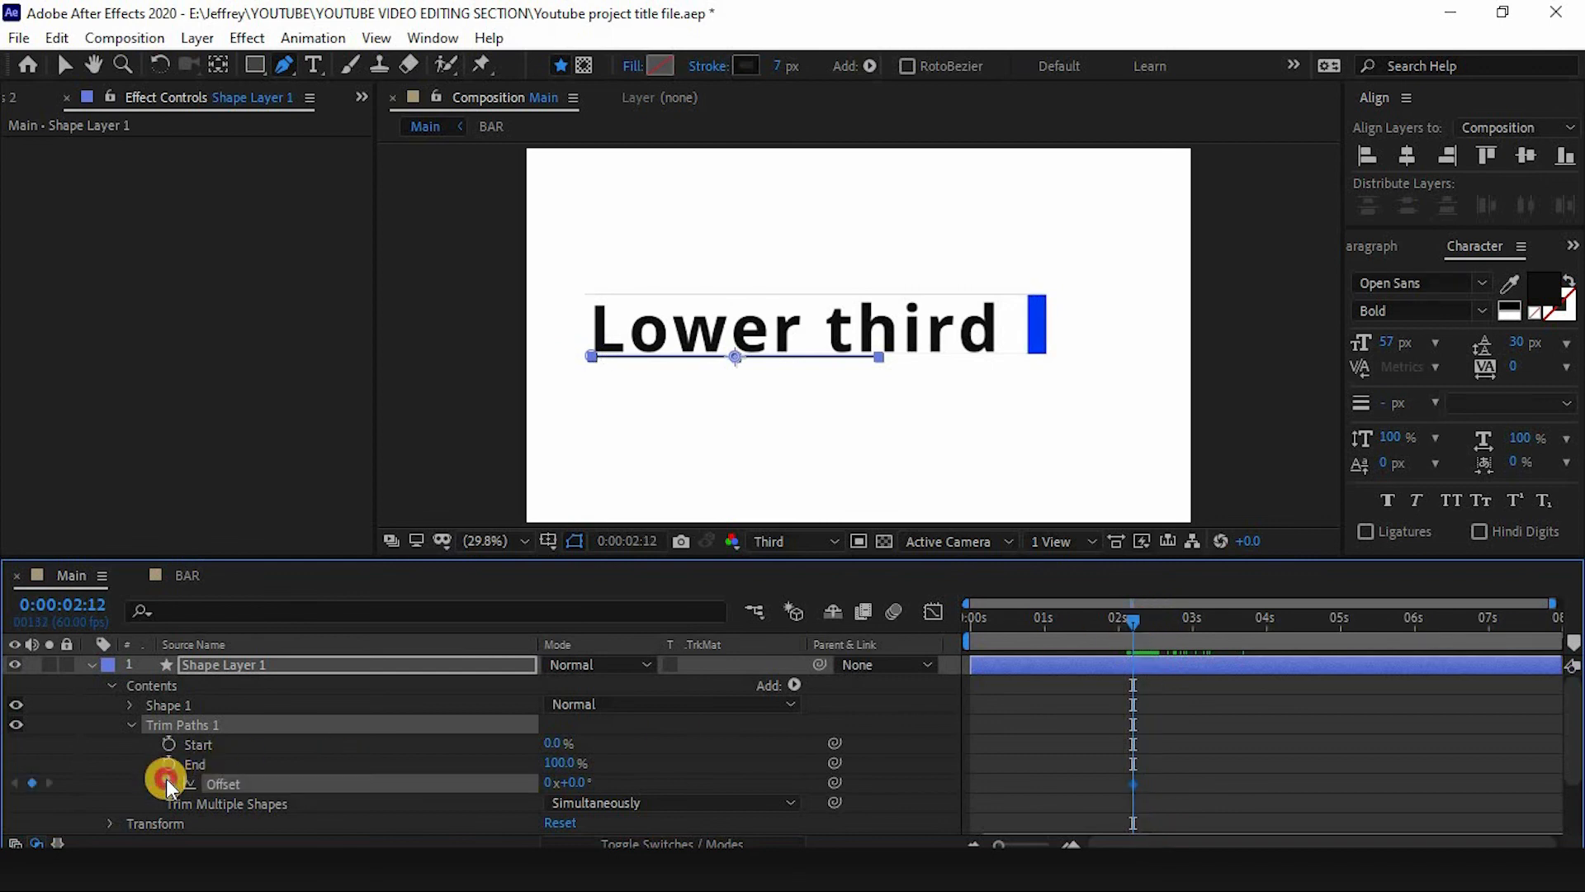
{"action": "left_click", "coordinate": [169, 764]}
{"action": "left_click_drag", "start_coordinate": [531, 769], "coordinate": [407, 769]}
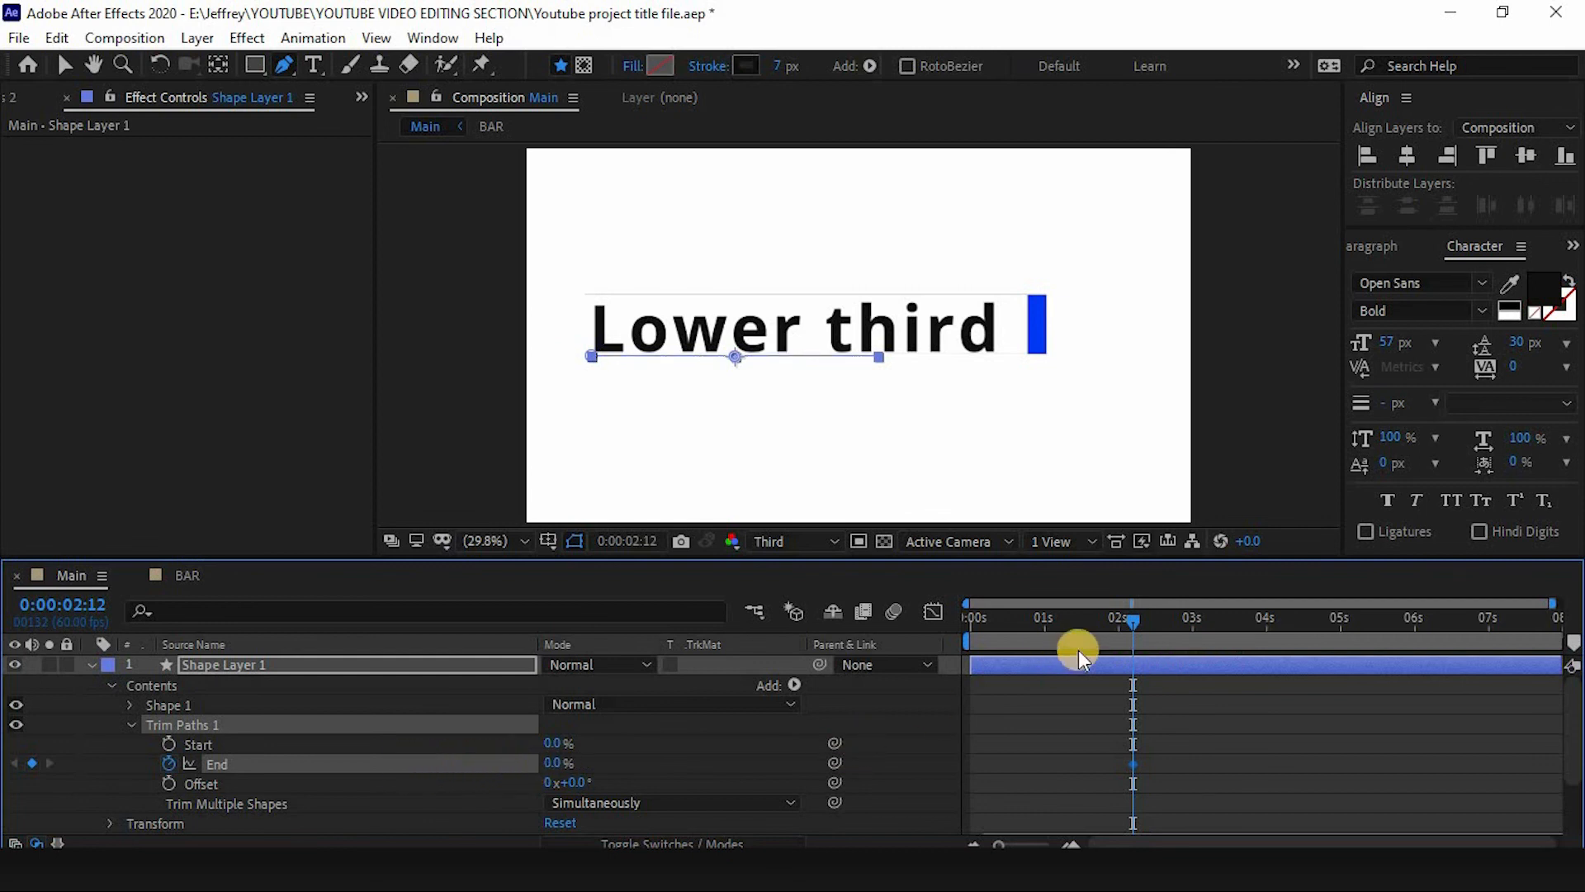
{"action": "mouse_move", "coordinate": [1174, 622]}
{"action": "left_mouse_down"}
{"action": "mouse_move", "coordinate": [1197, 626]}
{"action": "mouse_move", "coordinate": [1156, 615]}
{"action": "left_mouse_up"}
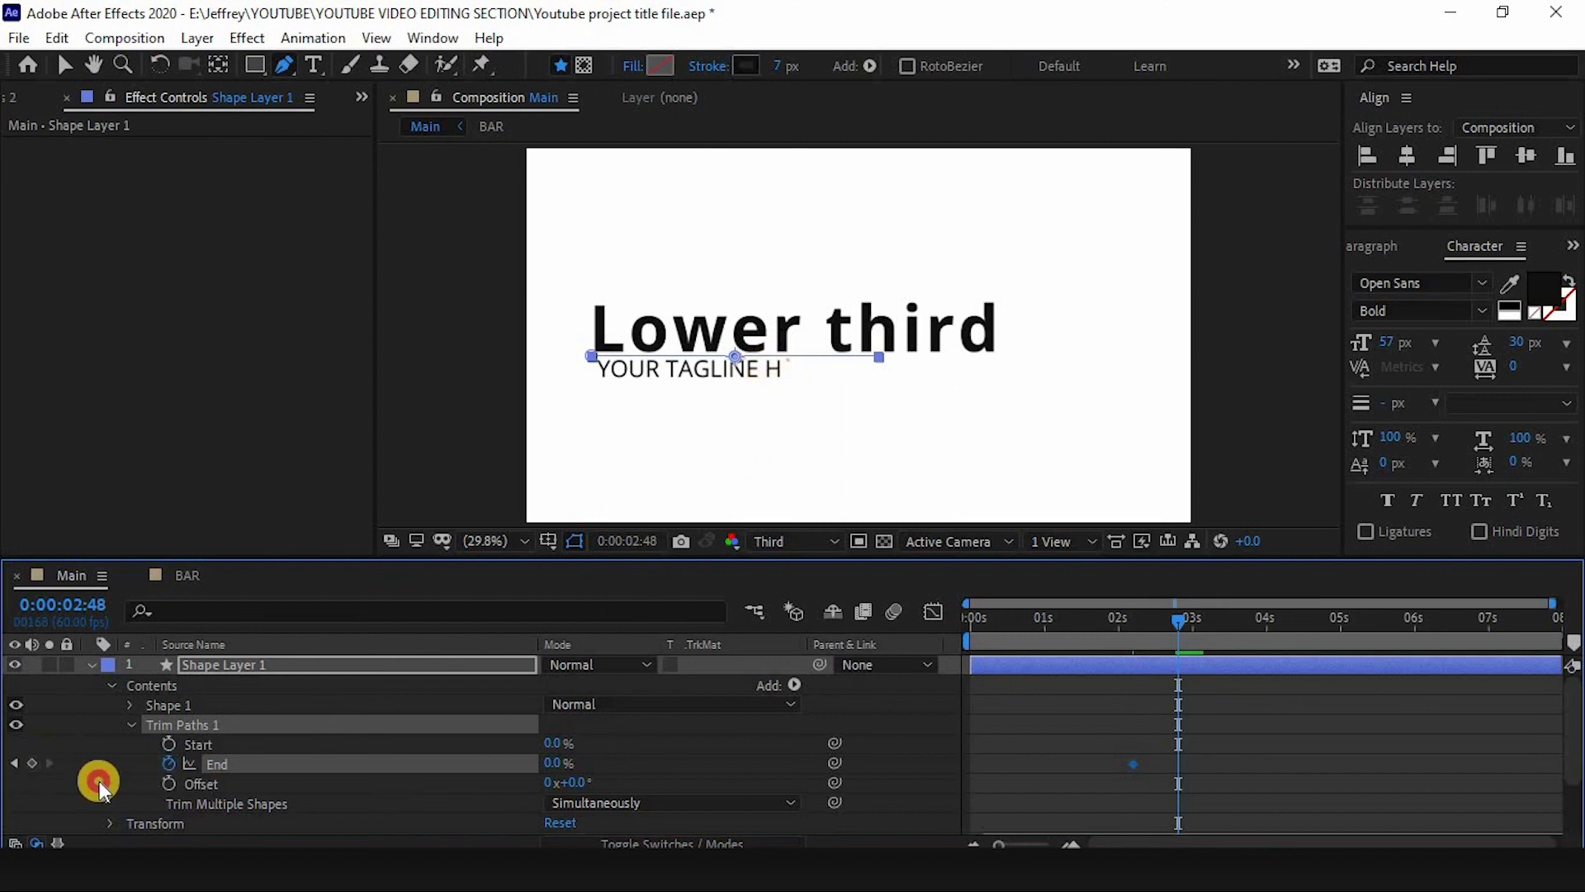
{"action": "left_click_drag", "start_coordinate": [556, 762], "coordinate": [866, 761]}
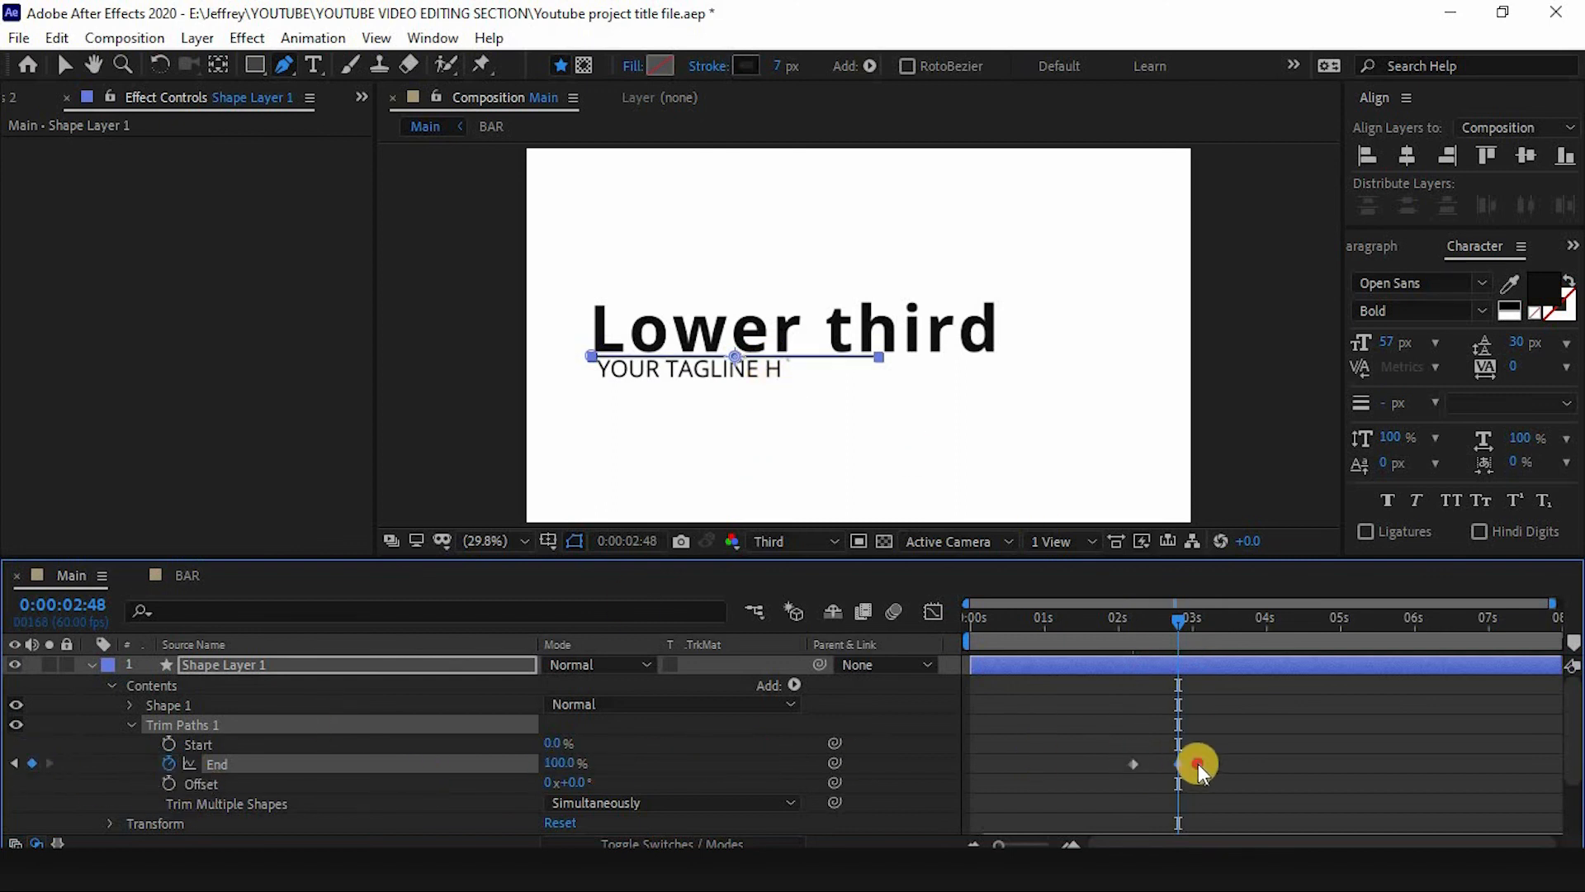
Ease both Trim Paths End keyframes and lengthen the last keyframe's influence so the speed graph peaks early.
{"action": "left_click_drag", "start_coordinate": [1196, 761], "coordinate": [1037, 771]}
{"action": "key", "text": "F9"}
{"action": "left_click", "coordinate": [933, 611]}
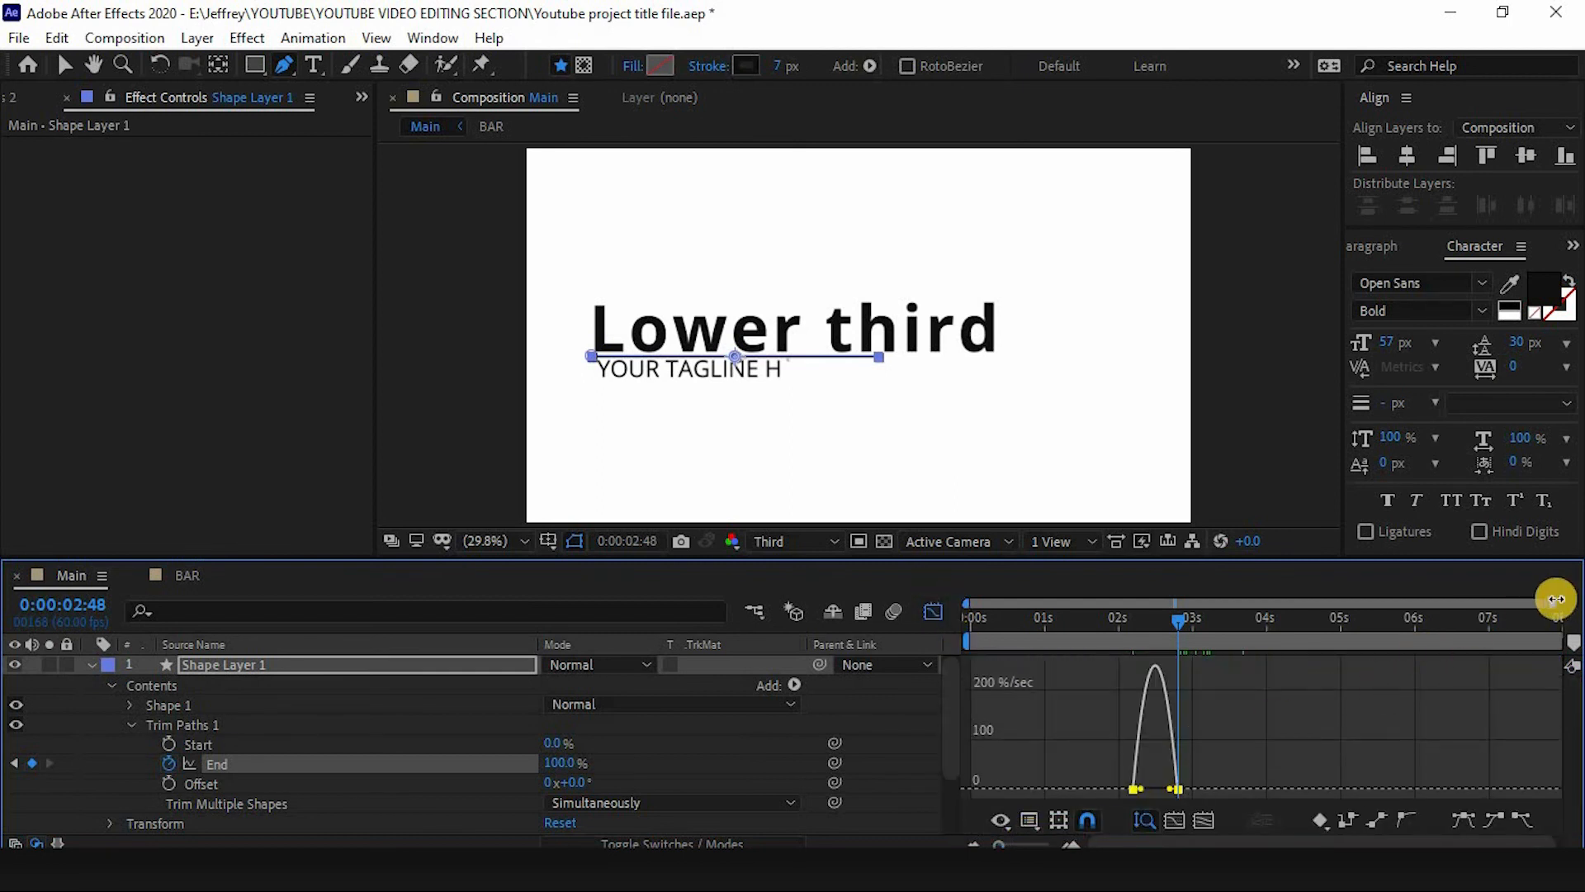
{"action": "left_click_drag", "start_coordinate": [1554, 603], "coordinate": [1251, 607]}
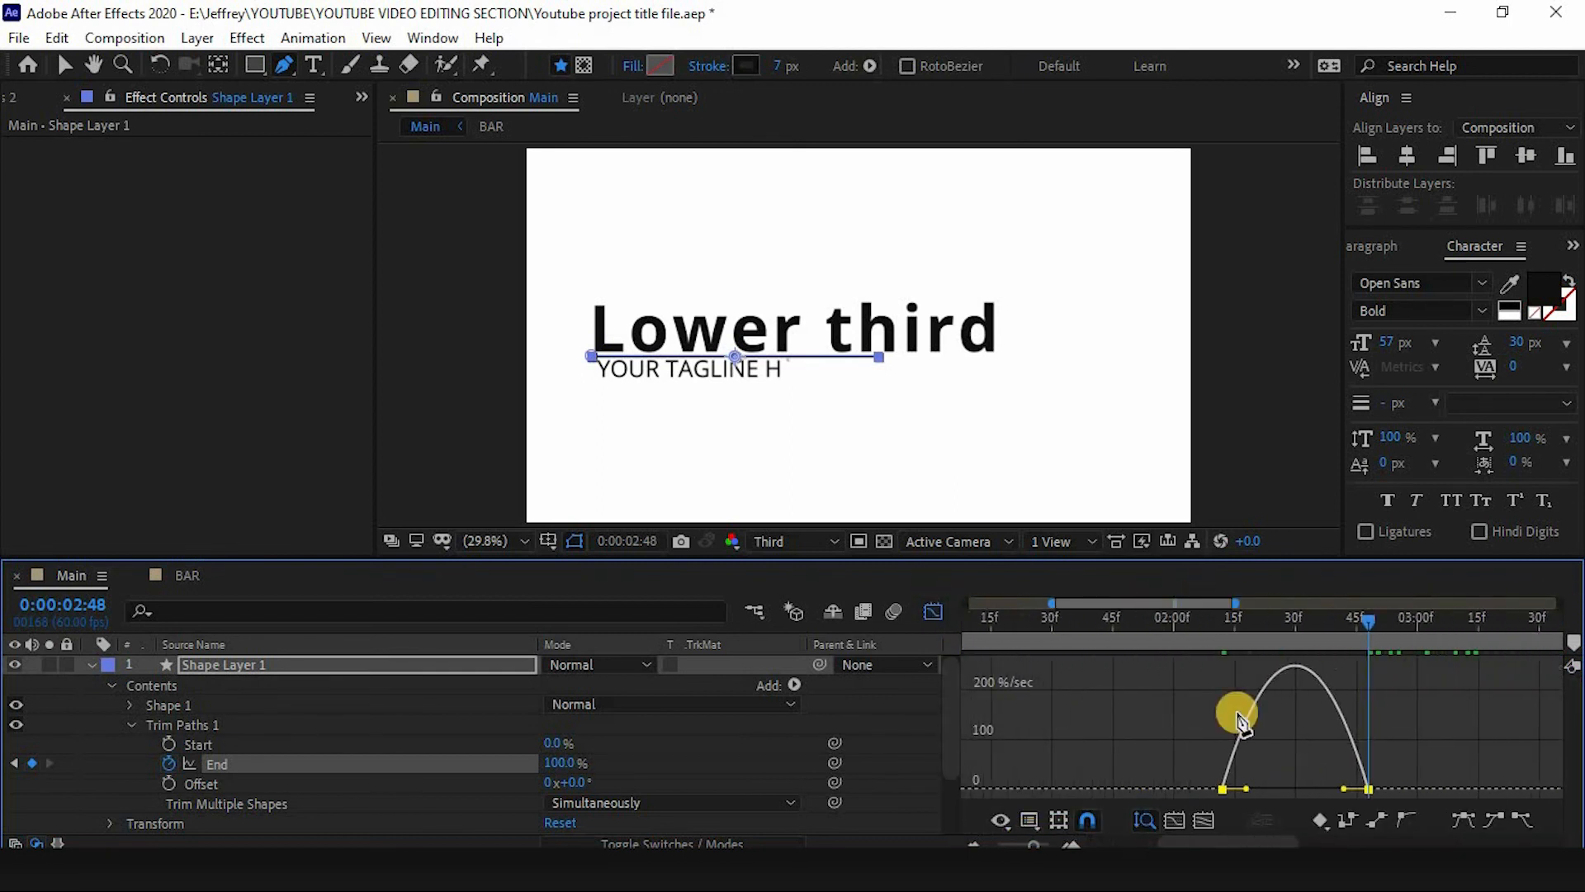
{"action": "left_click_drag", "start_coordinate": [1315, 794], "coordinate": [1235, 791]}
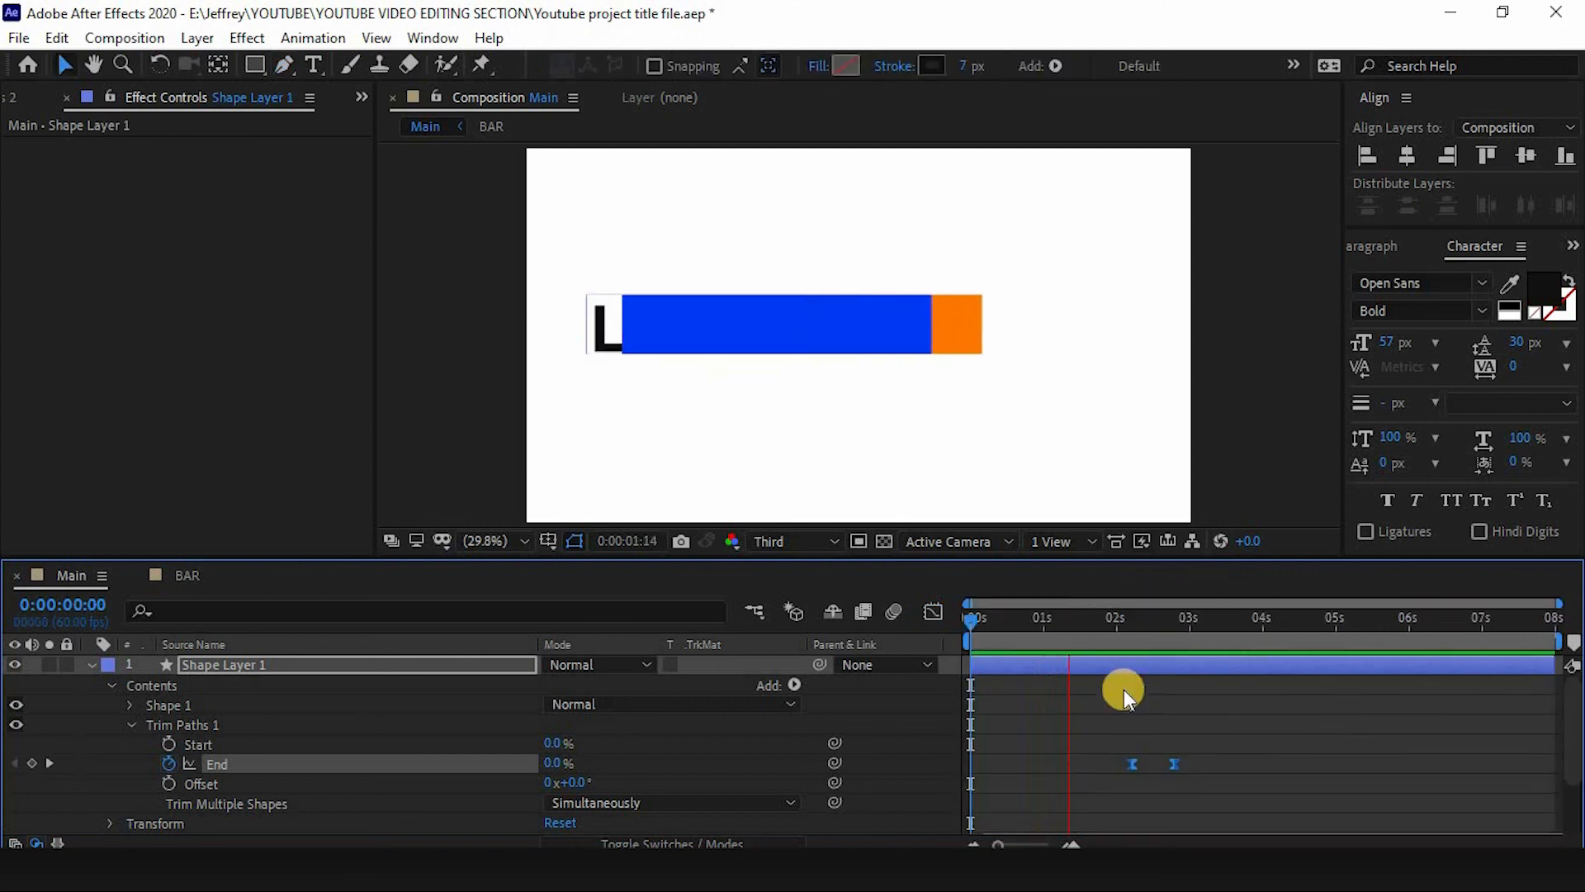
Collapse Shape Layer 1, deselect it, and play the whole lower third animation from the start.
{"action": "key", "text": "space"}
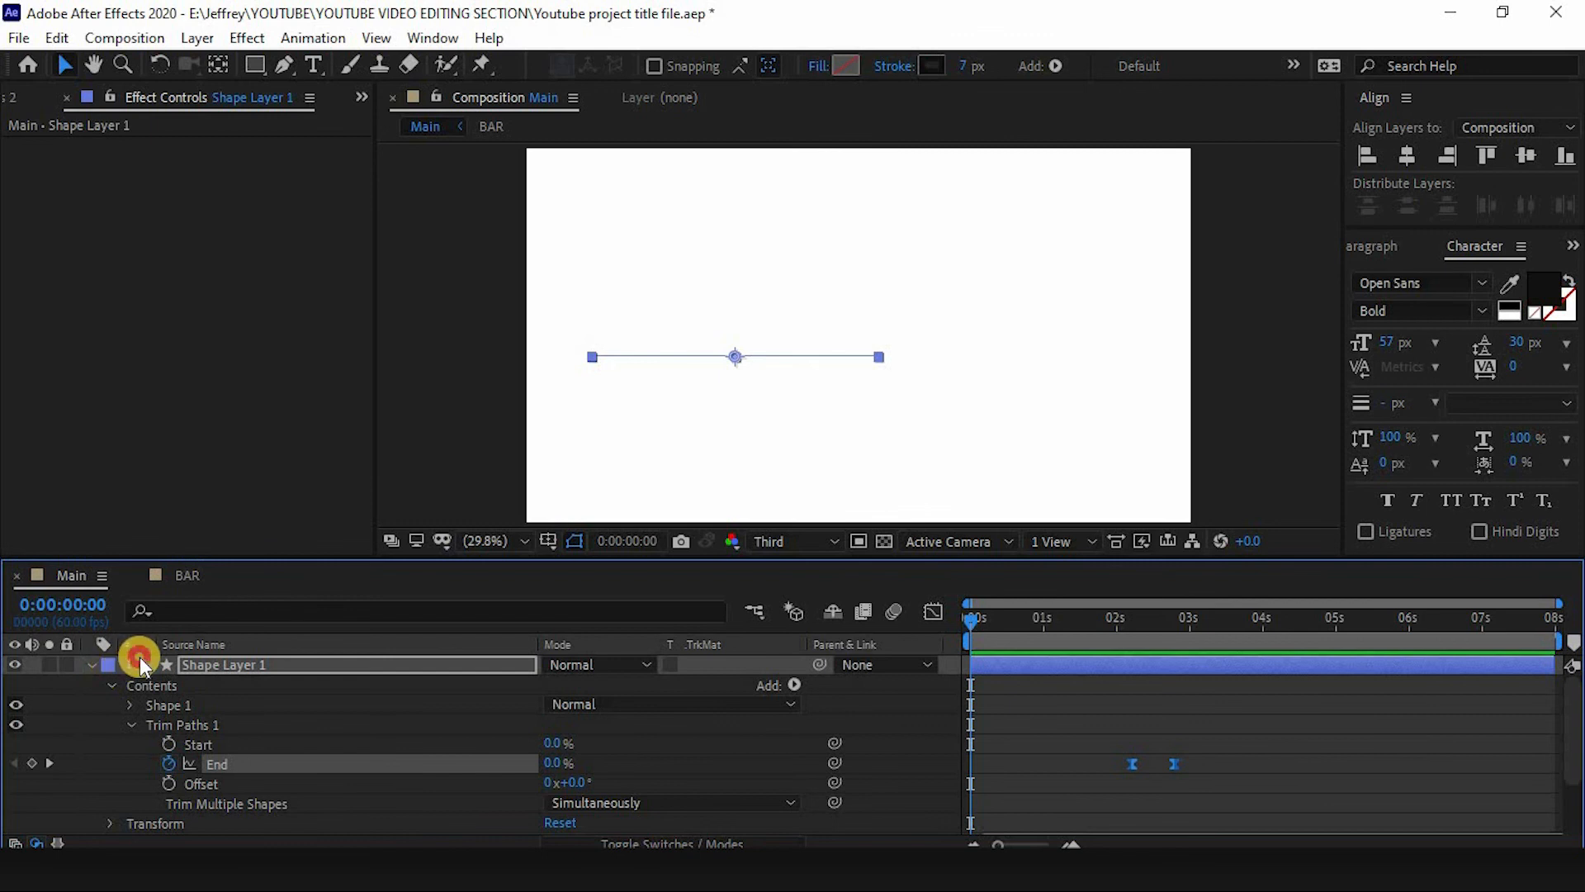
{"action": "left_click", "coordinate": [272, 845]}
{"action": "key", "text": "space"}
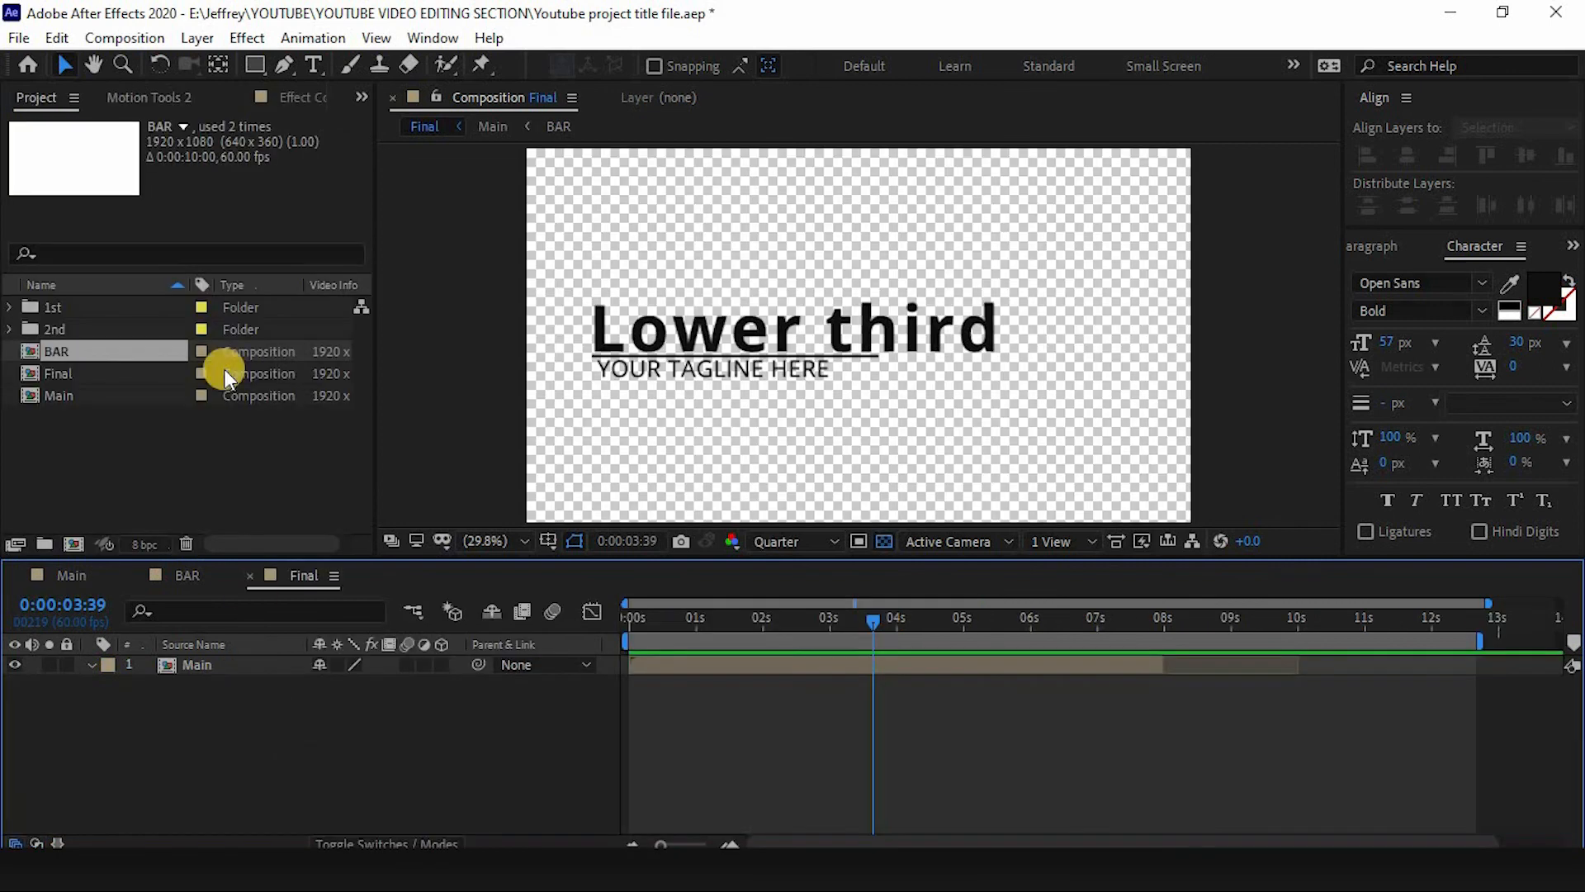
Add the Final composition to the render queue and set its output module format to QuickTime.
{"action": "left_click", "coordinate": [107, 38]}
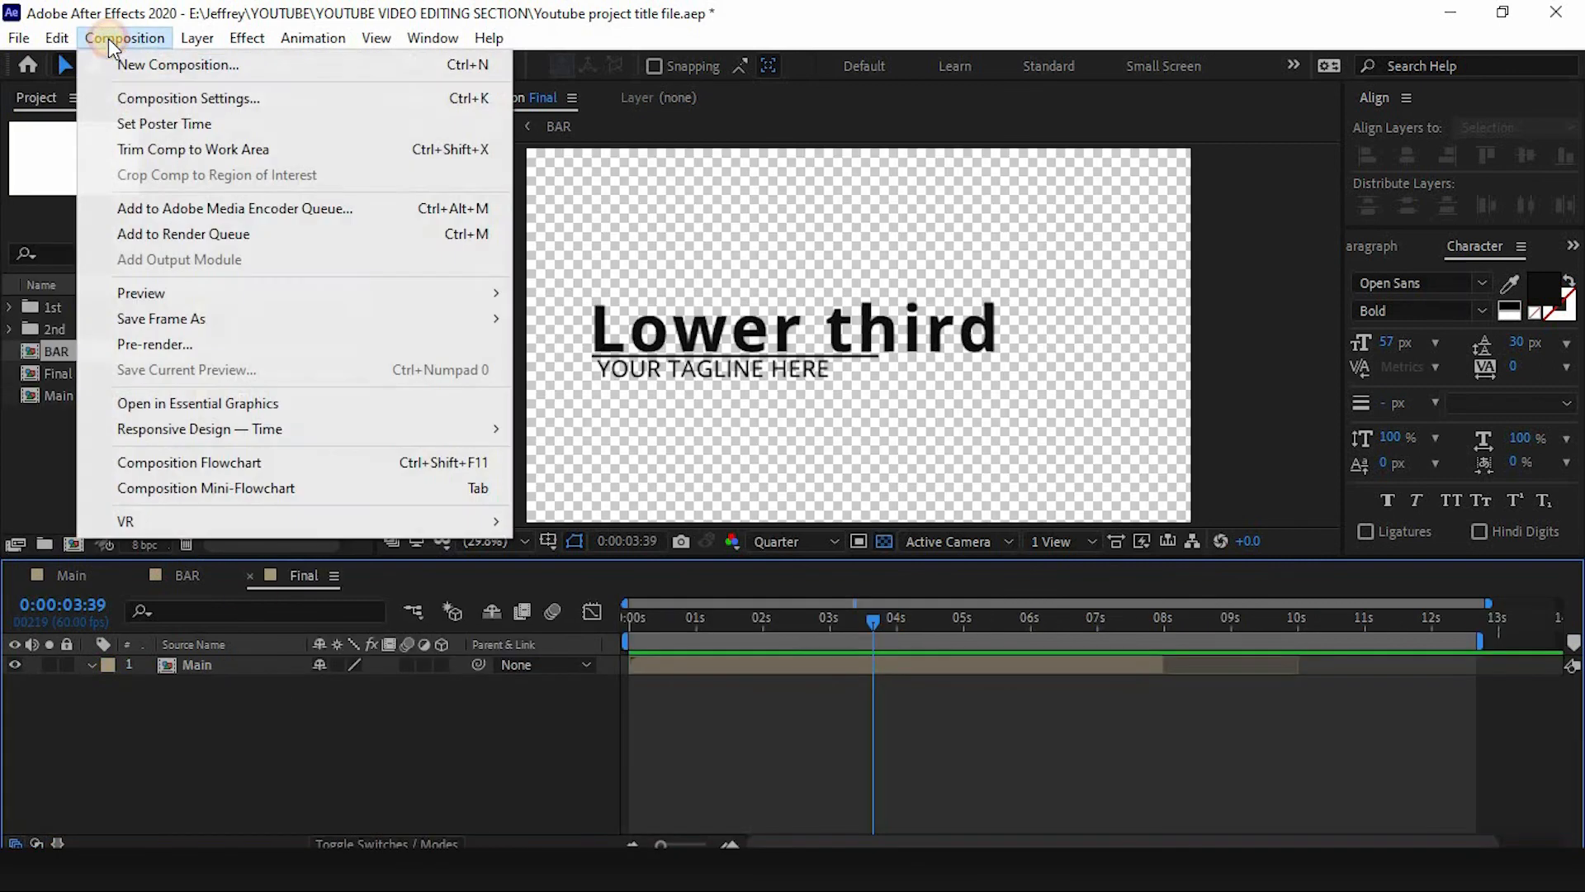
{"action": "left_click", "coordinate": [194, 235]}
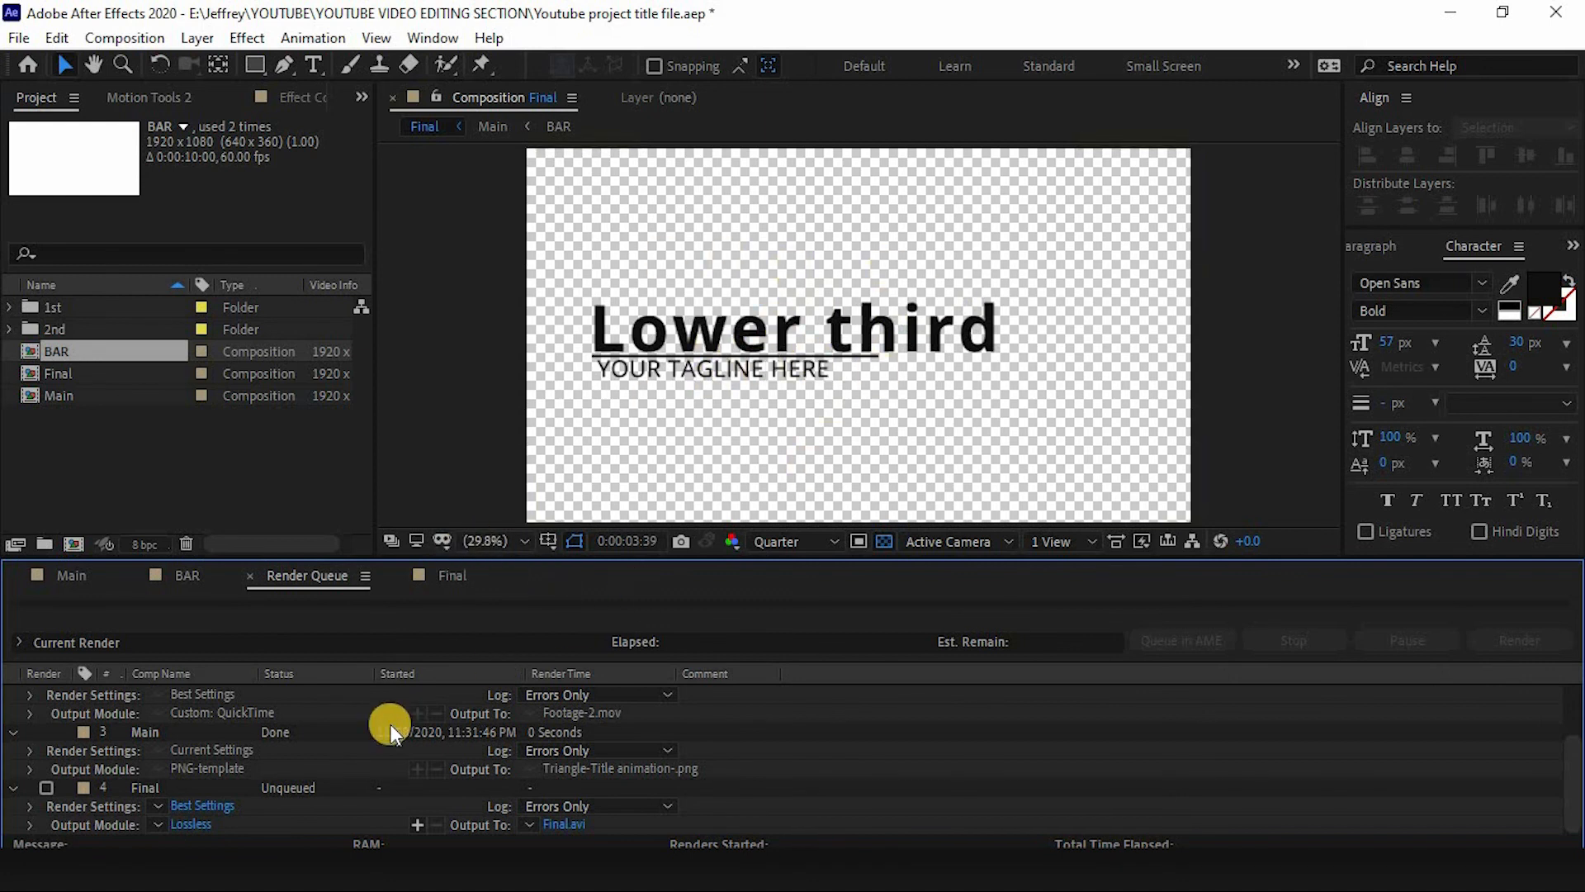
{"action": "left_click", "coordinate": [200, 824]}
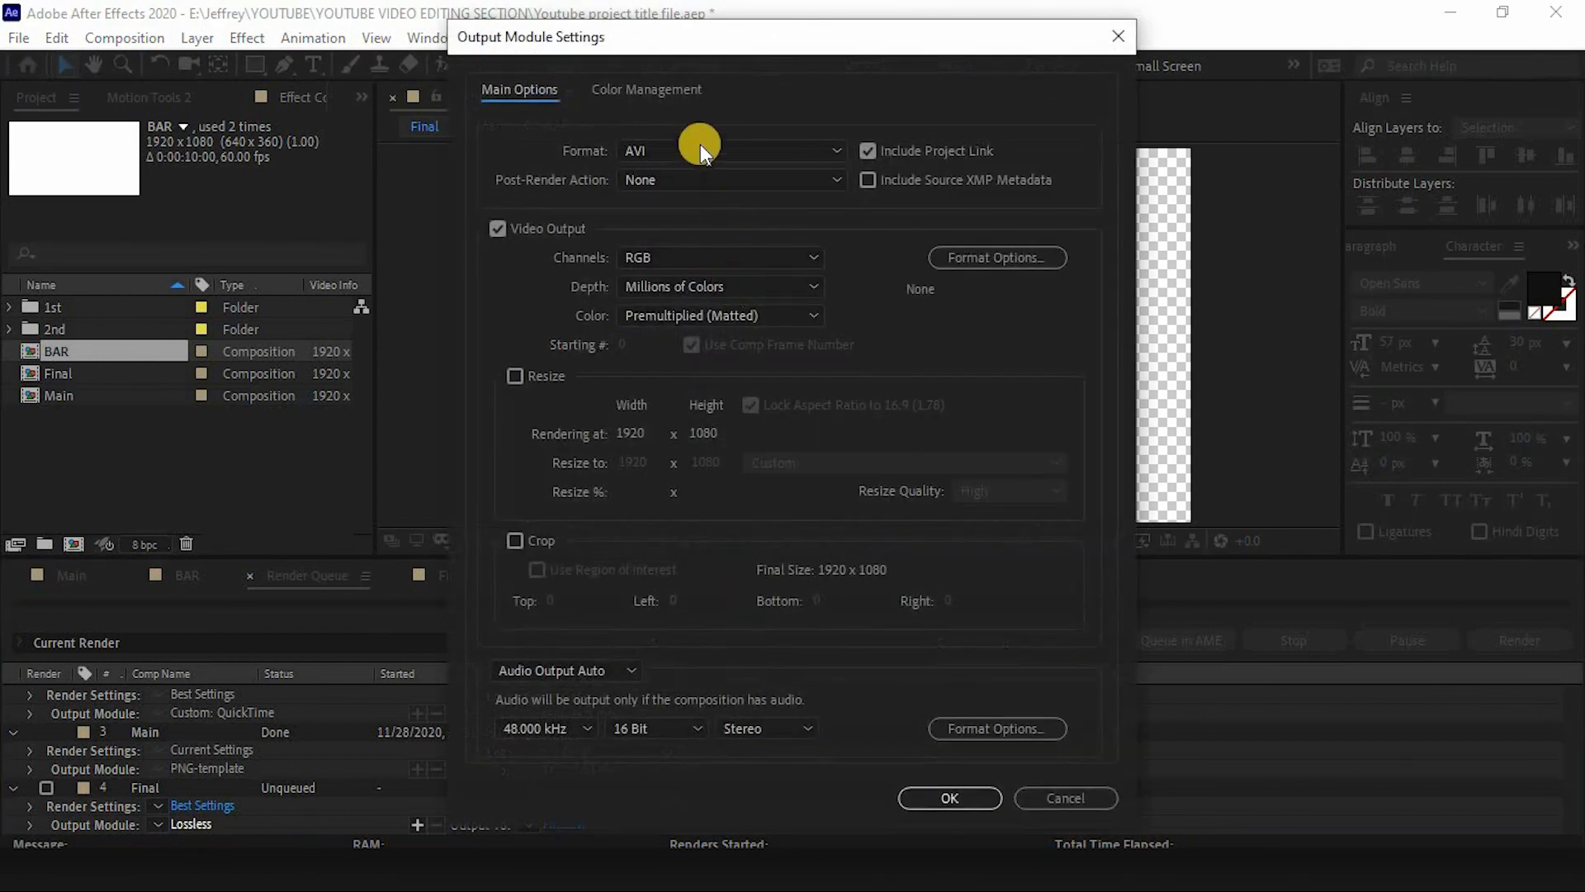
{"action": "left_click", "coordinate": [700, 147]}
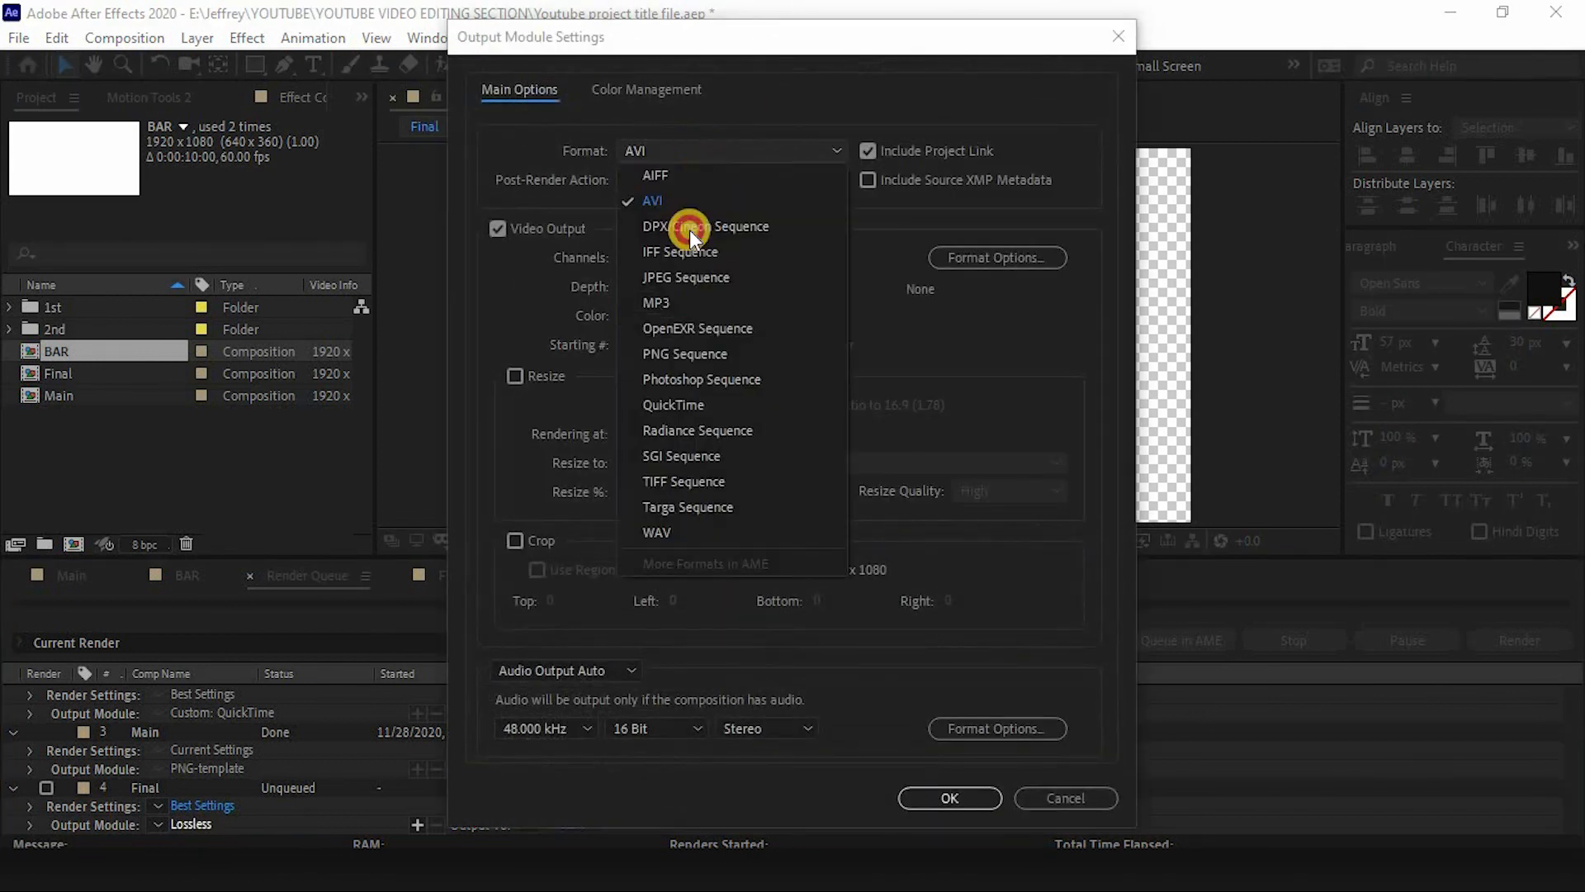
{"action": "left_click", "coordinate": [681, 410]}
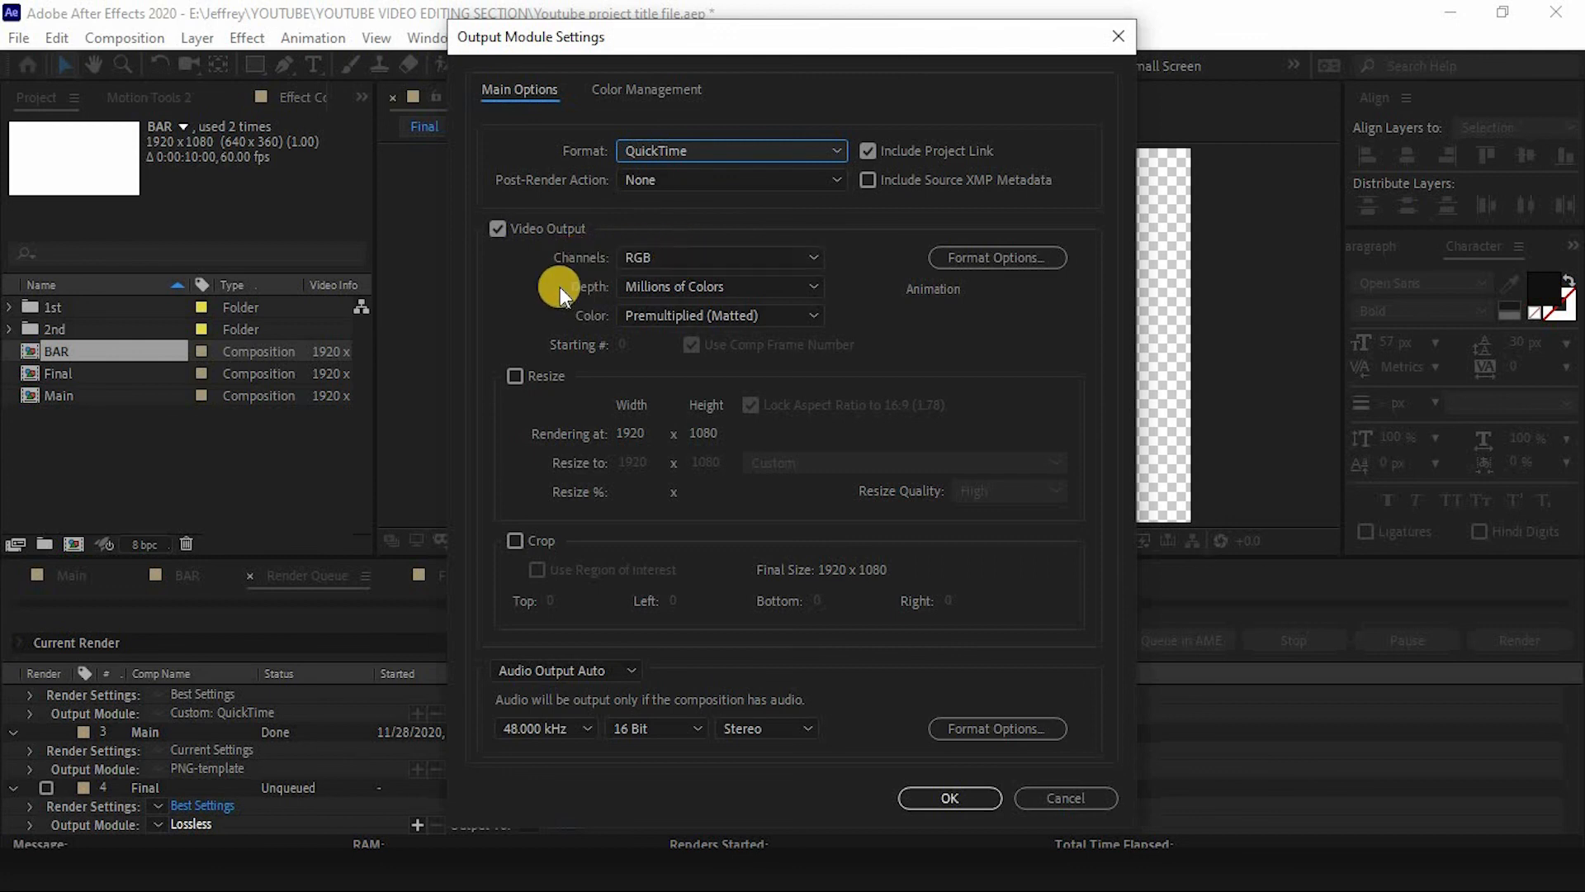
Set the output module's video channels to RGB + Alpha and save the output destination with the file name Final.mov.
{"action": "left_click_drag", "start_coordinate": [779, 36], "coordinate": [1565, 49]}
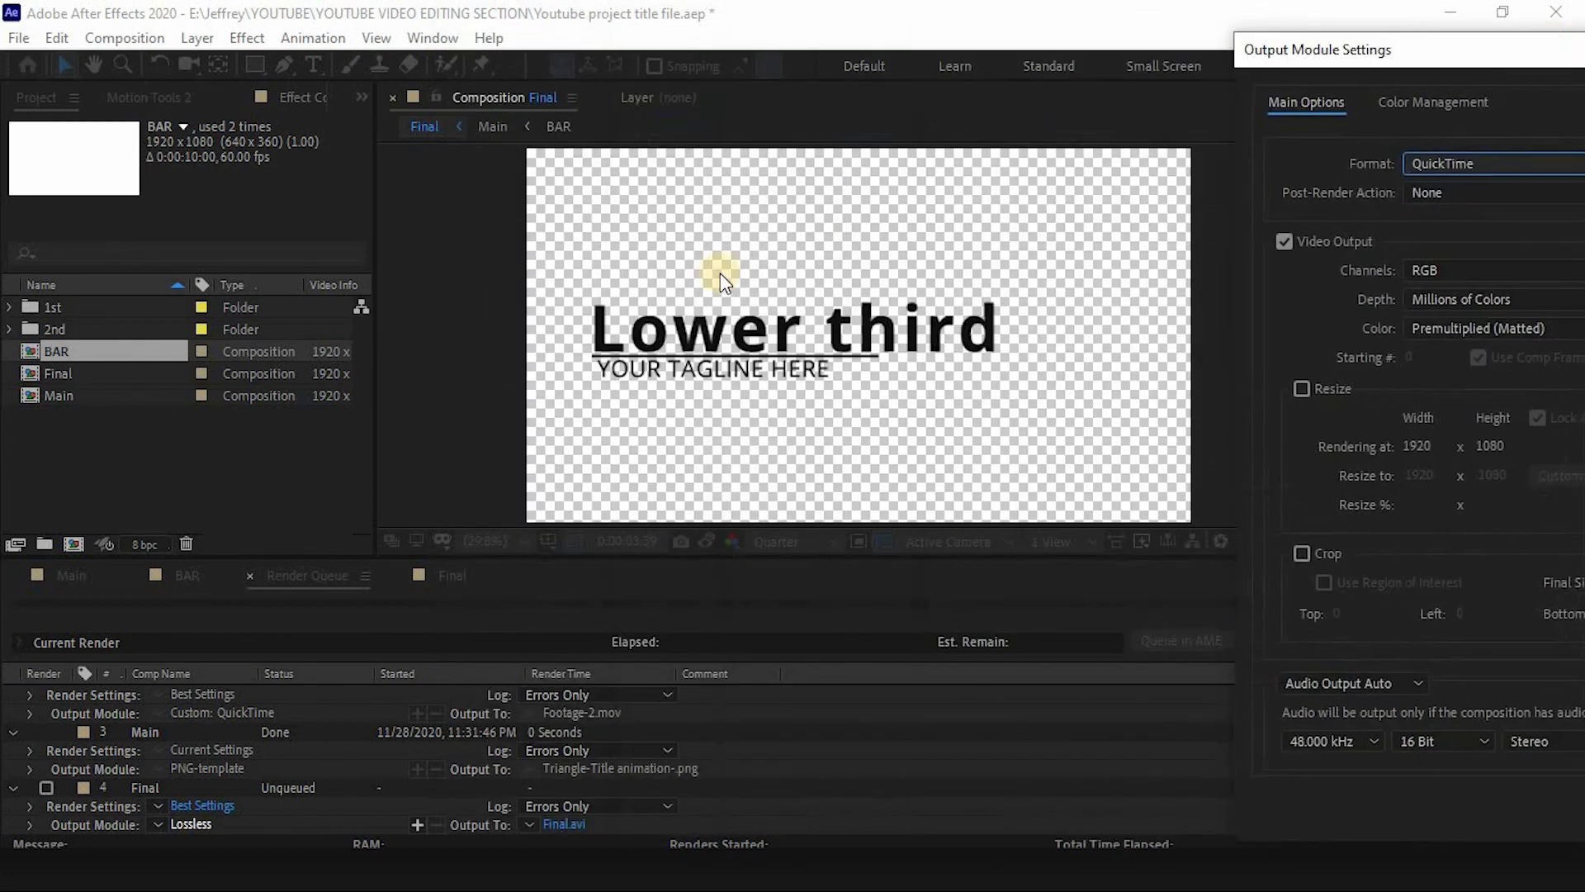
{"action": "left_click_drag", "start_coordinate": [1341, 61], "coordinate": [972, 49]}
{"action": "left_click", "coordinate": [1065, 239]}
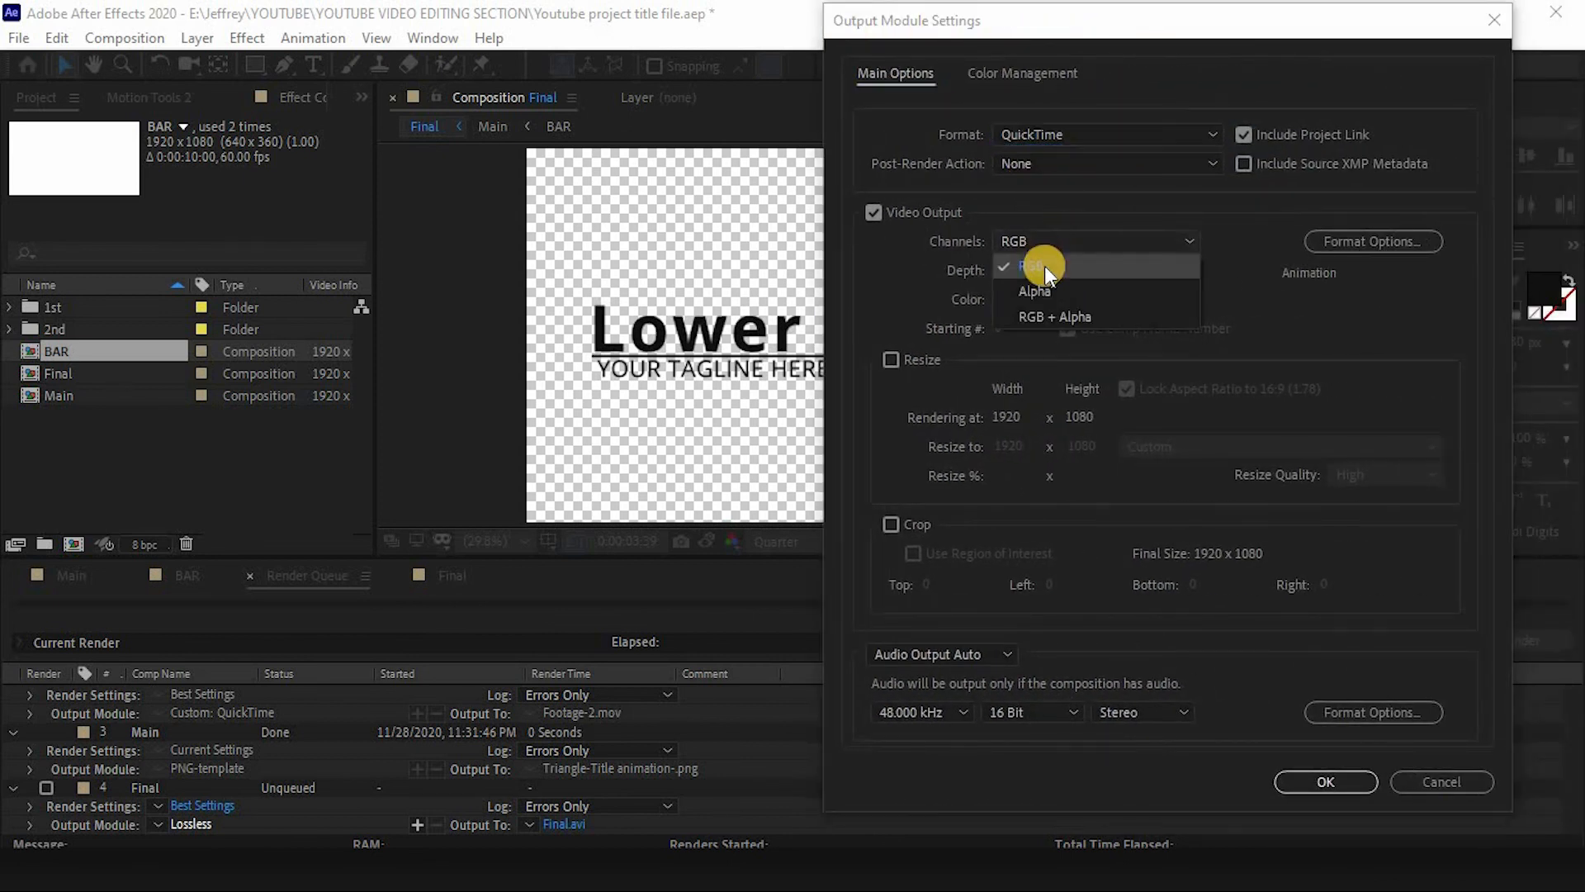
{"action": "left_click", "coordinate": [1043, 265]}
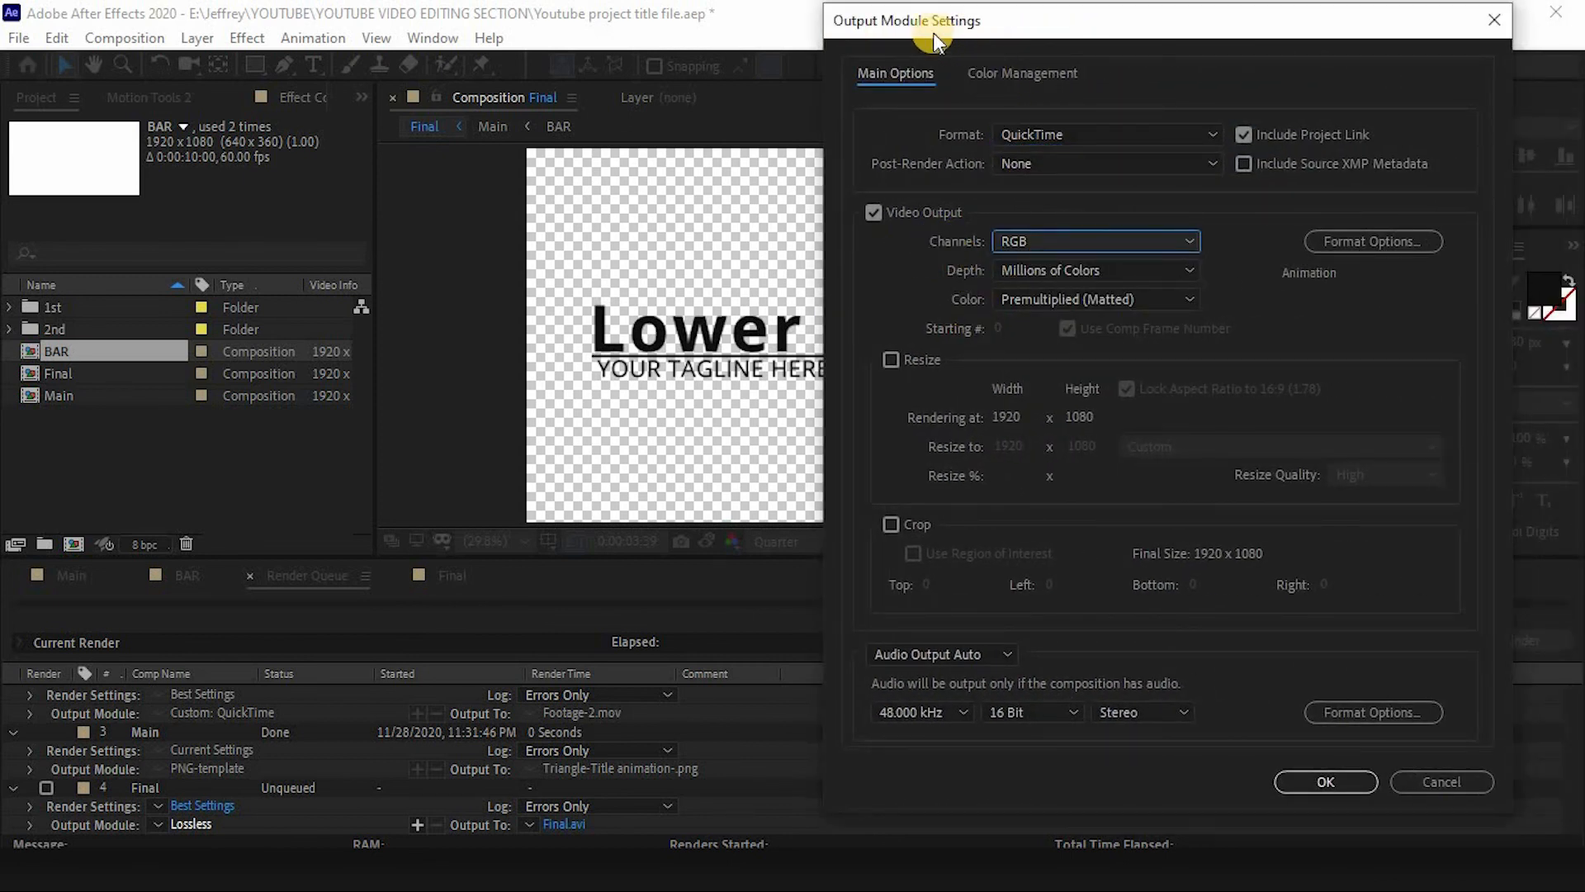
{"action": "left_click_drag", "start_coordinate": [933, 32], "coordinate": [1033, 37]}
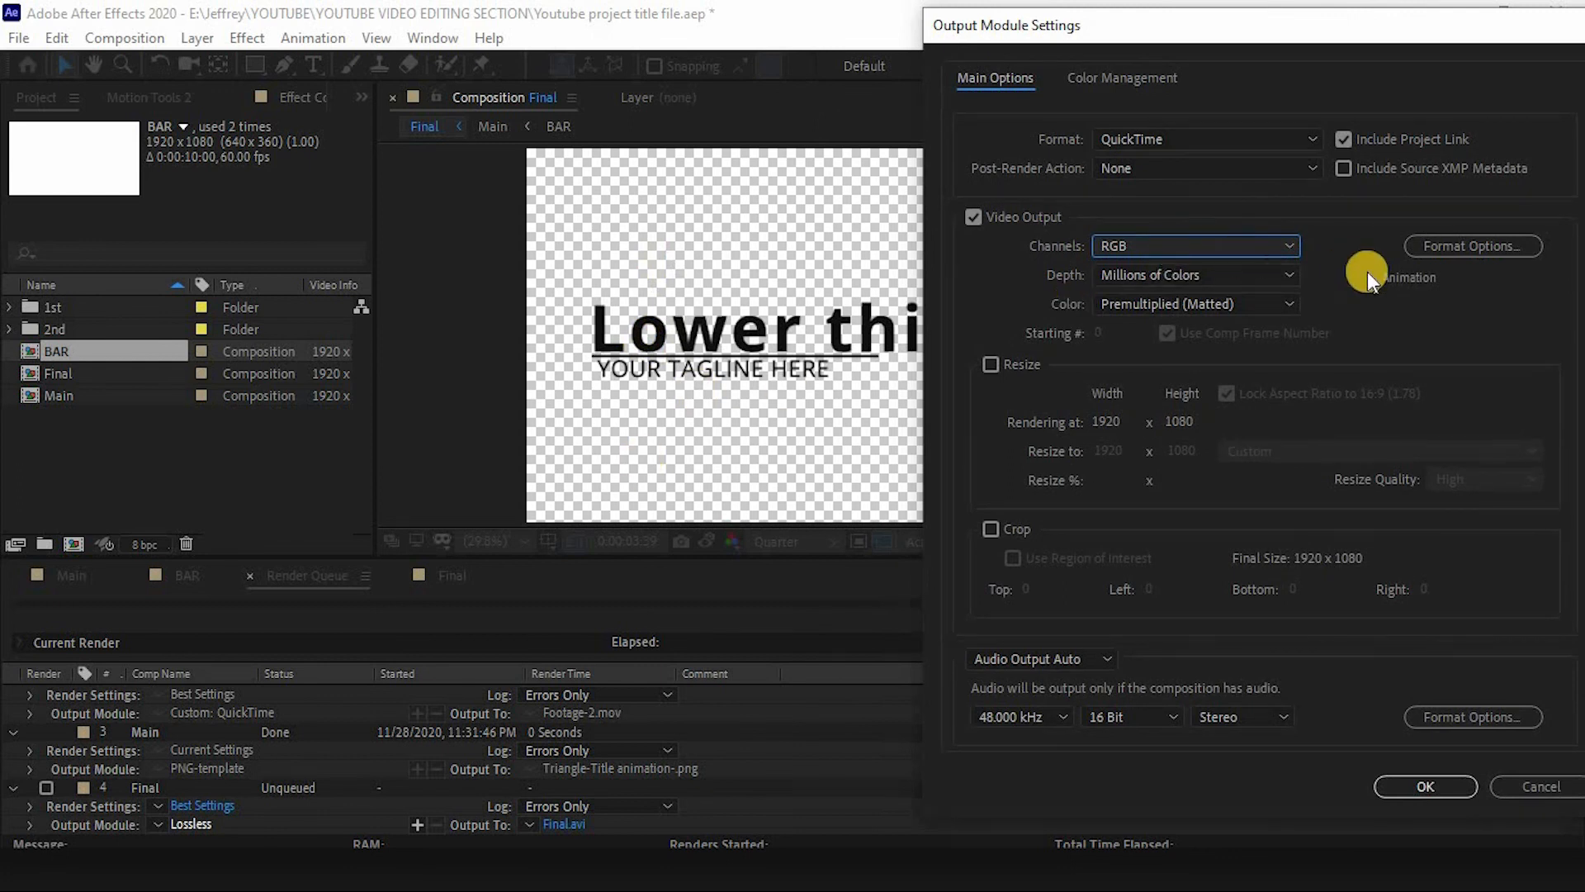
{"action": "left_click_drag", "start_coordinate": [1121, 31], "coordinate": [986, 37]}
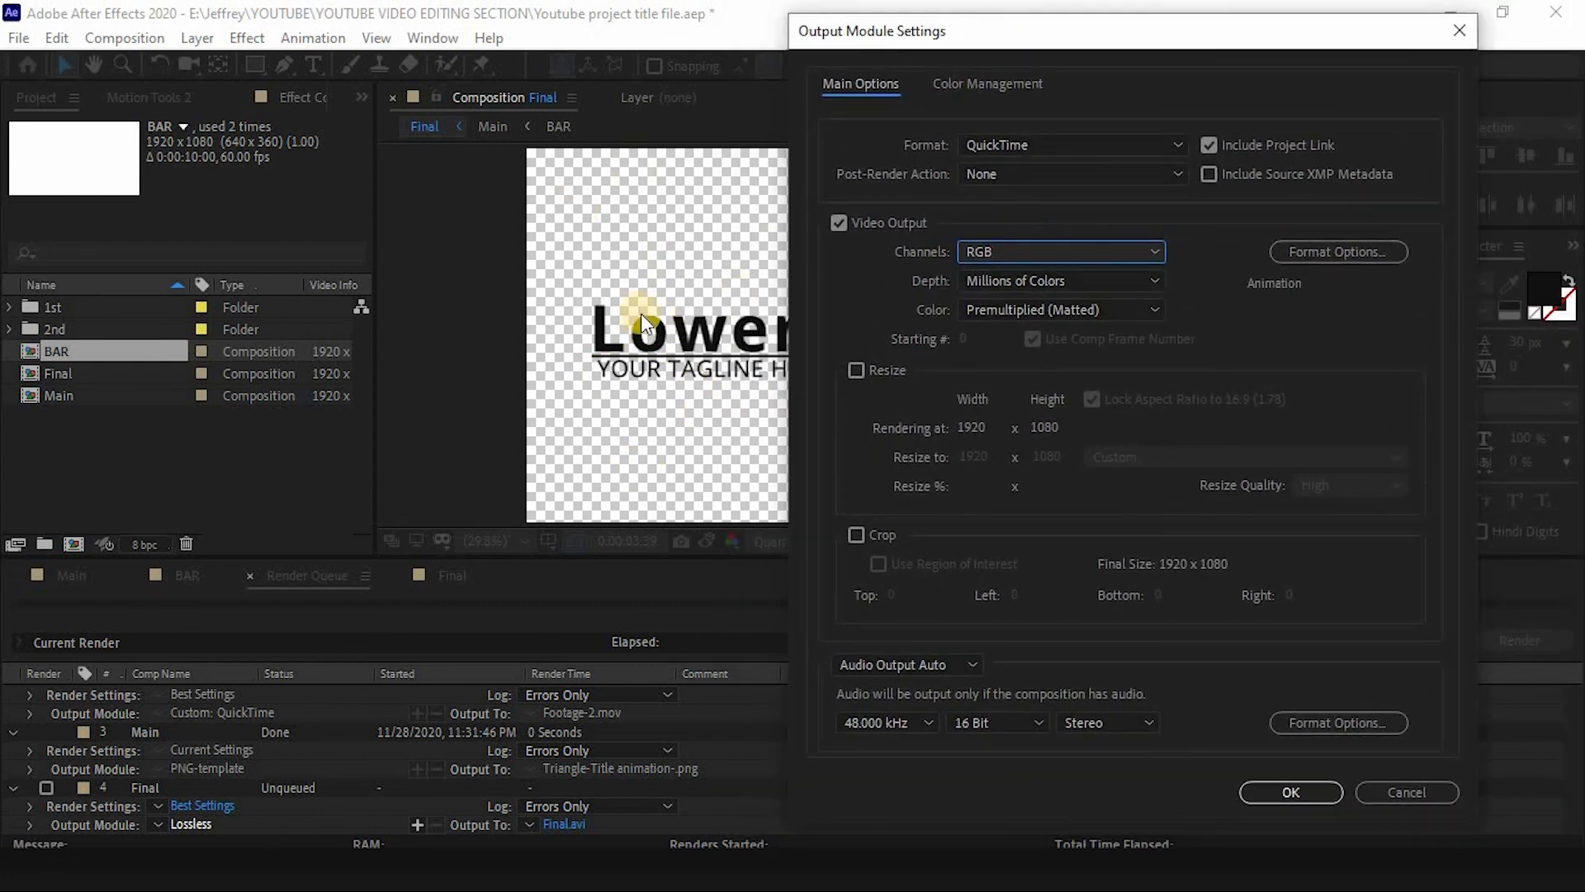
{"action": "left_click", "coordinate": [989, 250]}
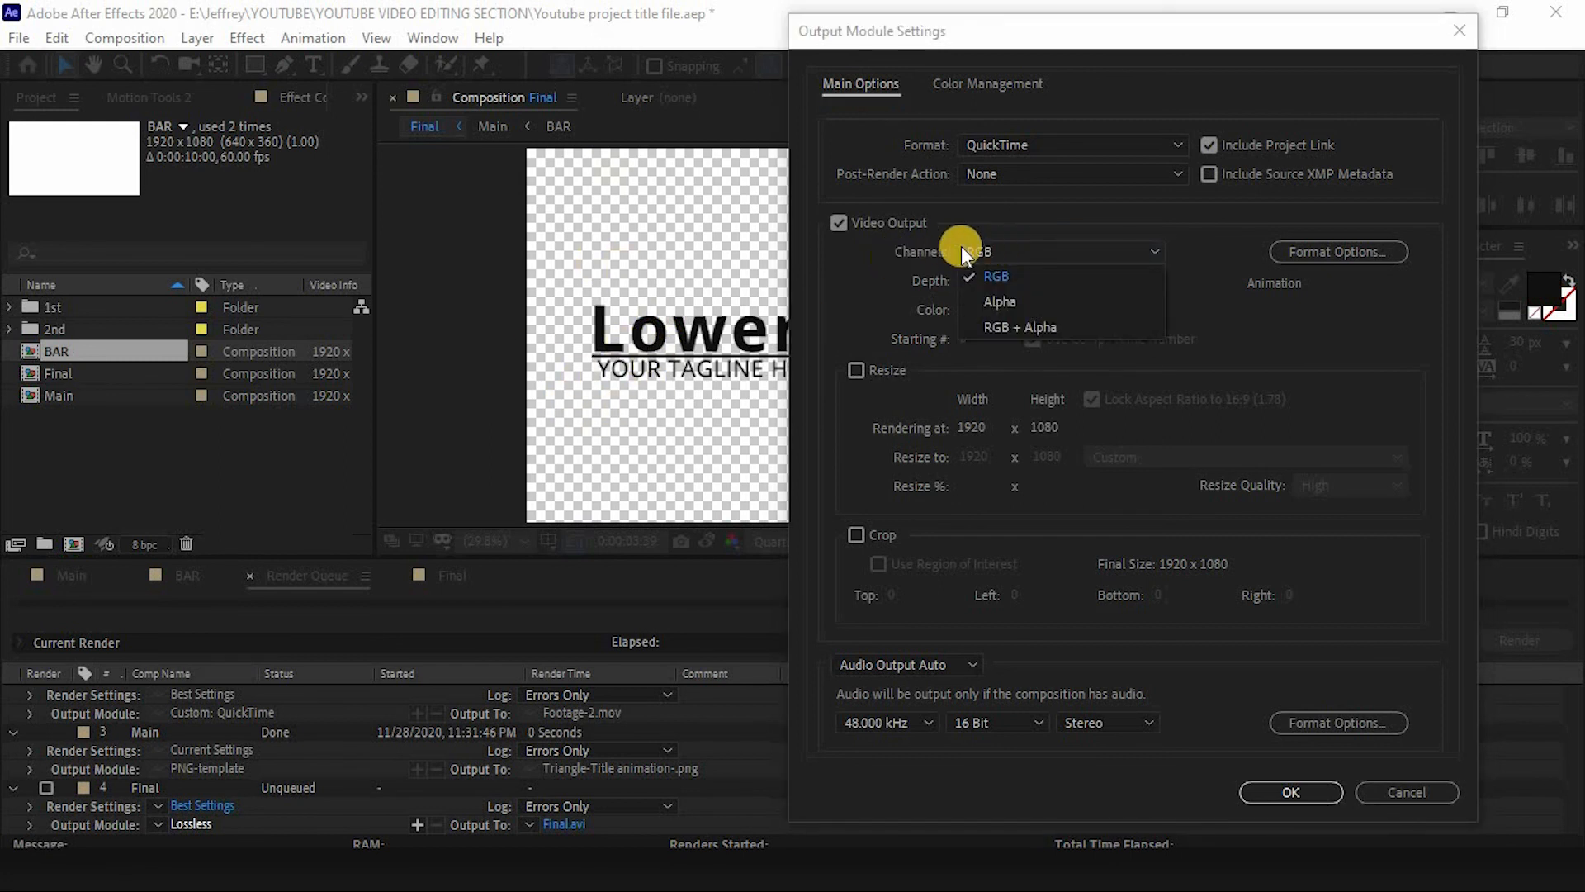
{"action": "left_click", "coordinate": [1010, 328]}
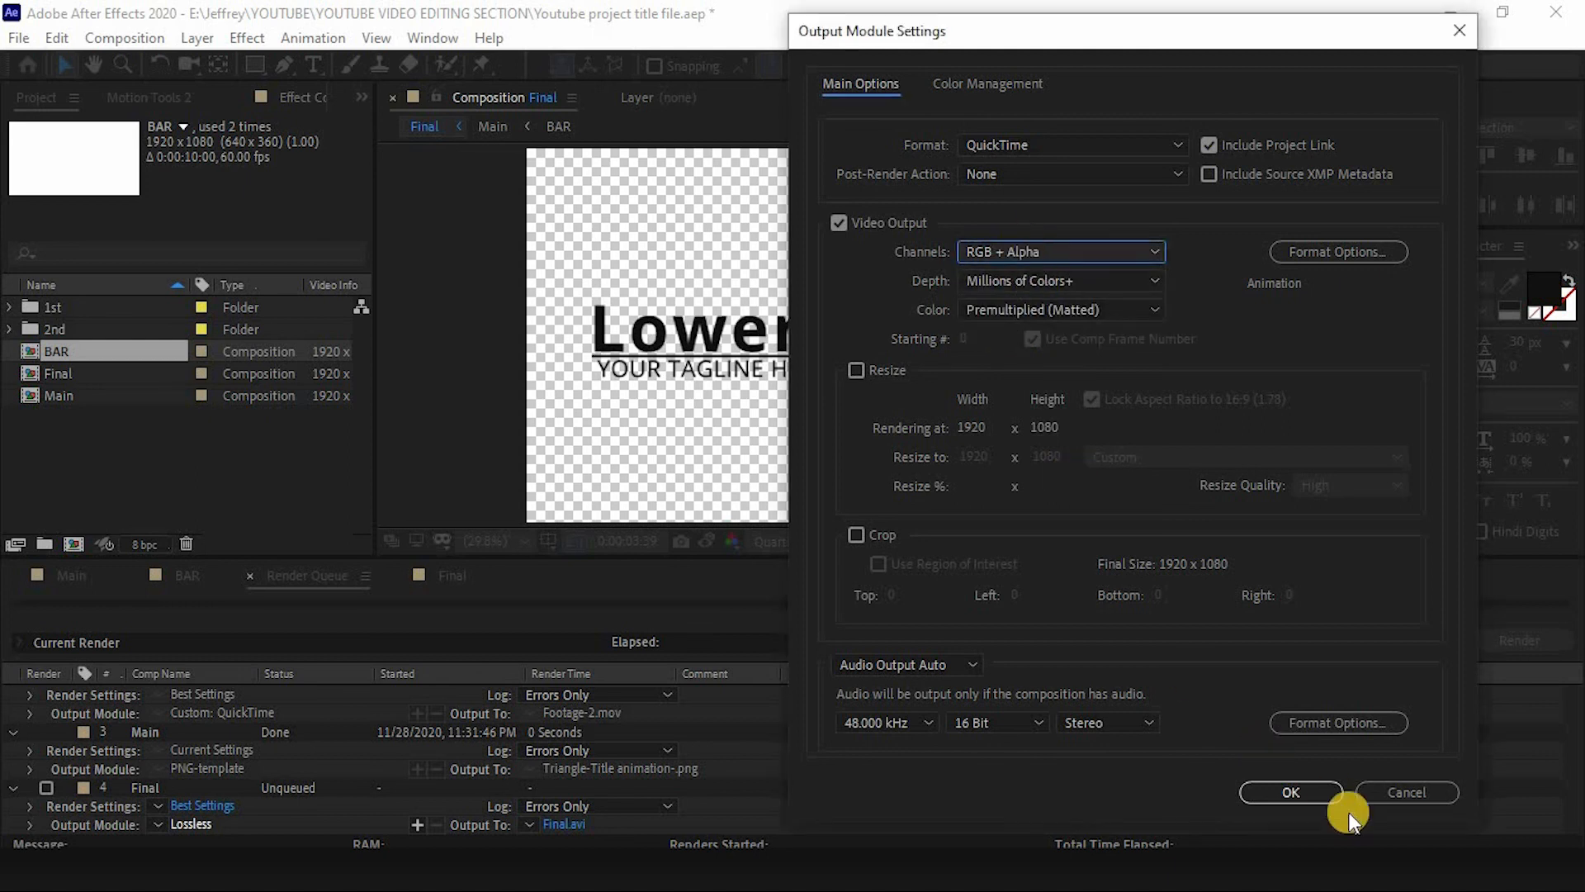
{"action": "left_click", "coordinate": [1330, 796]}
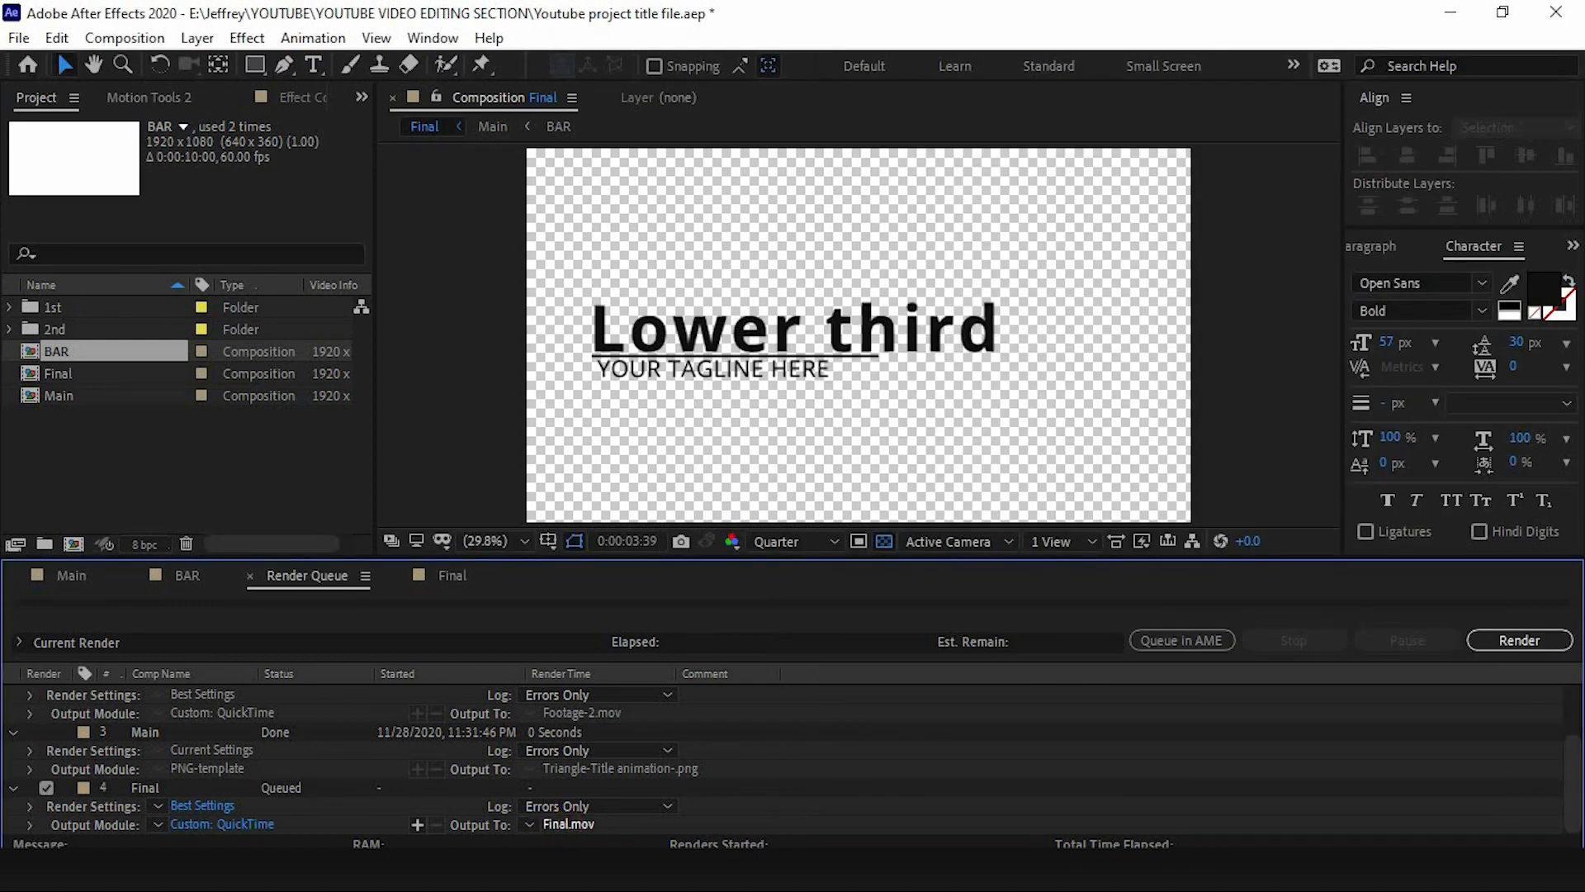
{"action": "left_click", "coordinate": [568, 824]}
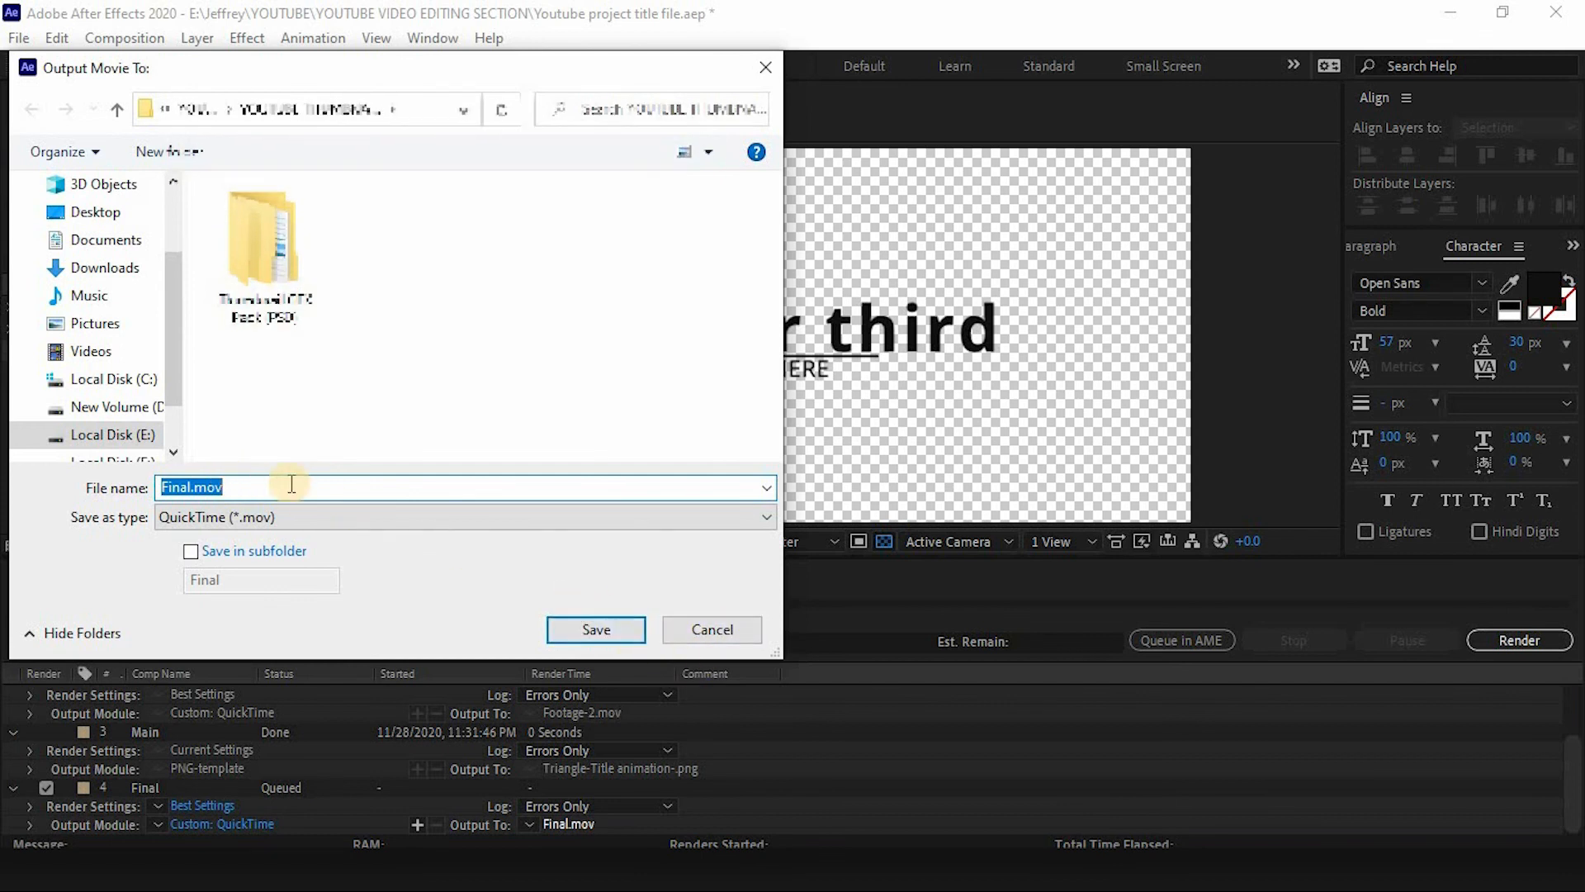
{"action": "left_click", "coordinate": [596, 632]}
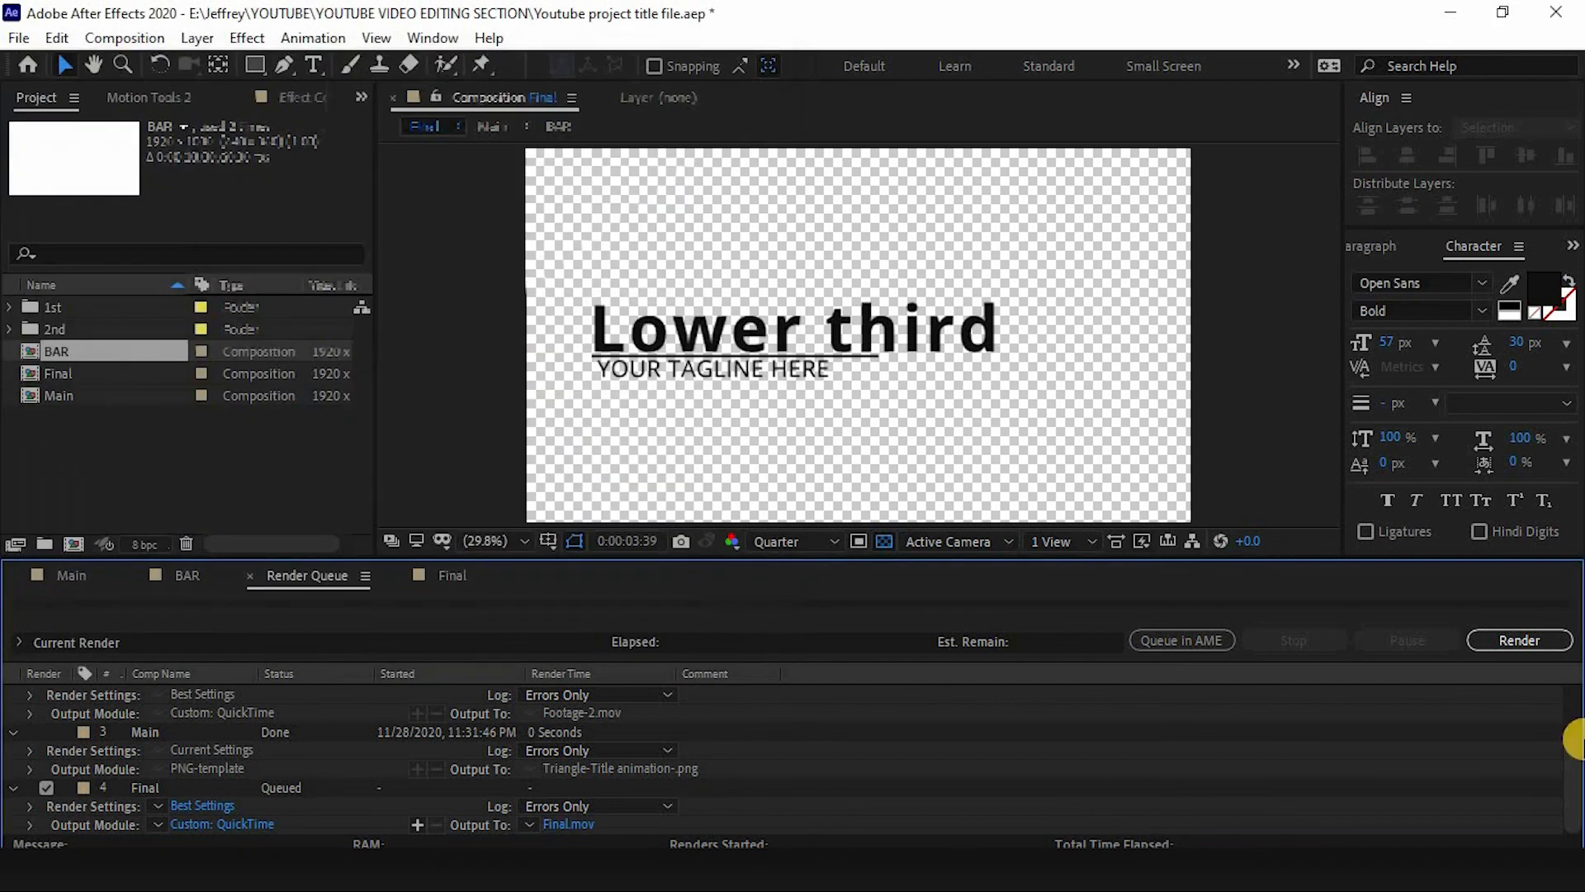